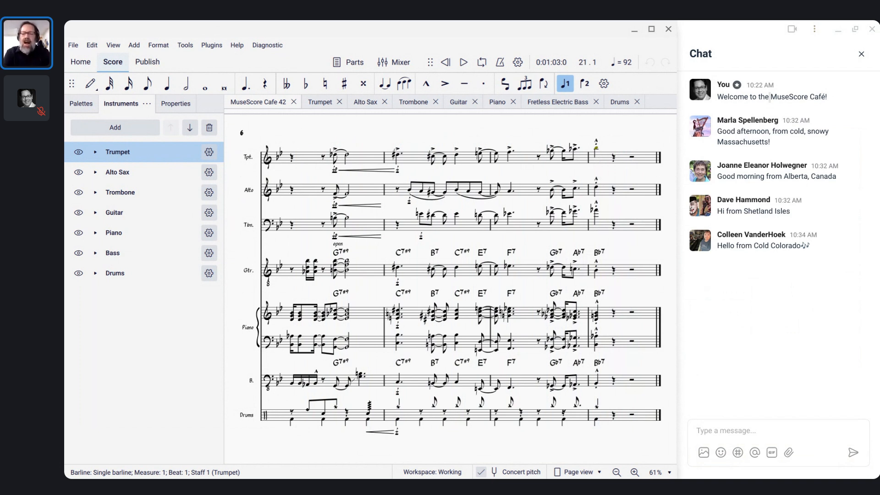
- Switch to the browser showing the IMSLP Mass in B minor page and fit its window beside the chat panel
key("alt+Tab")
key("alt+Tab")
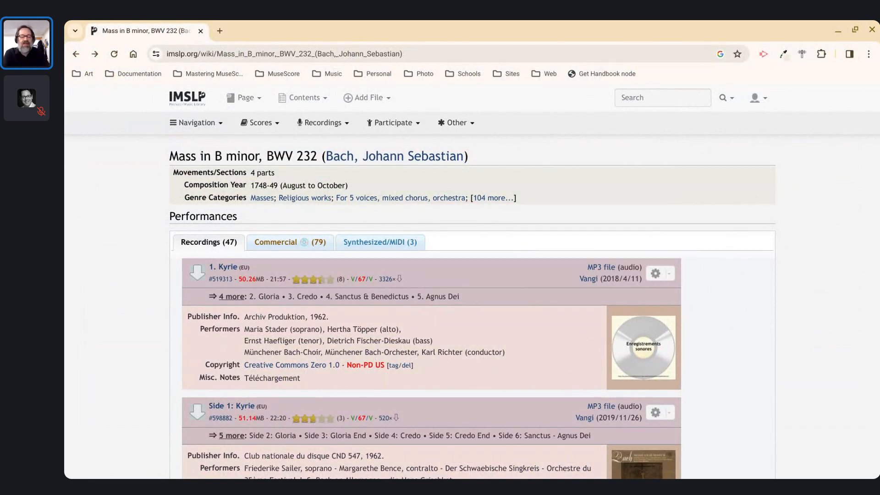
key("alt+[")
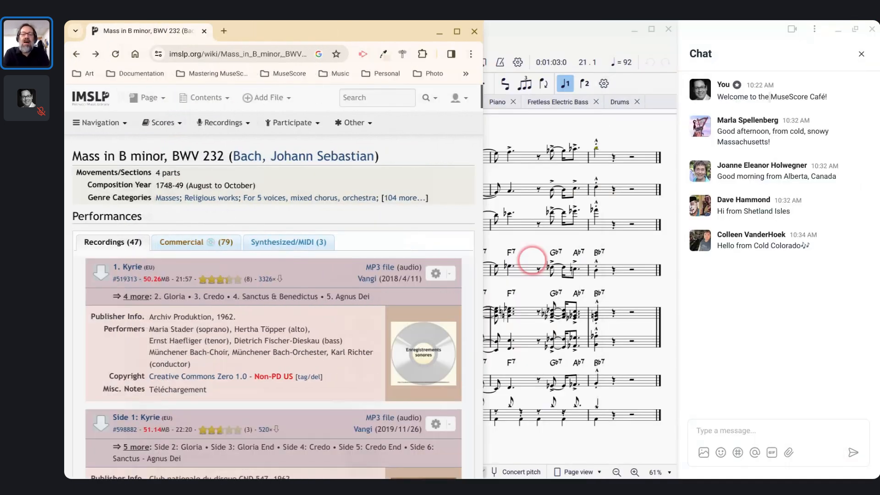
left_click_drag(474, 248, 658, 276)
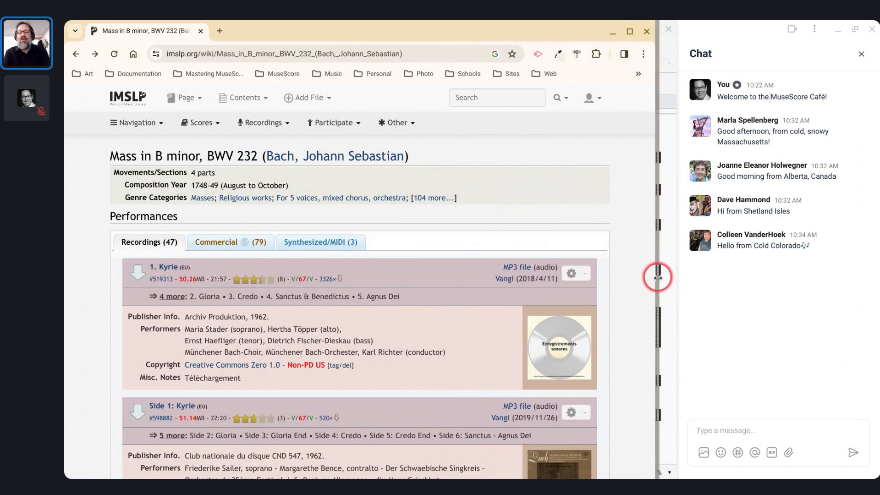
left_click_drag(655, 277, 680, 284)
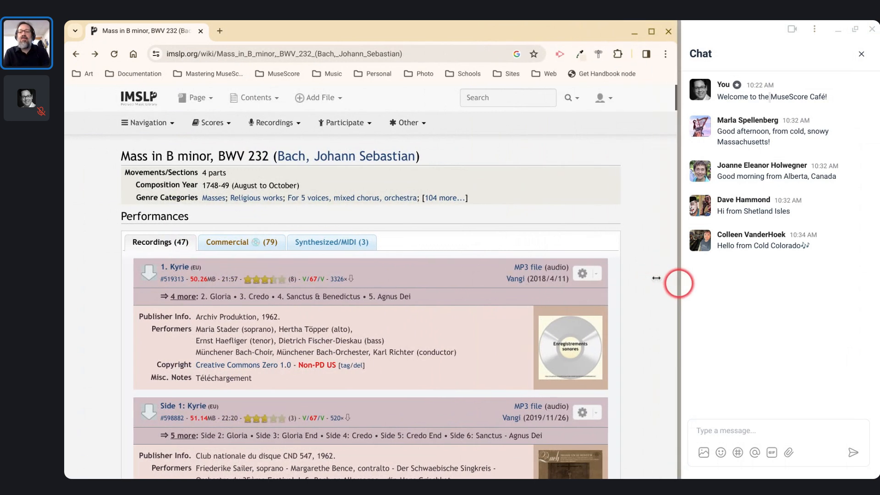
- Look through the recordings and the complete-score manuscript and first-edition scans listed for the Mass in B minor
scroll(540, 254, "down", 1)
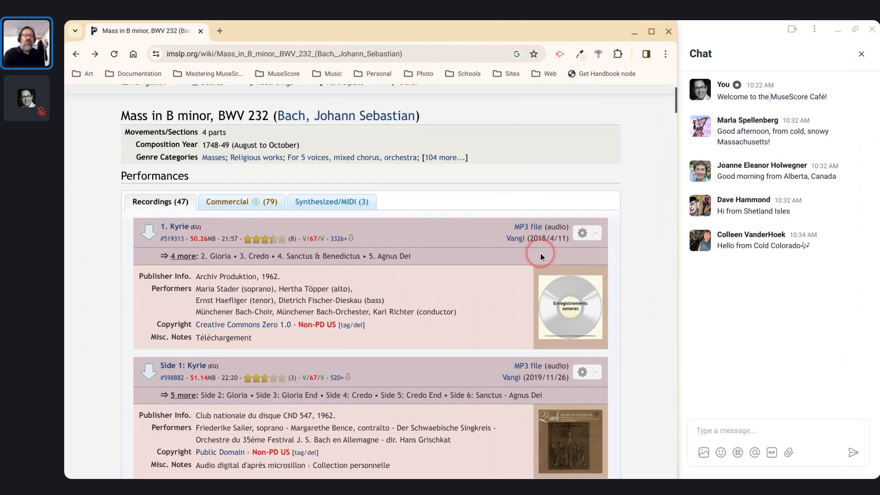
scroll(223, 200, "down", 5)
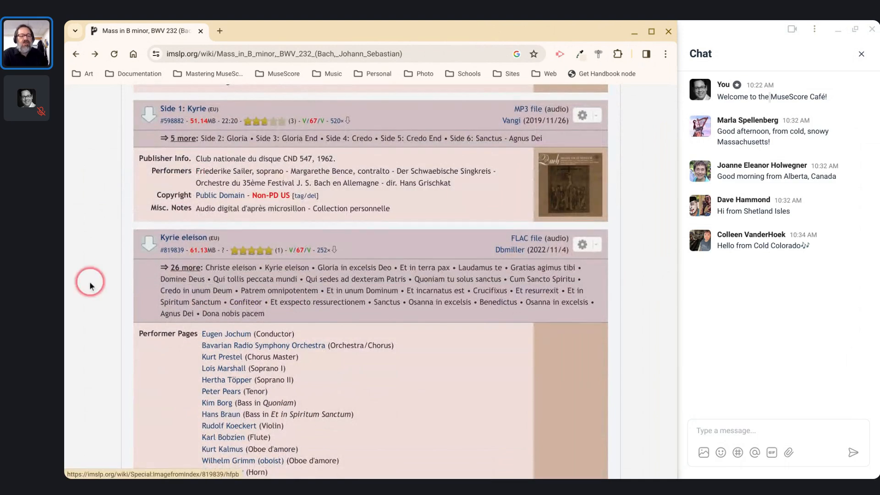
scroll(81, 281, "down", 2)
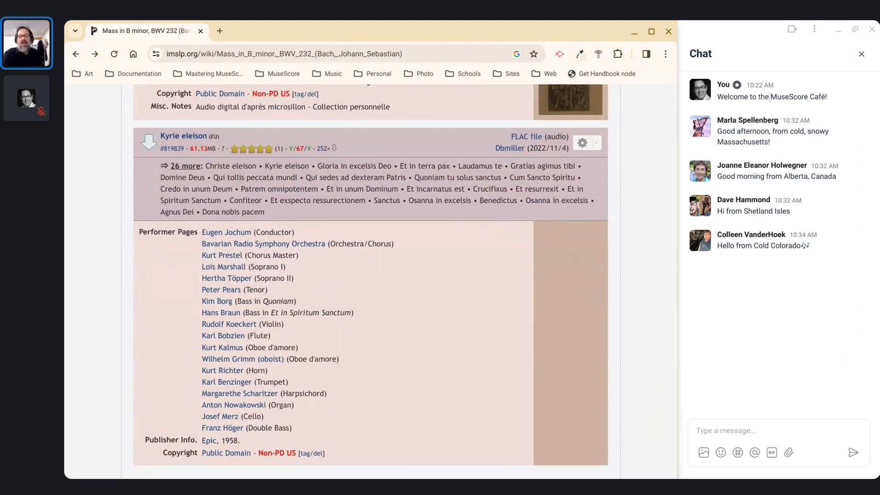
scroll(370, 281, "down", 20)
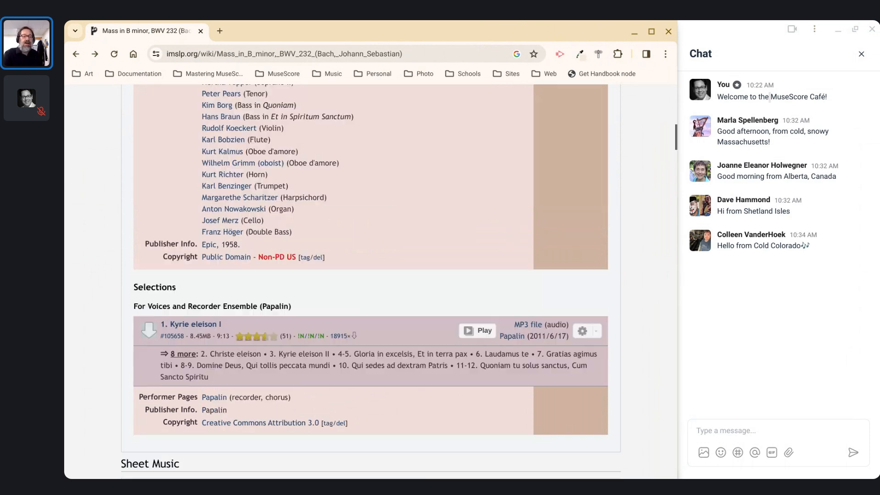
scroll(371, 282, "down", 9)
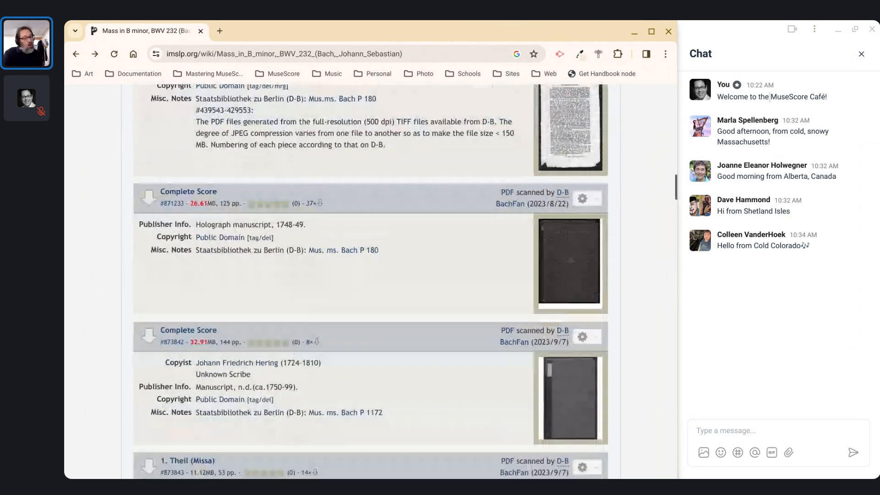
scroll(370, 282, "down", 4)
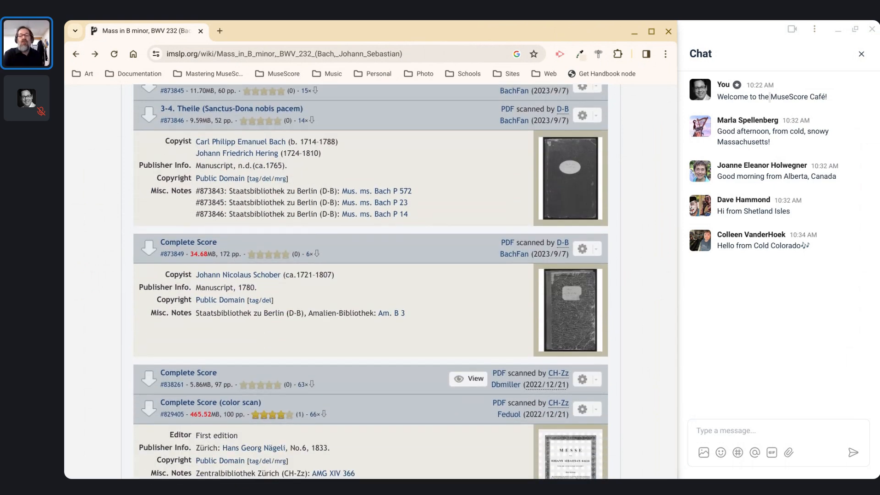
scroll(221, 304, "down", 1)
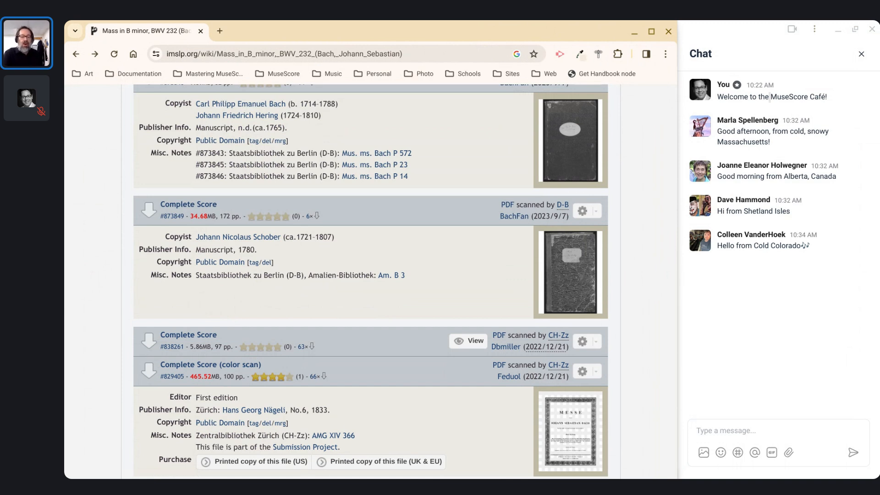
scroll(144, 284, "down", 1)
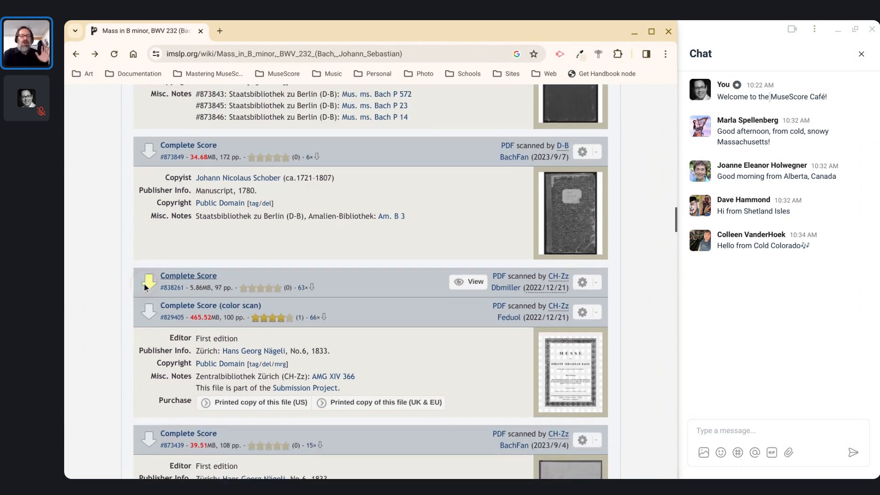
left_click(99, 252)
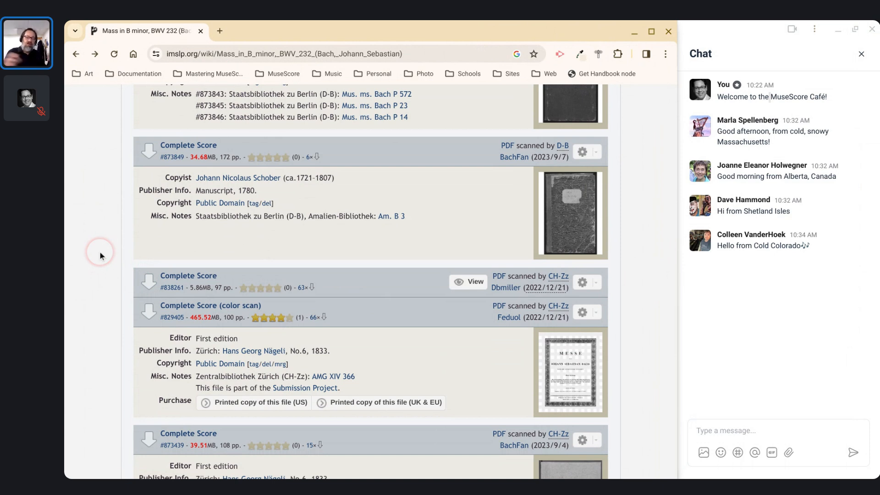
left_click(96, 260)
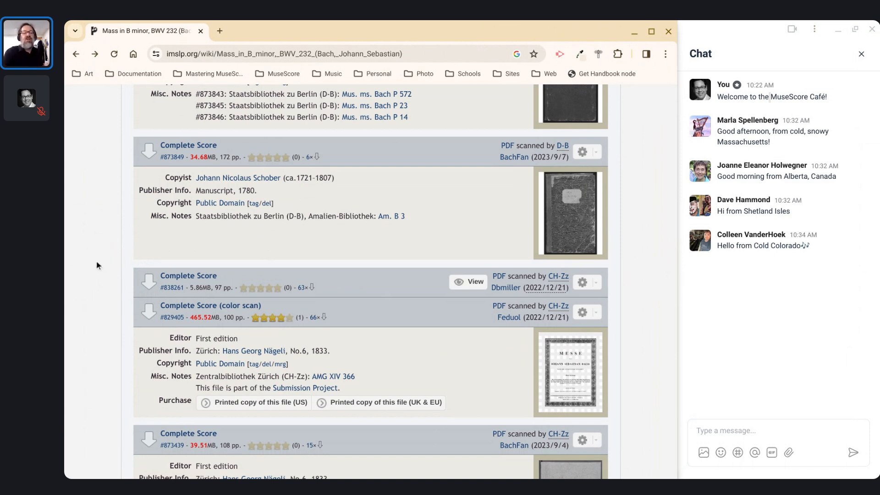
scroll(97, 261, "up", 2)
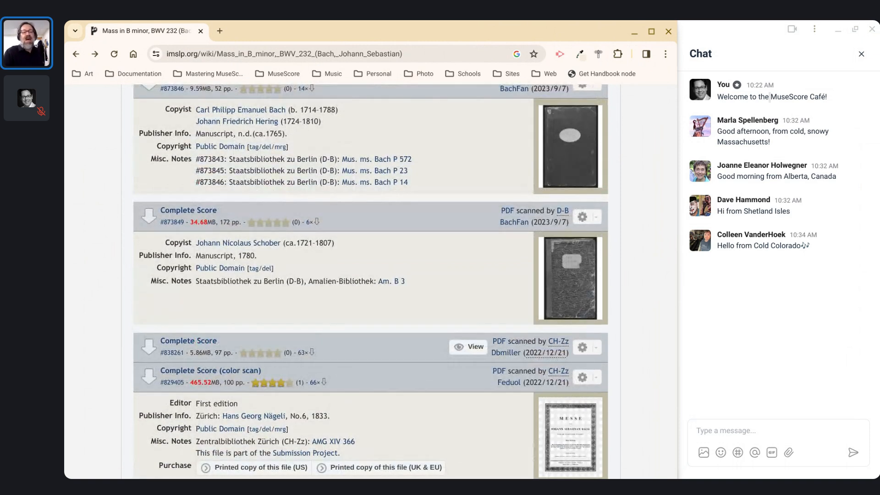
left_click(145, 244)
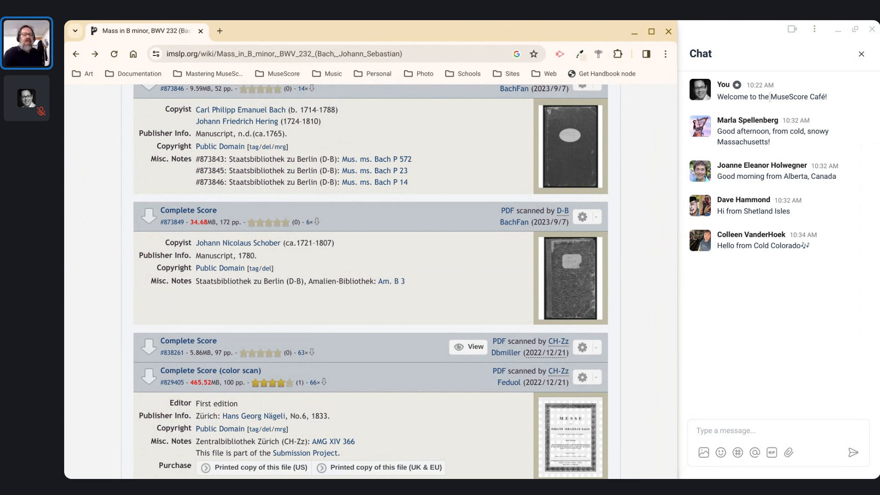
- Open musescore.com in a new browser tab
left_click(220, 31)
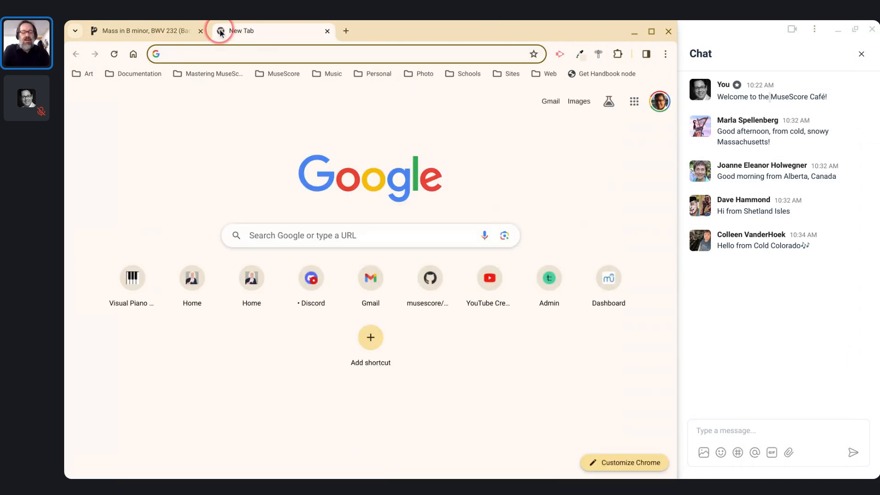
type("musescore")
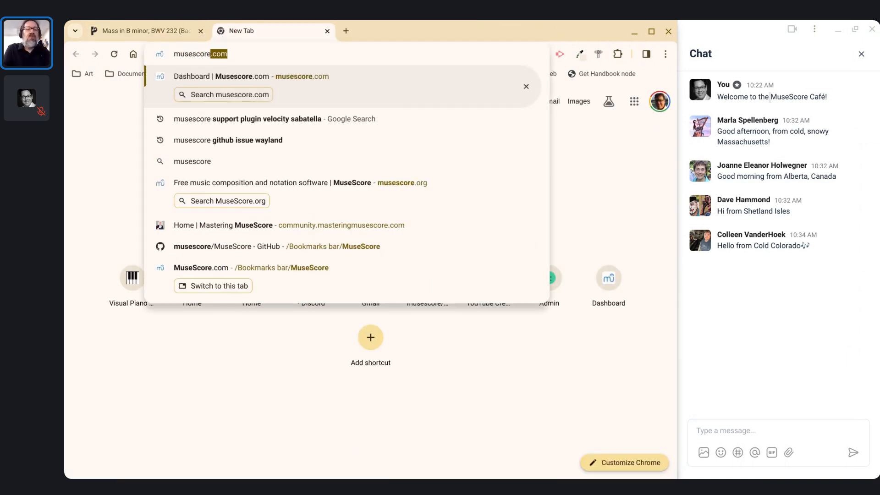
key("Return")
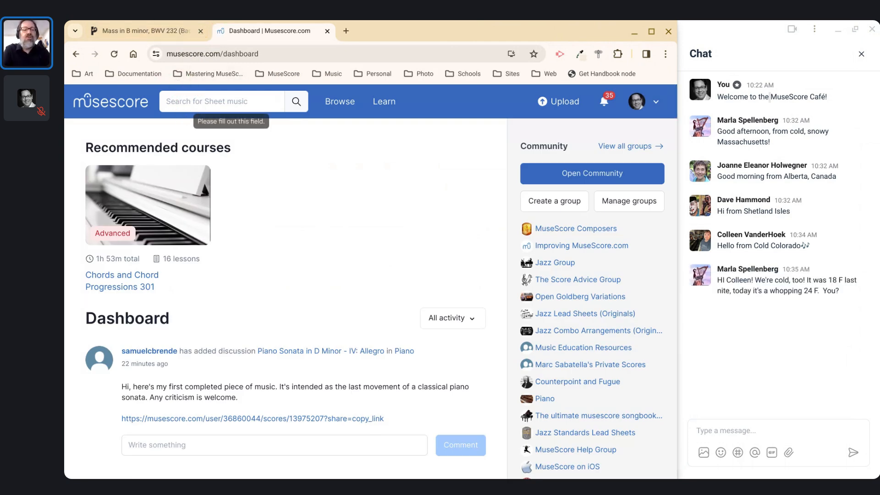
- Search the sheet music on the site for "bach b minor mass"
left_click(184, 103)
type("ba")
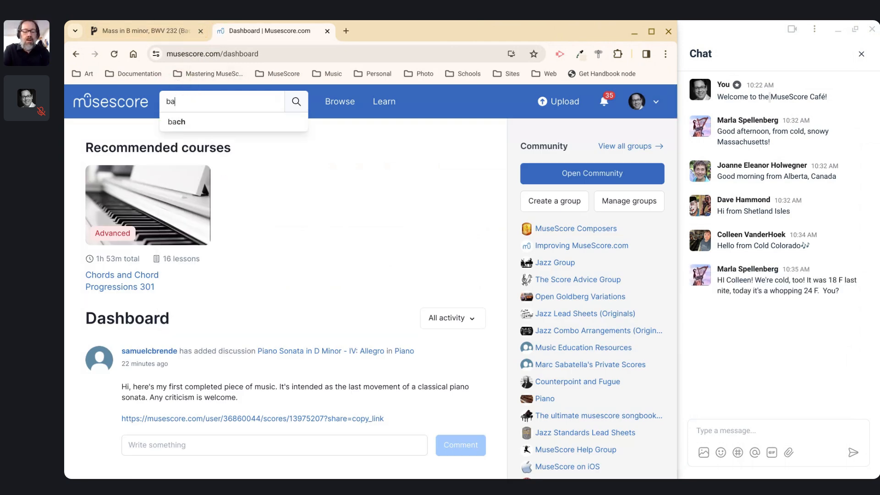
type("ch b minor ma")
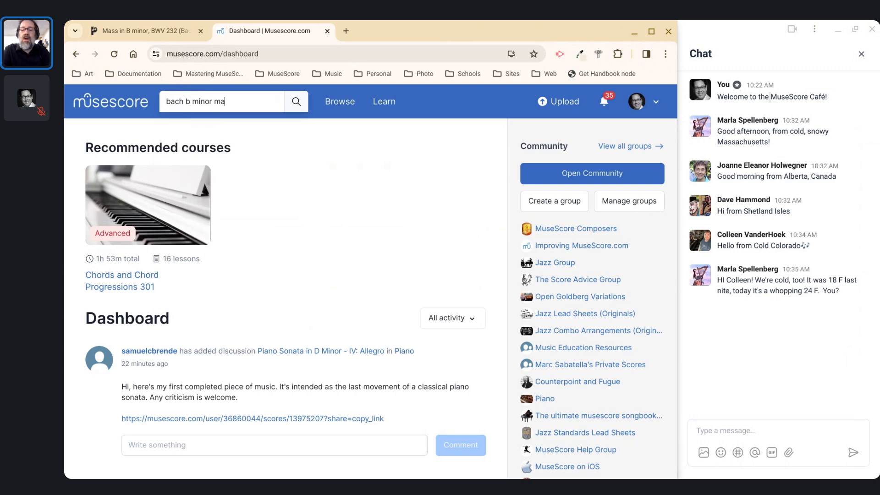
type("ss")
key("Return")
left_click(182, 286)
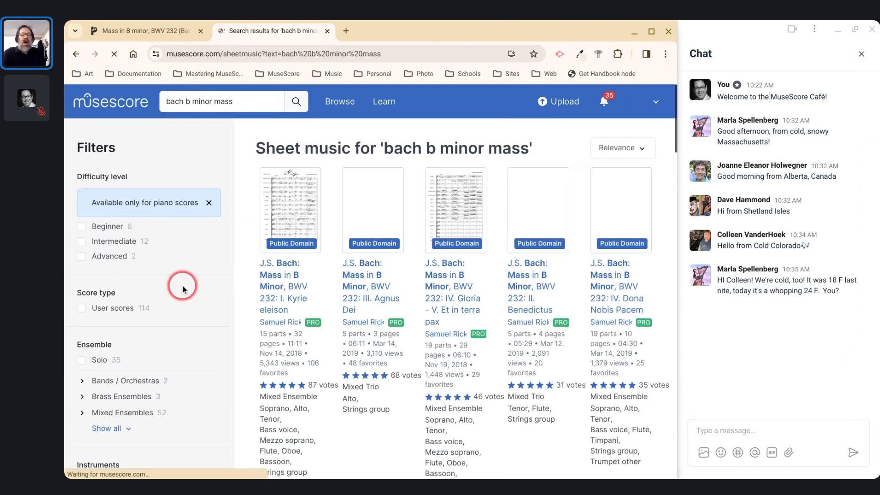
- Examine the search results for the individual movements and sets of Bach's Mass in B Minor
left_click(271, 291)
scroll(275, 292, "down", 2)
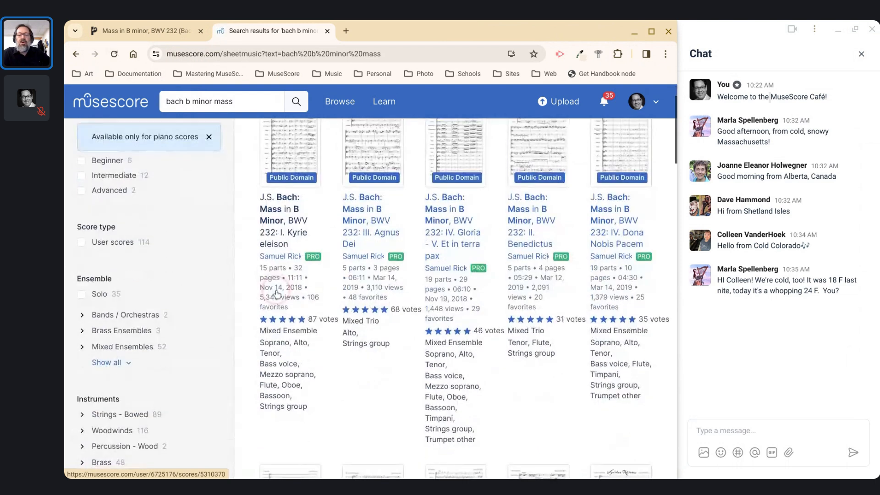
scroll(300, 152, "up", 2)
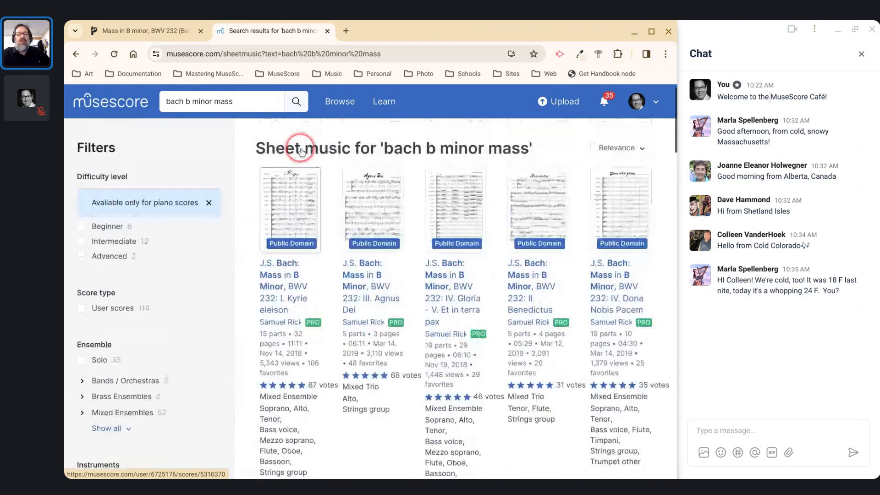
scroll(363, 188, "down", 3)
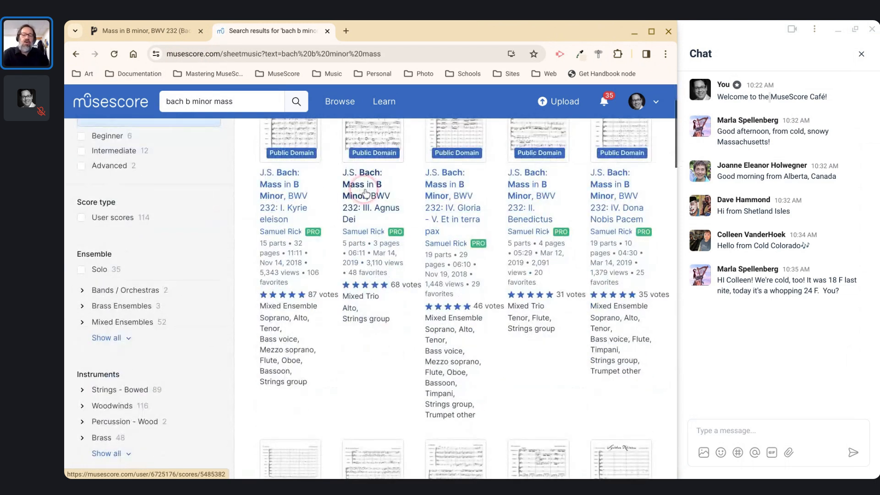
scroll(366, 193, "down", 15)
scroll(365, 193, "up", 4)
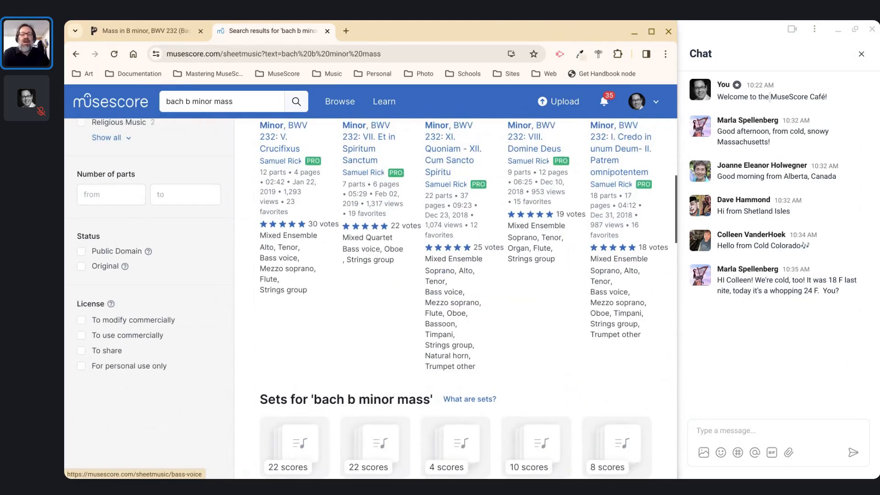
scroll(367, 193, "up", 3)
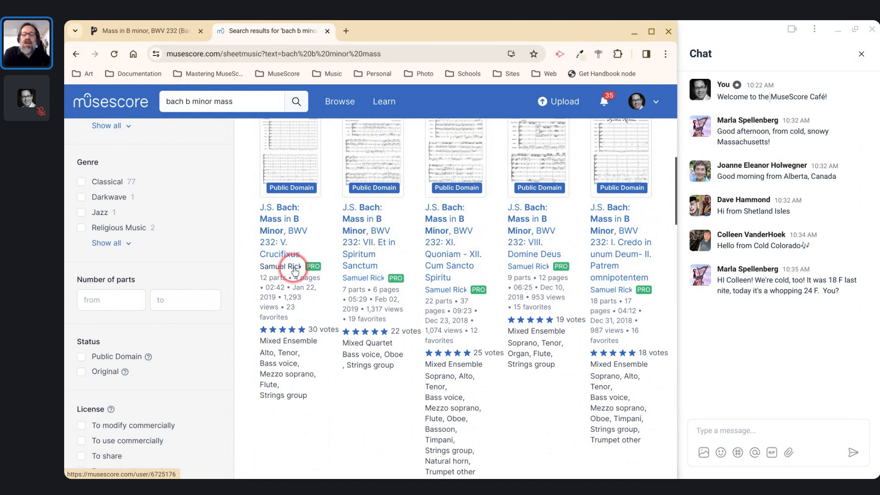
scroll(487, 266, "down", 6)
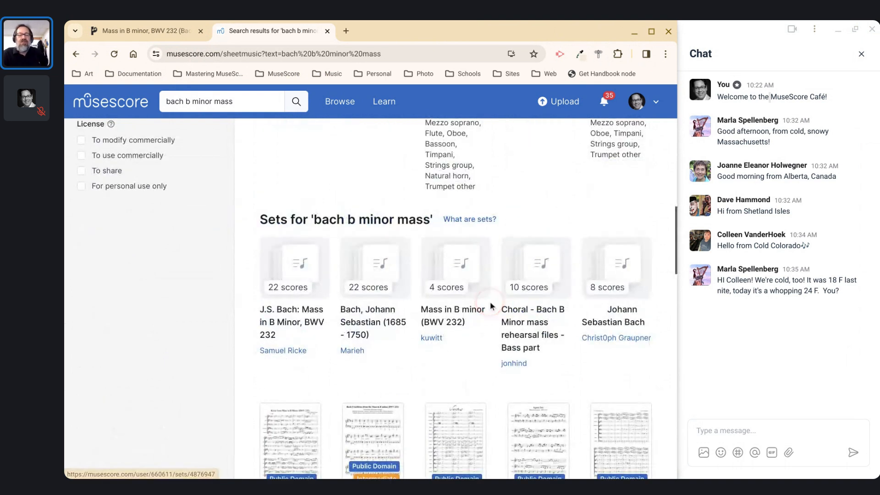
scroll(490, 306, "down", 5)
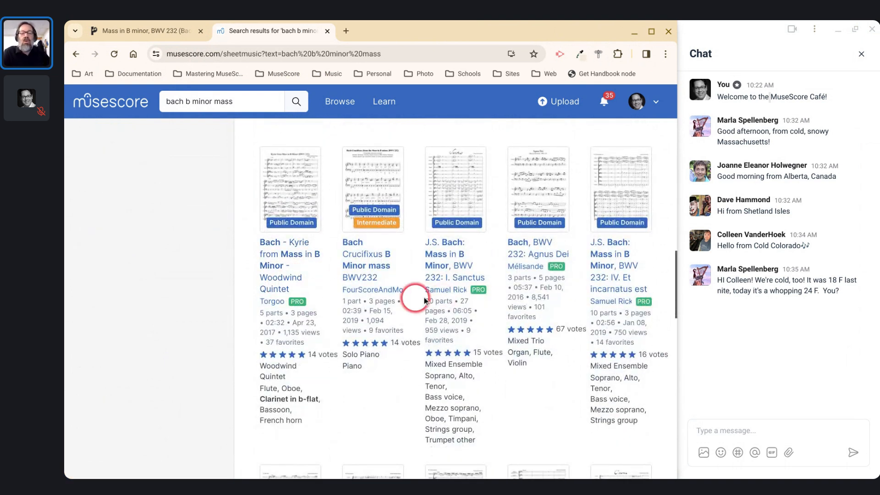
scroll(468, 299, "down", 5)
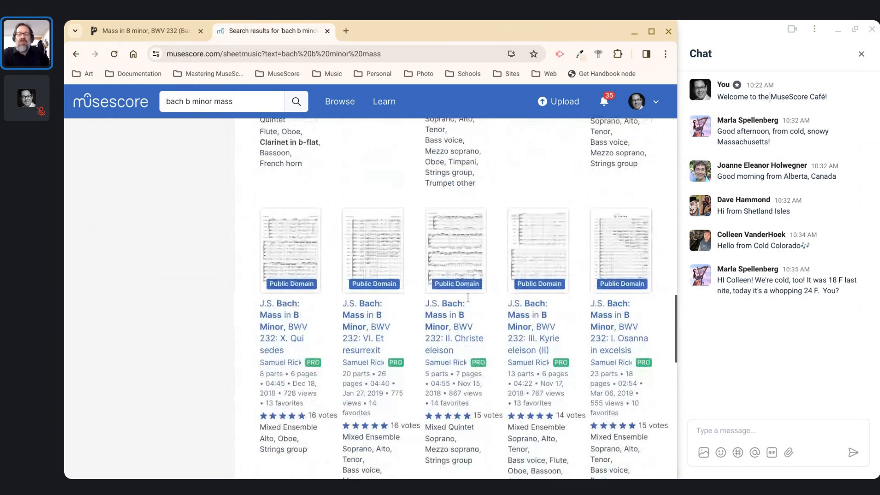
scroll(467, 298, "down", 4)
- Open the Mass in B Minor, BWV 232: VI. Et resurrexit score and examine the instrument and voice staves on its first page
left_click(339, 183)
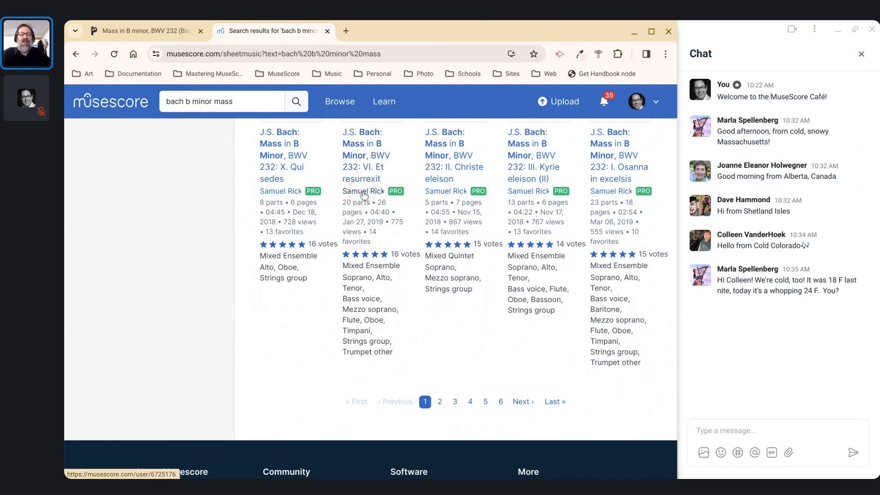
left_click(353, 159)
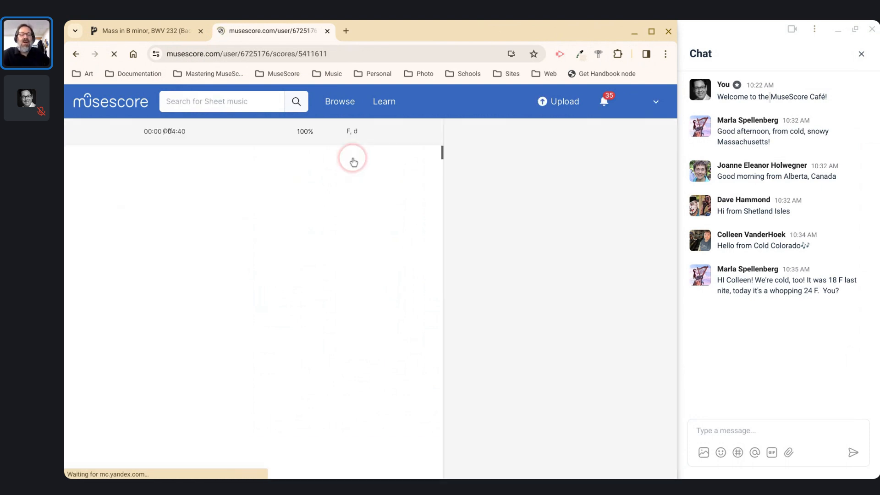
scroll(481, 275, "down", 3)
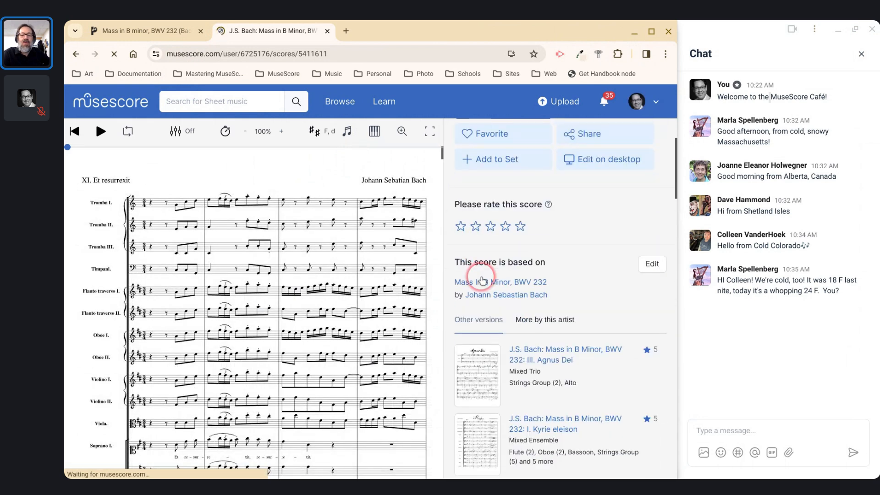
scroll(481, 279, "down", 1)
left_click(320, 280)
scroll(322, 280, "down", 3)
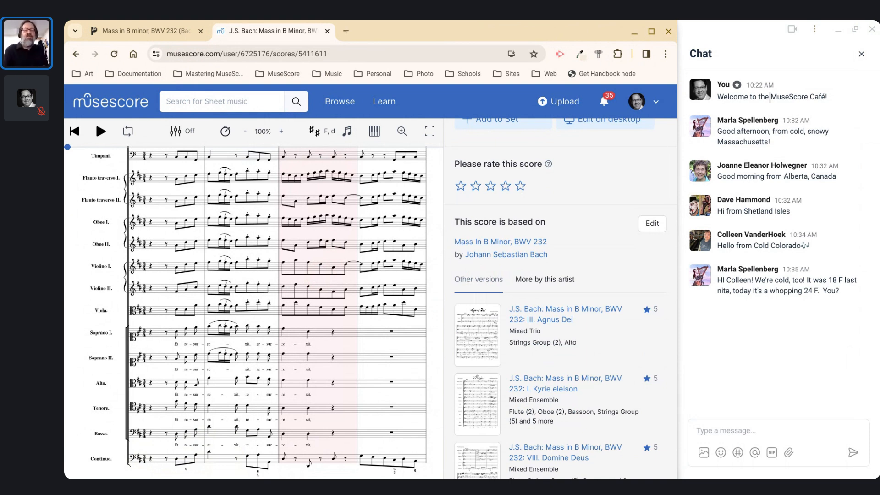
scroll(323, 280, "up", 3)
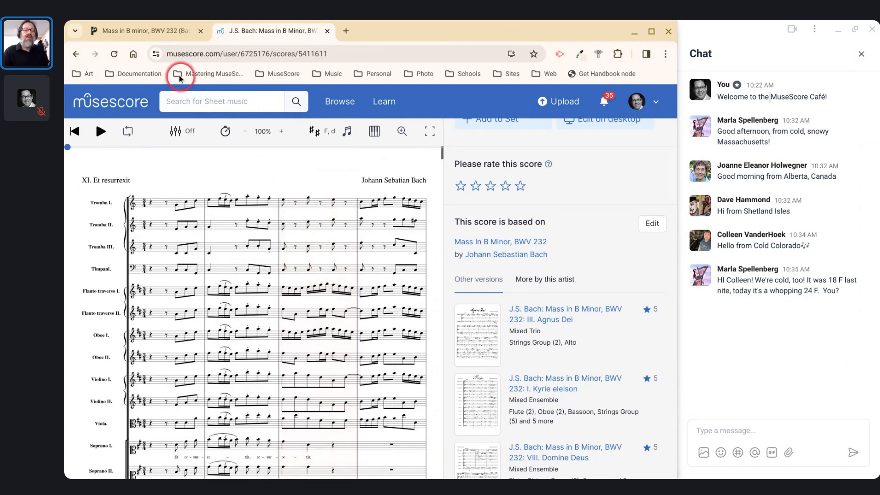
- Return from the Et resurrexit score to the "bach b minor mass" search results and view the first row of scores
left_click(75, 53)
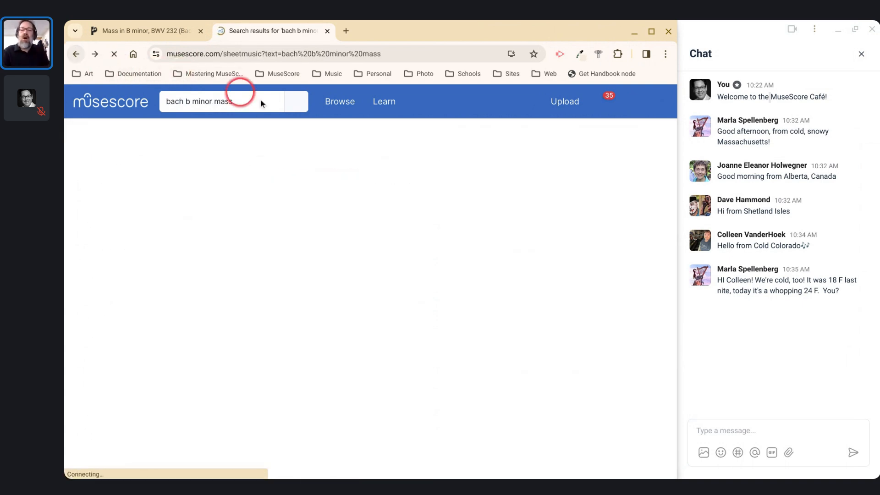
scroll(441, 204, "up", 20)
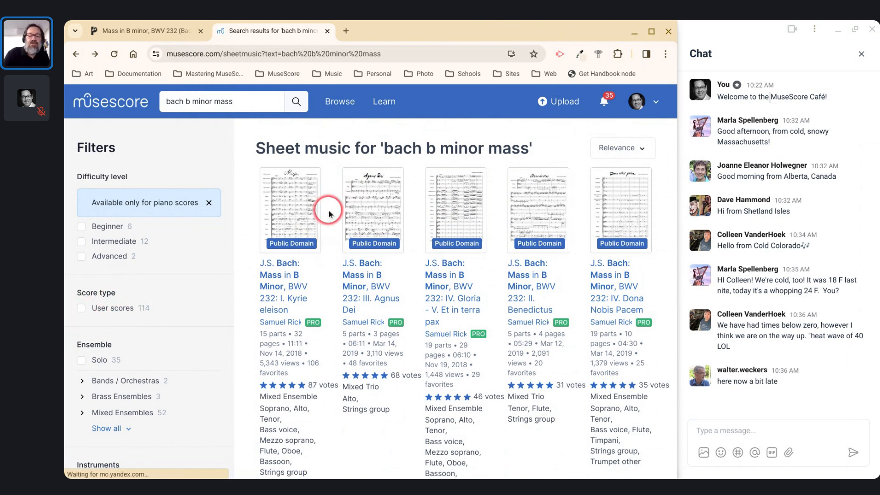
scroll(375, 193, "down", 1)
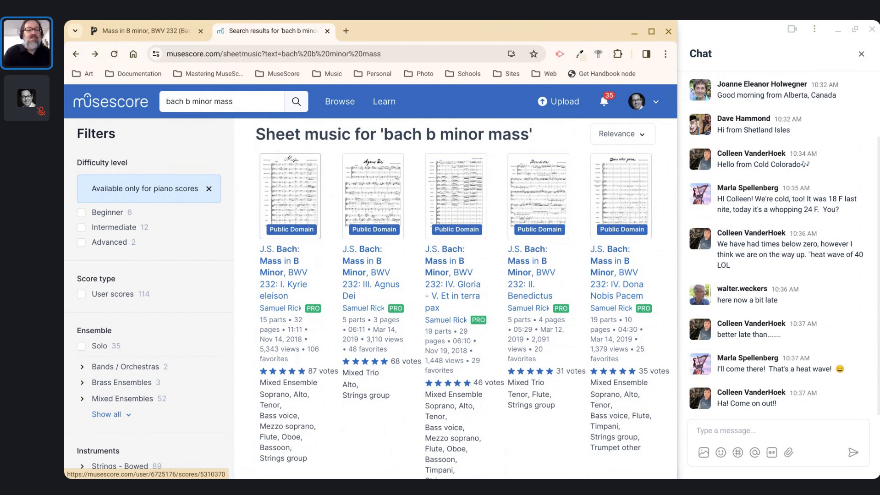
- Switch to the IMSLP page for Mass in B minor, BWV 232 and review the work details and first recordings
left_click(142, 23)
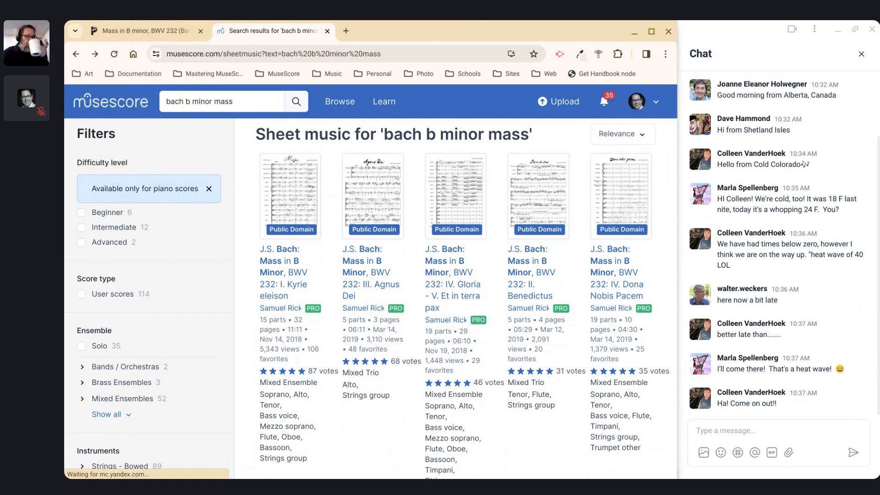
left_click(139, 32)
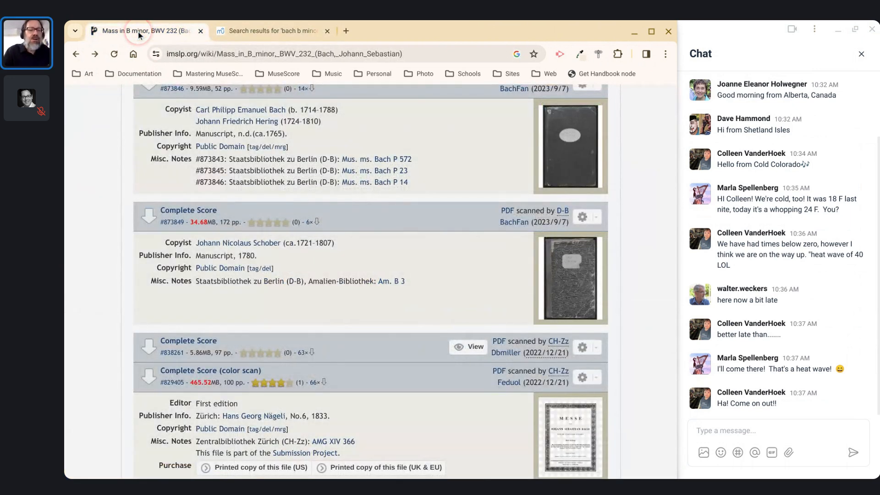
scroll(228, 146, "up", 20)
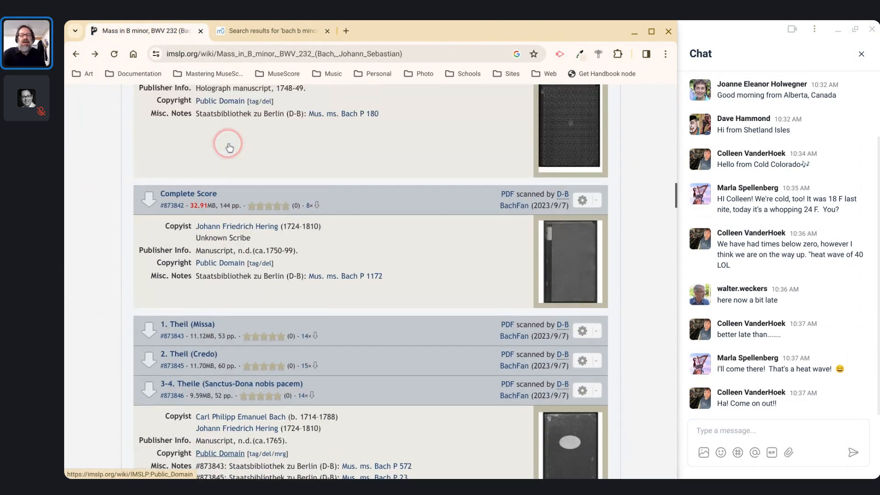
scroll(269, 204, "up", 5)
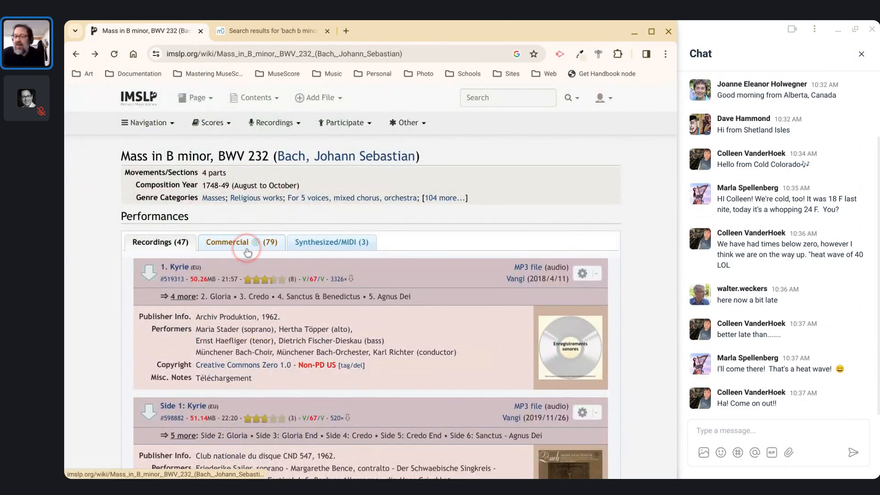
scroll(248, 252, "down", 1)
scroll(247, 253, "down", 2)
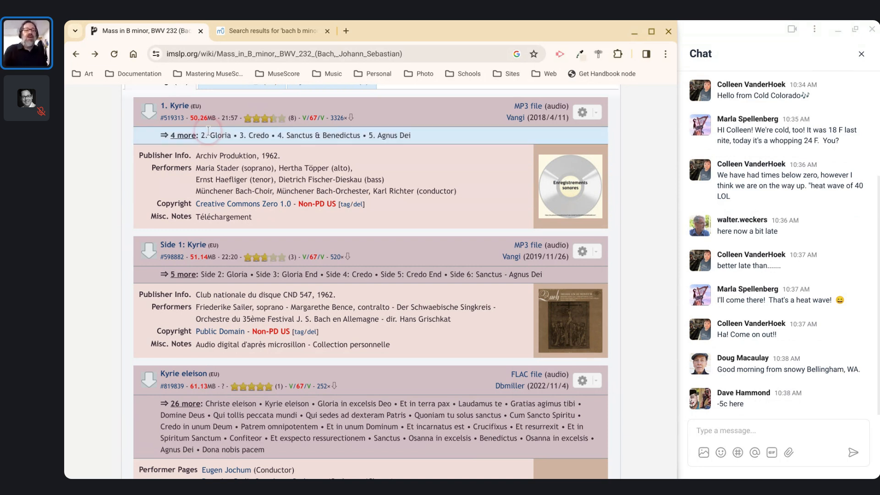
- Go back to the MuseScore search results and look through the rest of the first results page
left_click(267, 37)
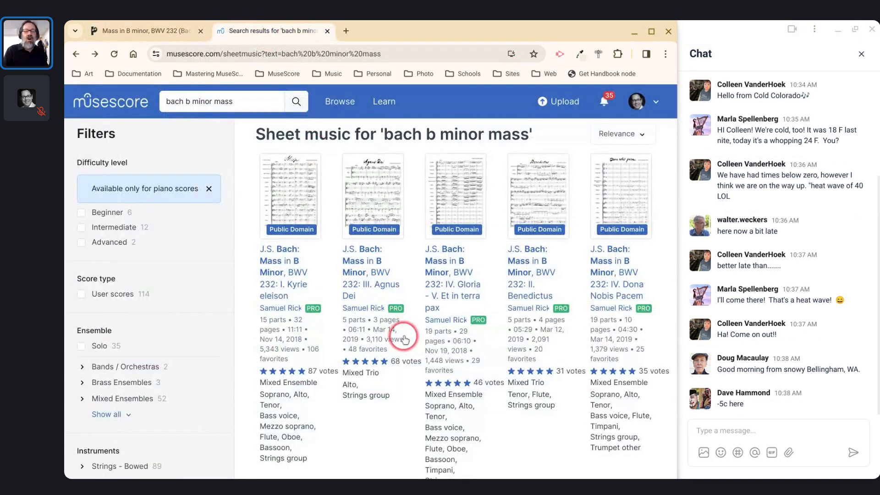
scroll(402, 336, "down", 10)
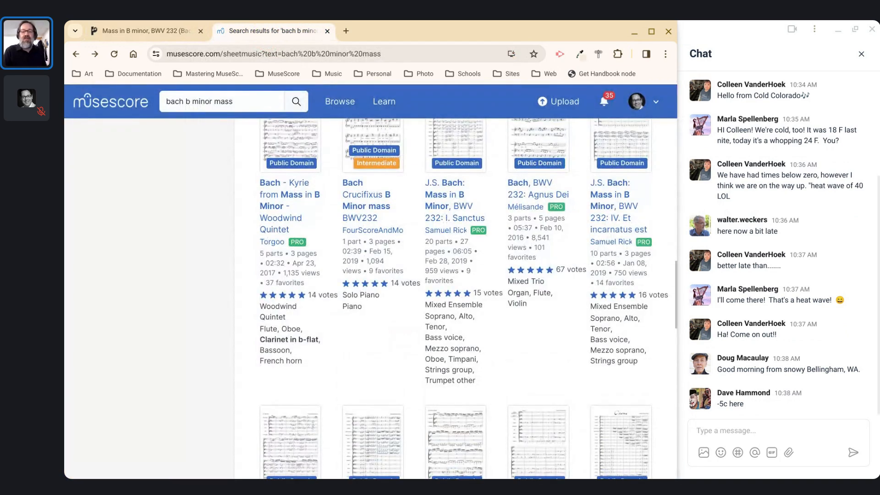
scroll(458, 298, "down", 3)
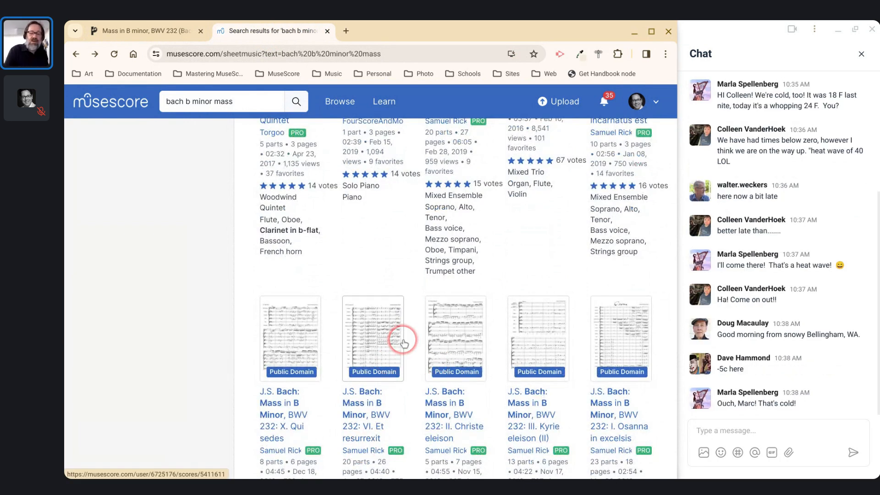
scroll(375, 466, "down", 8)
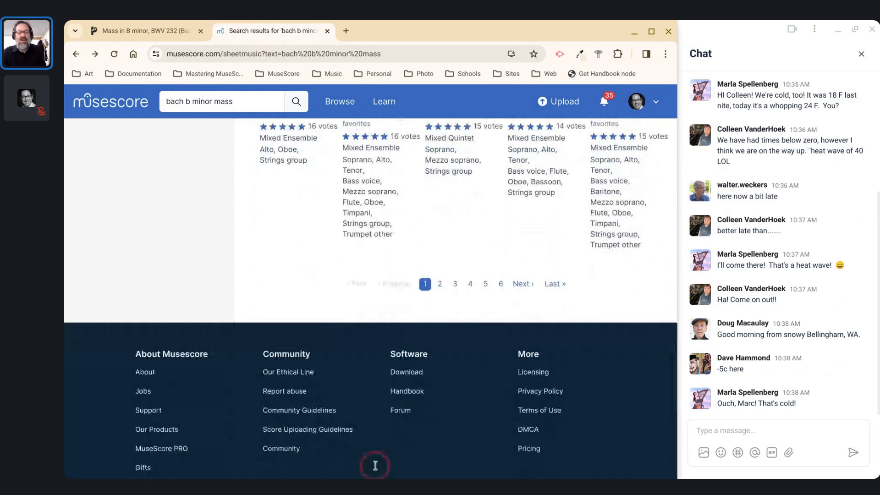
- Open page 5 of the search results and examine the instrumentation and arrangements of the scores listed there
left_click(485, 288)
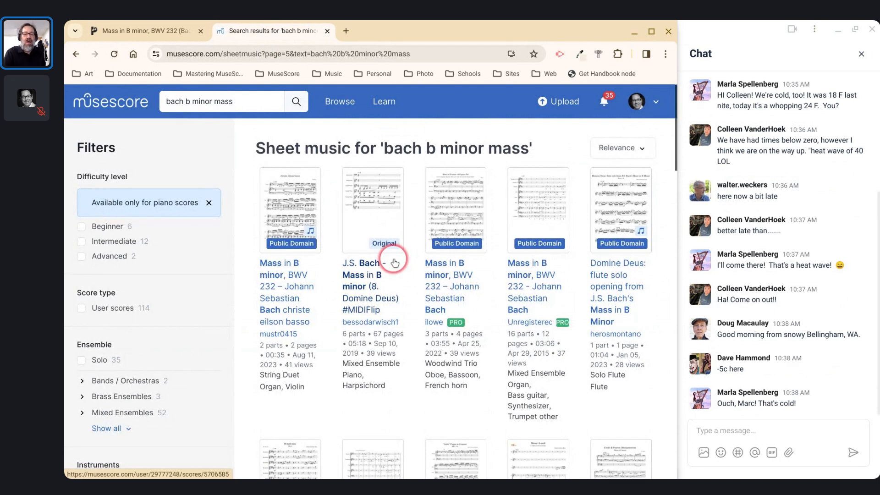
scroll(403, 268, "down", 7)
scroll(395, 263, "down", 2)
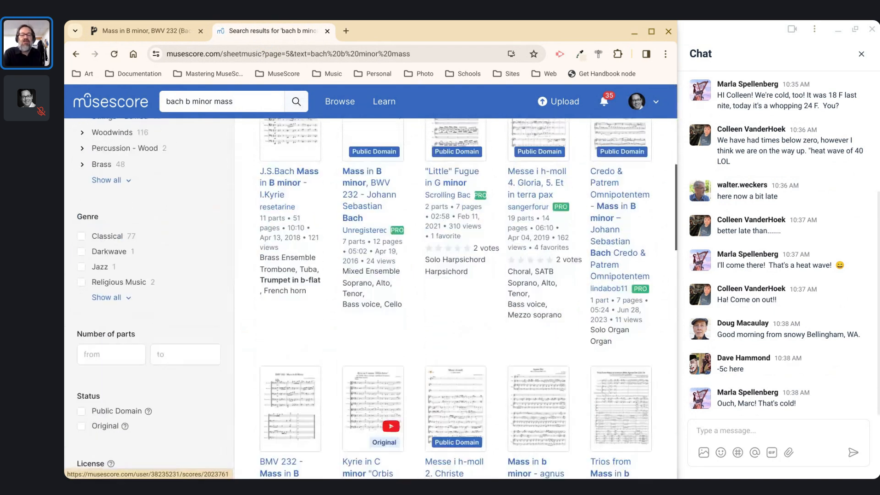
left_click(553, 195)
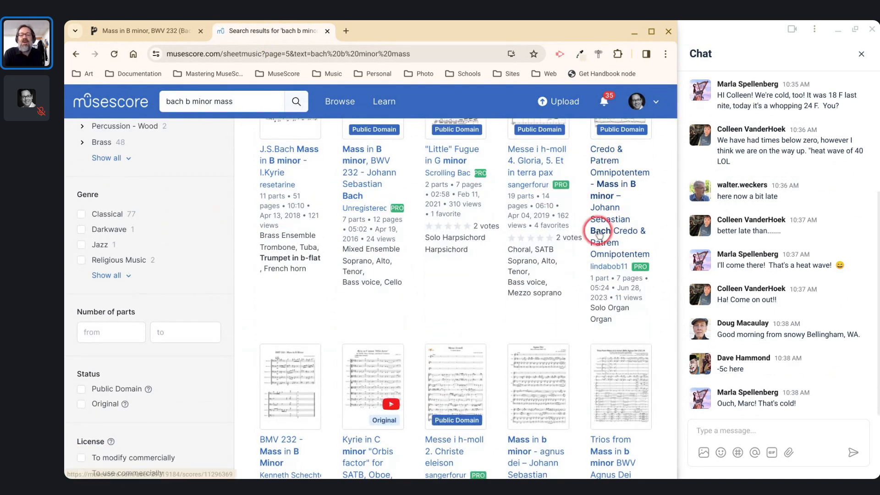
scroll(597, 234, "down", 3)
scroll(414, 272, "down", 4)
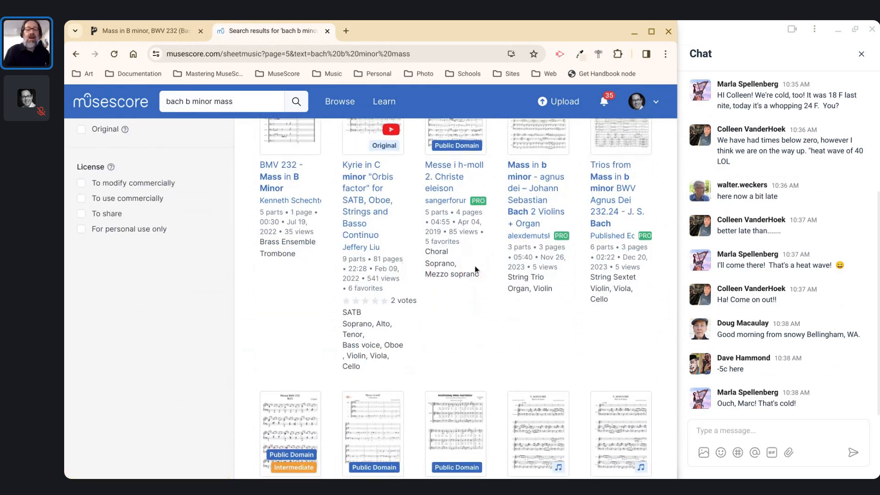
scroll(475, 267, "up", 12)
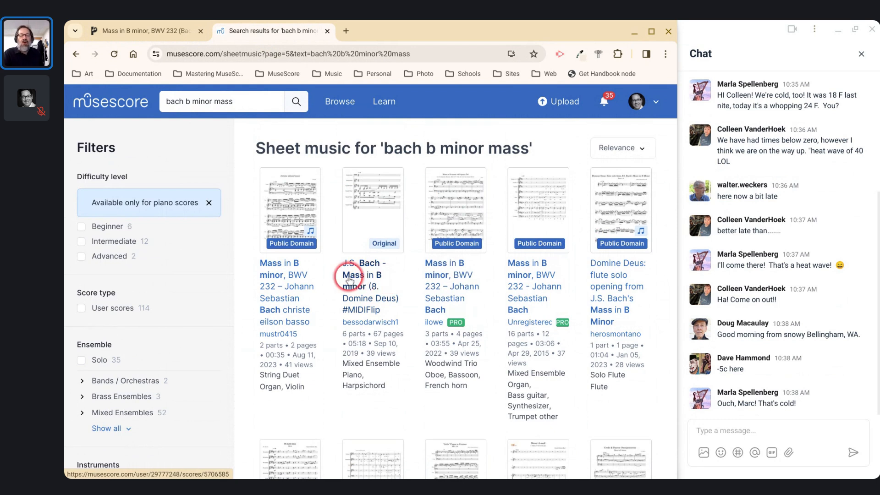
scroll(460, 285, "down", 5)
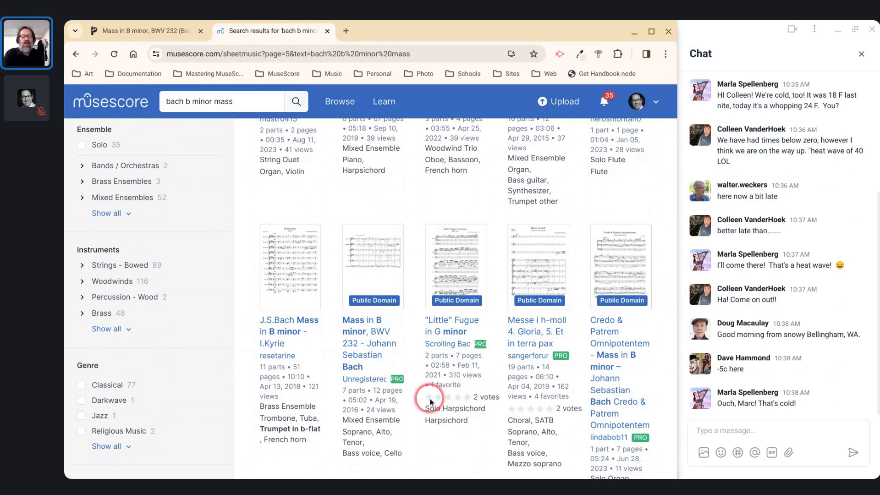
scroll(431, 402, "up", 5)
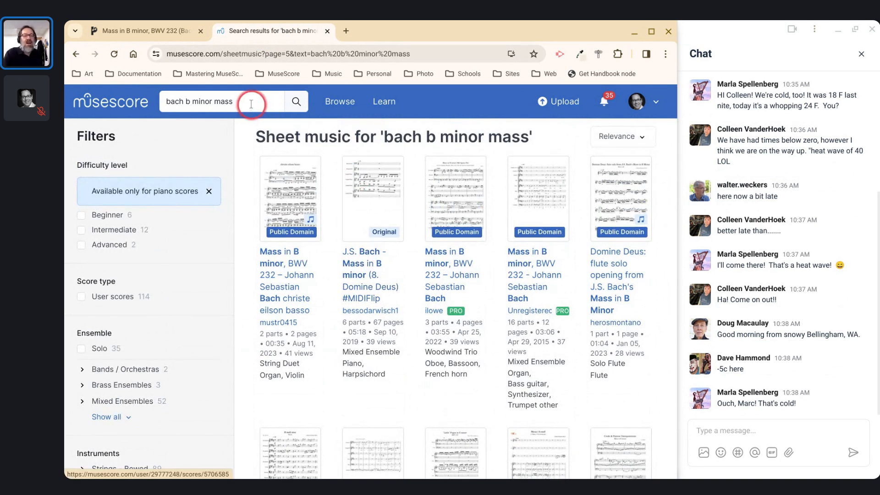
- Return to the IMSLP Mass in B minor page and look over its recordings and the performers of the Kyrie eleison entry
mouse_move(133, 28)
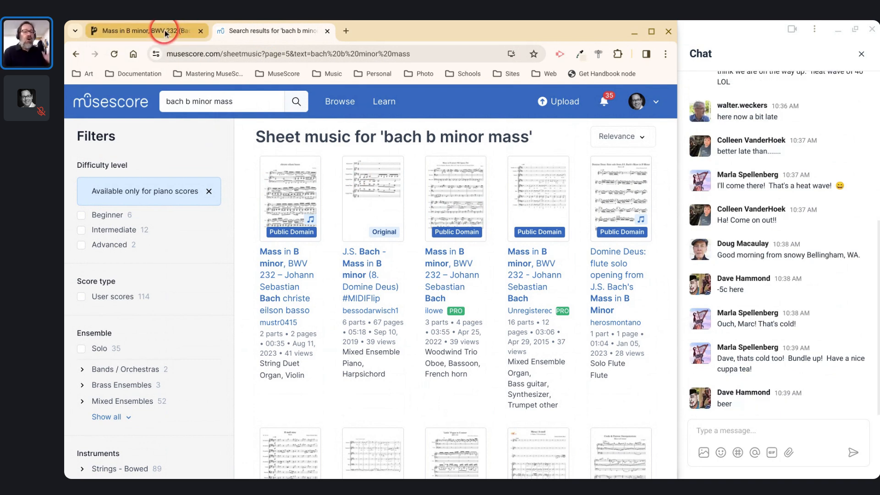
mouse_move(166, 33)
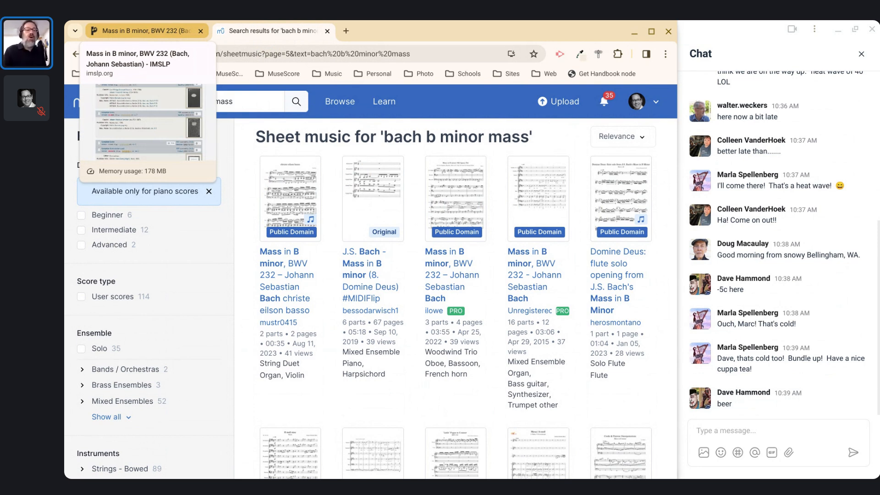
left_click(164, 30)
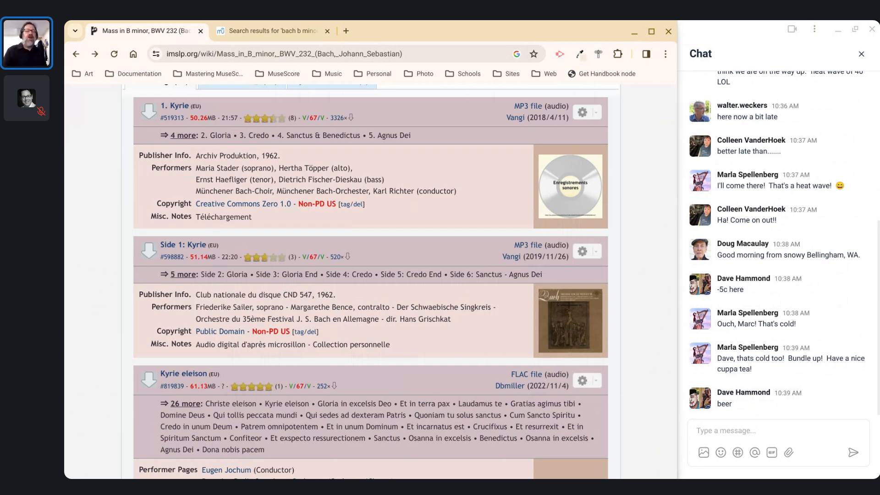
scroll(252, 220, "down", 5)
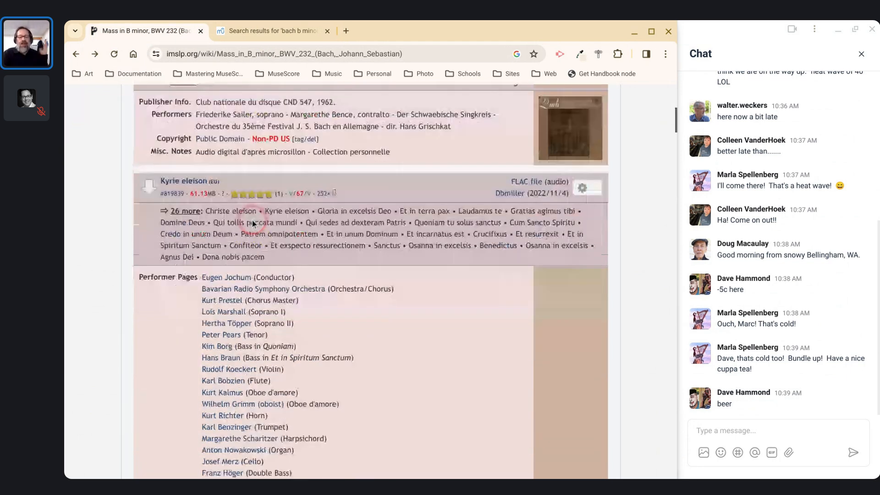
scroll(254, 224, "down", 1)
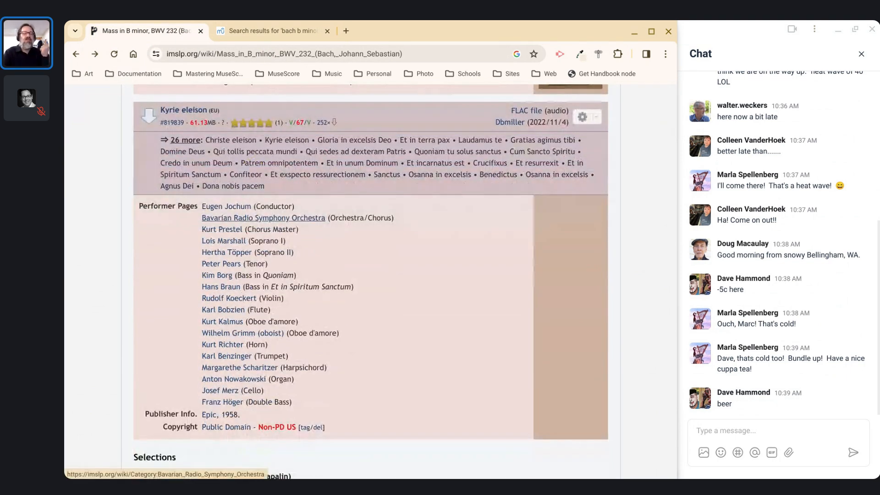
scroll(253, 222, "up", 10)
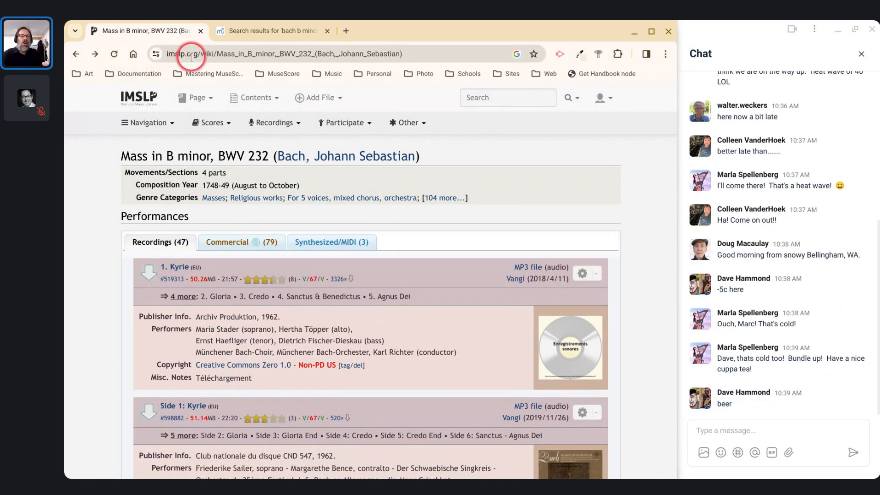
- Post "imslp.org" as a message in the live event chat
left_click(759, 428)
type("imslp.org")
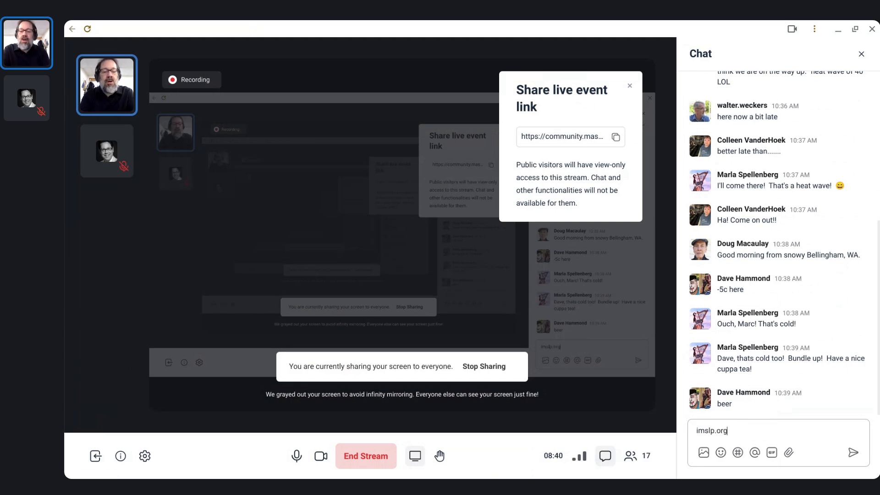
key("Return")
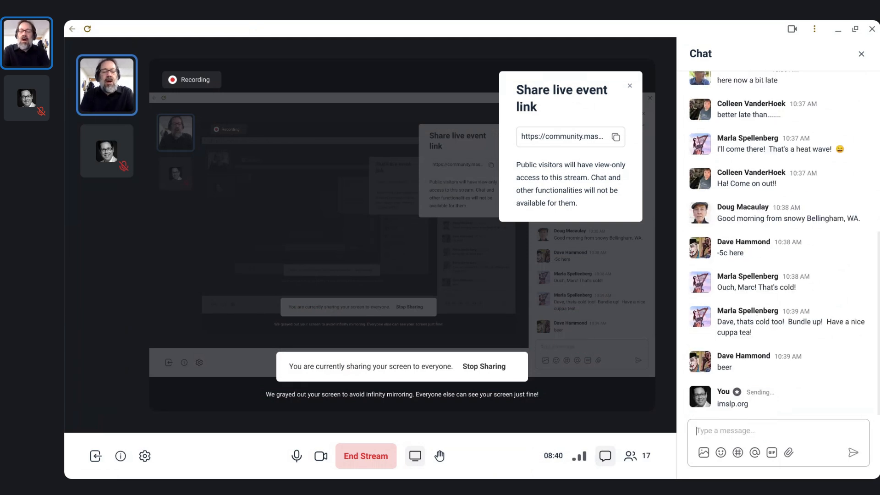
- Copy the web address of the IMSLP Mass in B minor page and post it in the live event chat
left_click(407, 334)
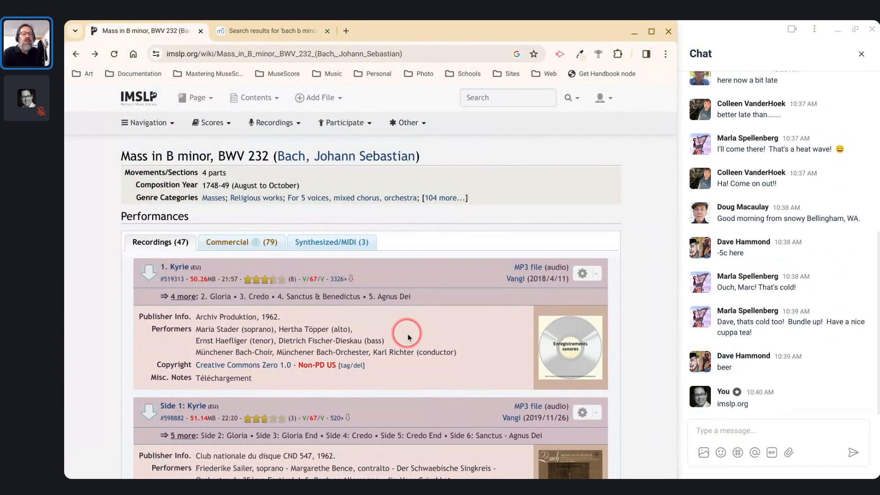
left_click(425, 52)
key("ctrl+c")
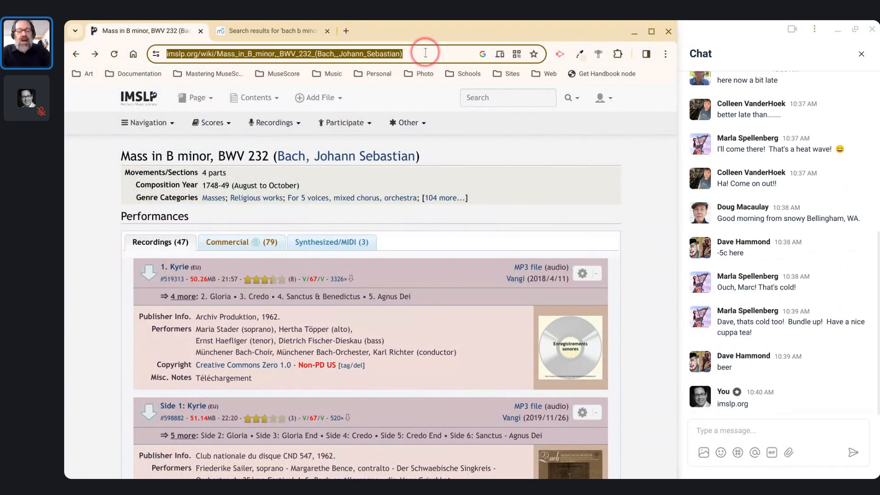
left_click(760, 431)
key("ctrl+v")
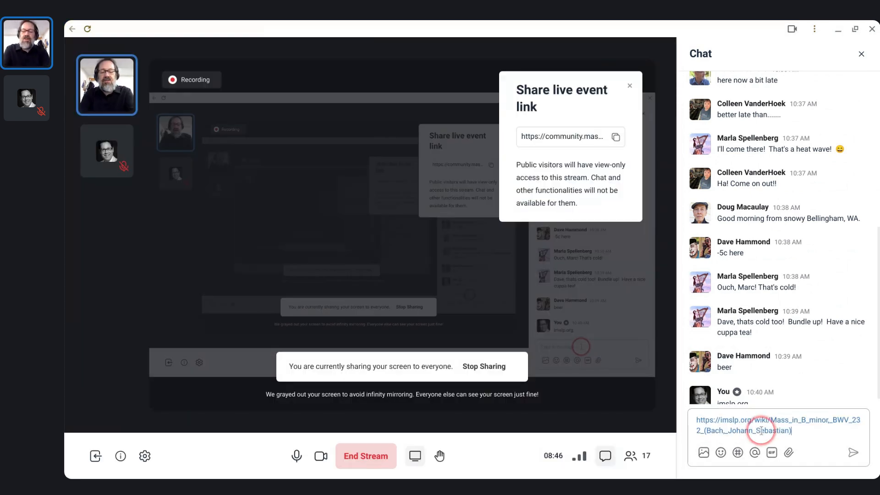
key("Return")
- Go back to the IMSLP page in the browser and view the work's header information and Performances section
left_click(537, 380)
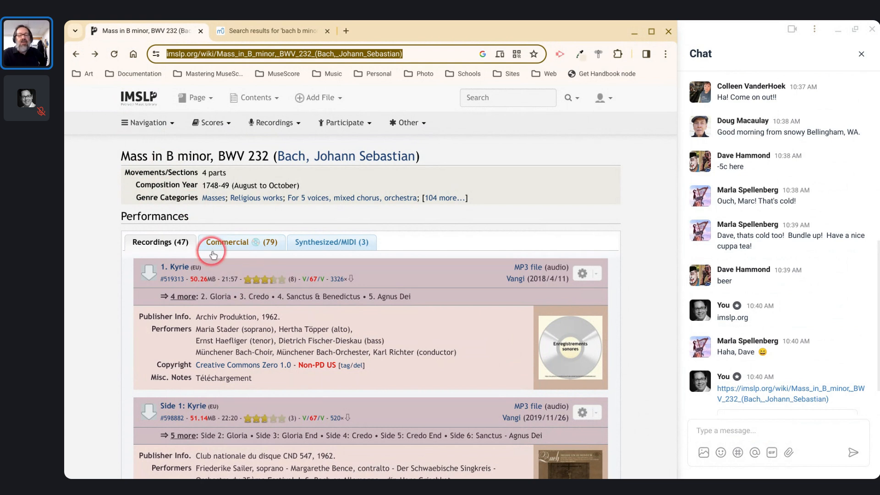
scroll(212, 250, "down", 1)
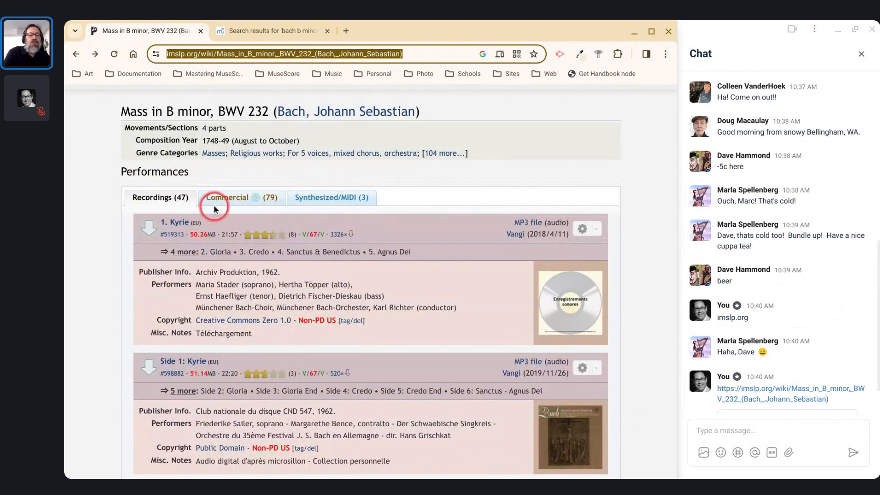
scroll(289, 193, "up", 1)
scroll(289, 193, "up", 1)
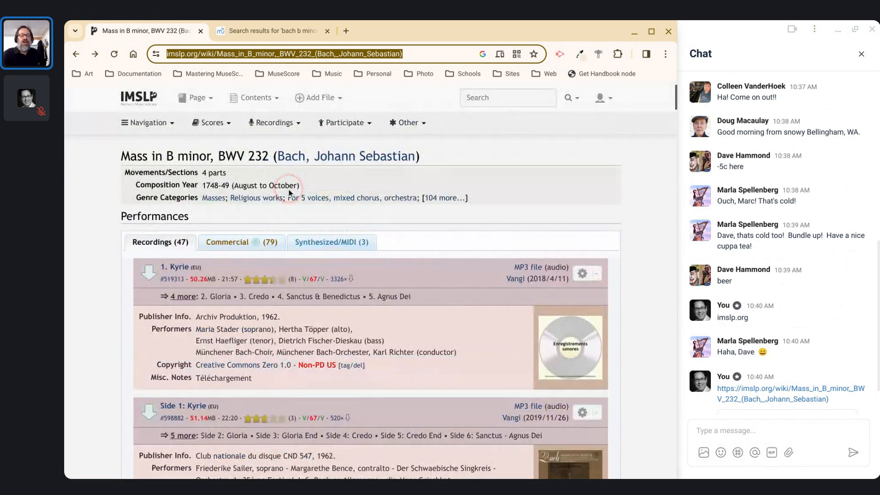
scroll(210, 206, "down", 2)
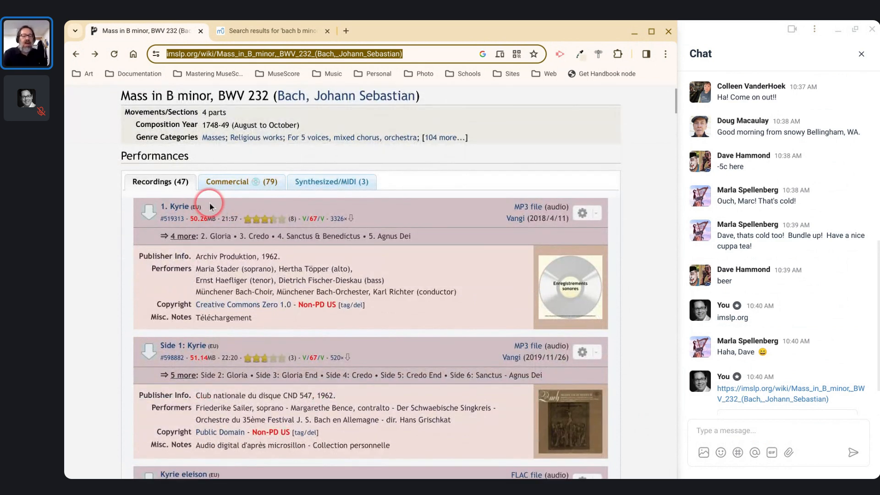
scroll(210, 206, "down", 1)
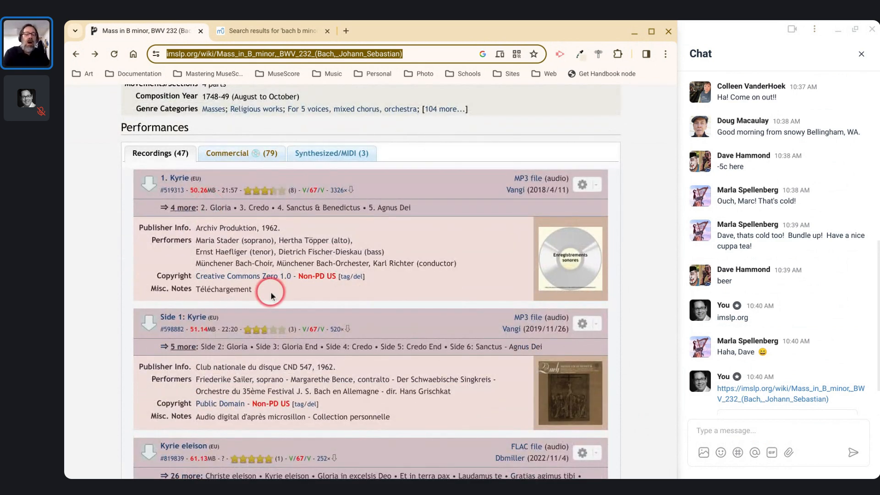
- Expand the 26 further tracks of the Kyrie eleison FLAC recording and look over the Mass in B minor recordings list
scroll(271, 284, "down", 5)
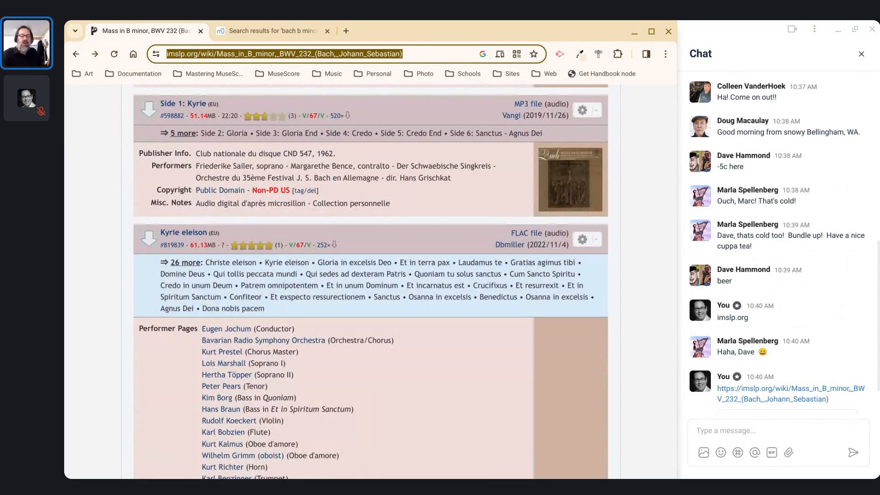
left_click(290, 301)
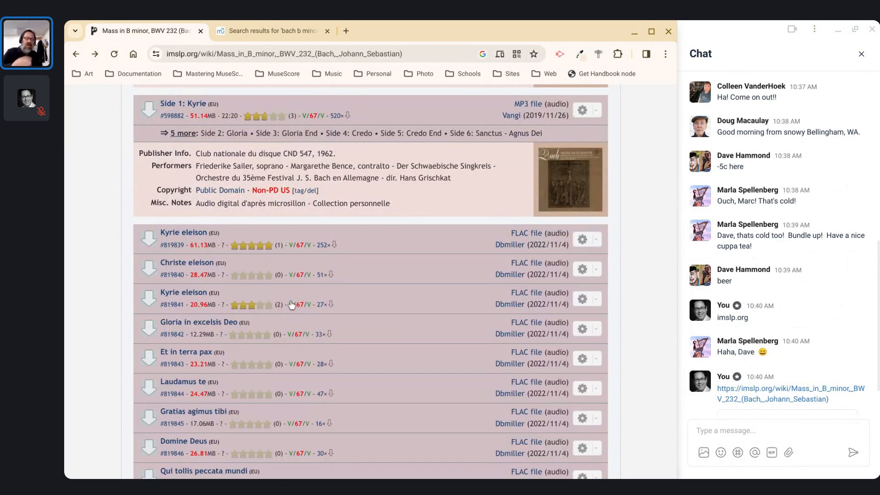
scroll(127, 131, "up", 2)
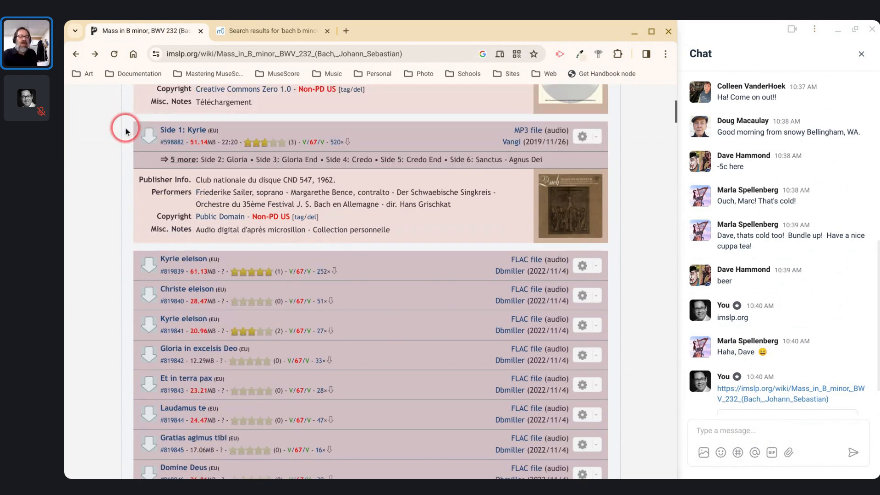
scroll(127, 136, "up", 3)
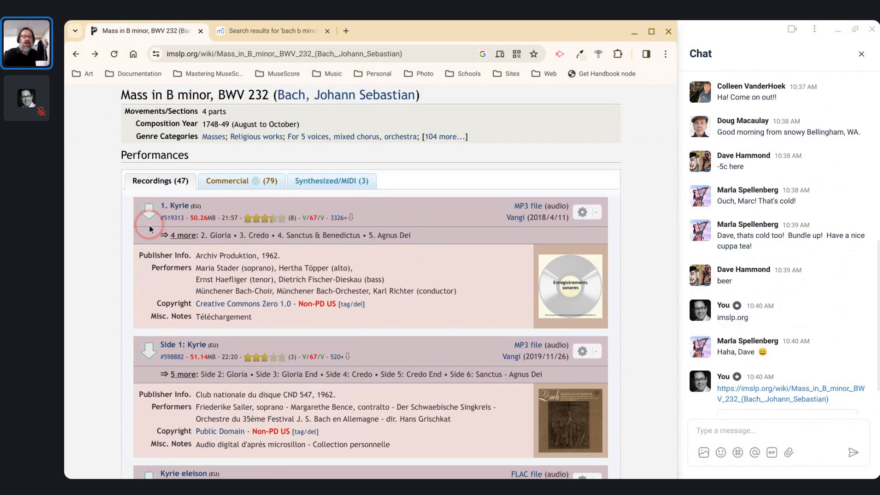
scroll(149, 228, "down", 6)
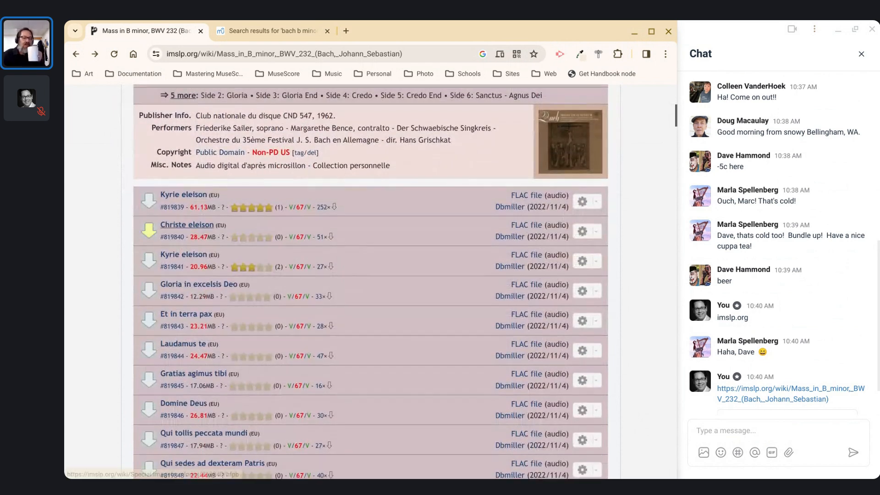
scroll(148, 230, "down", 7)
scroll(148, 232, "down", 1)
scroll(148, 232, "up", 7)
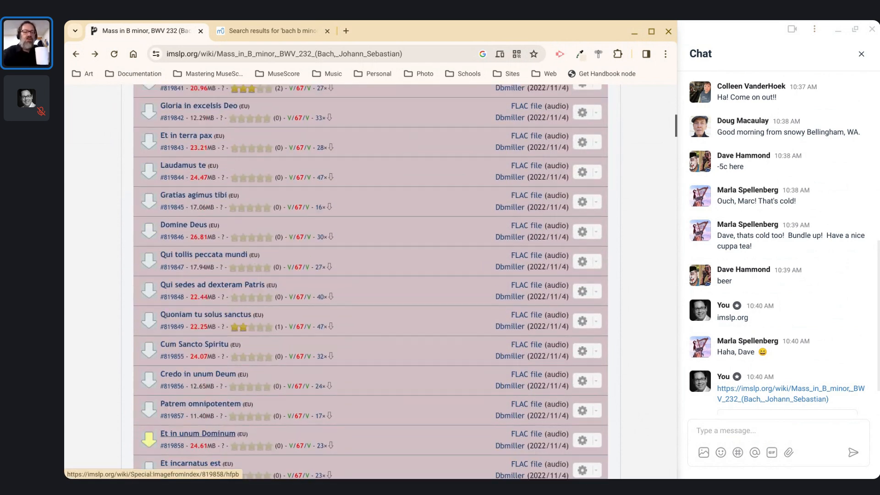
scroll(148, 231, "up", 6)
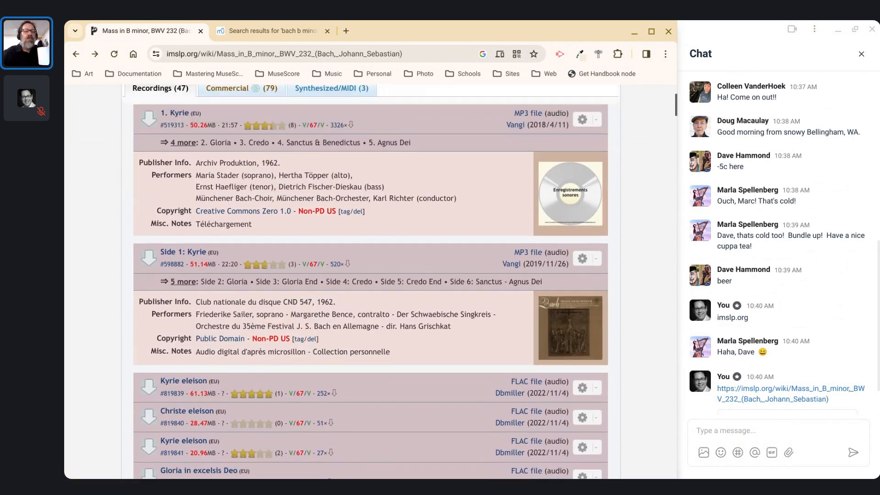
scroll(148, 232, "up", 2)
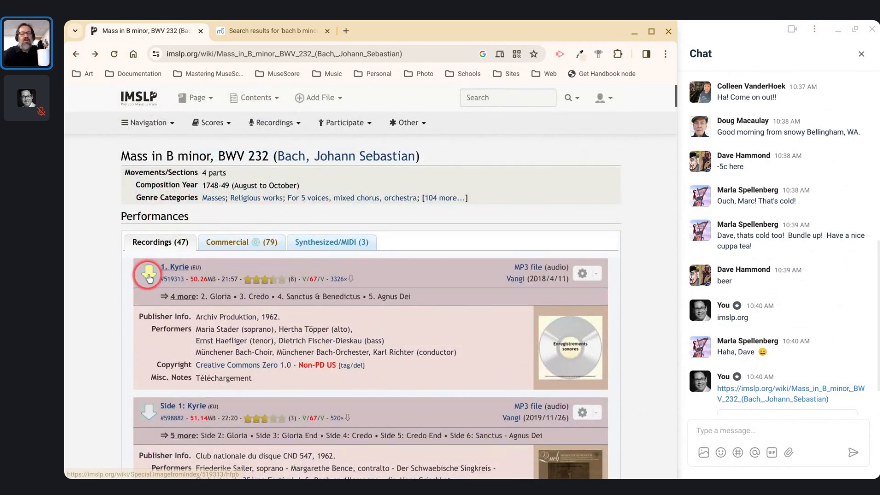
- Look over the FLAC recording's performer credits and the Selections entry for voices and recorder ensemble
scroll(149, 277, "down", 10)
scroll(149, 277, "down", 15)
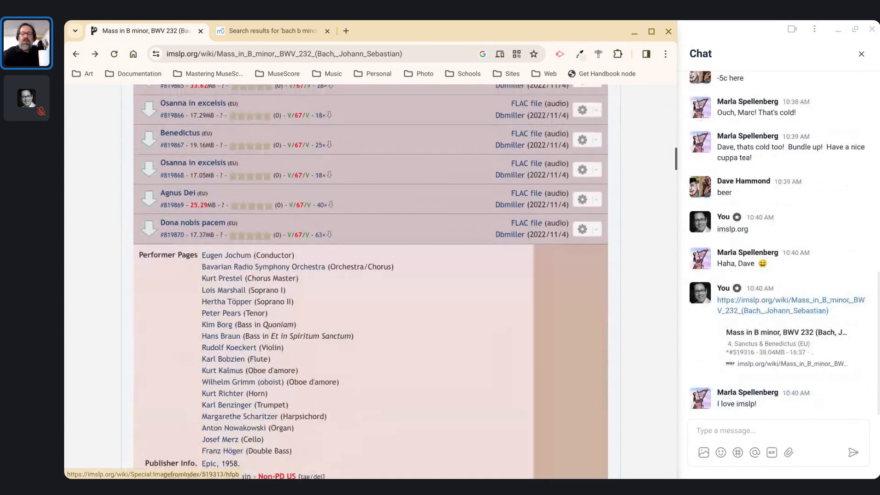
scroll(112, 246, "down", 2)
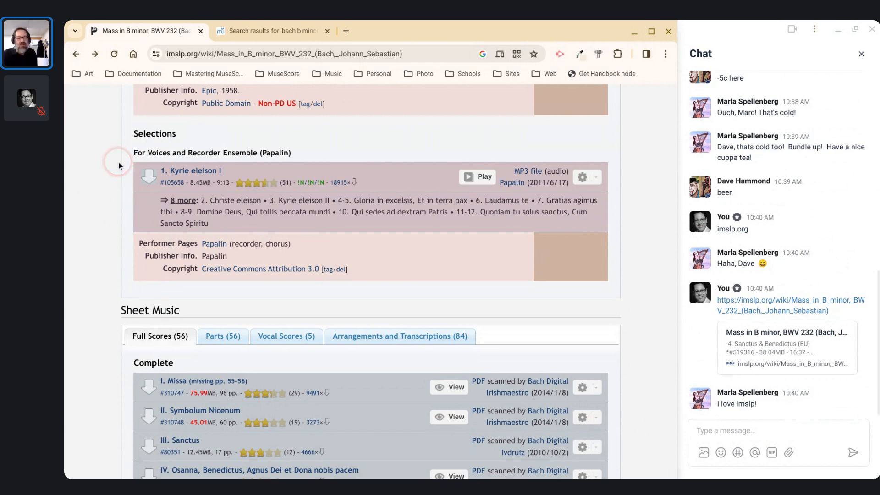
scroll(119, 165, "up", 3)
scroll(118, 165, "down", 1)
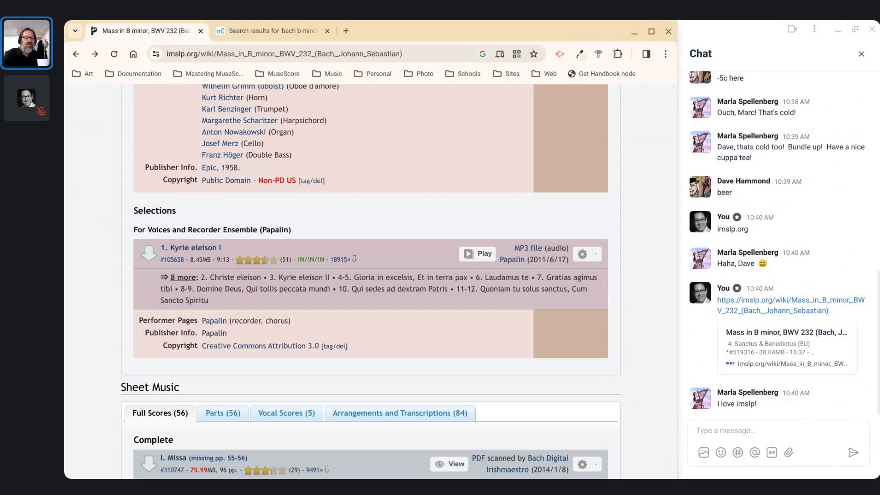
- Examine the holograph manuscript files and their notes under Complete in the Full Scores list of the Sheet Music section
scroll(120, 229, "down", 3)
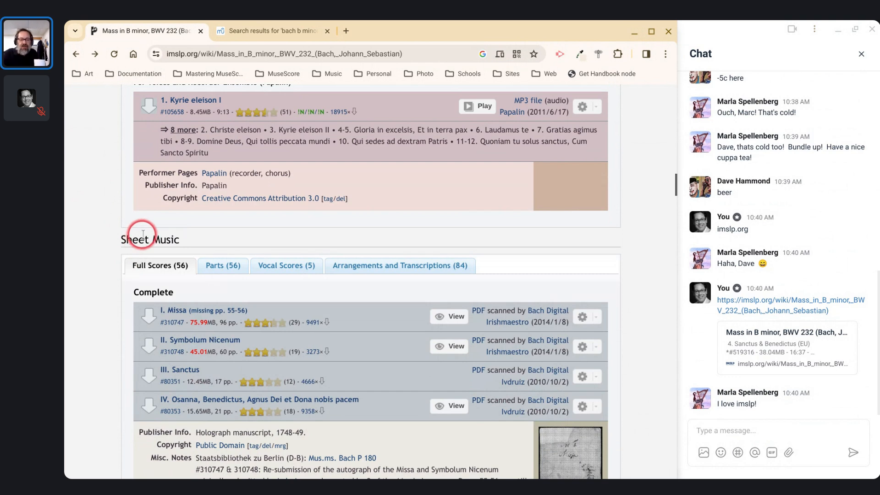
scroll(135, 227, "down", 3)
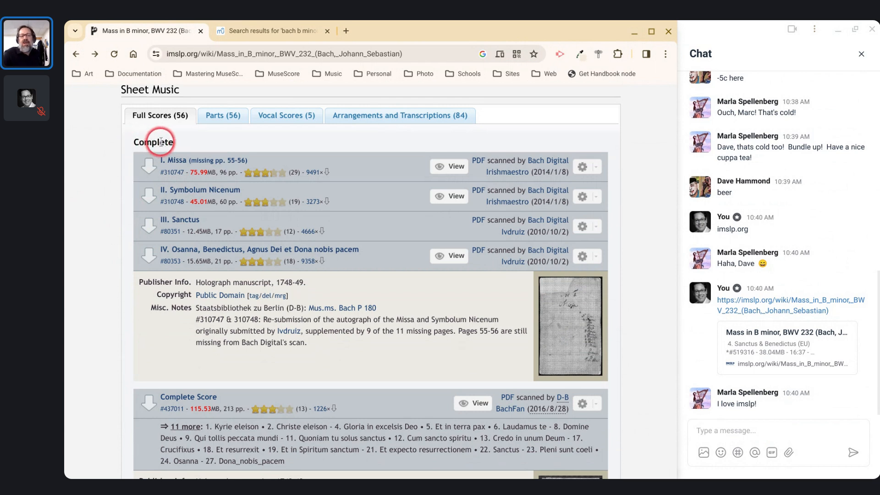
scroll(173, 139, "down", 1)
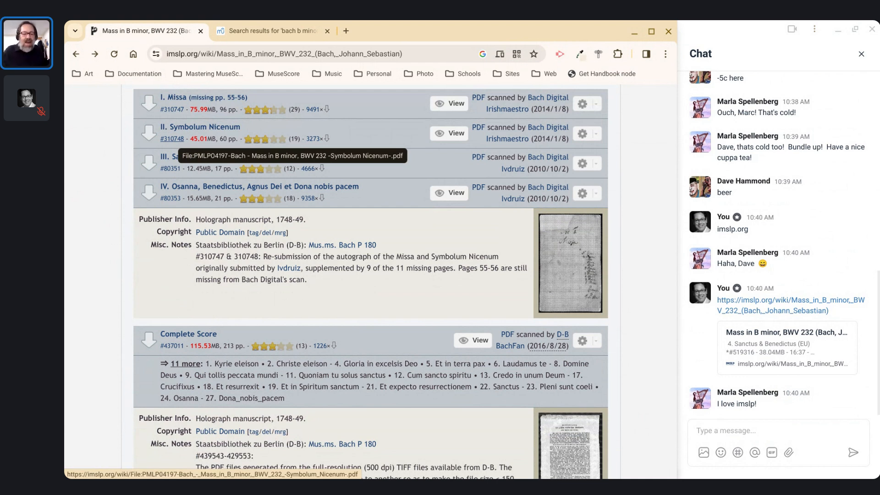
left_click(153, 202)
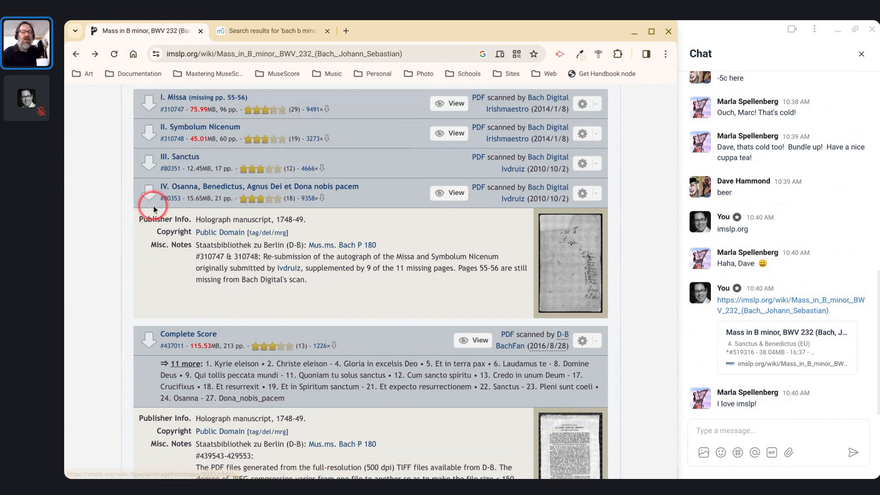
scroll(133, 206, "down", 1)
left_click(85, 199)
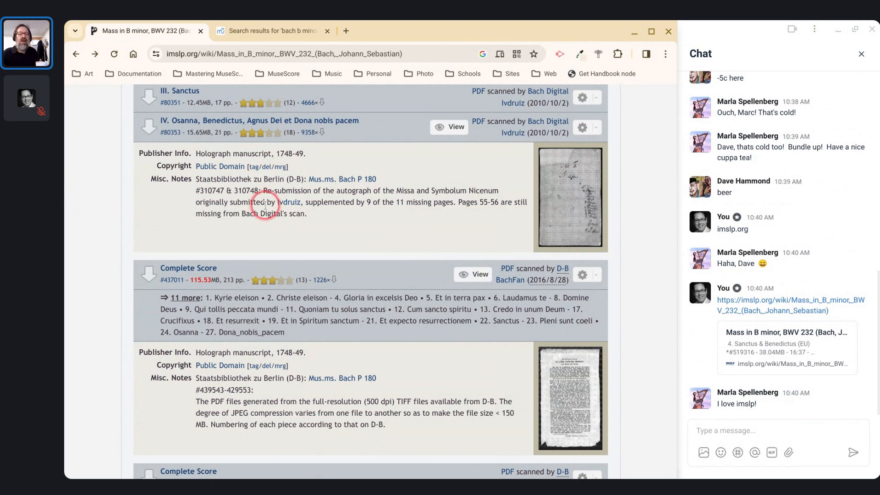
- Survey the complete and partial editions in the Full Scores list, then return to the holograph manuscript's Missa entry
scroll(265, 205, "up", 4)
scroll(164, 195, "down", 15)
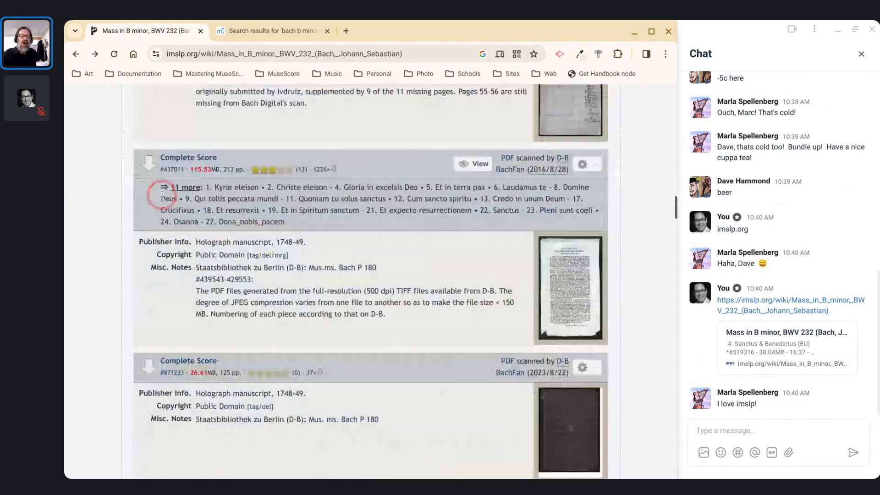
scroll(162, 195, "down", 15)
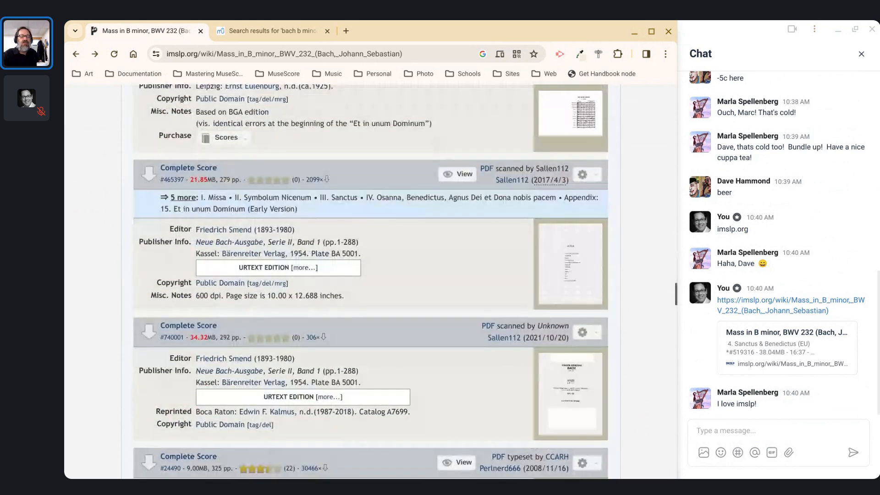
scroll(162, 196, "down", 6)
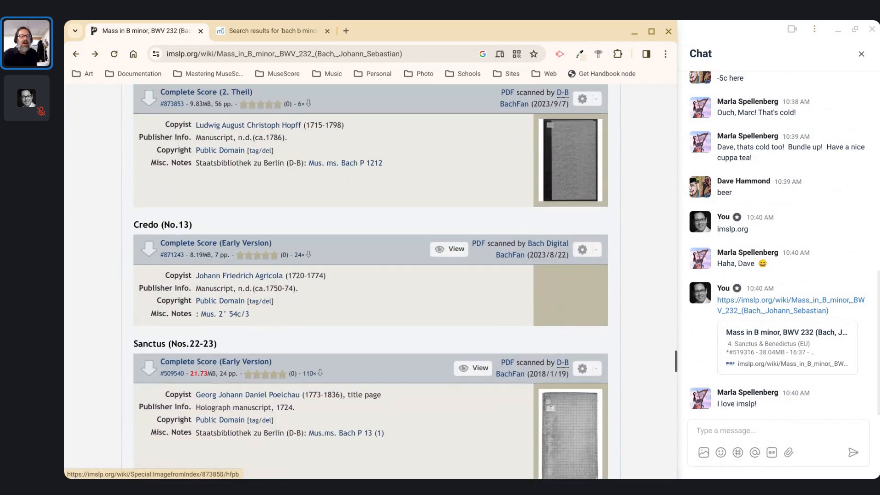
scroll(162, 196, "up", 5)
scroll(162, 197, "up", 10)
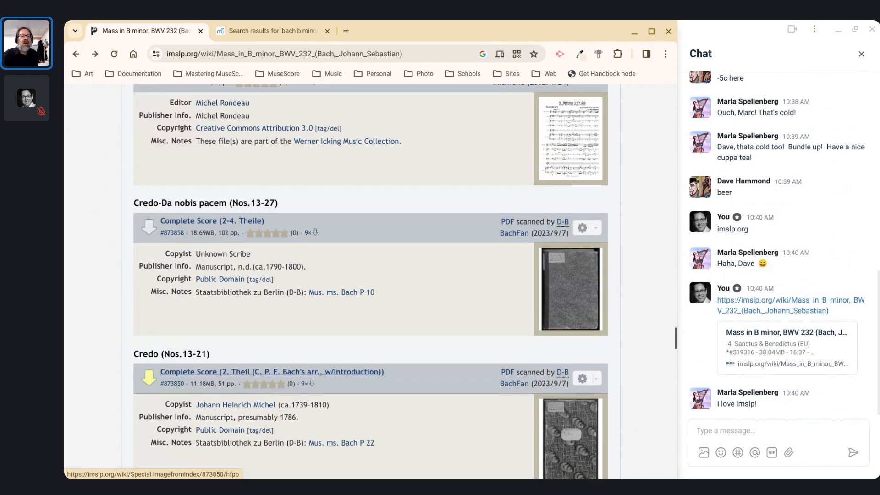
scroll(162, 196, "up", 5)
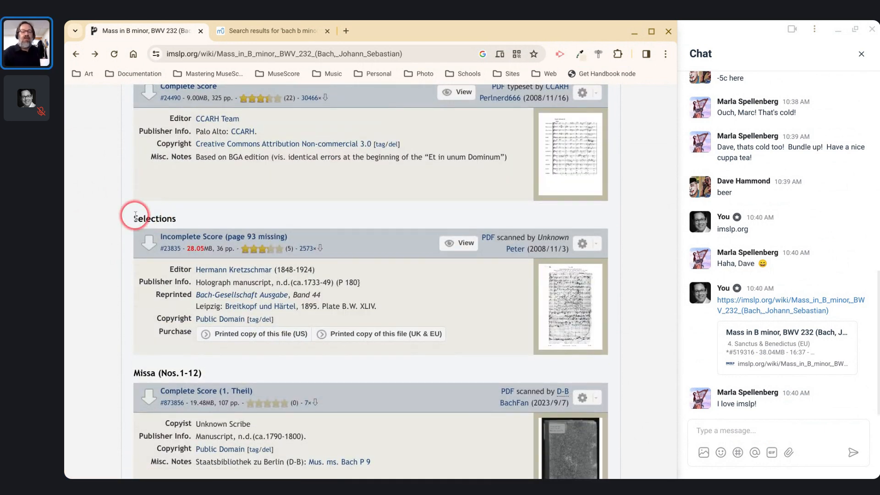
scroll(151, 216, "up", 20)
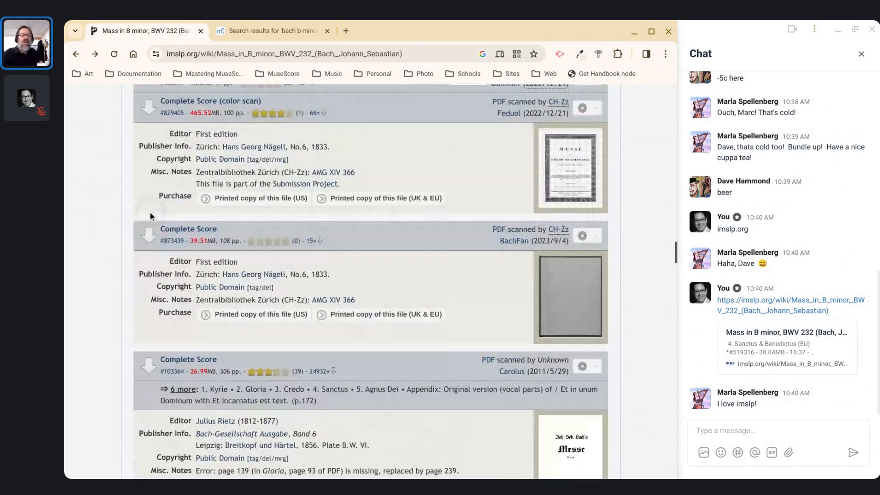
scroll(151, 215, "down", 5)
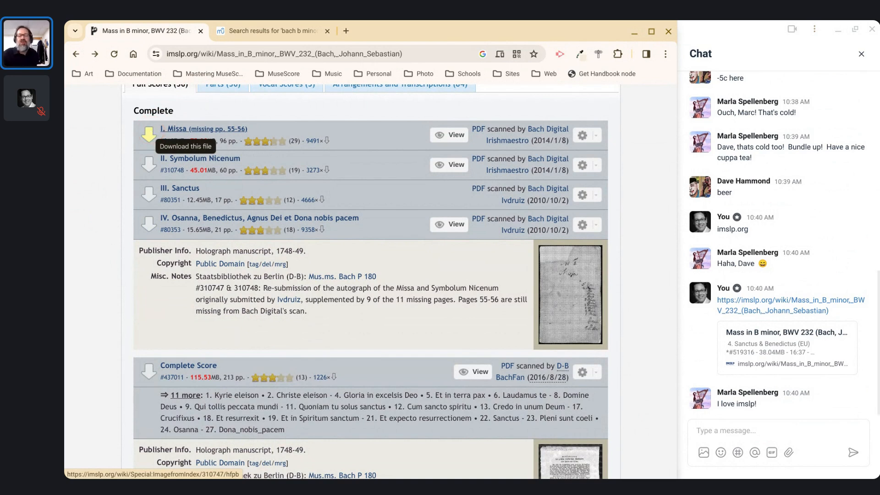
- Open the Missa file page from the holograph manuscript's thumbnail and look over its title page preview and file history
left_click(278, 195)
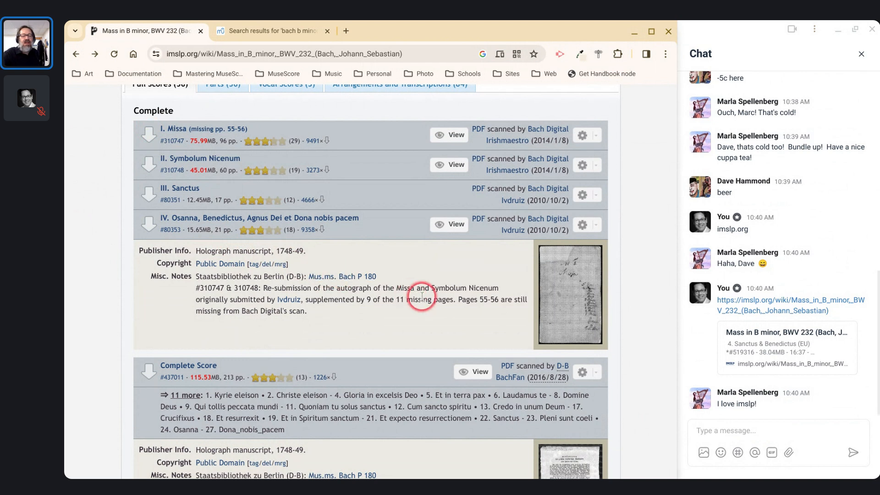
mouse_move(561, 297)
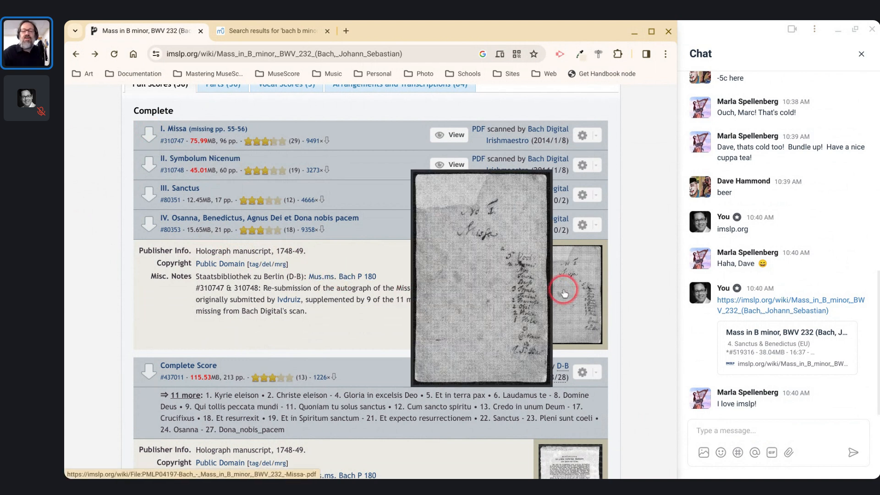
left_click(563, 295)
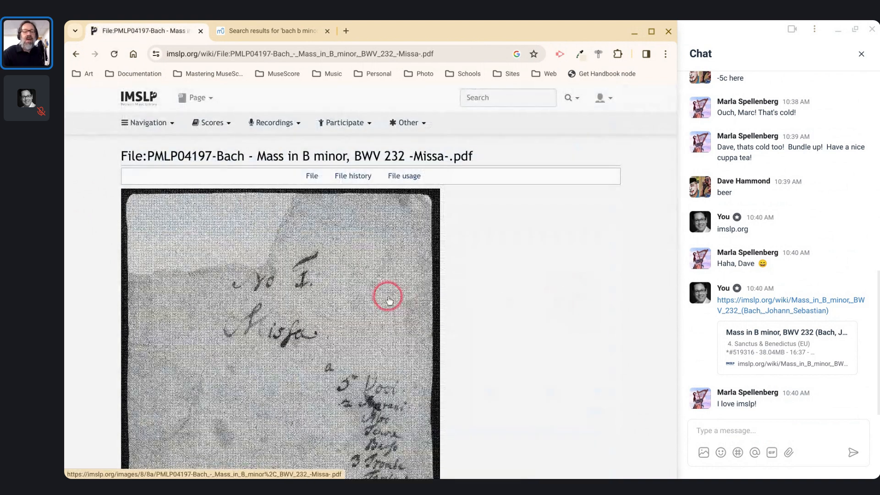
scroll(389, 298, "down", 6)
scroll(389, 300, "down", 3)
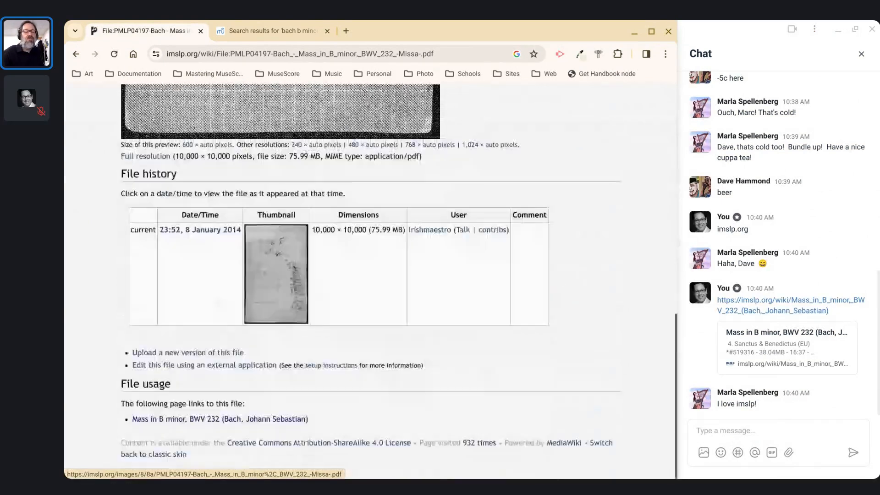
scroll(389, 300, "up", 3)
scroll(389, 300, "up", 5)
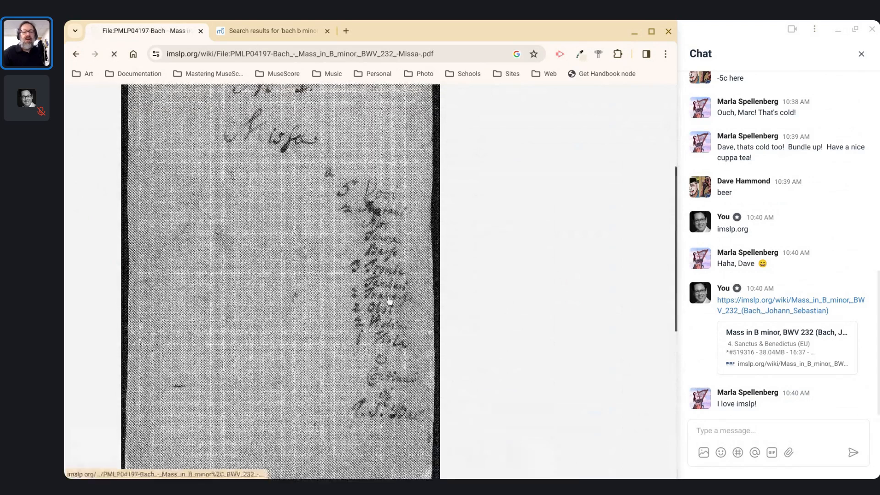
- Open the Missa manuscript PDF and examine the handwritten staves on page 4 at 500% zoom
left_click(388, 298)
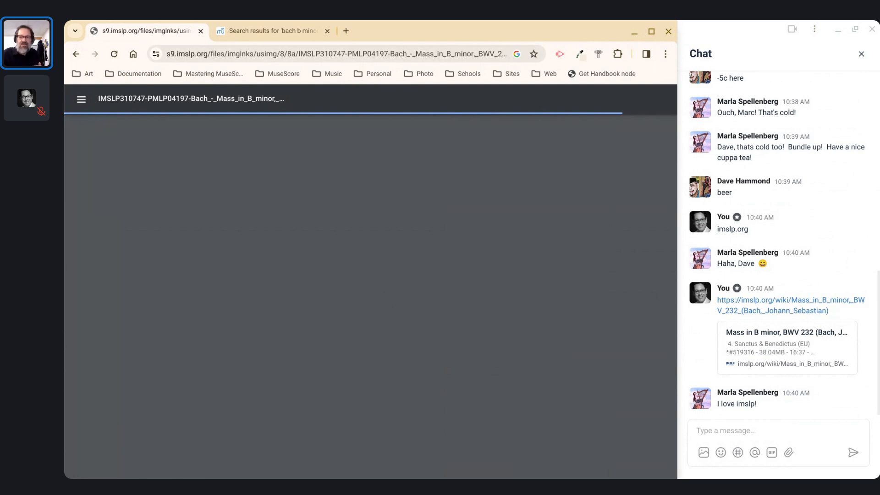
scroll(370, 297, "down", 15)
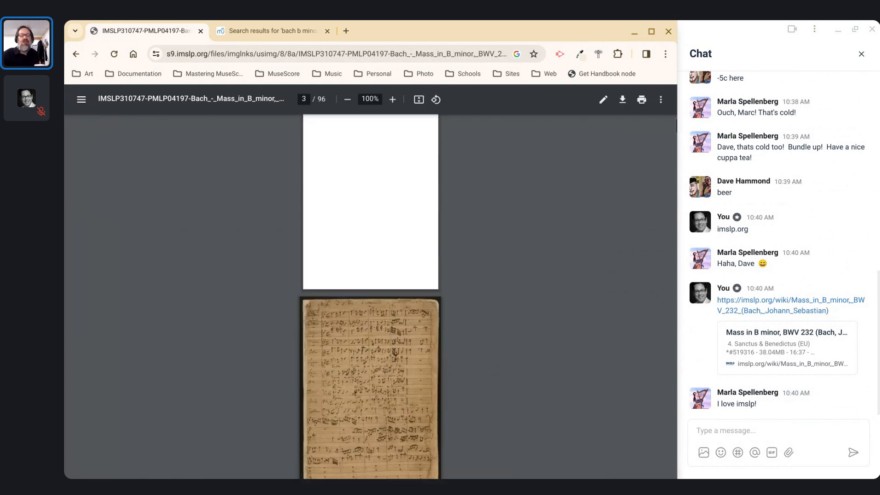
scroll(371, 298, "down", 1)
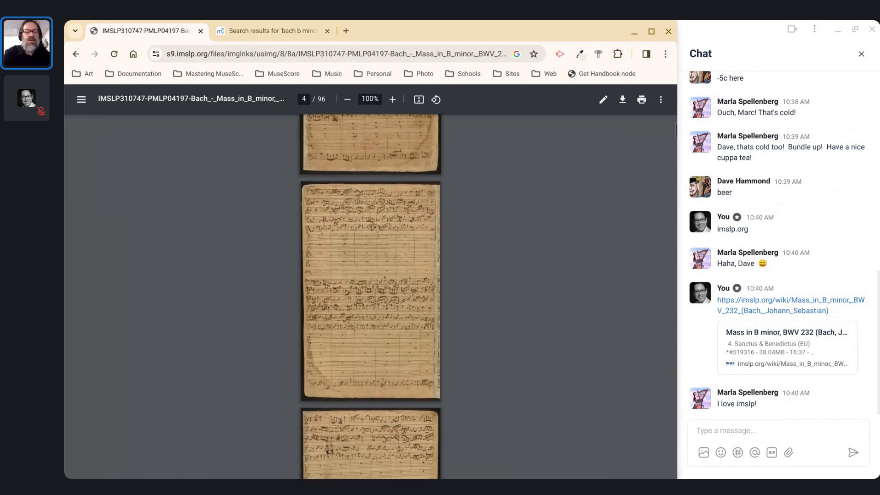
scroll(370, 298, "up", 8)
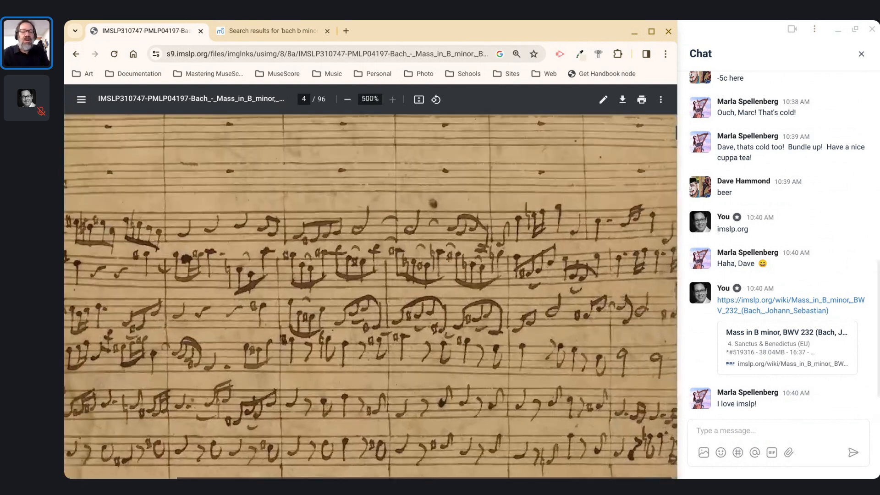
scroll(370, 298, "down", 2)
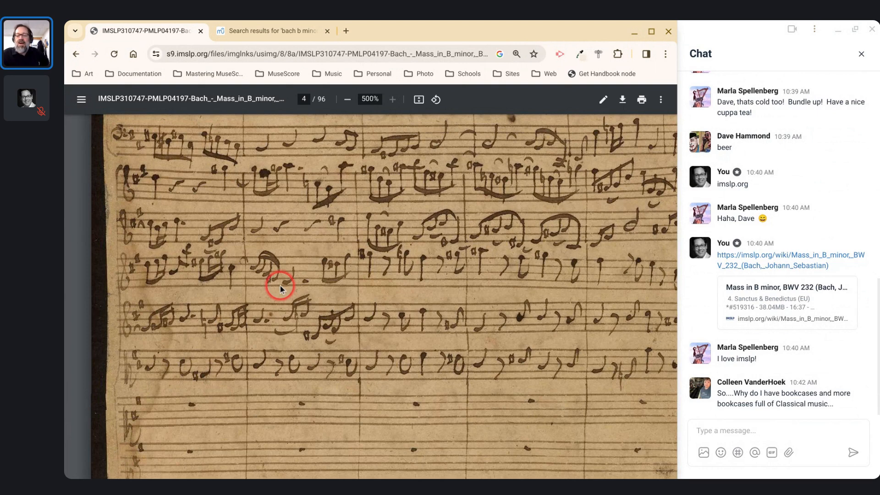
scroll(320, 300, "up", 1)
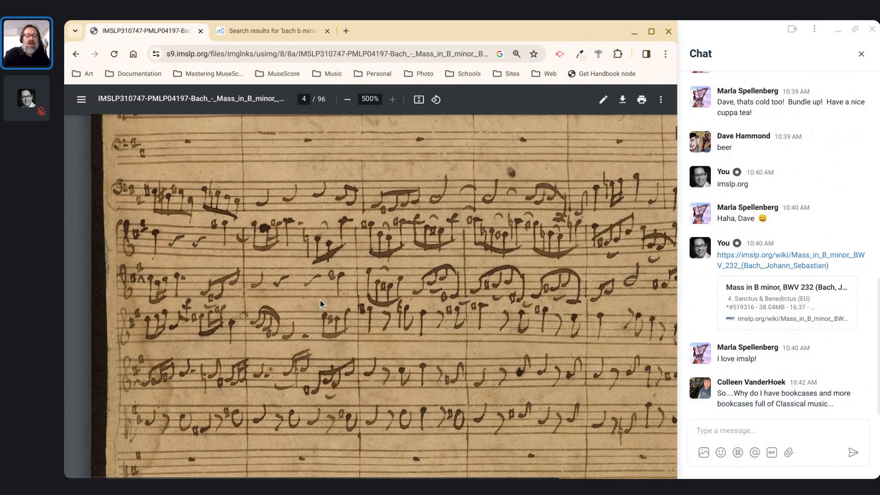
scroll(320, 299, "up", 2)
scroll(370, 296, "up", 5)
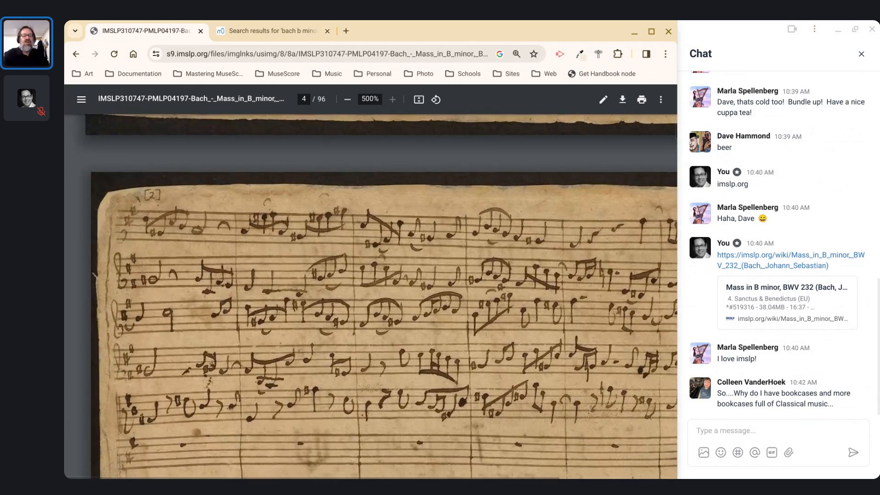
- Examine the remaining handwritten staves further down page 4 of the Missa manuscript
scroll(370, 296, "down", 1)
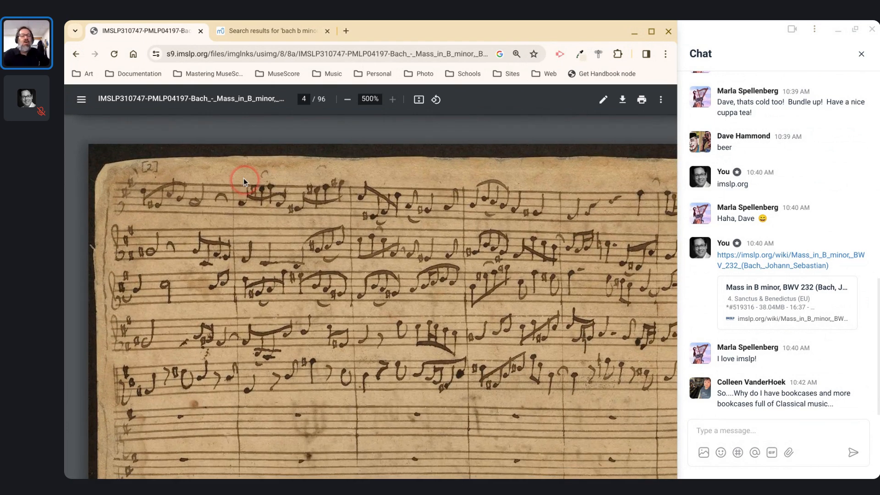
scroll(272, 280, "down", 10)
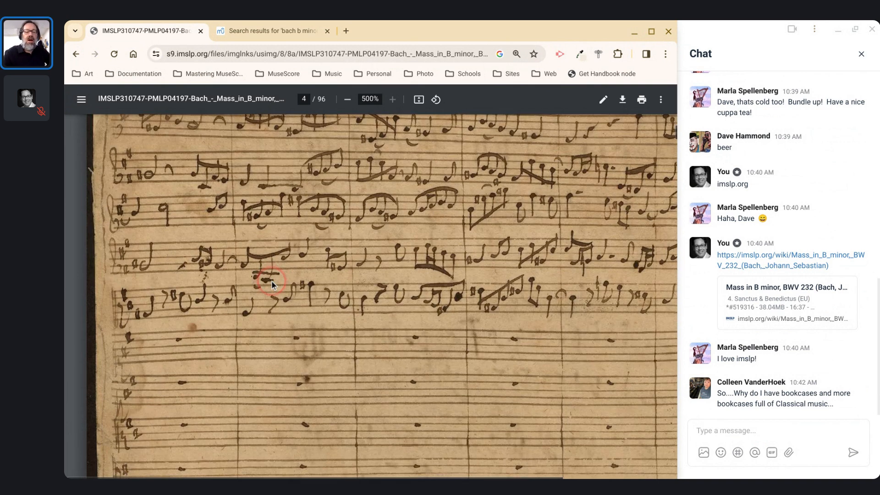
scroll(272, 284, "down", 5)
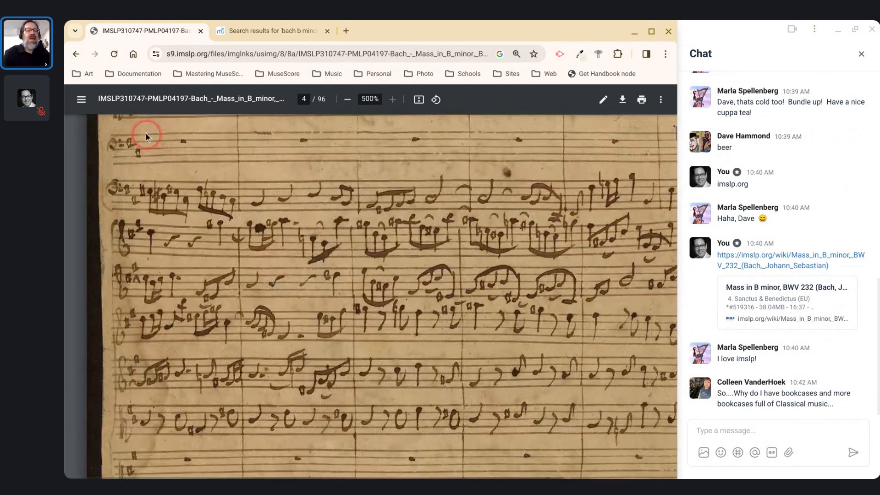
- Return to the Mass in B minor work page and compare the manuscript copies, the 1833 first edition and the 1856 Bach-Gesellschaft entry
left_click(80, 55)
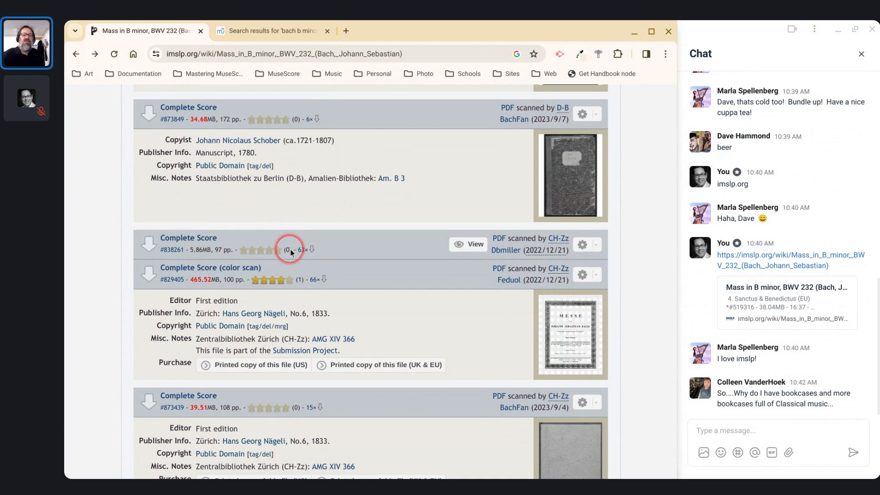
scroll(290, 251, "up", 1)
scroll(290, 251, "up", 5)
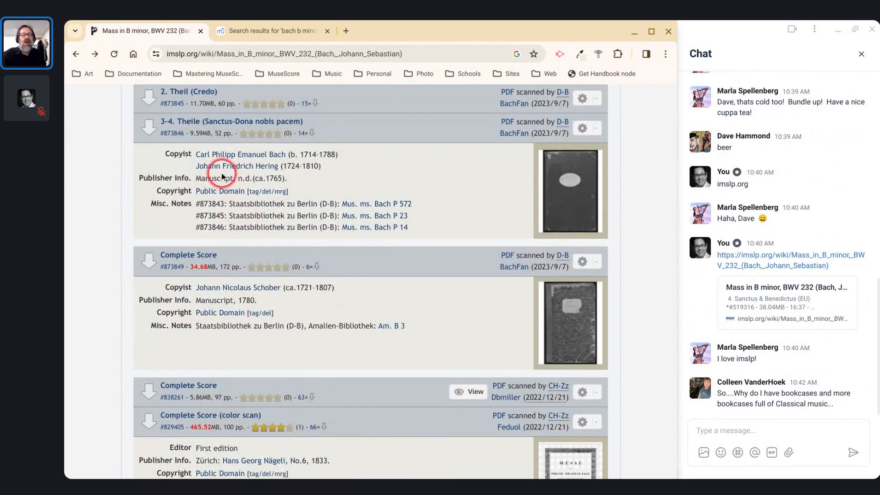
scroll(229, 190, "down", 4)
scroll(229, 190, "down", 4)
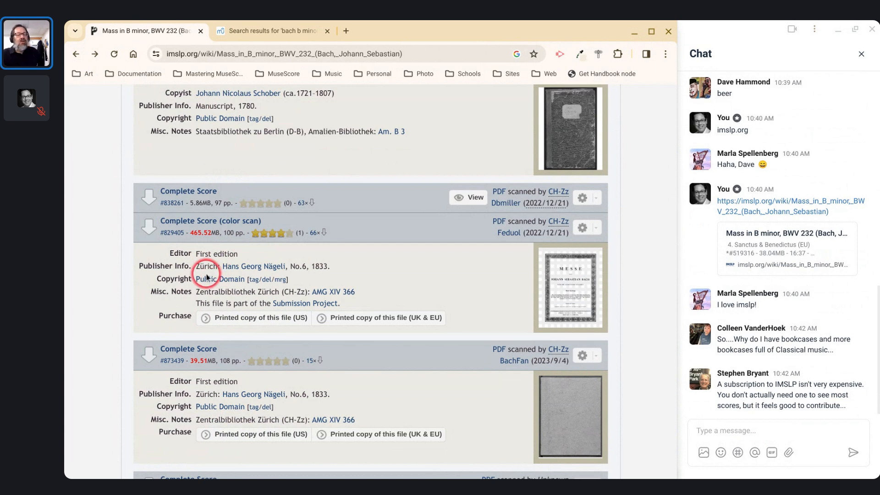
scroll(225, 266, "down", 3)
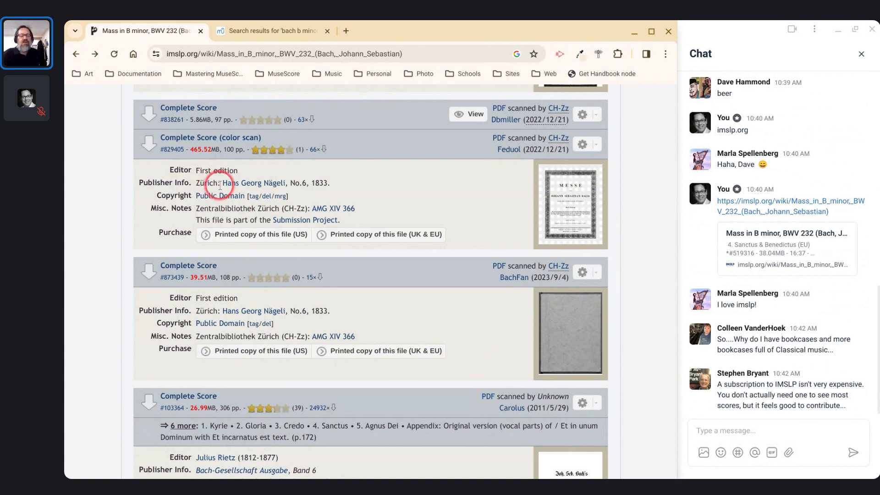
scroll(251, 334, "down", 2)
scroll(251, 334, "down", 2)
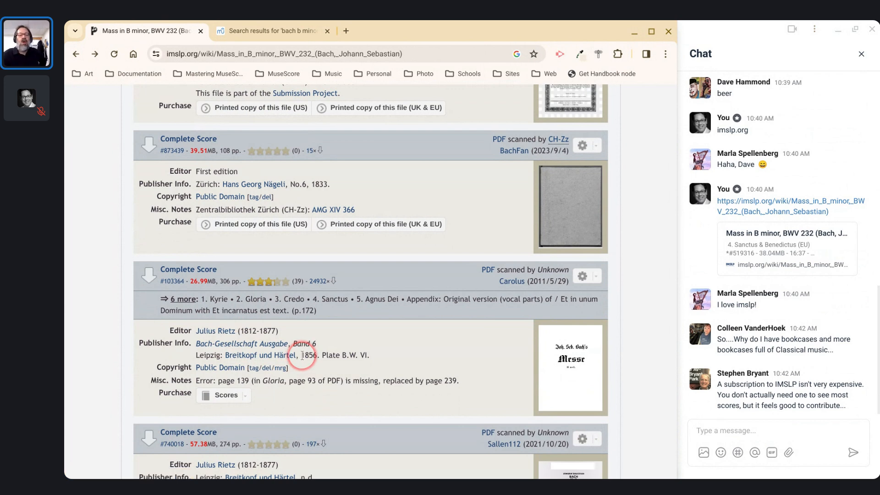
scroll(291, 361, "up", 2)
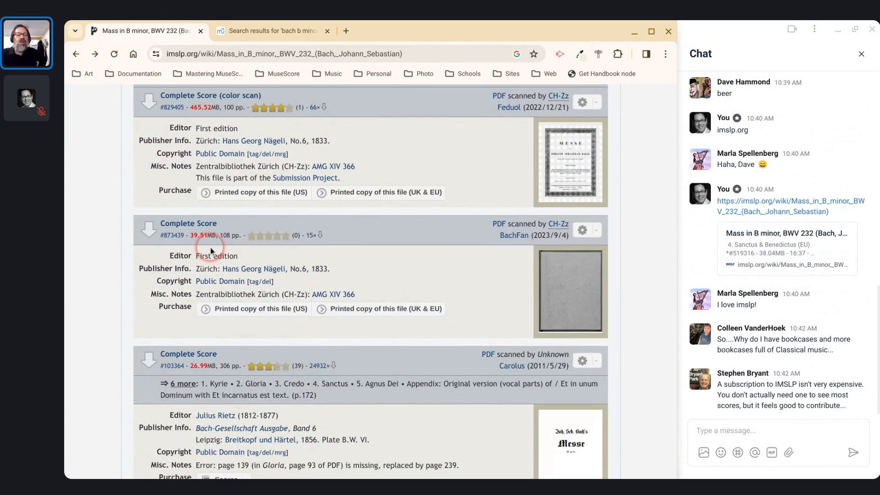
- Open the 108-page scan of the 1833 Nägeli first edition and examine the engraved staves on page 8 at 171% zoom
left_click(195, 225)
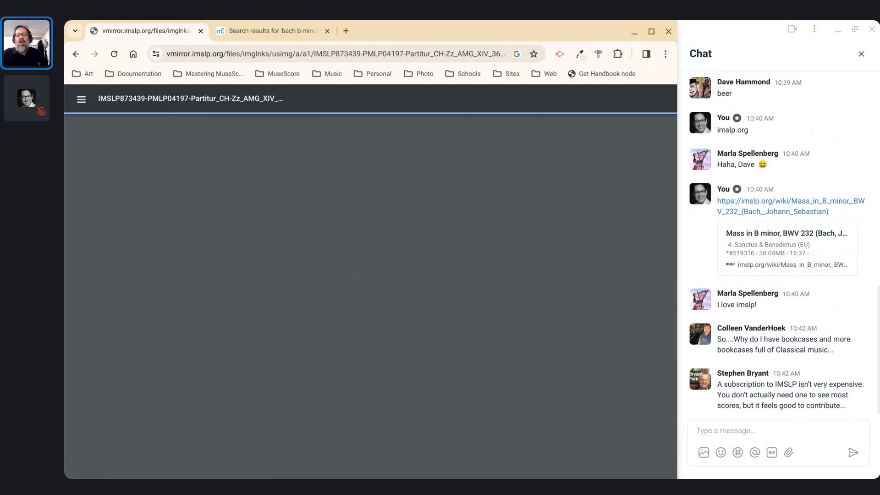
scroll(371, 297, "down", 20)
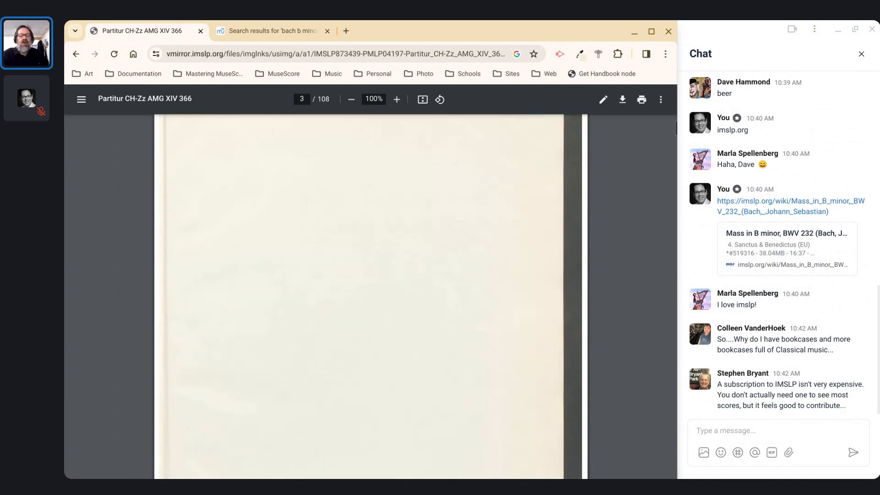
scroll(370, 297, "down", 15)
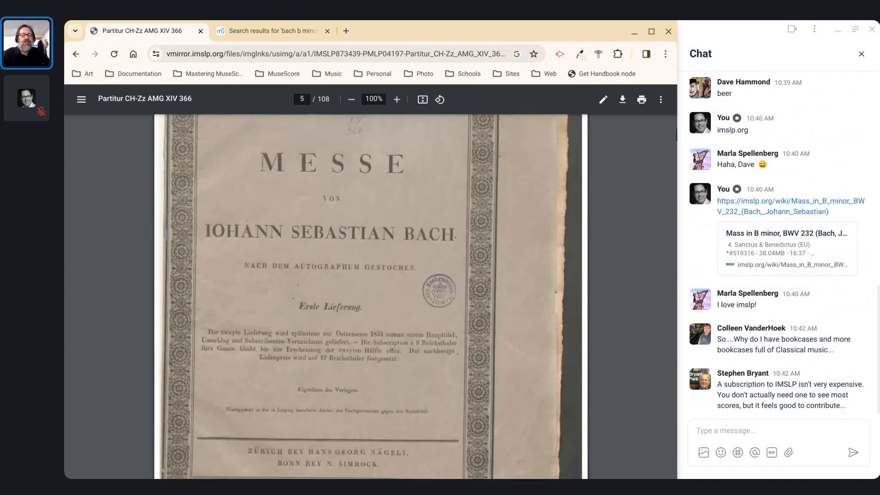
scroll(370, 265, "down", 18)
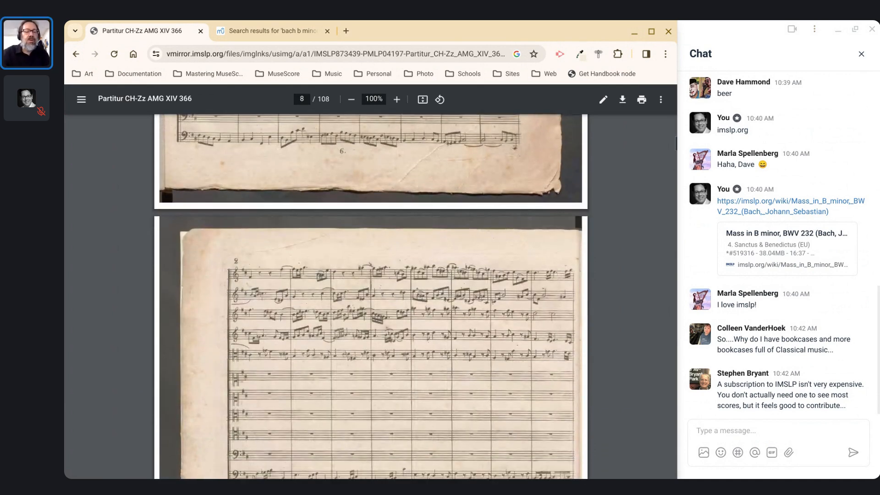
scroll(370, 266, "up", 5)
scroll(112, 220, "down", 5)
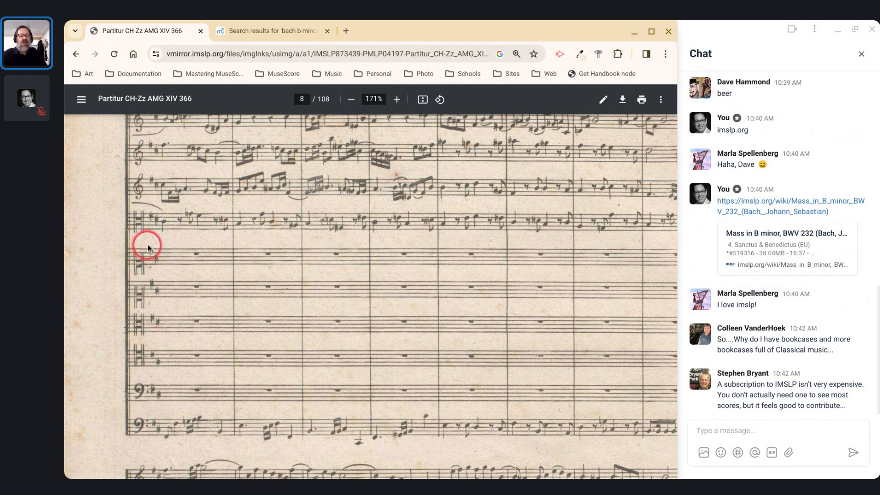
scroll(250, 346, "down", 4)
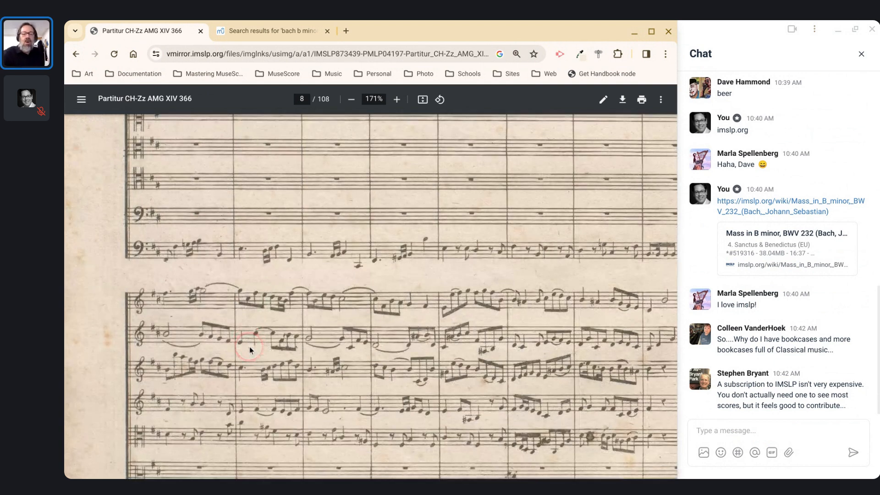
scroll(249, 346, "down", 6)
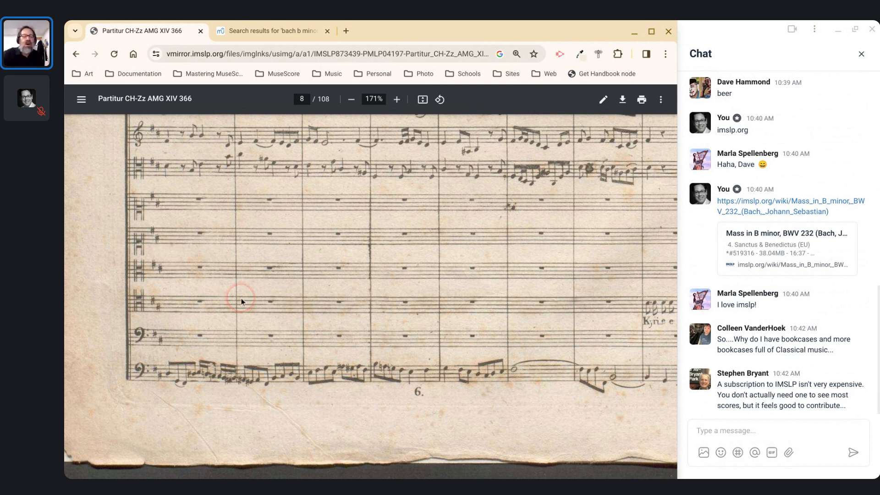
scroll(241, 301, "up", 1)
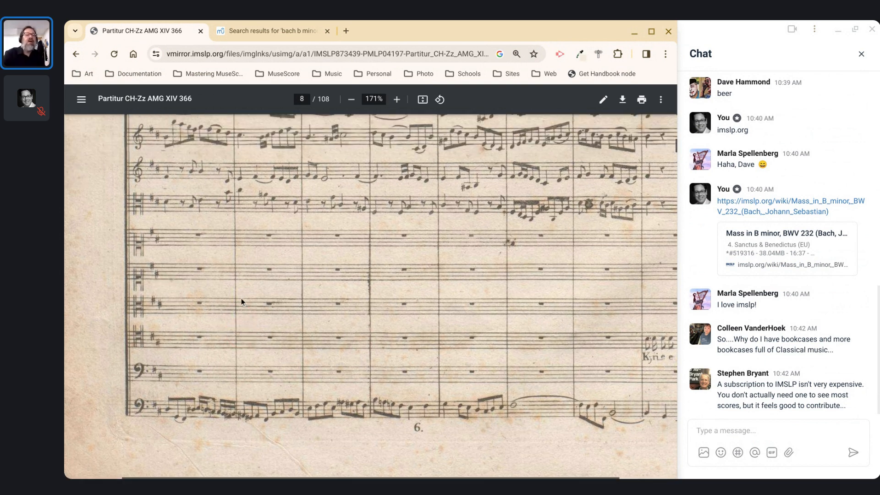
- Return to the work page, open the 1856 Bach-Gesellschaft complete score and examine the Kyrie's opening on page 3 at 156% zoom
left_click(78, 59)
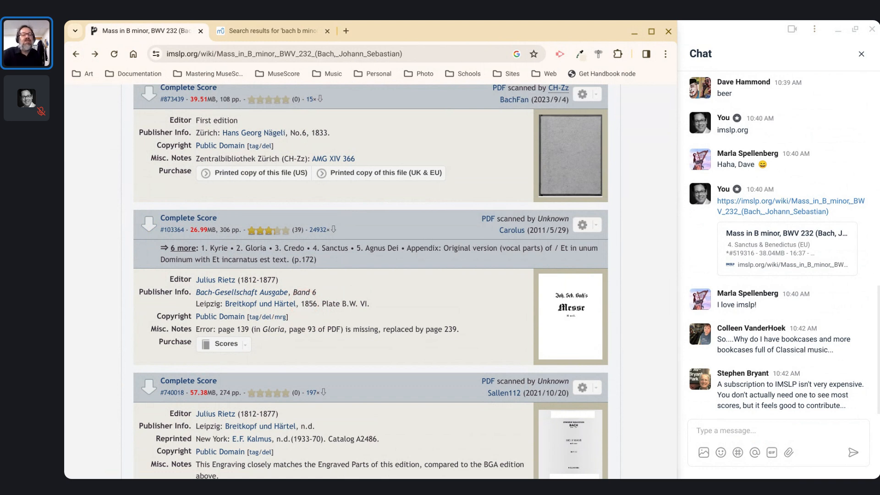
left_click(192, 218)
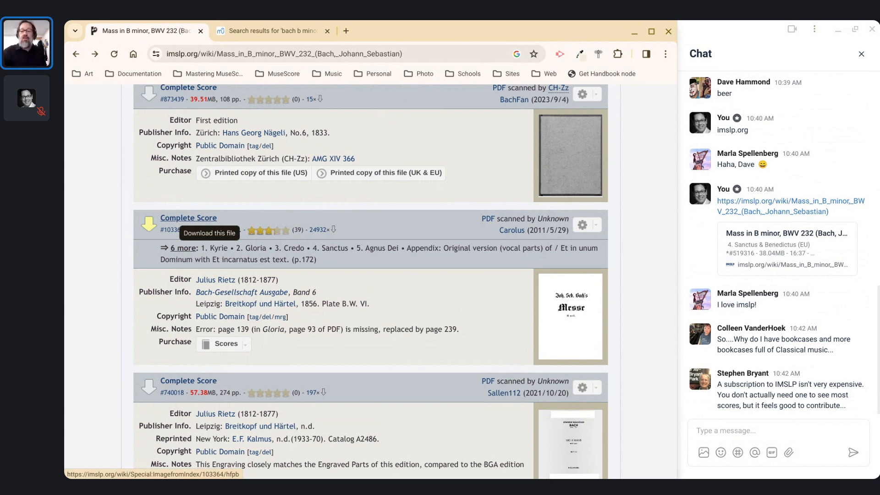
left_click(176, 221)
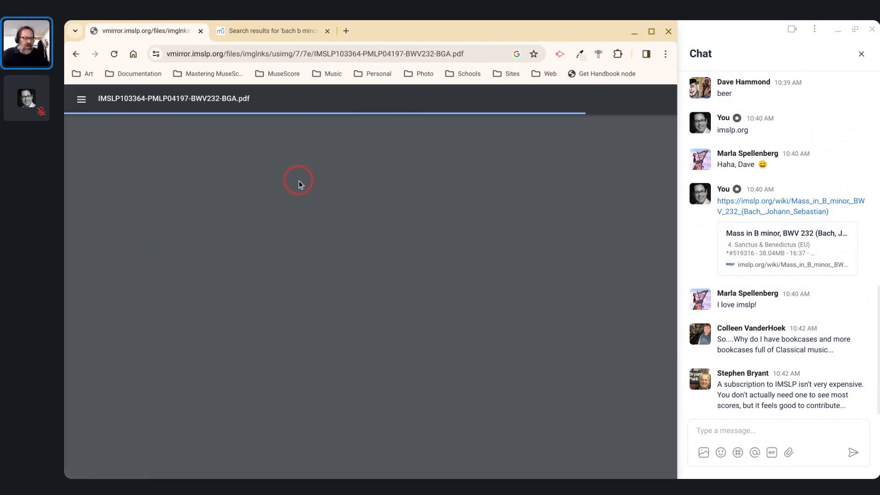
scroll(370, 295, "down", 10)
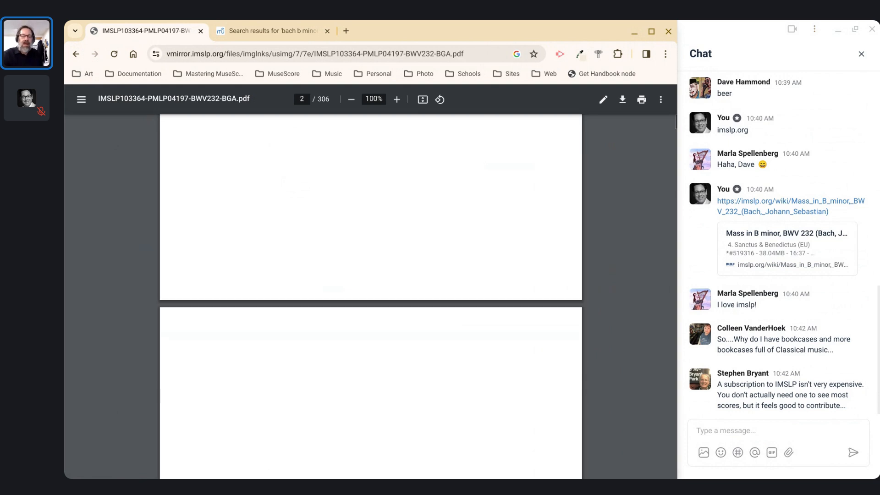
scroll(371, 296, "down", 10)
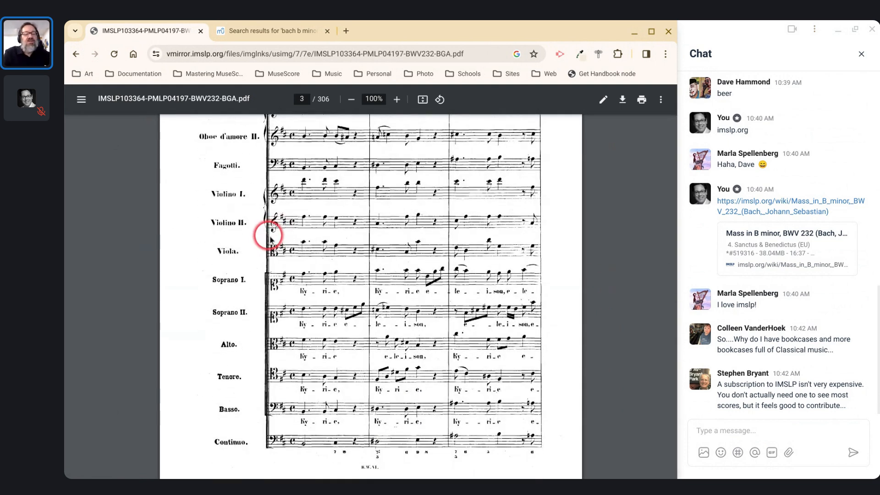
scroll(276, 247, "up", 3, "ctrl")
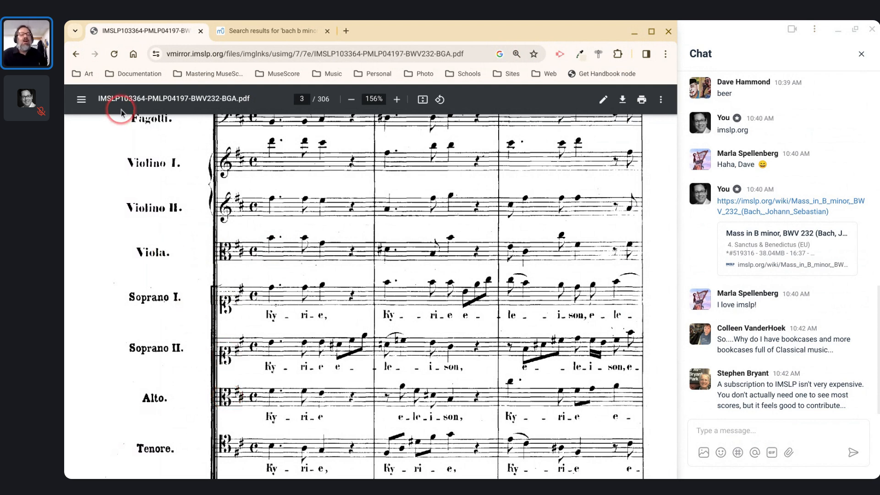
- Return to the score list, open the Kalmus reprint of the Breitkopf und Härtel complete score and view its first music page
left_click(78, 55)
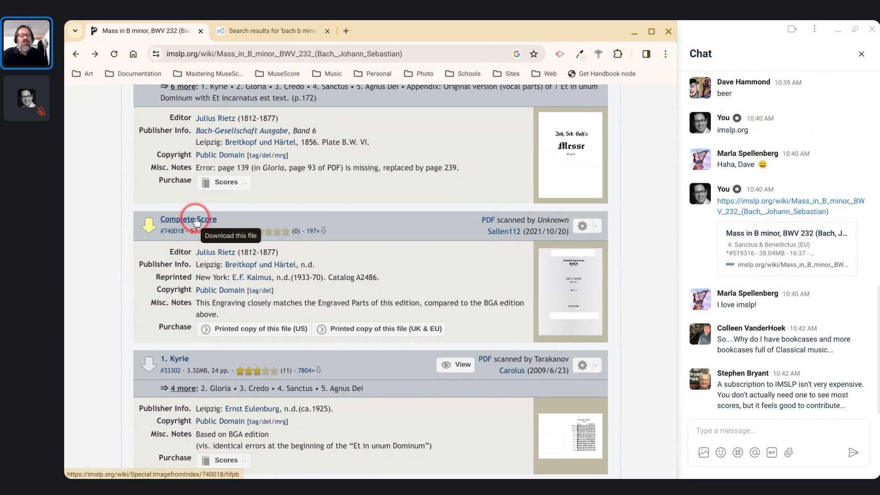
left_click(197, 221)
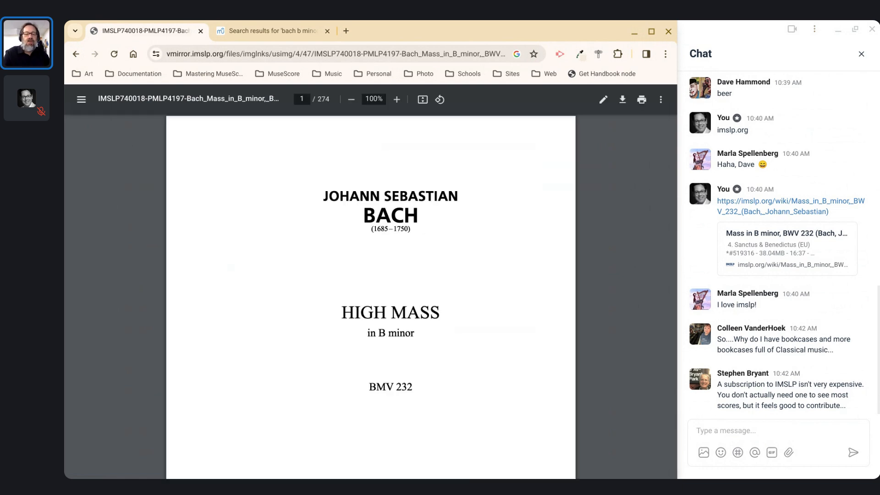
left_click(300, 314)
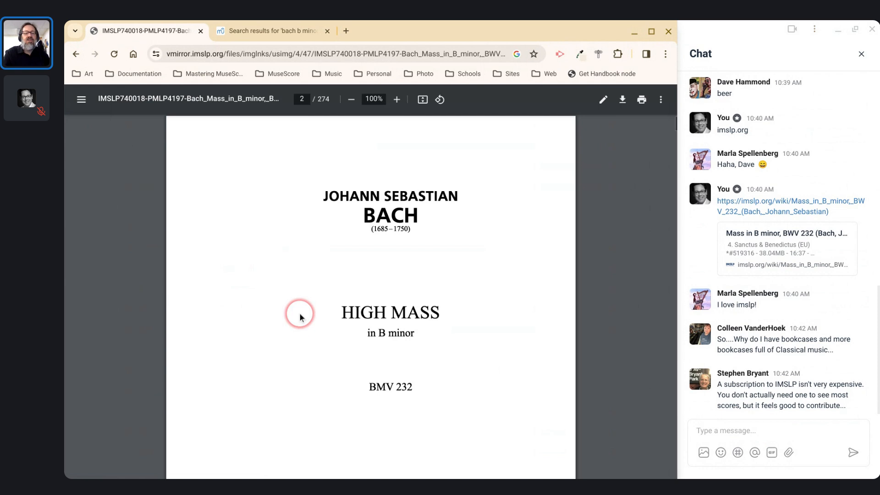
scroll(394, 340, "down", 12)
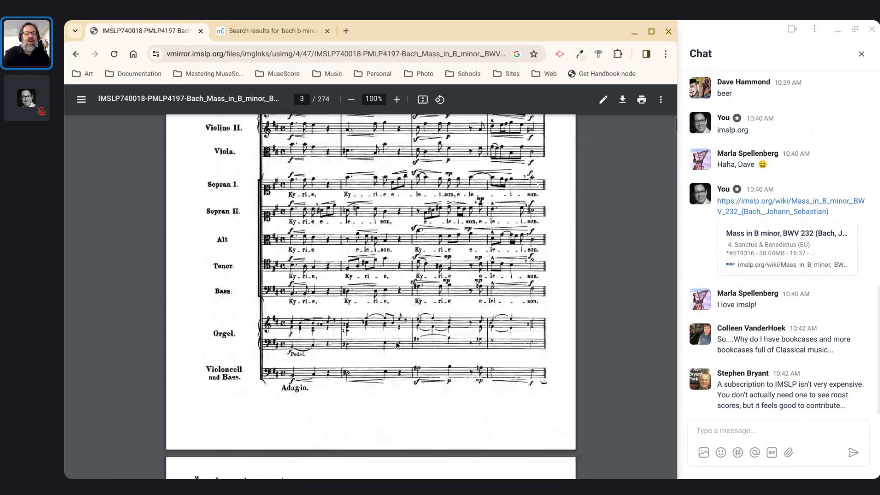
- Return to the work page and compare the publication details of the Kalmus reprint, the Bach-Gesellschaft score and the first edition
left_click(76, 55)
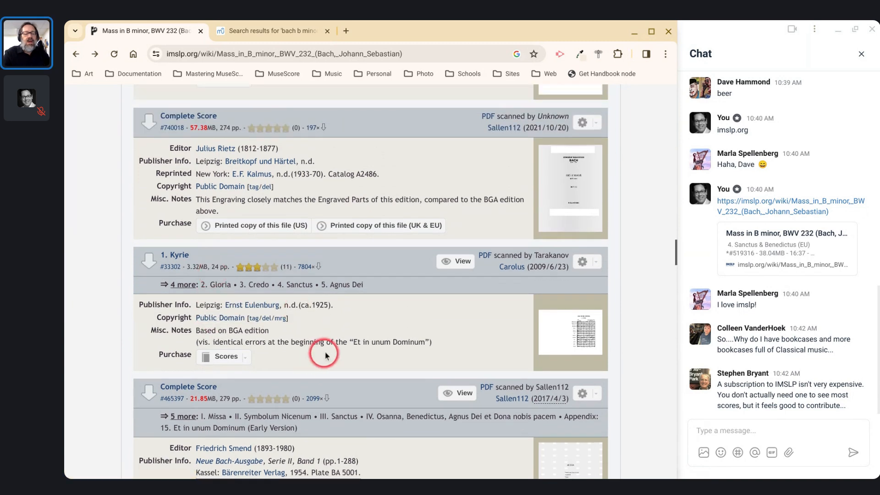
scroll(274, 312, "up", 2)
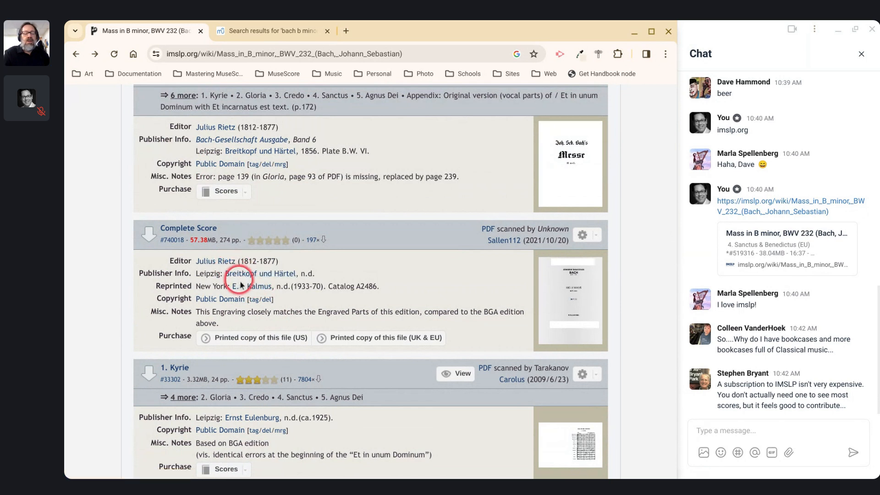
scroll(243, 288, "up", 2)
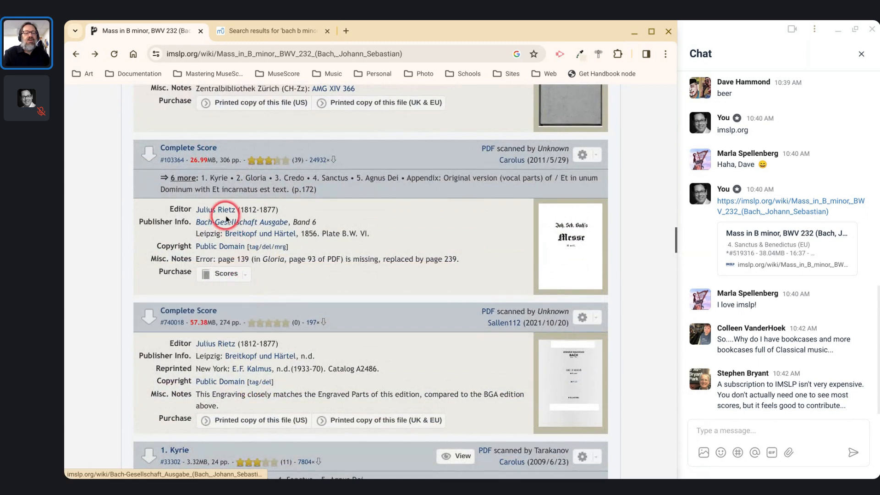
scroll(219, 204, "up", 2)
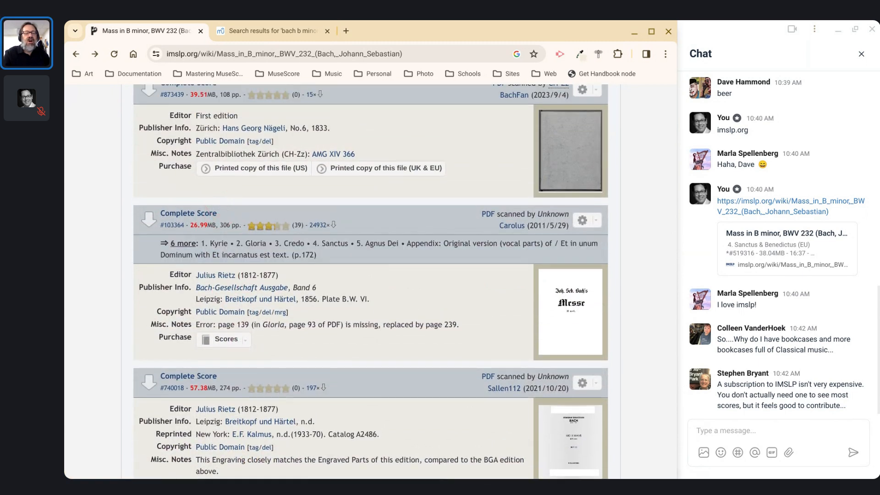
scroll(371, 282, "up", 2)
scroll(370, 281, "down", 2)
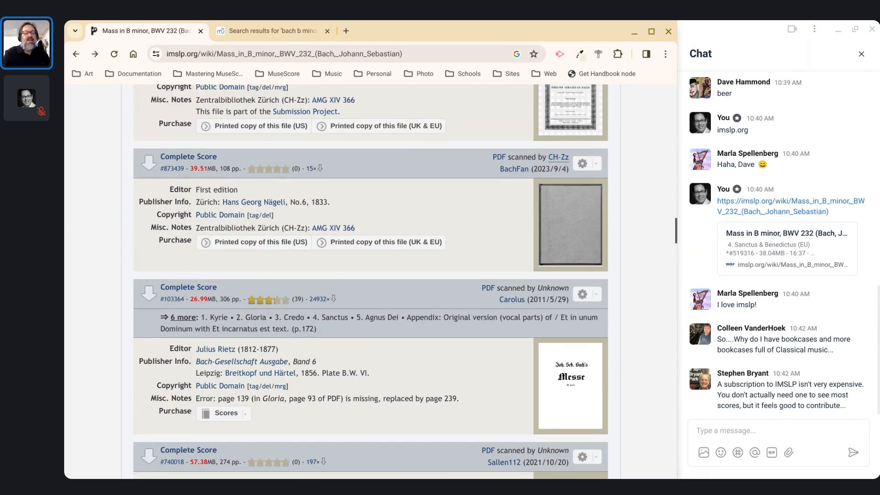
- Open the 279-page Bärenreiter 1954 complete score and examine the Kyrie's staves and instrument names on page 3
scroll(371, 282, "down", 12)
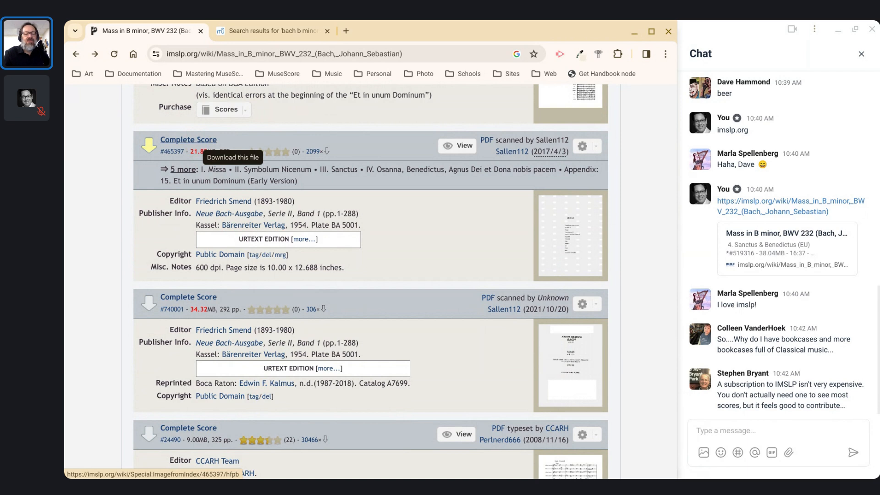
left_click(199, 142)
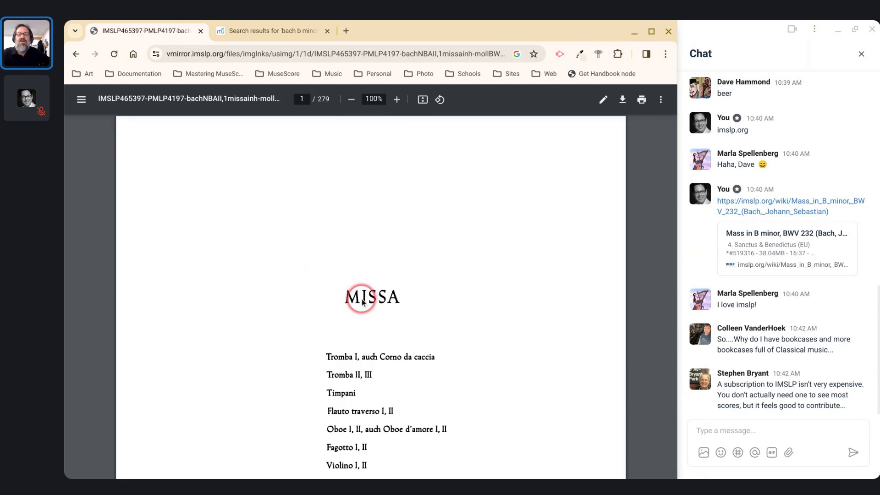
scroll(377, 306, "down", 20)
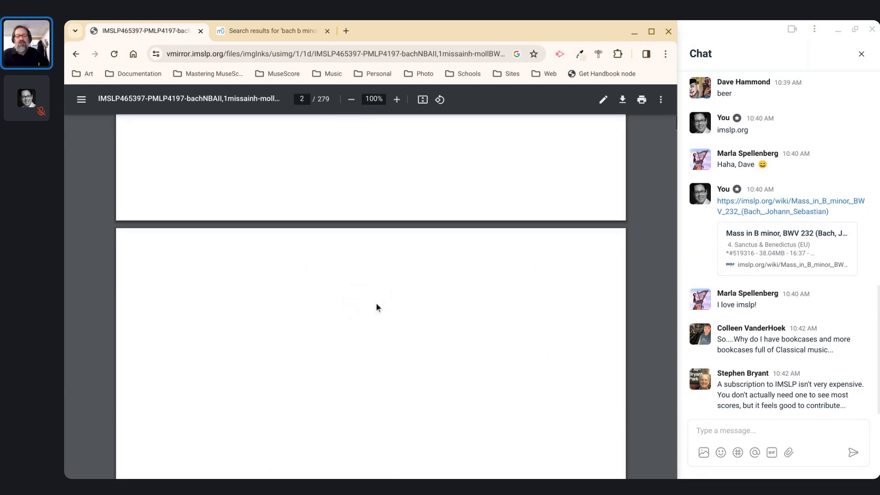
scroll(370, 297, "down", 6)
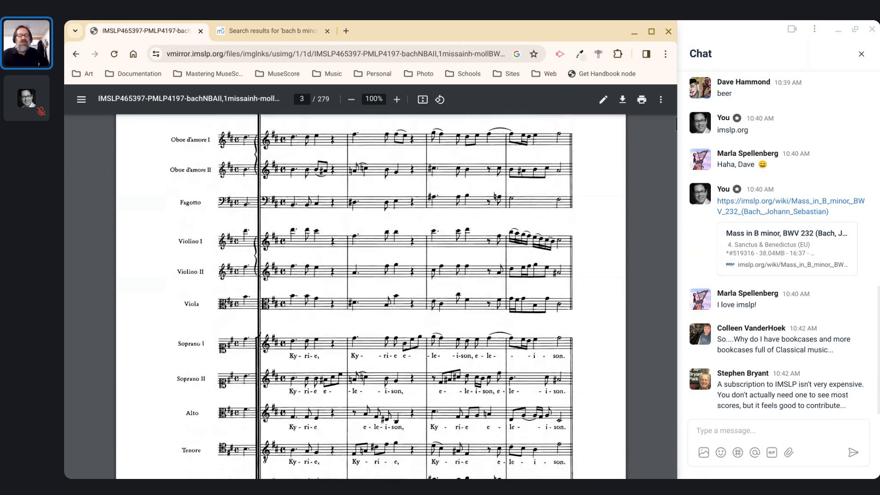
scroll(277, 347, "down", 2)
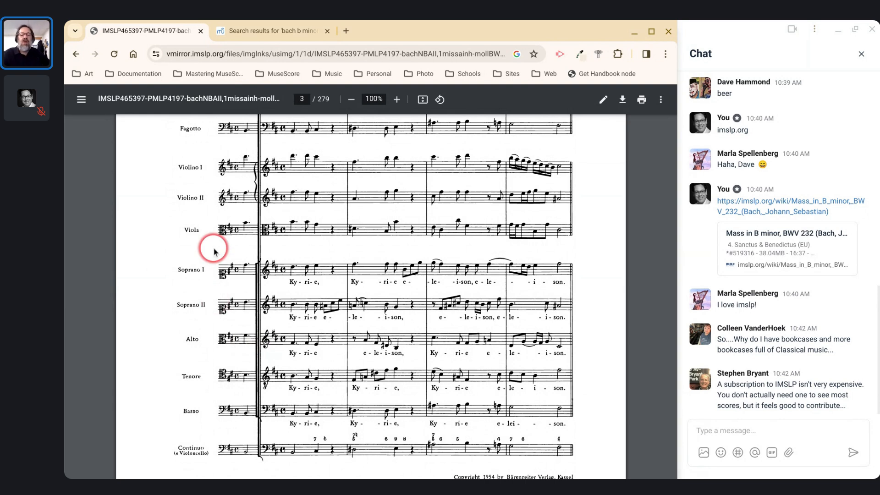
scroll(212, 243, "up", 3)
scroll(212, 244, "down", 5)
scroll(214, 251, "down", 4)
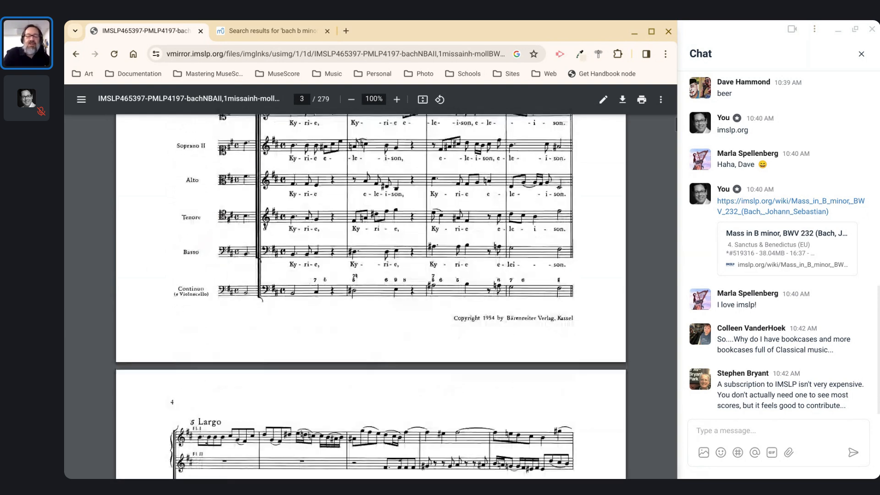
scroll(214, 252, "up", 6)
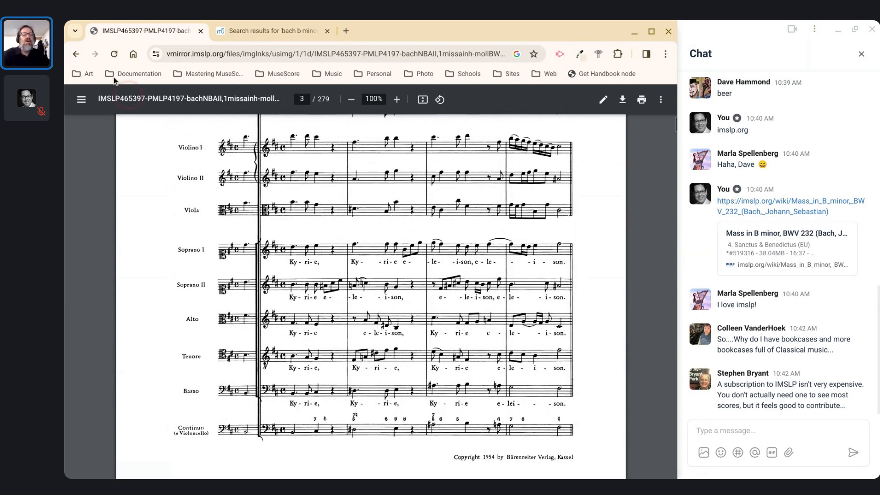
- Return to the work page and compare the publication details of the CCARH, Bärenreiter, Eulenburg and Kalmus editions
left_click(77, 54)
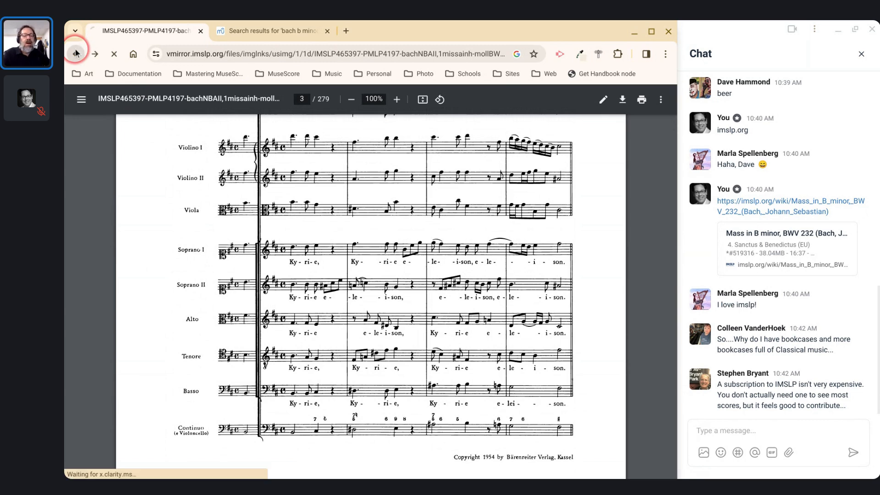
scroll(232, 177, "down", 1)
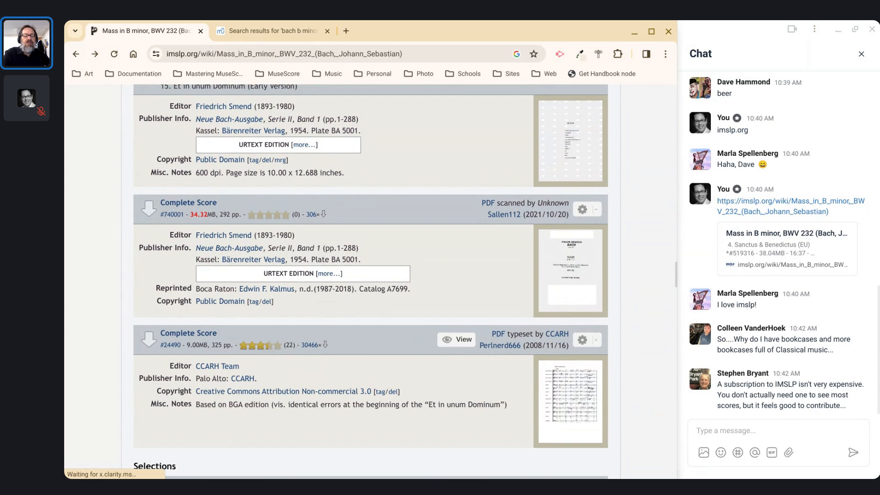
scroll(232, 179, "down", 2)
scroll(371, 282, "up", 2)
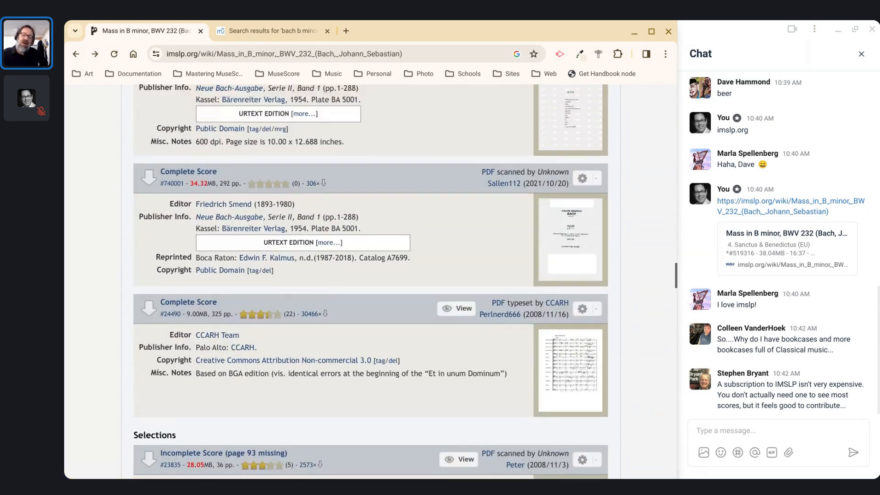
scroll(232, 178, "up", 2)
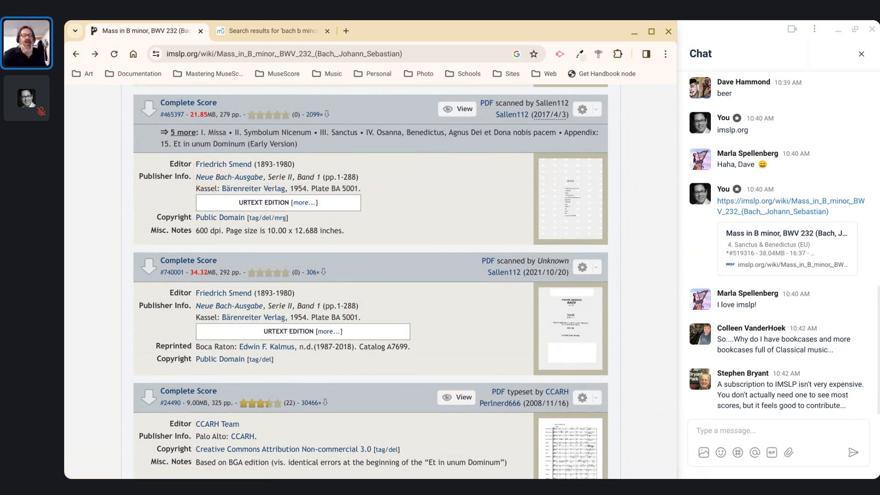
scroll(371, 281, "up", 2)
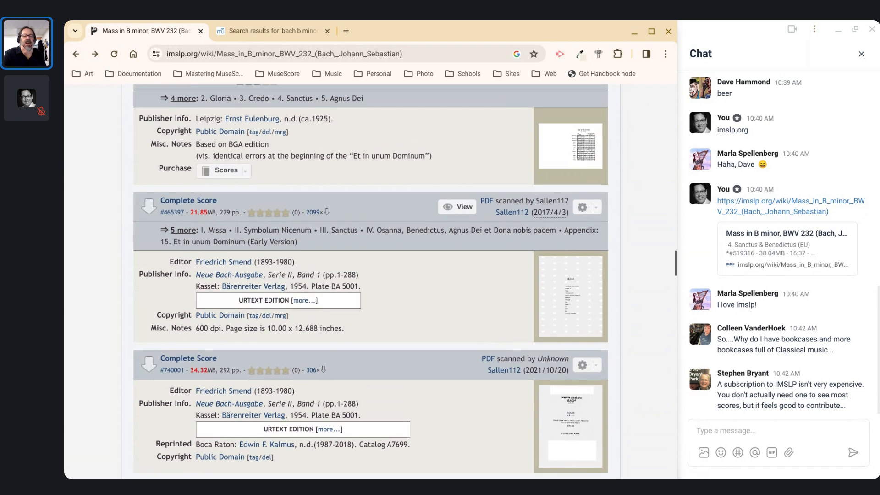
scroll(371, 174, "up", 2)
scroll(202, 131, "up", 3)
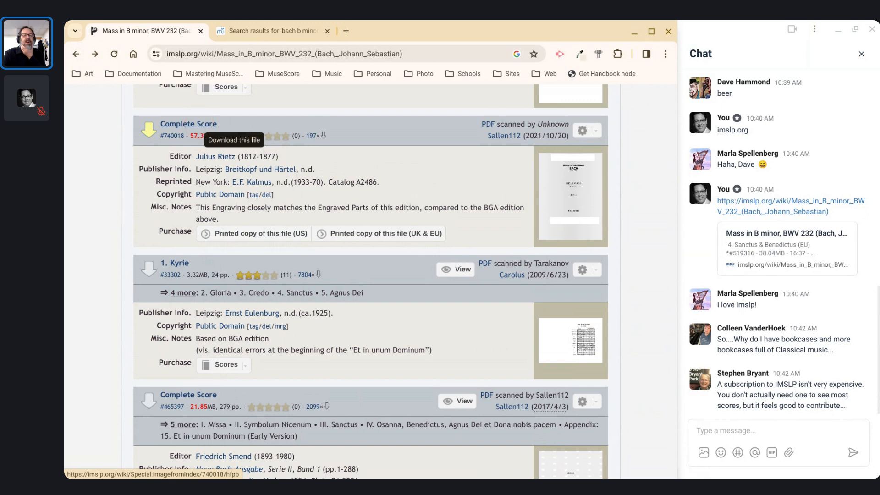
- Open the Kalmus reprint's complete score in a floating, widened browser window and fit the page to the window's width
left_click(200, 128)
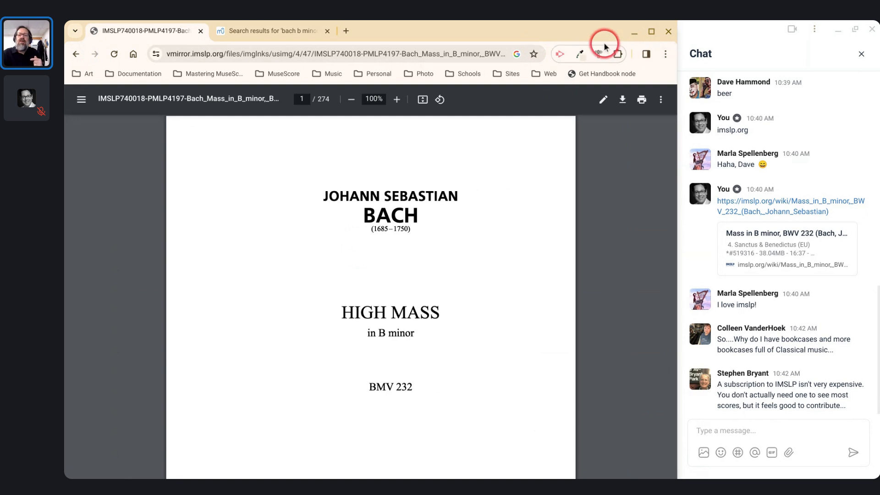
mouse_move(653, 35)
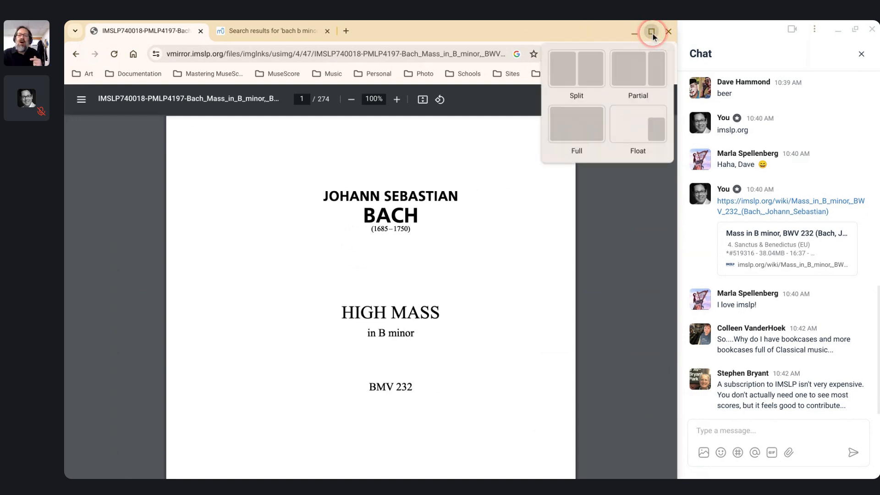
left_click(642, 115)
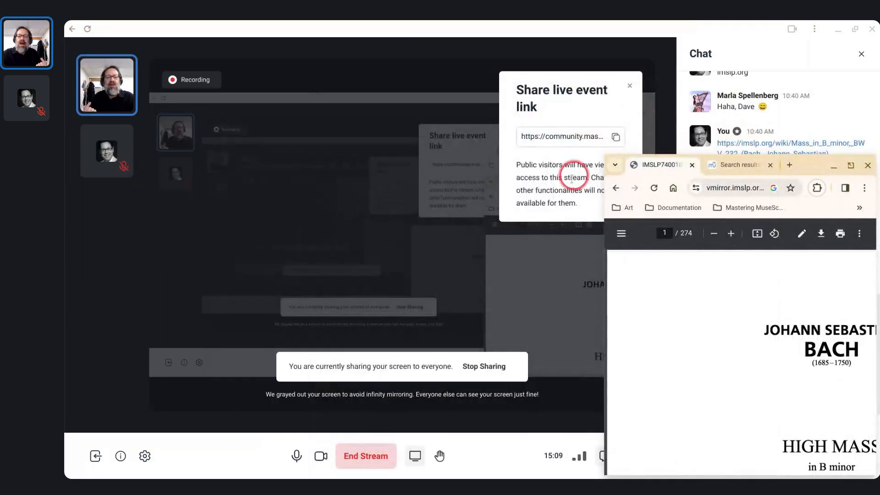
left_click_drag(600, 218, 247, 230)
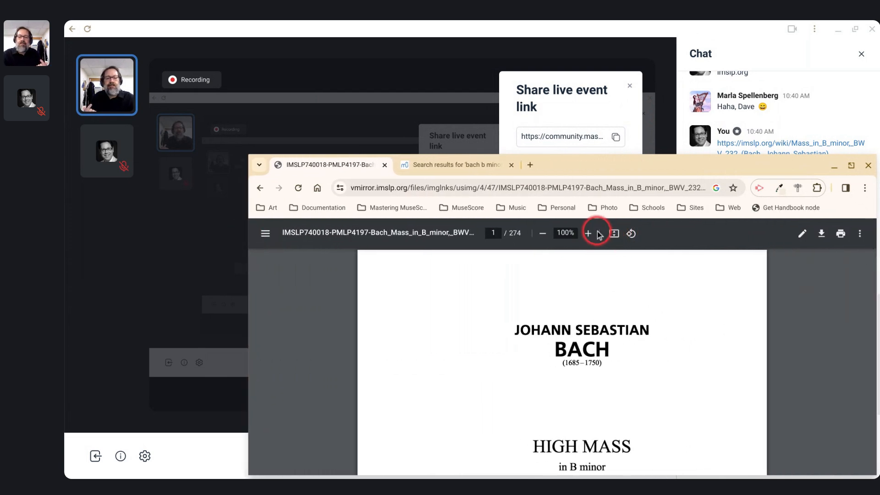
left_click(613, 234)
left_click(613, 234)
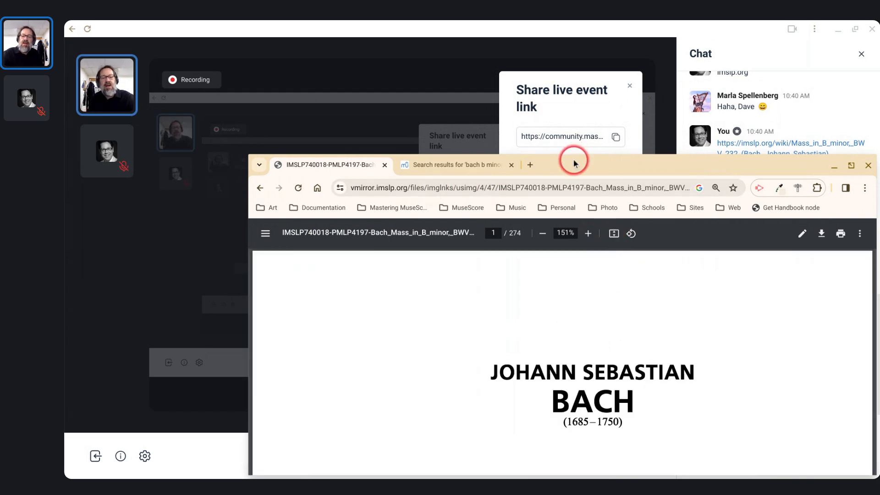
- Switch to MuseScore behind the floating PDF window and lower the PDF so the score's upper staves are uncovered
left_click_drag(572, 153, 568, 195)
left_click(527, 134)
key("alt+Tab")
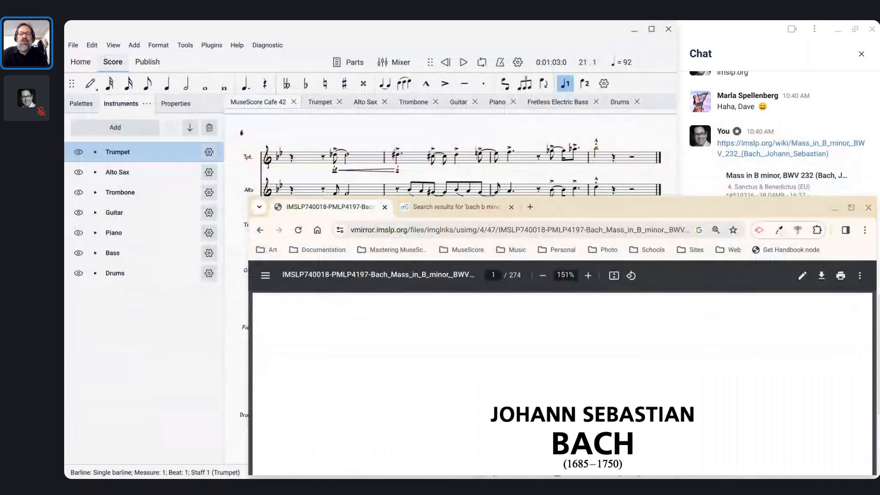
left_click(442, 137)
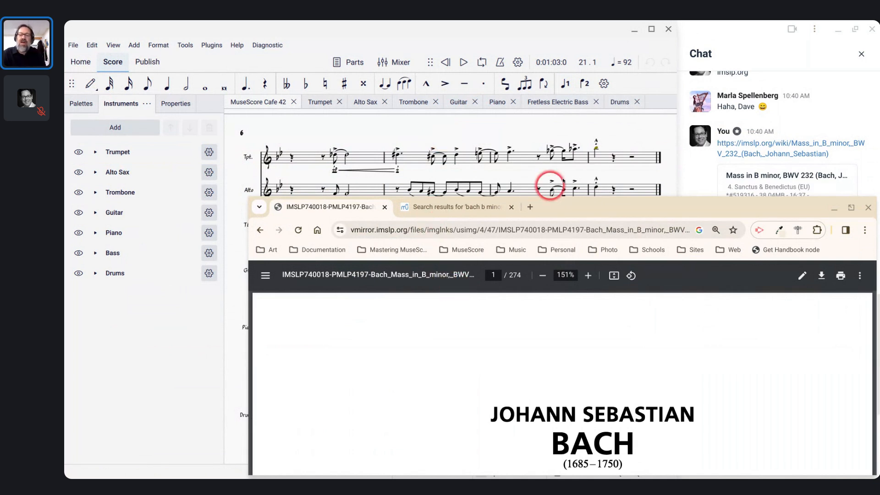
left_click_drag(572, 207, 568, 268)
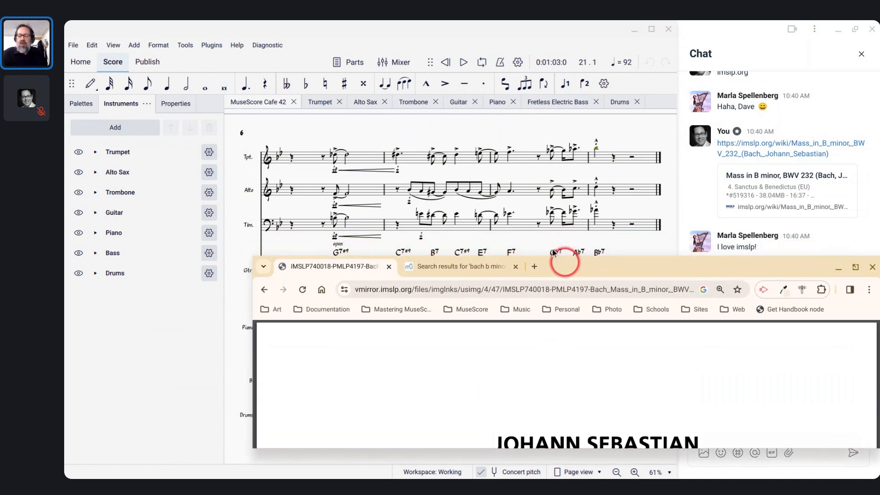
- Go to page 3 of the Kalmus reprint and raise its window to examine the Kyrie's opening staves and instrument names
scroll(584, 377, "down", 10)
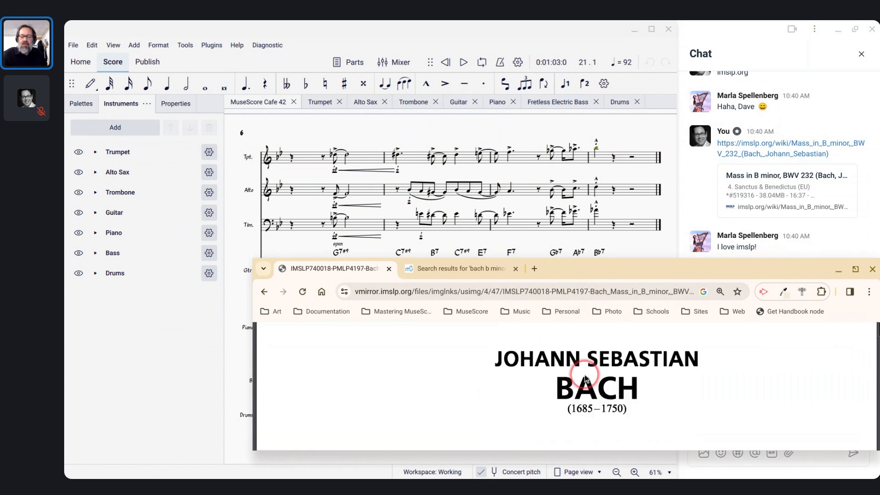
scroll(584, 376, "down", 3)
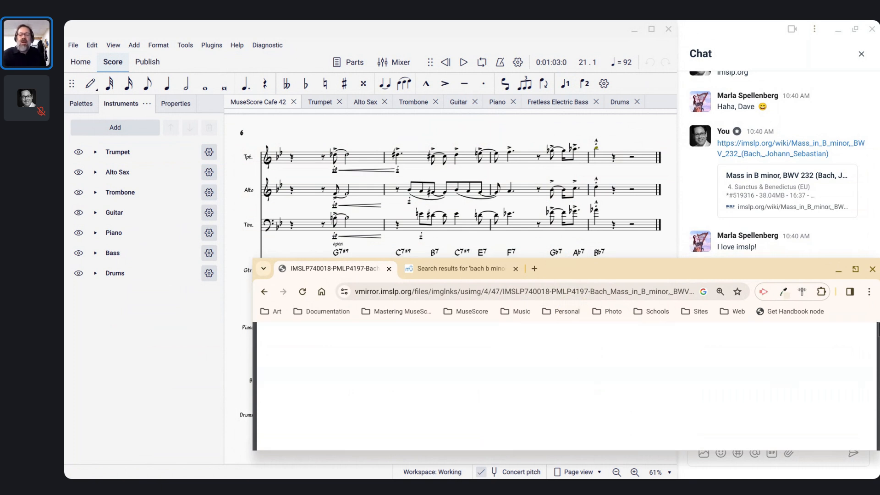
scroll(566, 387, "down", 5)
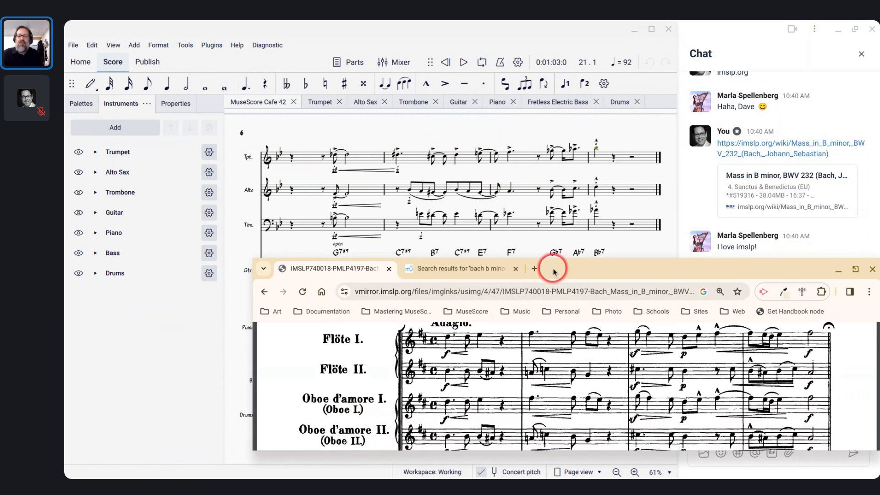
left_click_drag(552, 271, 572, 298)
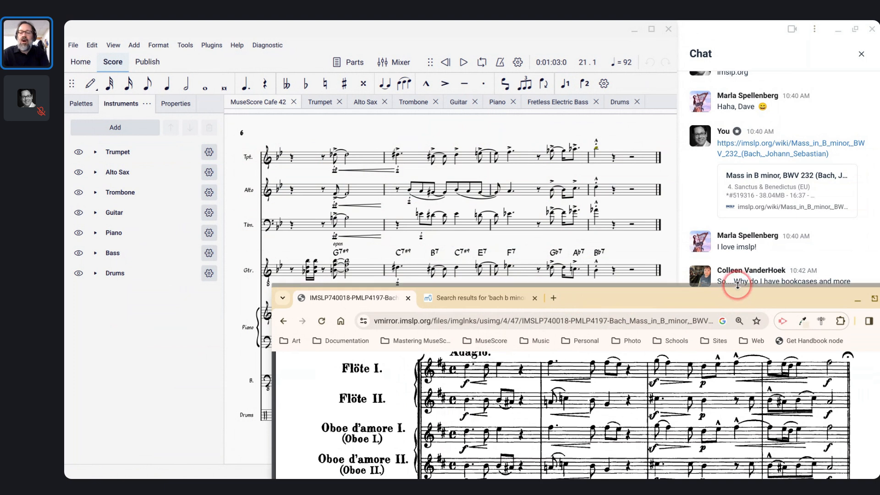
left_click_drag(737, 284, 532, 40)
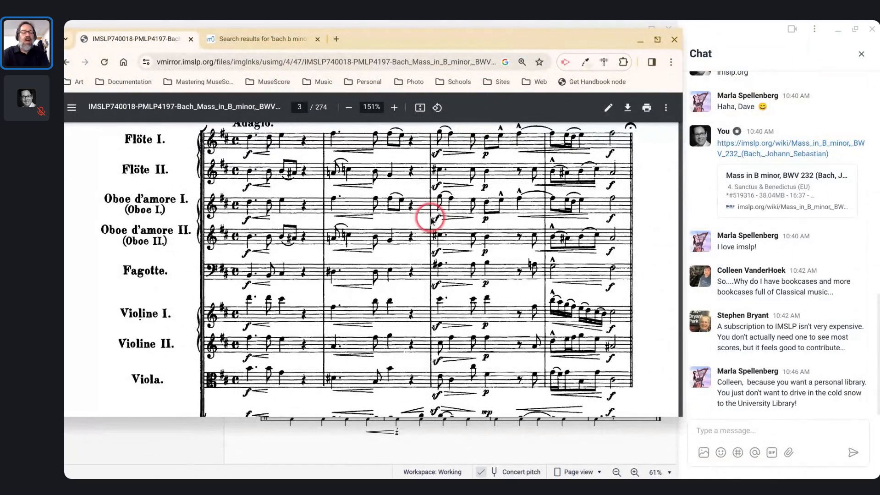
scroll(431, 219, "up", 3)
scroll(431, 219, "down", 2)
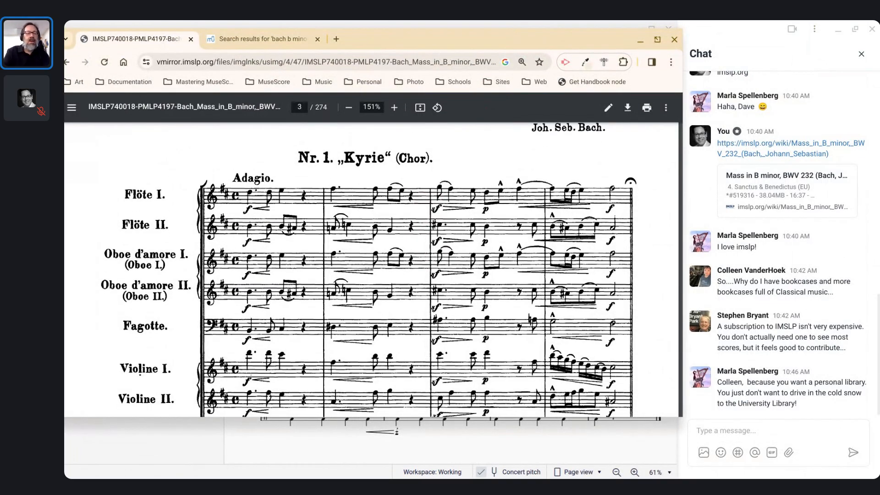
- Move the PDF window aside to uncover MuseScore and start creating a new score
key("alt+Tab")
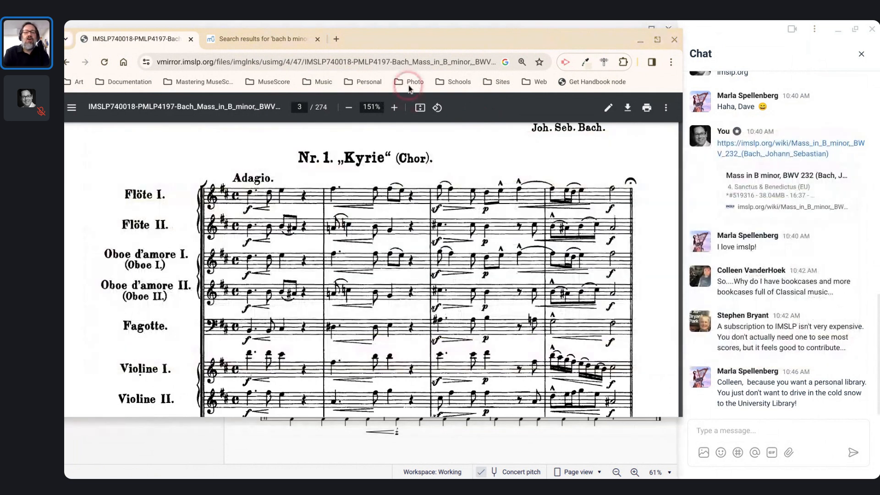
left_click_drag(399, 44, 717, 87)
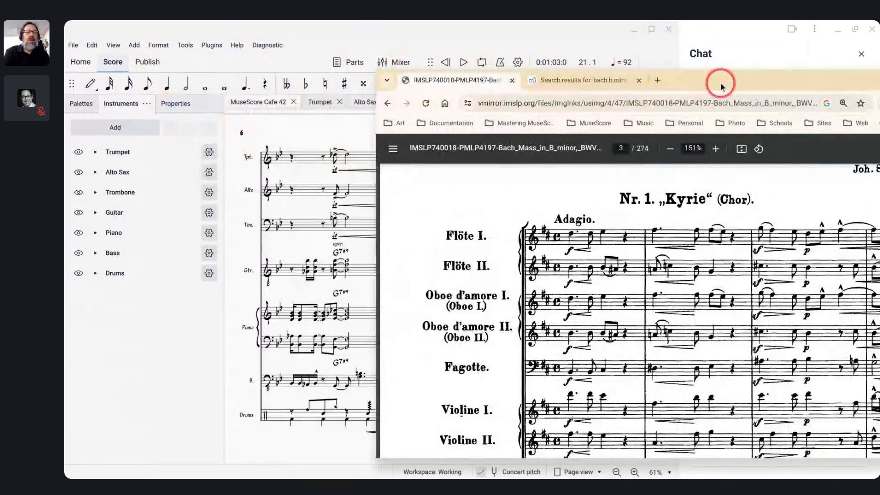
left_click(277, 133)
key("ctrl+n")
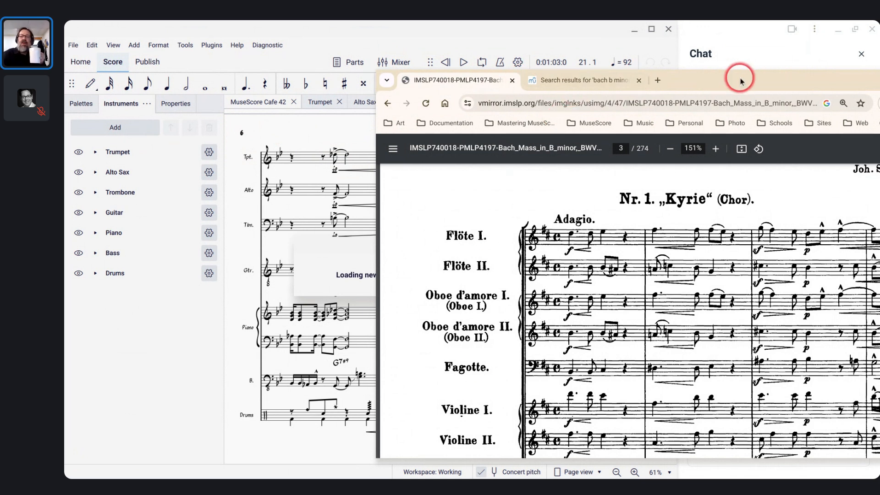
- Maximize MuseScore, place the new score dialog beside the Kyrie page and switch it to choosing instruments
left_click_drag(740, 81, 549, 114)
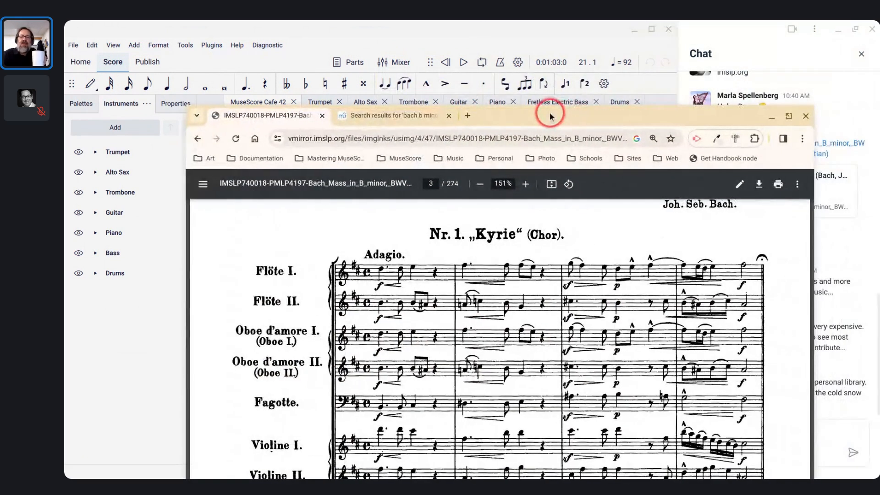
double_click(515, 27)
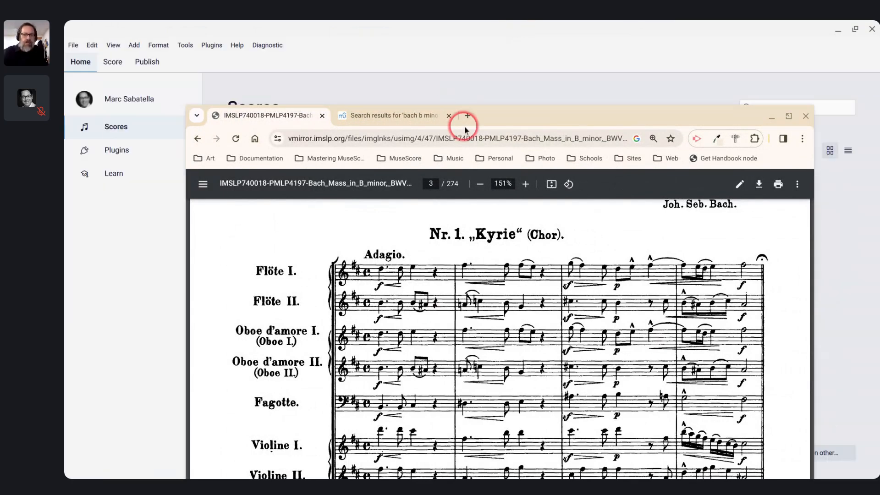
left_click_drag(512, 114, 828, 82)
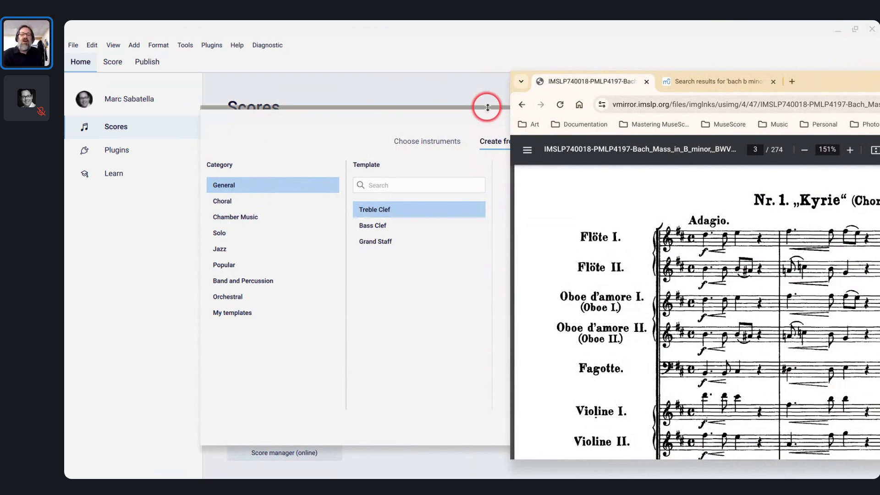
left_click_drag(471, 121, 369, 109)
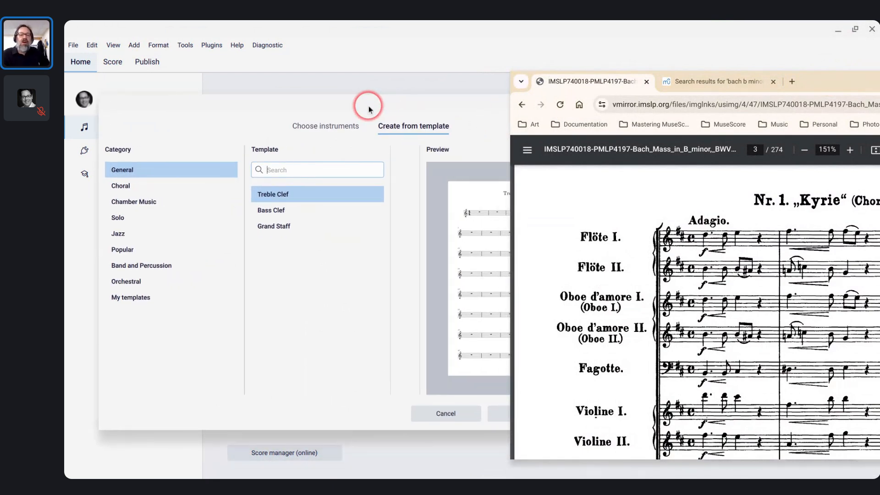
left_click(333, 128)
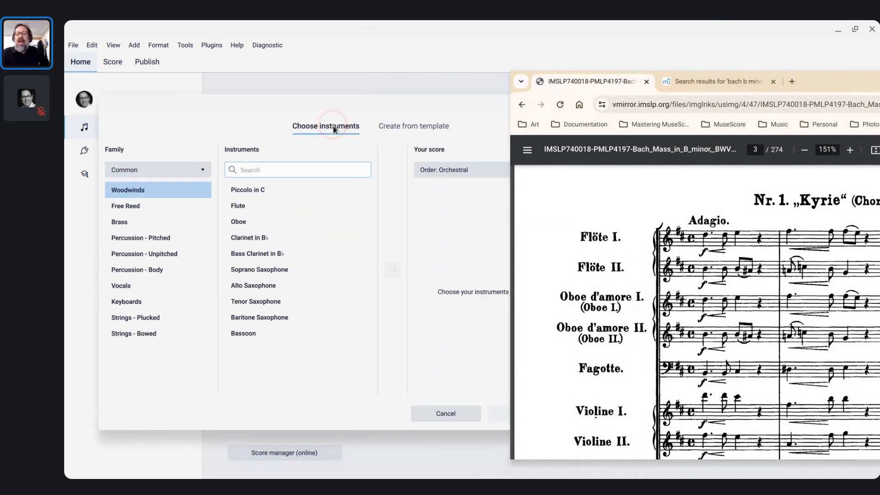
- Examine the complete instrument list on the Kyrie's first page, from the flutes down to the cello and bass staff
scroll(653, 329, "down", 1)
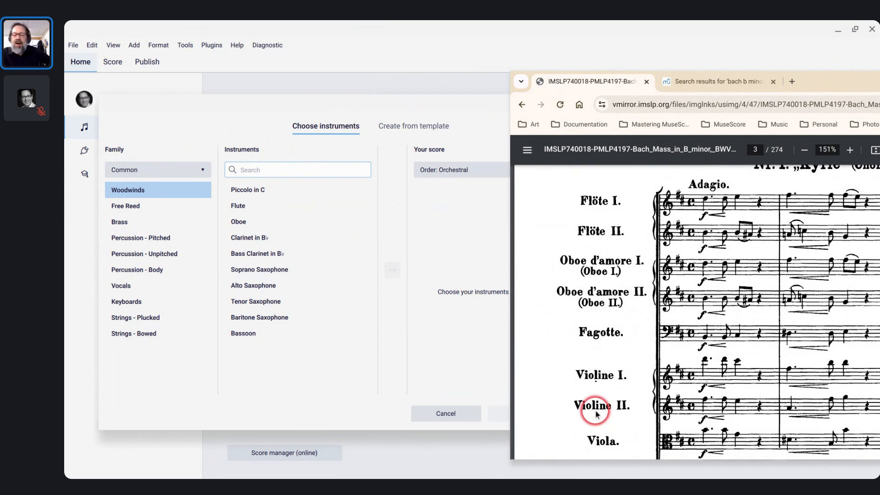
scroll(594, 409, "down", 7)
scroll(595, 410, "down", 3)
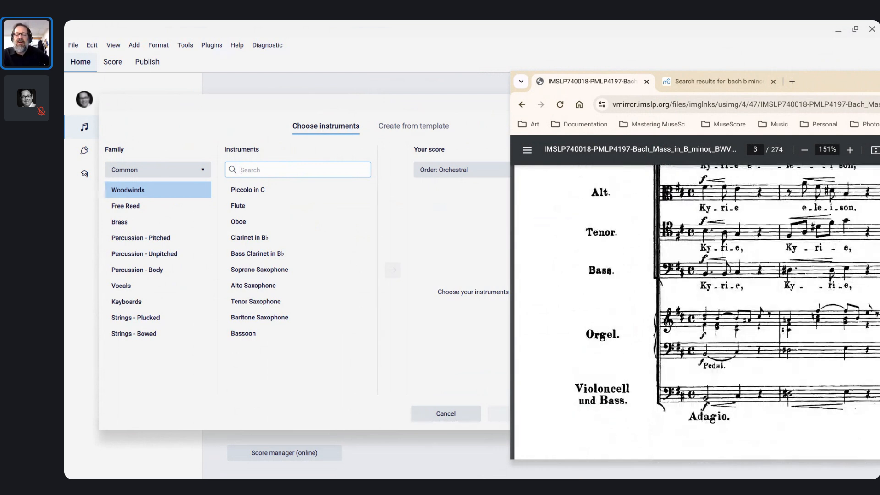
scroll(595, 410, "up", 6)
scroll(595, 409, "up", 5)
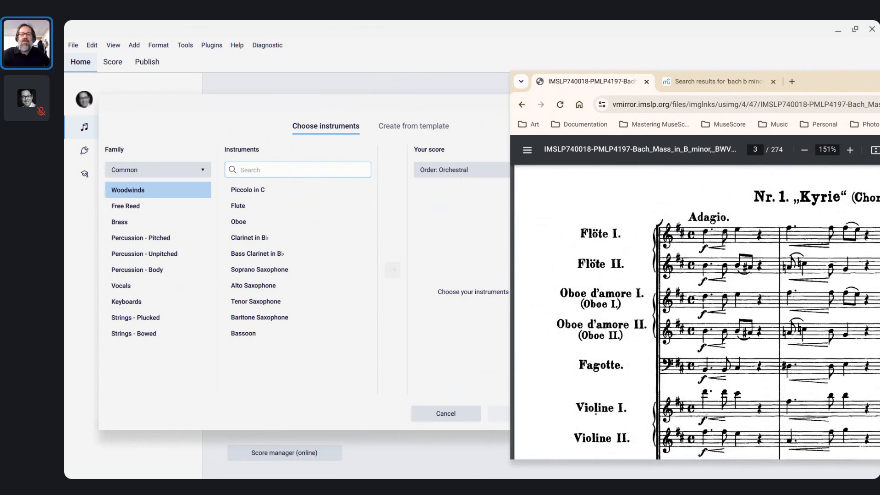
left_click(592, 86)
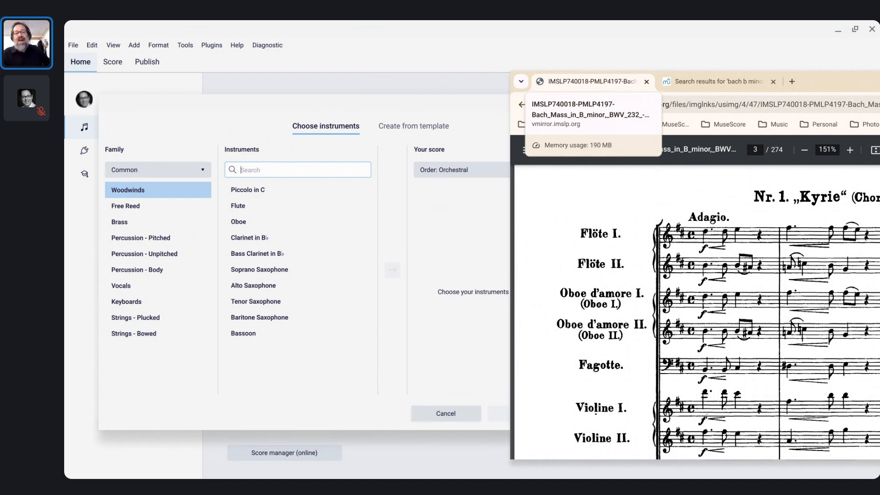
left_click(420, 80)
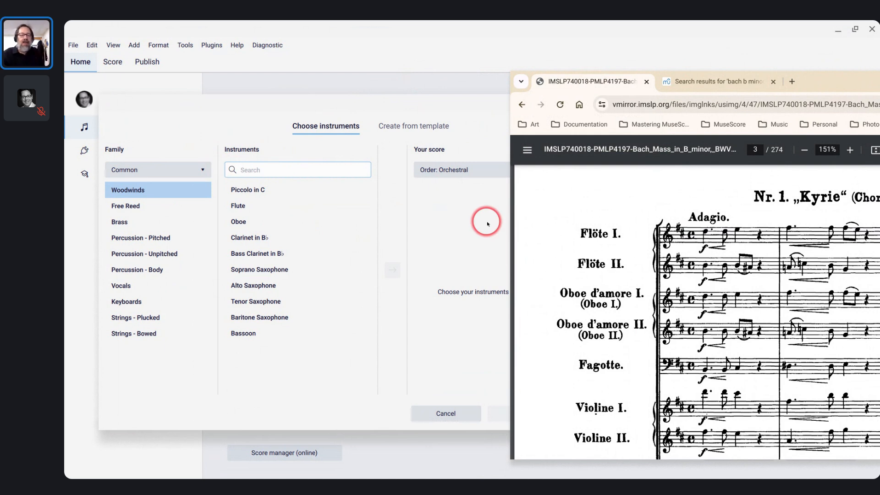
- Add the Kyrie's woodwinds to the new score: two Flutes, two Oboes d'amore and one Bassoon
double_click(264, 207)
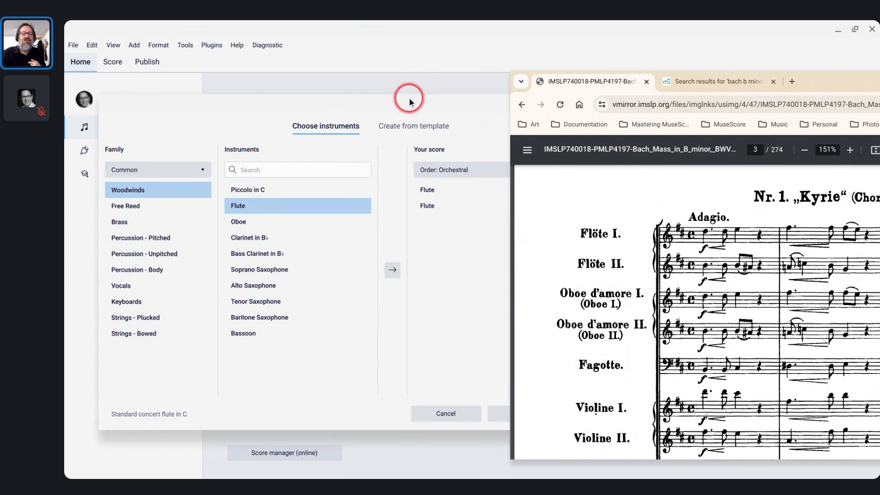
mouse_move(410, 100)
left_mouse_down()
mouse_move(377, 104)
mouse_move(376, 115)
left_mouse_up()
left_click(284, 186)
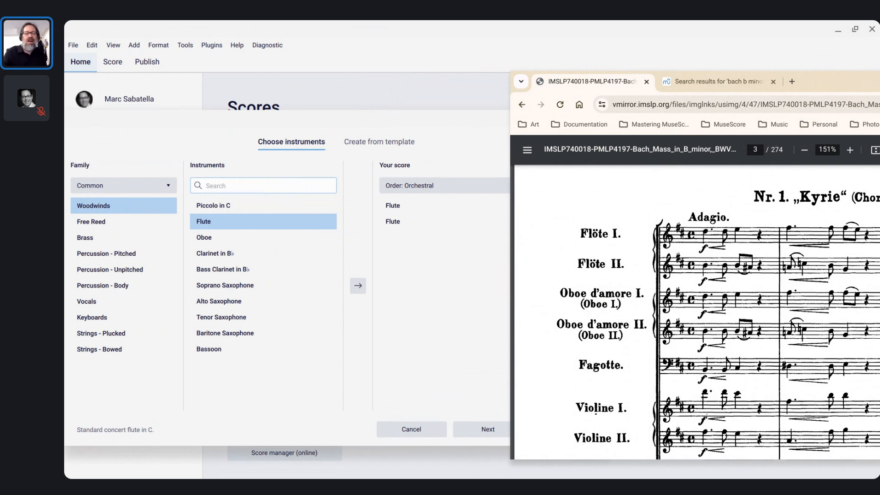
type("oboe")
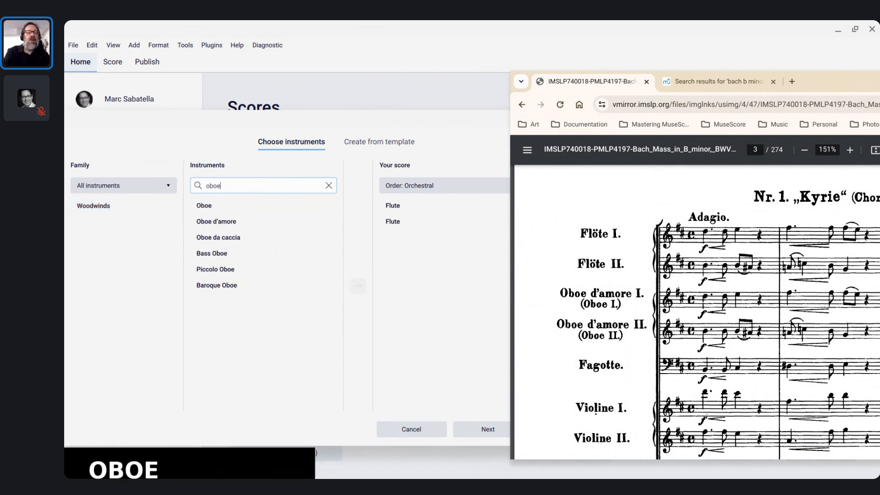
left_click(203, 222)
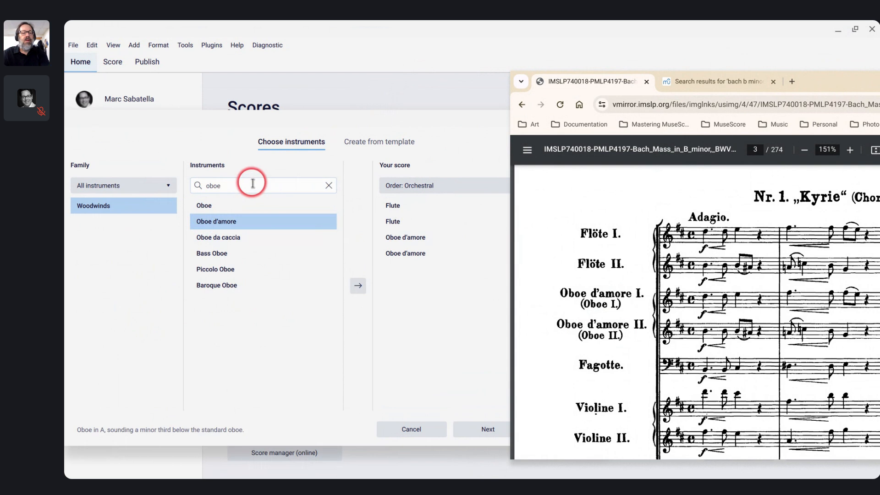
left_click(329, 186)
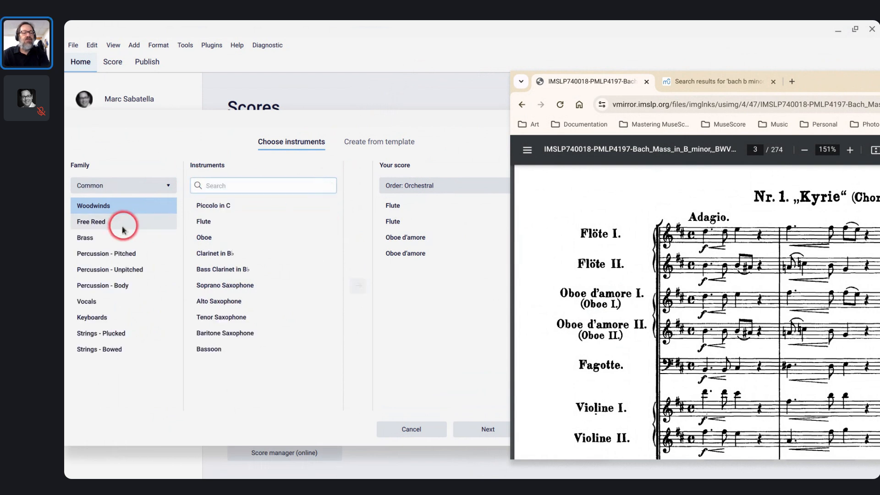
double_click(225, 349)
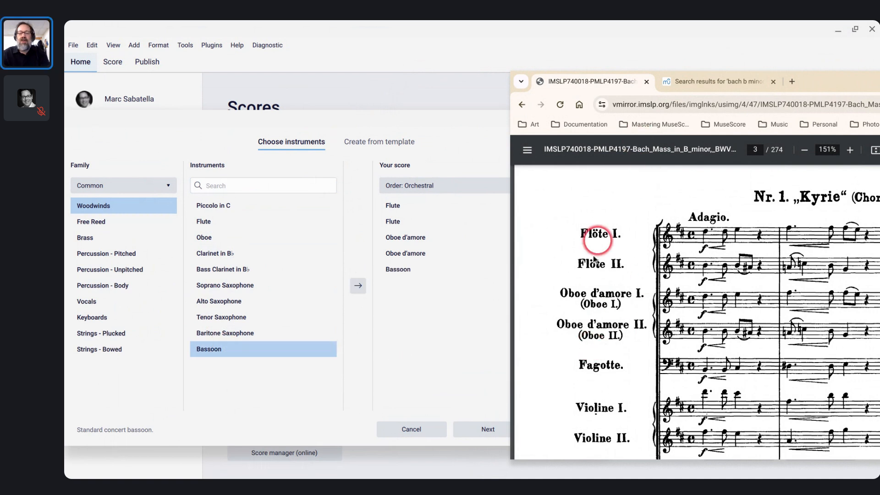
- Check the Kyrie's upper string staves and add two solo Violins and one solo Viola to the new score
scroll(585, 341, "down", 3)
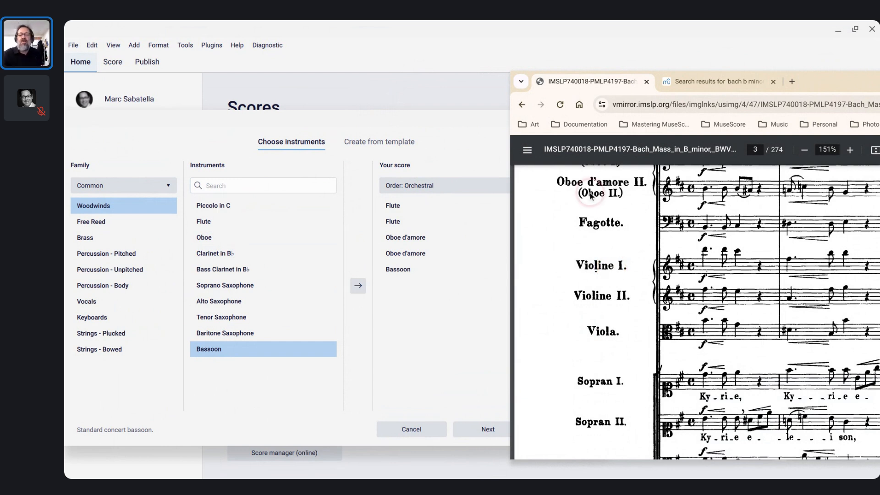
scroll(590, 196, "up", 5)
scroll(590, 193, "down", 3)
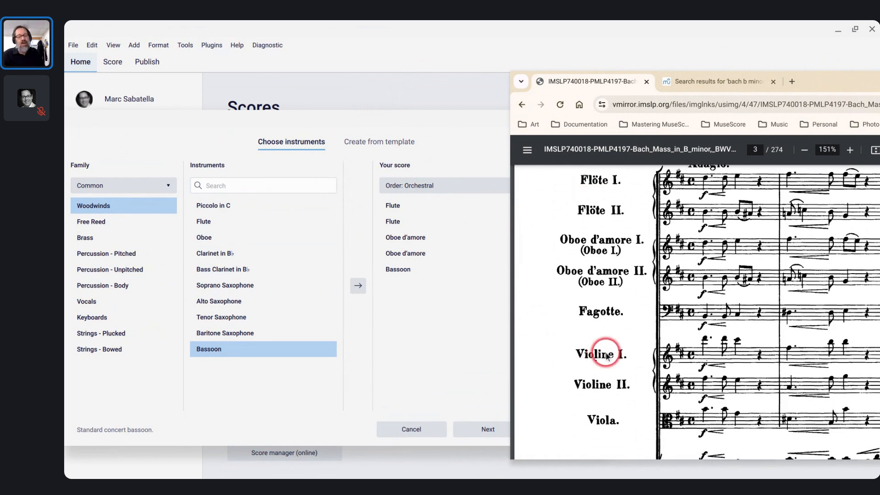
scroll(606, 357, "down", 2)
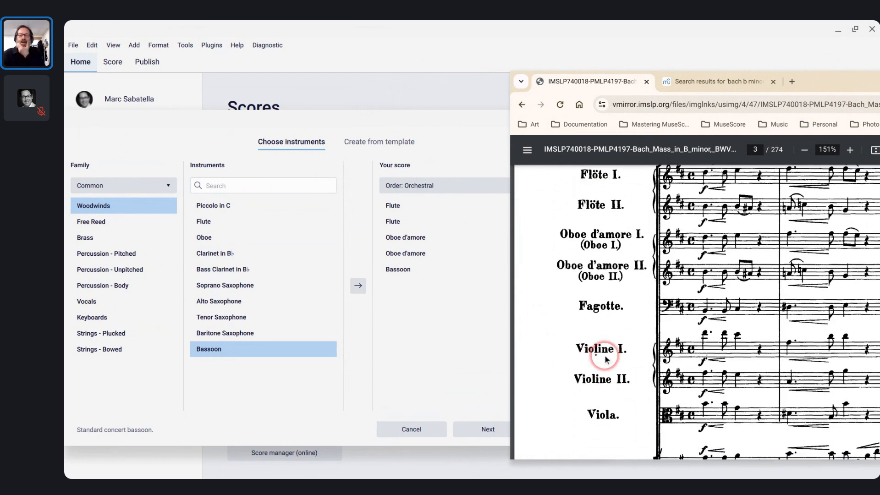
scroll(605, 359, "down", 1)
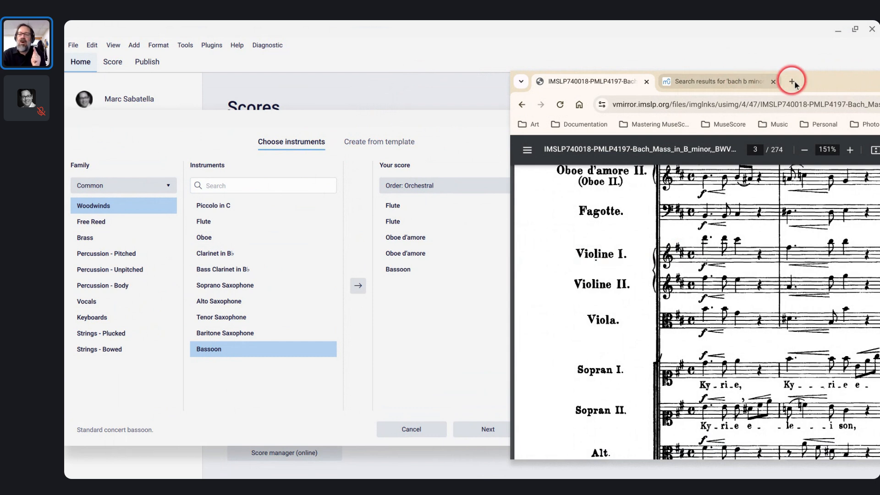
left_click_drag(810, 84, 801, 87)
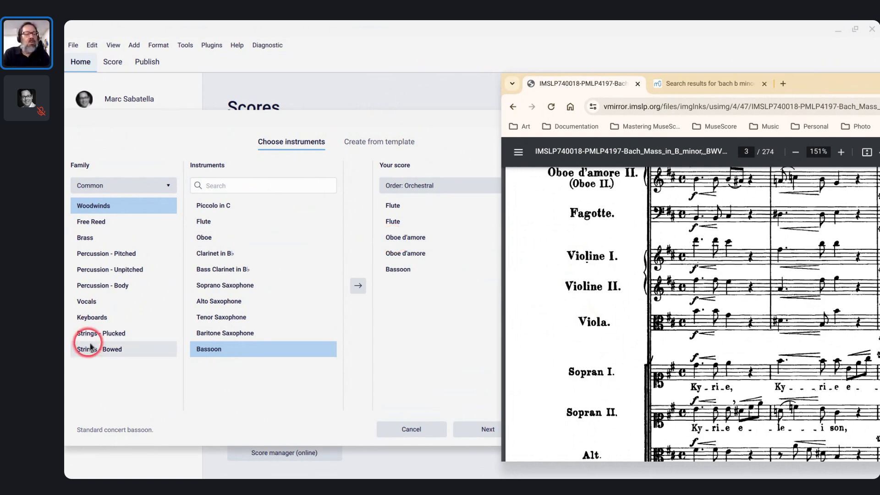
left_click(105, 351)
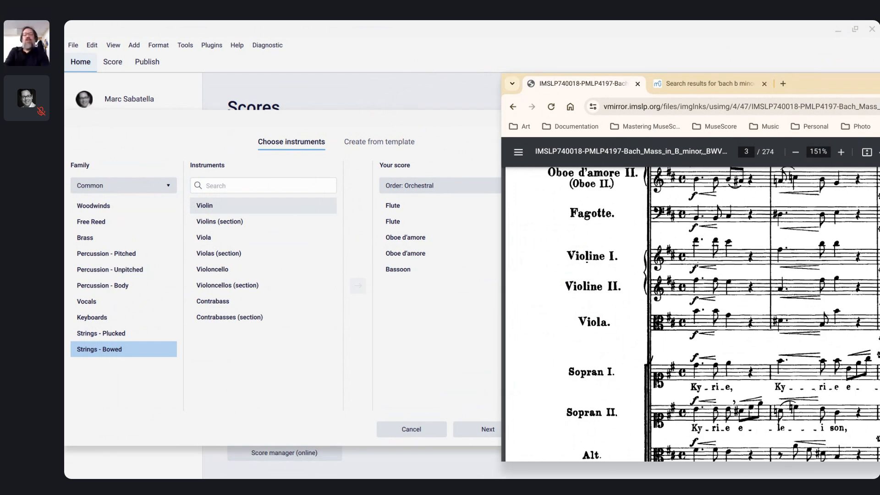
left_click(208, 210)
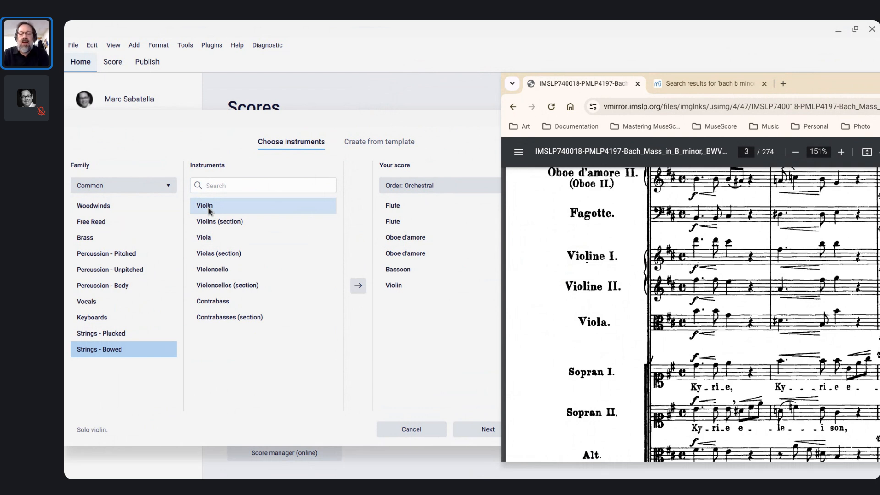
double_click(210, 239)
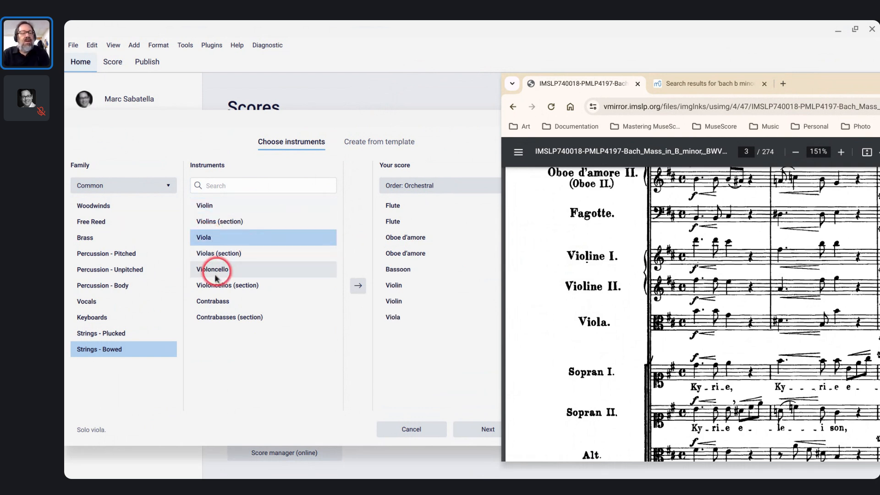
- Add the Kyrie's choir to the new score: two Sopranos, one Alto, one Tenor and one Bass voice
left_click(124, 302)
left_click(569, 315)
scroll(568, 314, "down", 3)
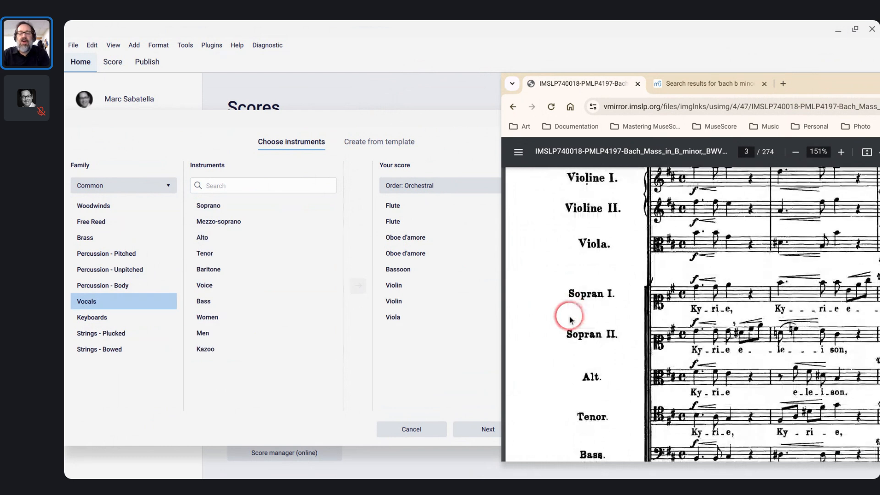
left_click(182, 255)
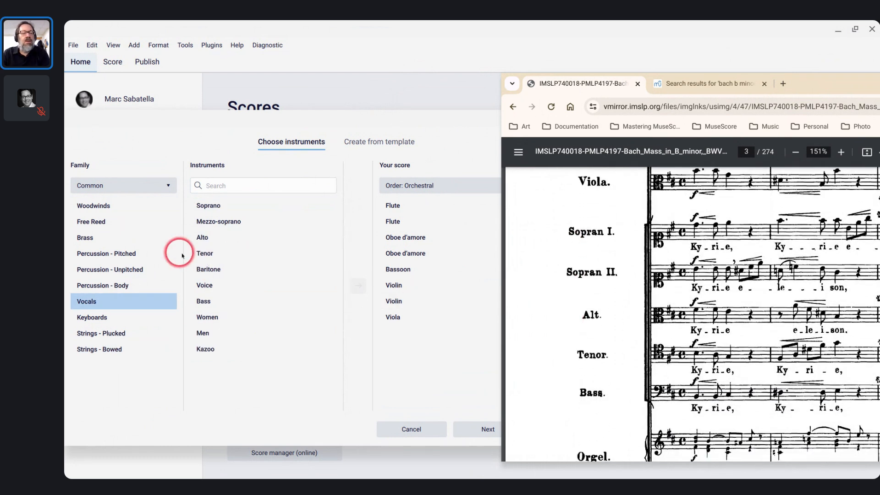
double_click(206, 208)
double_click(206, 210)
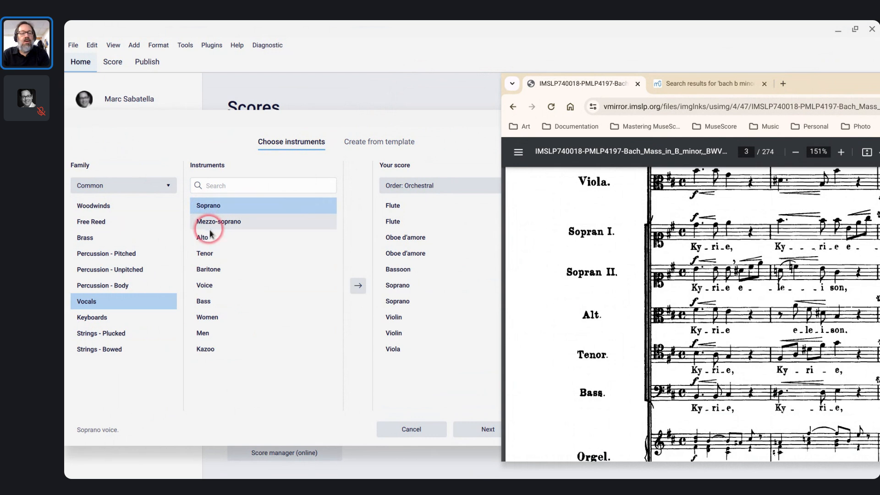
double_click(212, 240)
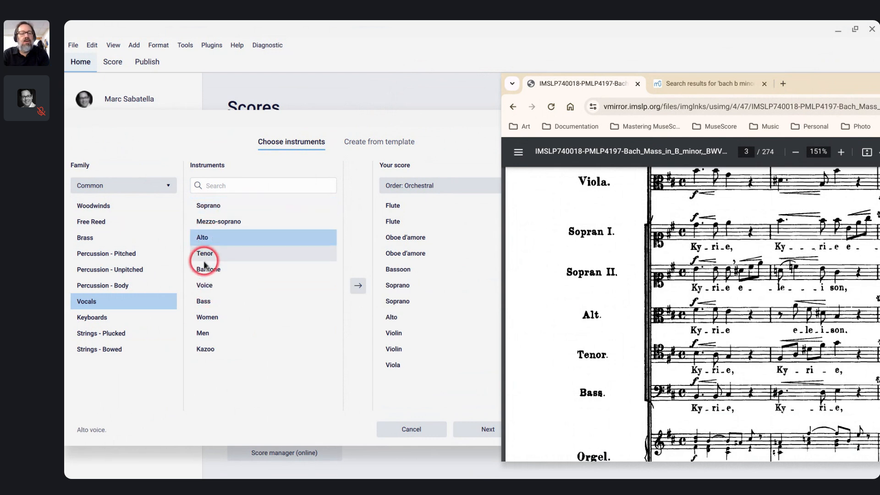
double_click(204, 255)
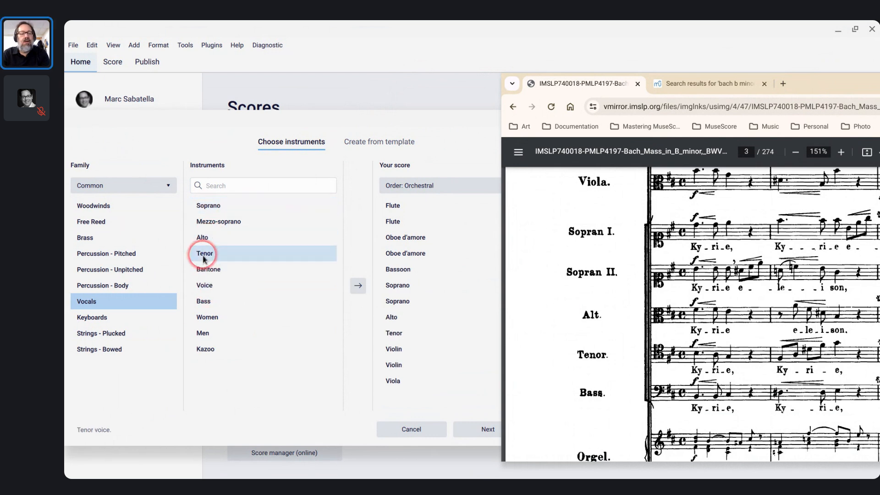
double_click(204, 301)
- Add the generic Organ to the new score to match the Kyrie's Orgel part
scroll(722, 339, "down", 4)
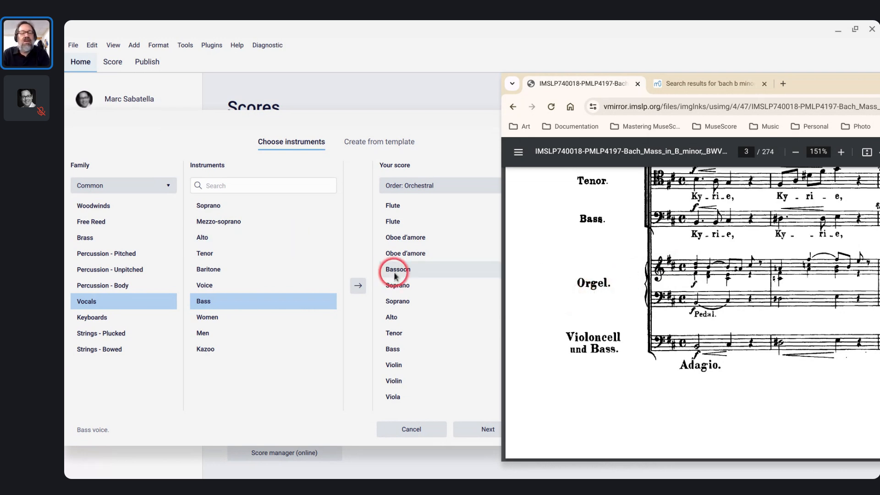
left_click(111, 317)
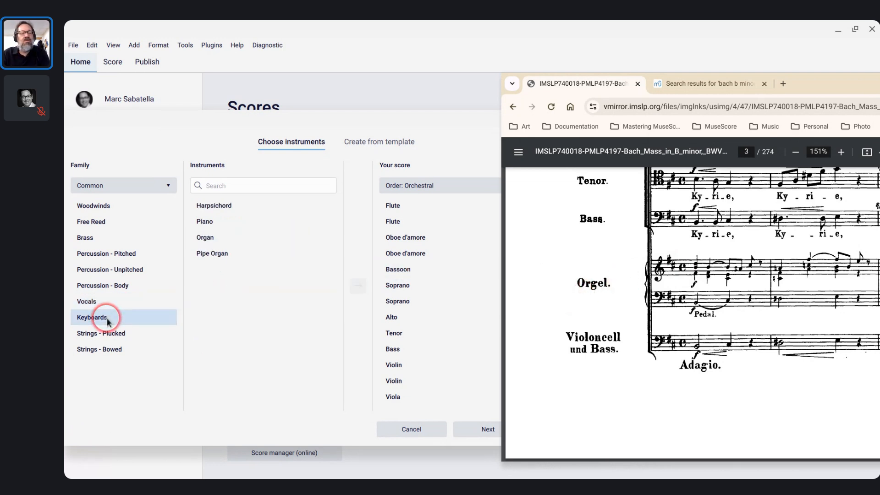
double_click(207, 238)
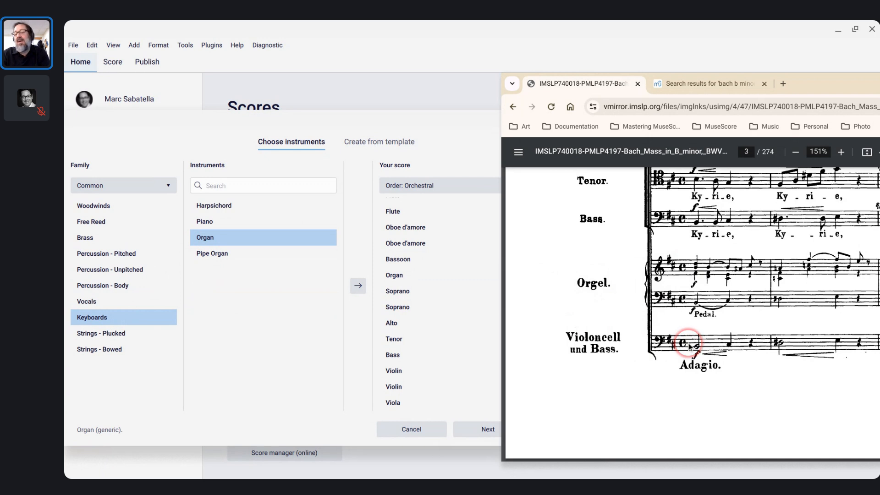
- Add a solo Violoncello from the bowed strings for the Kyrie's lowest staff
scroll(689, 345, "down", 1)
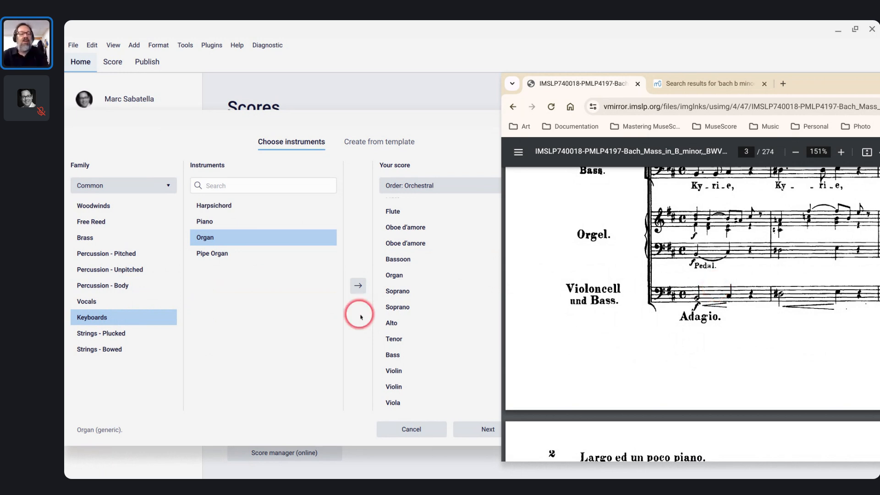
left_click(114, 332)
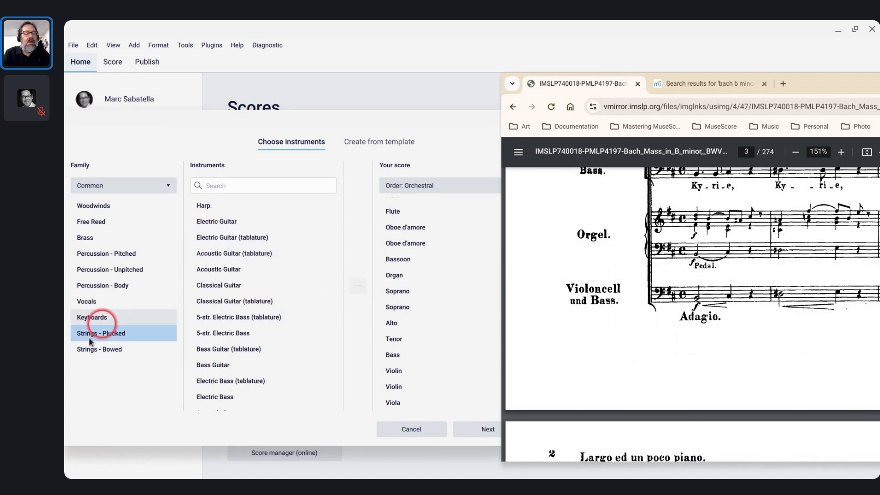
left_click(111, 353)
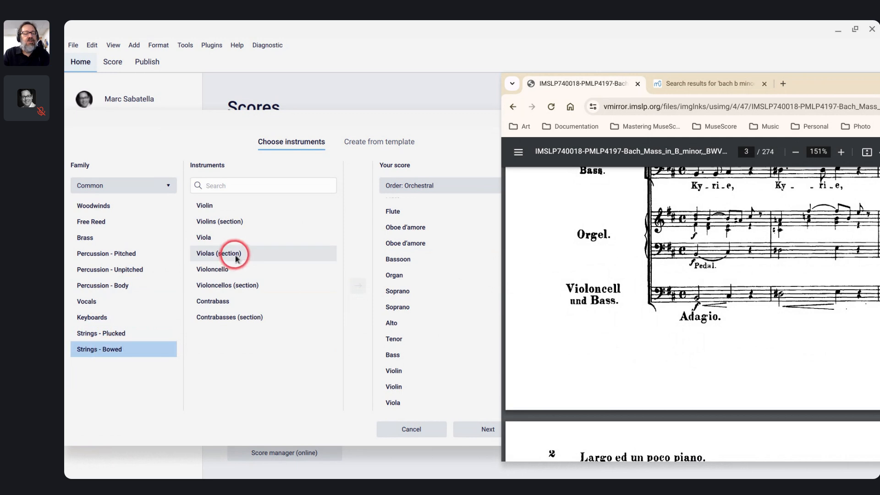
double_click(219, 272)
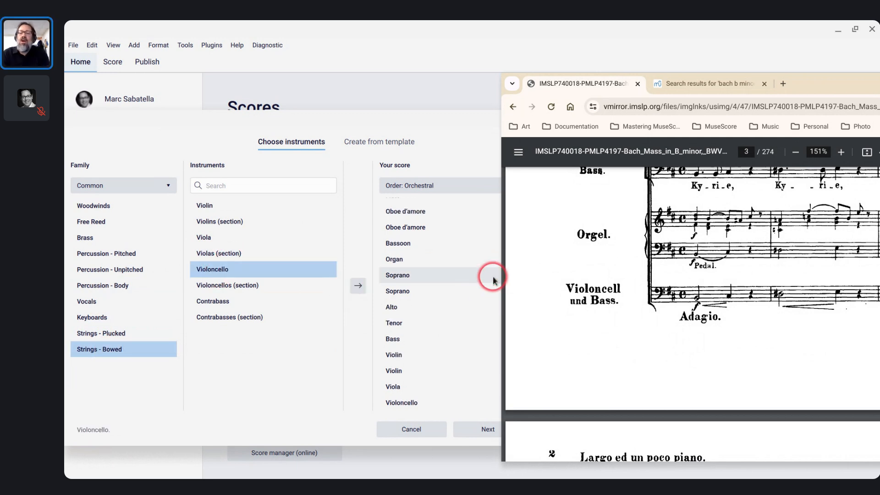
- Compare the staff order of strings, voices, organ and cello on the Kyrie page with the new score's instrument list
scroll(572, 263, "up", 3)
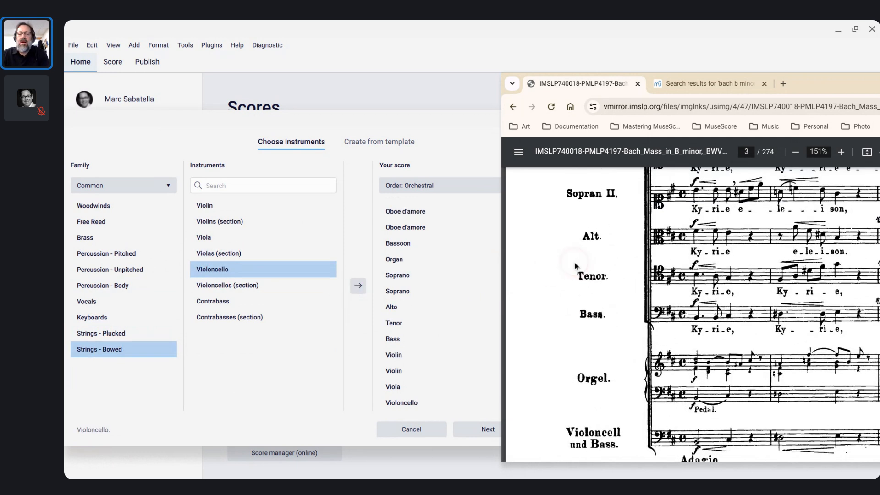
scroll(574, 263, "down", 2)
scroll(574, 263, "up", 4)
scroll(574, 226, "up", 1)
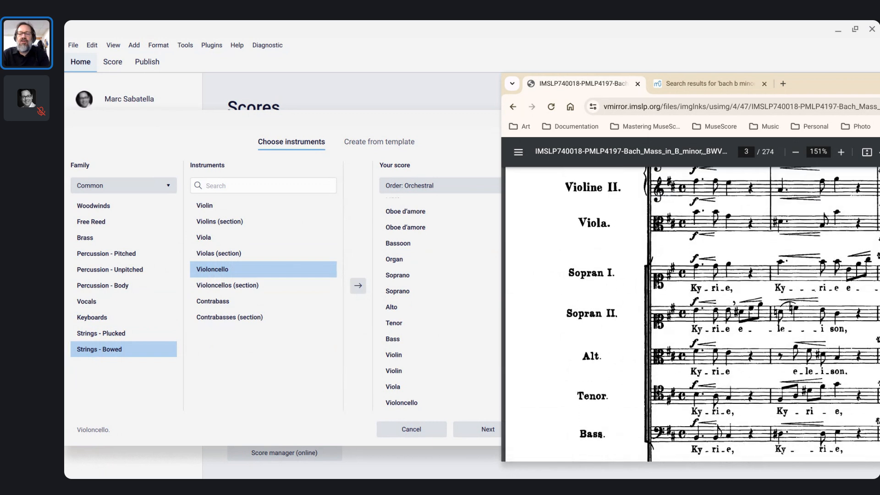
scroll(578, 229, "up", 2)
scroll(581, 229, "down", 2)
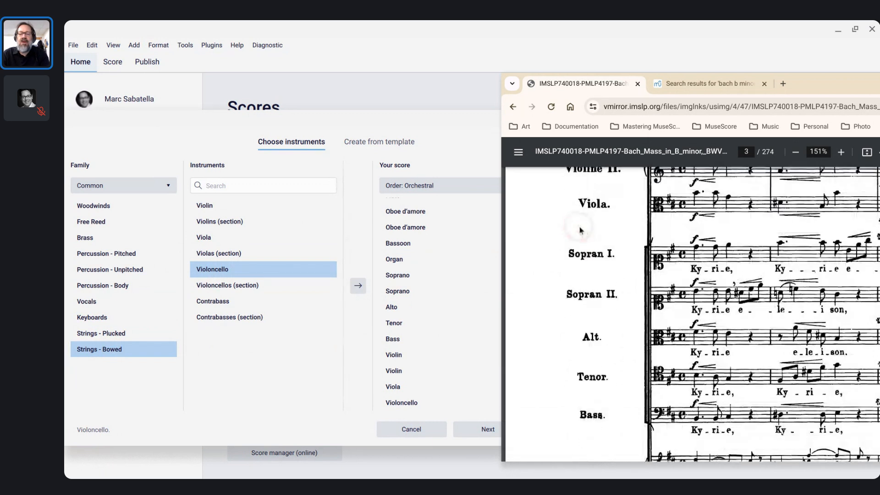
scroll(593, 363, "down", 4)
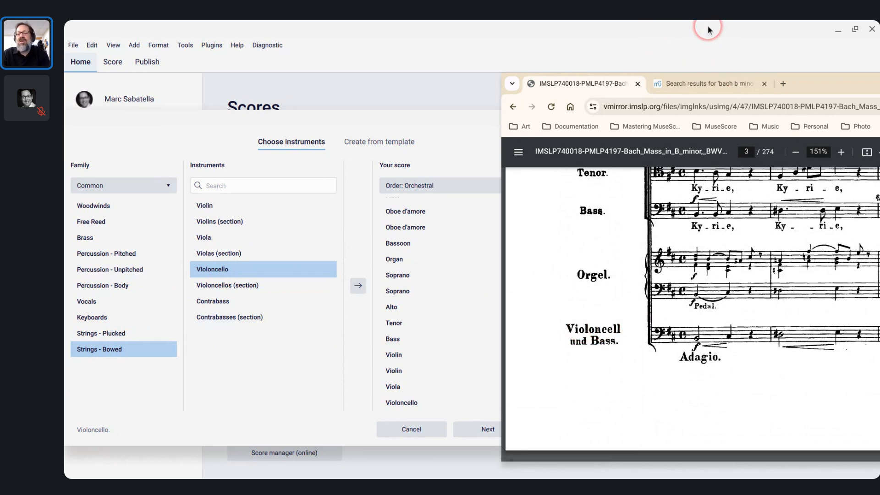
- Review the Kyrie page's staff order from the flutes down to the cello and bass against the new score's instrument list
left_click_drag(817, 83, 763, 88)
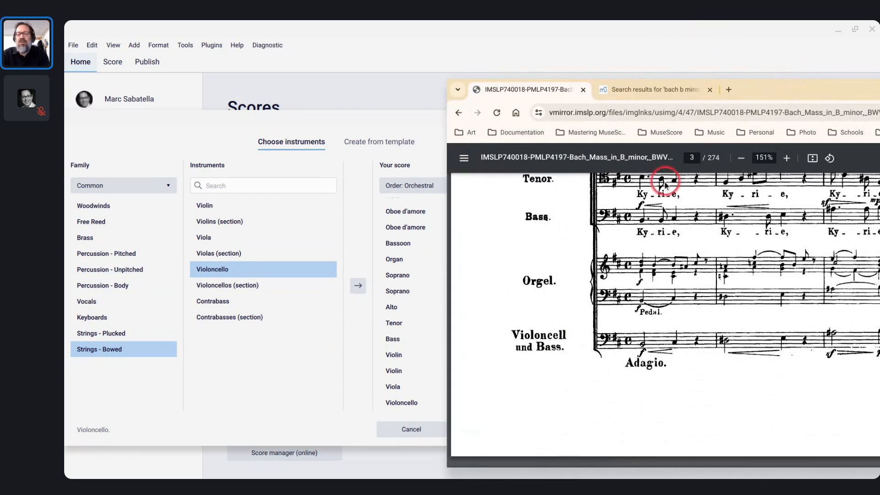
scroll(660, 188, "up", 5)
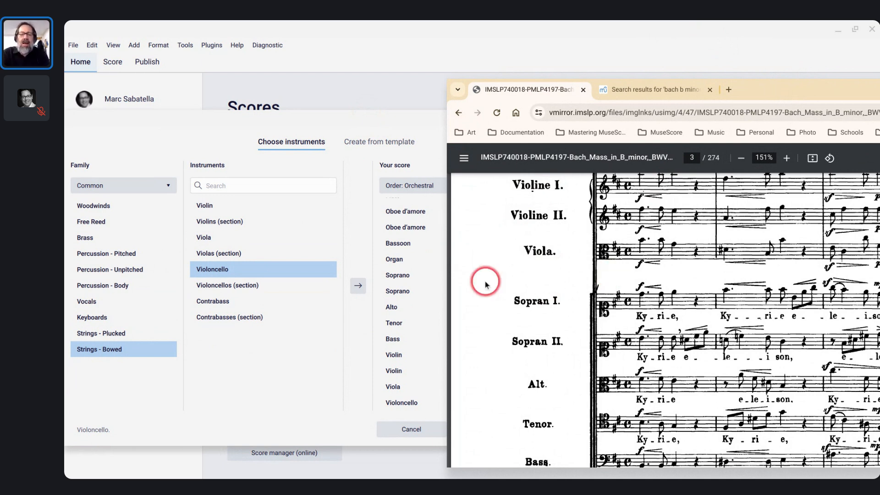
scroll(571, 250, "up", 4)
scroll(572, 250, "down", 2)
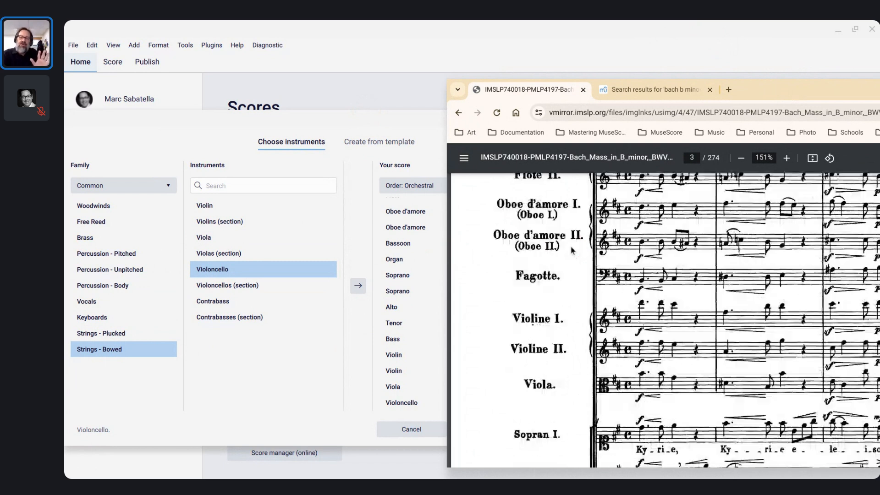
scroll(537, 298, "down", 2)
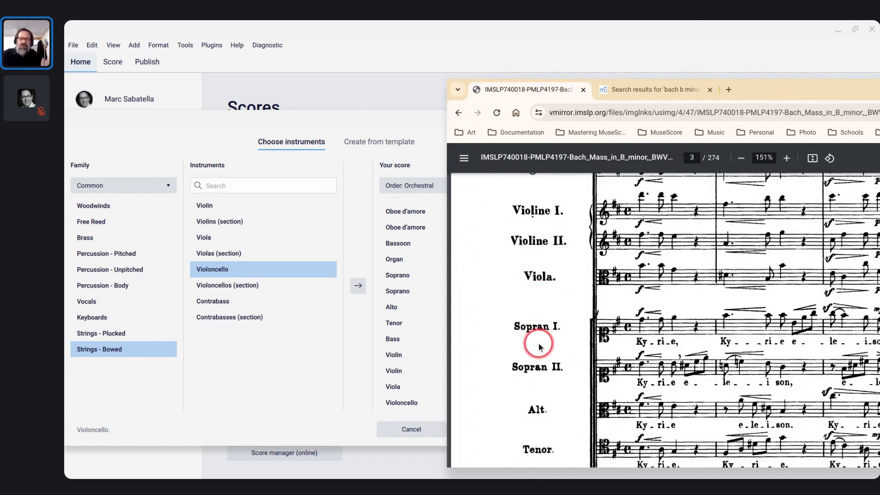
scroll(571, 183, "down", 1)
scroll(568, 188, "up", 4)
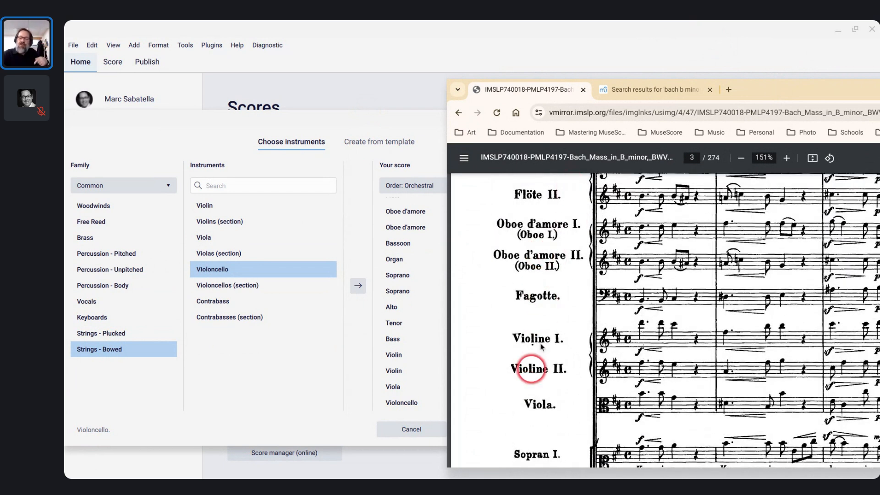
scroll(552, 320, "down", 1)
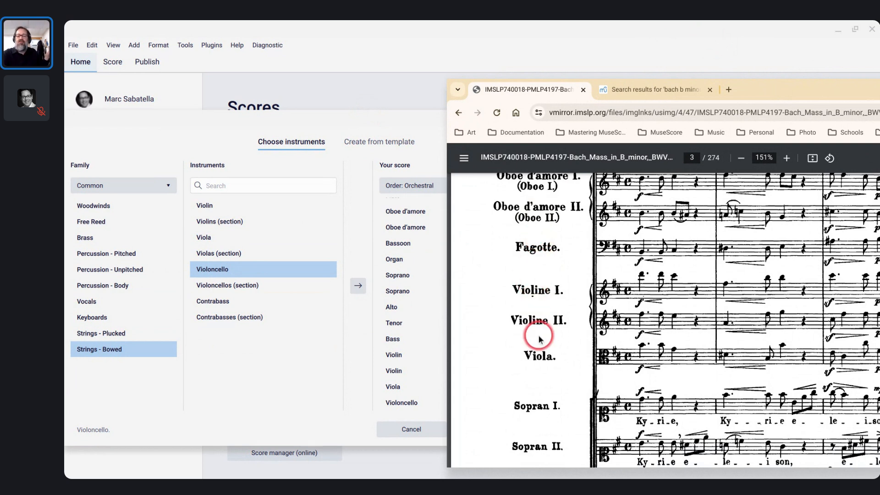
scroll(641, 222, "up", 3)
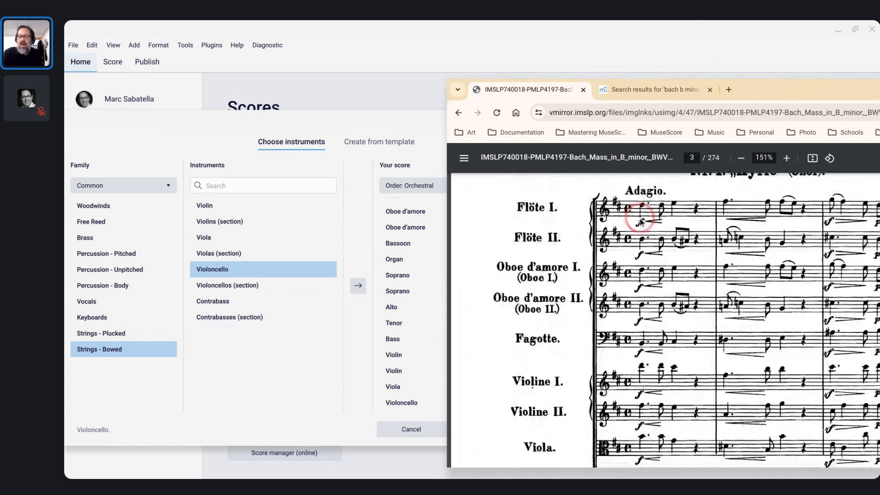
scroll(648, 191, "down", 5)
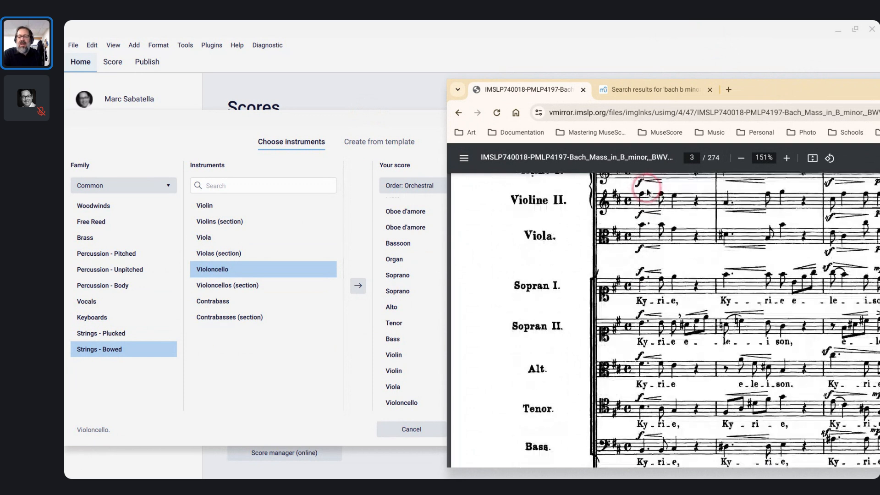
scroll(655, 334, "down", 5)
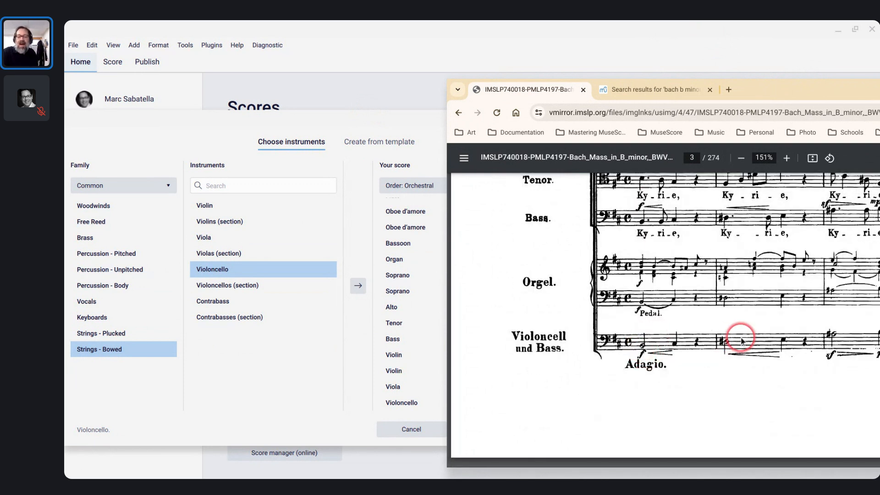
scroll(733, 341, "up", 10)
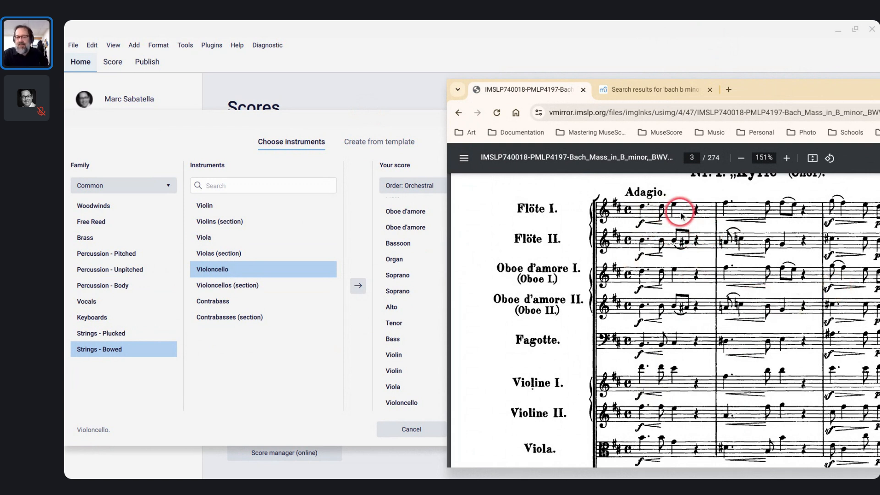
scroll(682, 232, "down", 10)
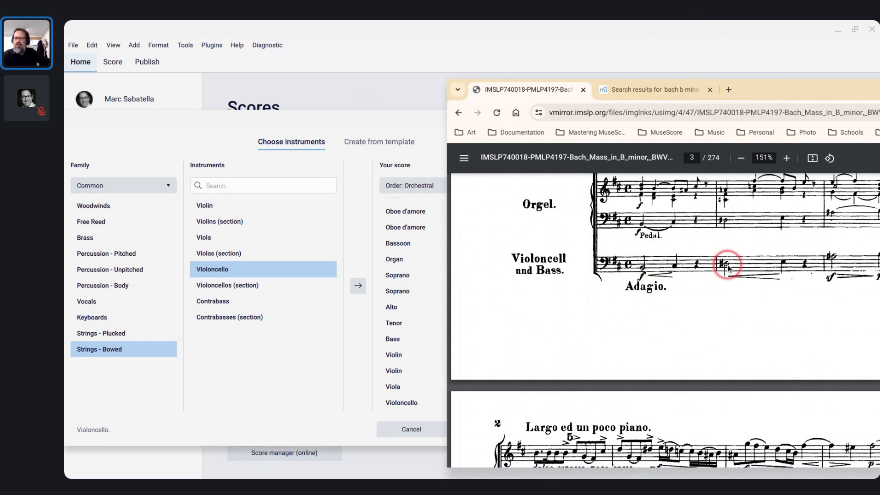
scroll(687, 252, "up", 3)
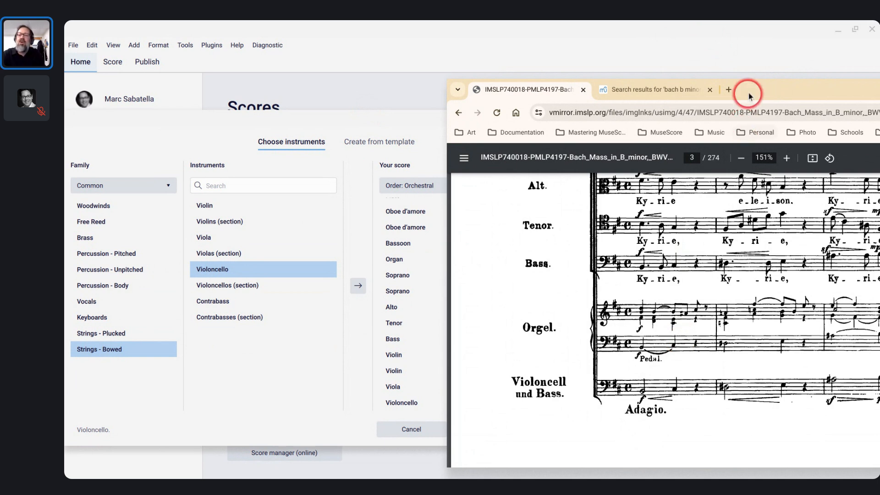
- Rearrange the Kyrie PDF window and the new-score dialog so the chosen instruments and their ordering controls are uncovered
left_click_drag(763, 90, 581, 263)
scroll(521, 412, "up", 3)
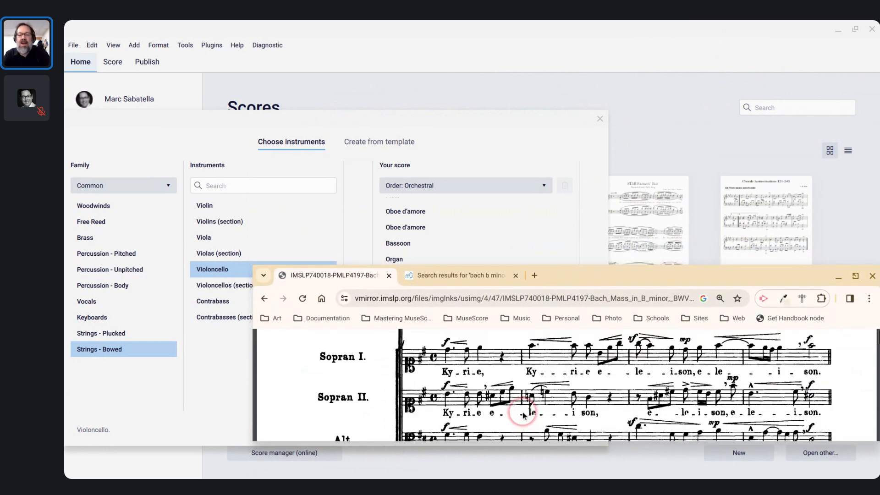
left_click_drag(643, 281, 606, 327)
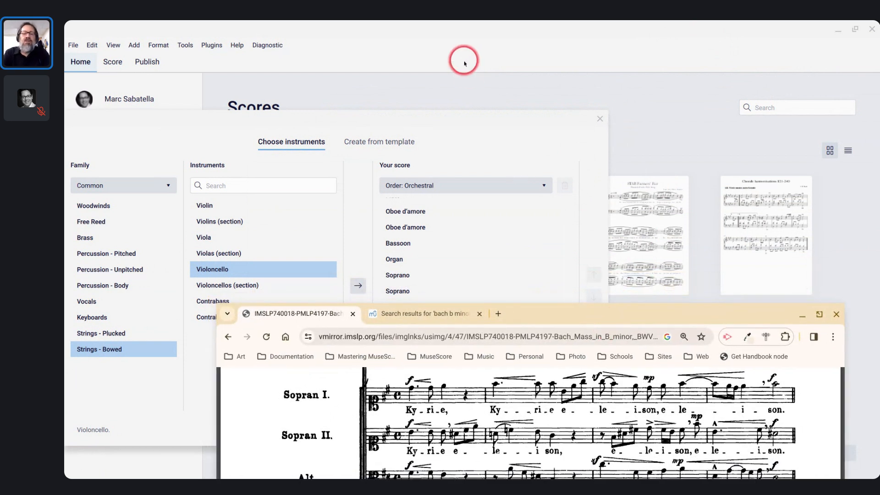
left_click_drag(452, 120, 546, 29)
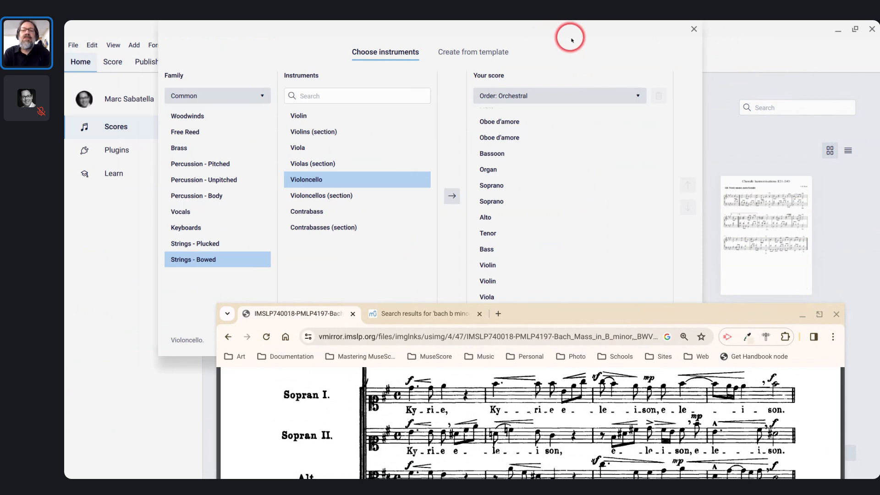
left_click_drag(564, 33, 199, 62)
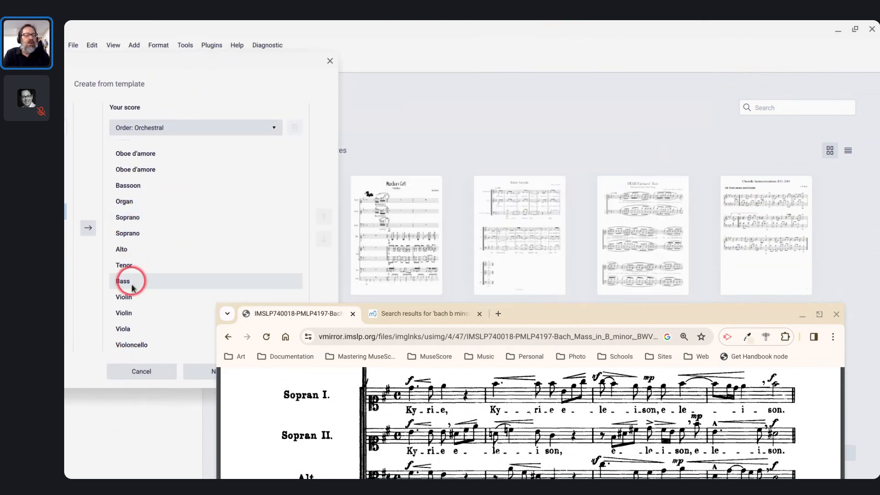
- Try the Choir ordering on the new score's instruments and restore the Orchestral ordering
left_click(195, 133)
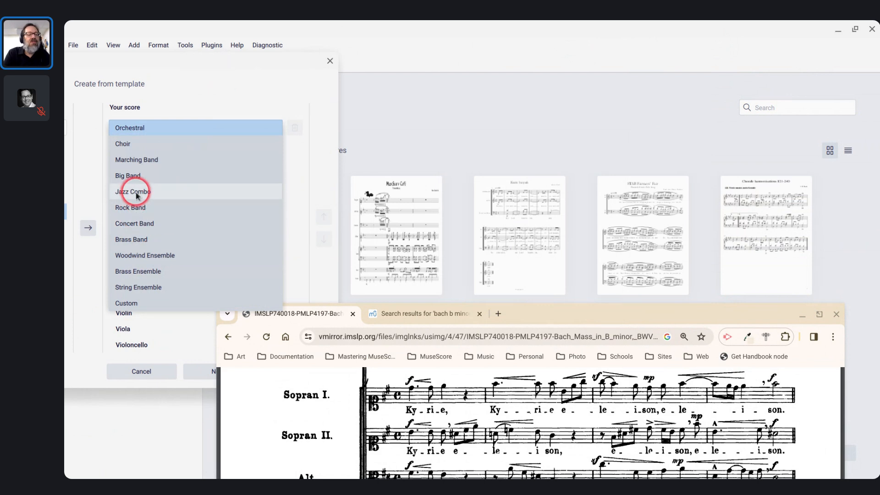
left_click(132, 146)
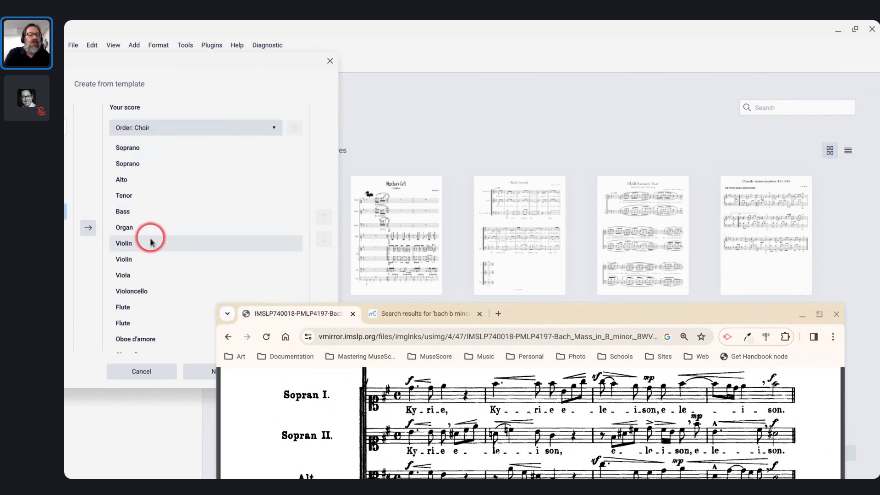
left_click(143, 130)
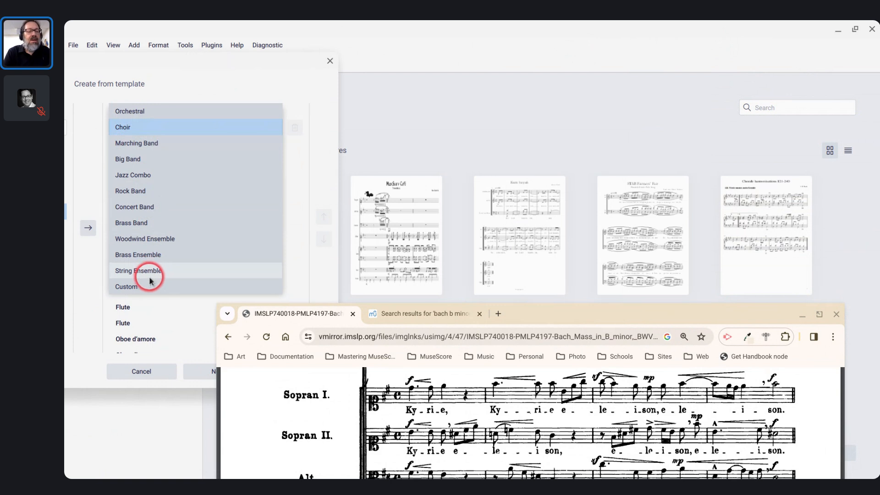
left_click(136, 109)
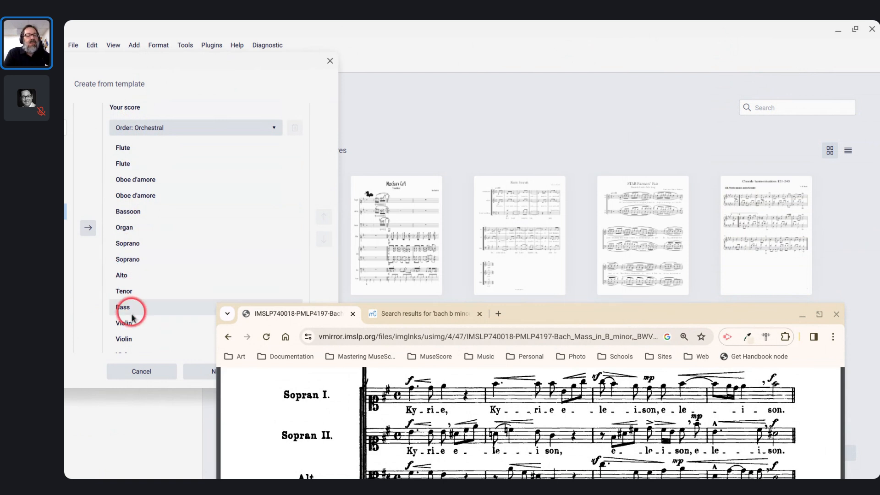
- Move the first Violin up the score's instrument list to directly below the Bassoon
scroll(133, 321, "down", 2)
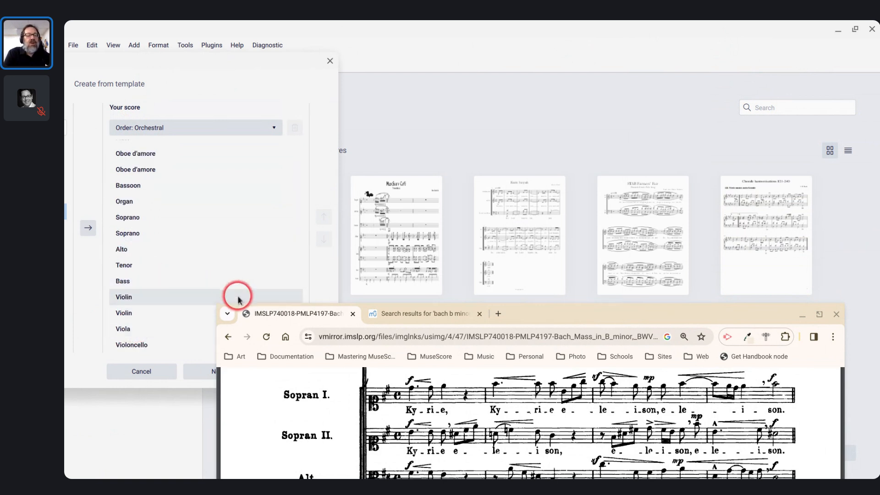
left_click(204, 296)
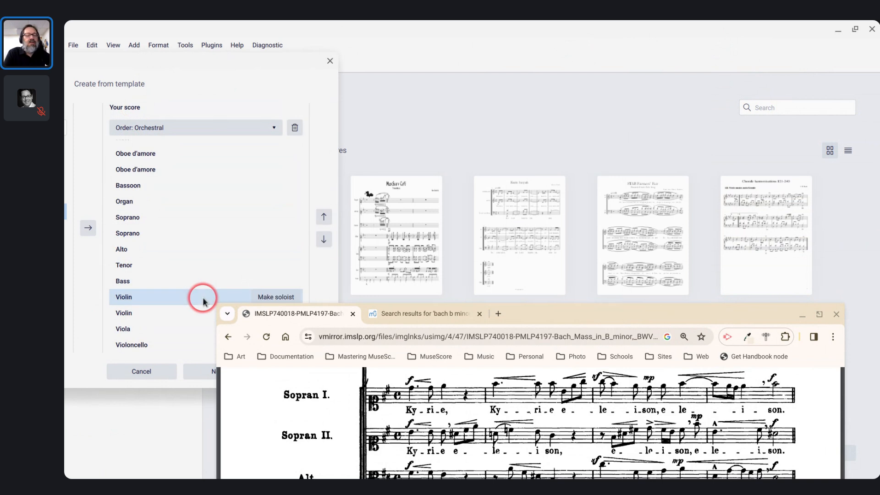
left_click(323, 217)
left_click(324, 218)
left_click(324, 218)
left_click(323, 218)
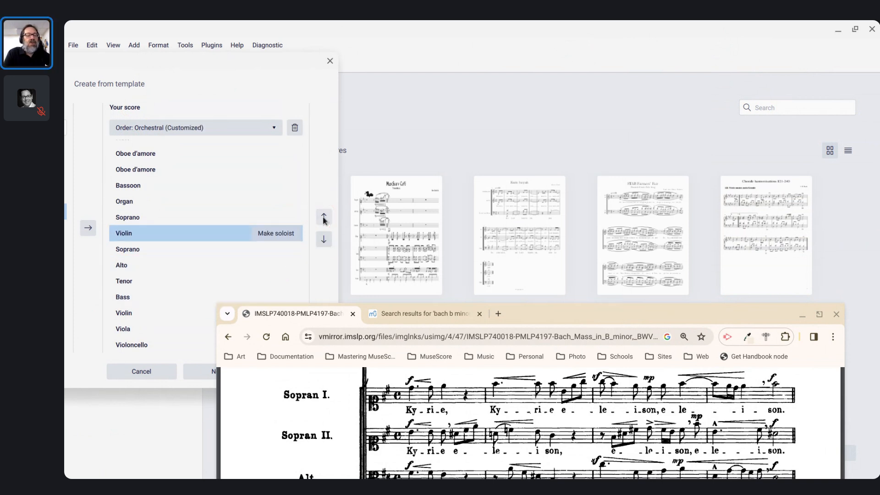
left_click(324, 219)
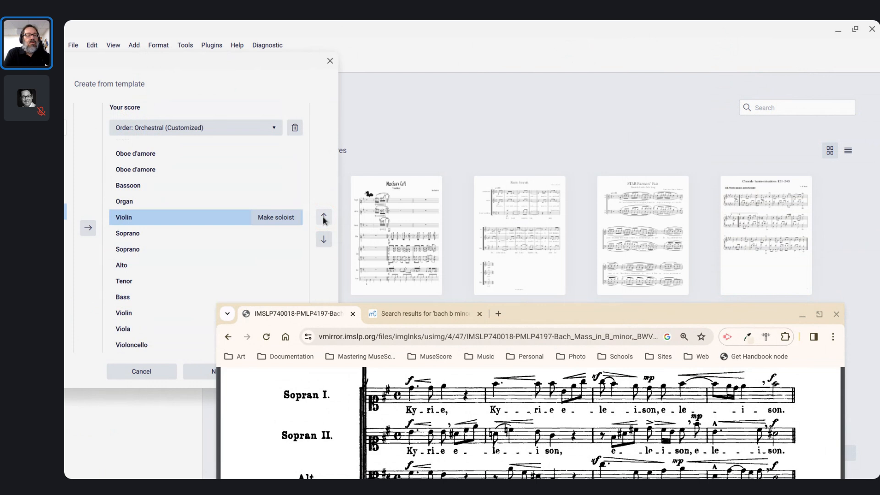
left_click(324, 218)
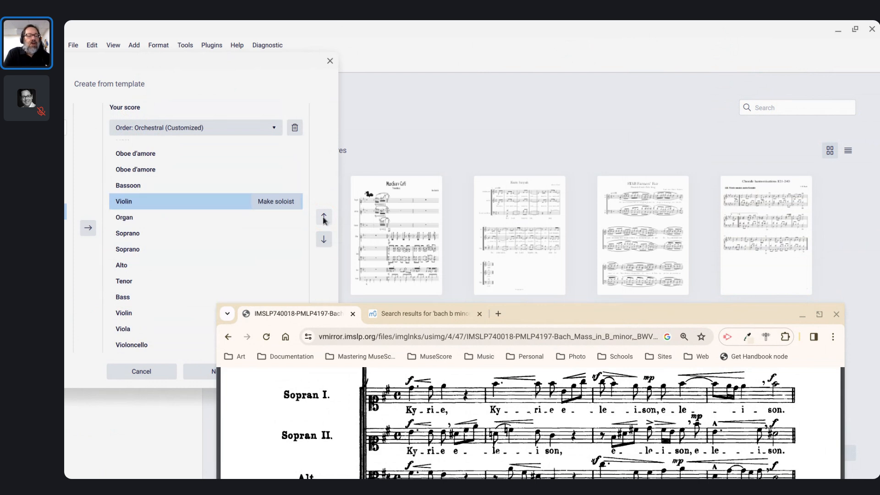
- Move the Viola up the instrument list to directly below the first Violin, above the Organ
left_click(132, 329)
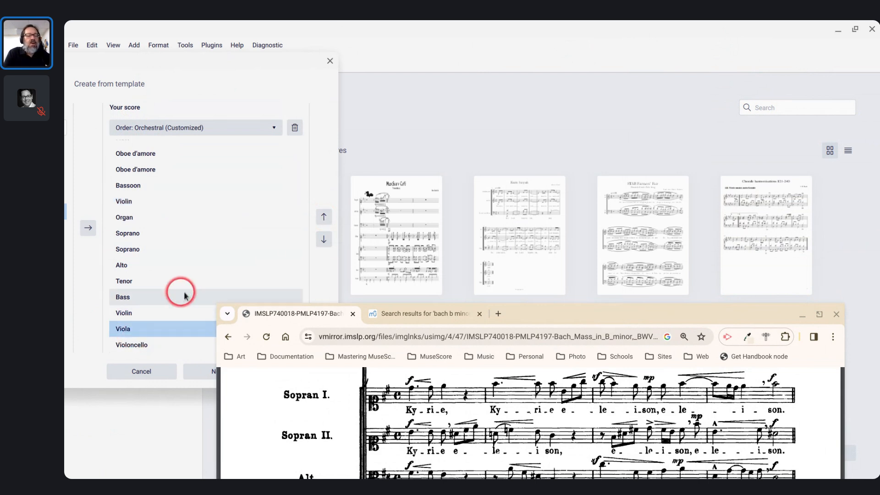
left_click(323, 218)
left_click(323, 218)
left_click(323, 218)
left_click(323, 218)
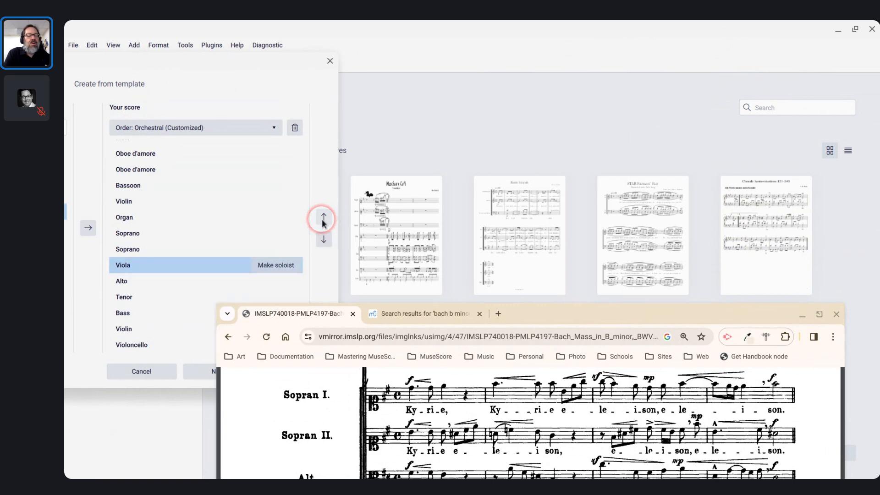
left_click(323, 219)
left_click(323, 219)
left_click(323, 219)
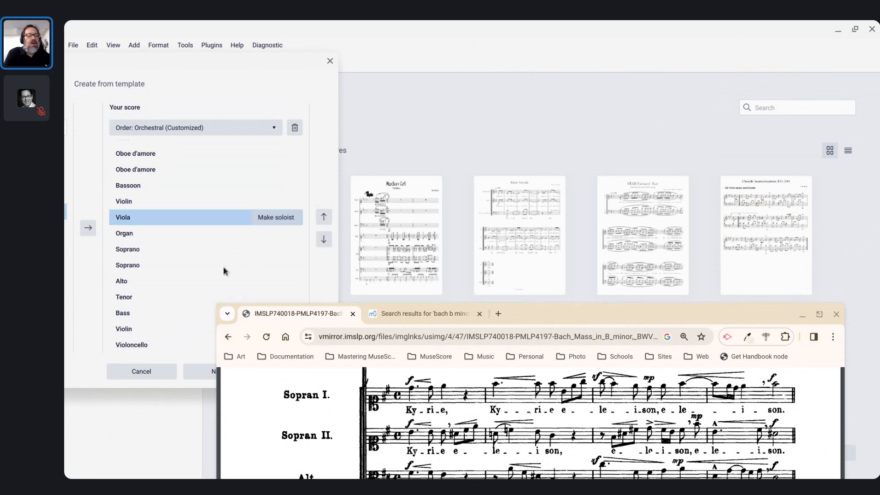
- Move the remaining Violin up from below the Bass voice to between the first Violin and the Viola
left_click(120, 328)
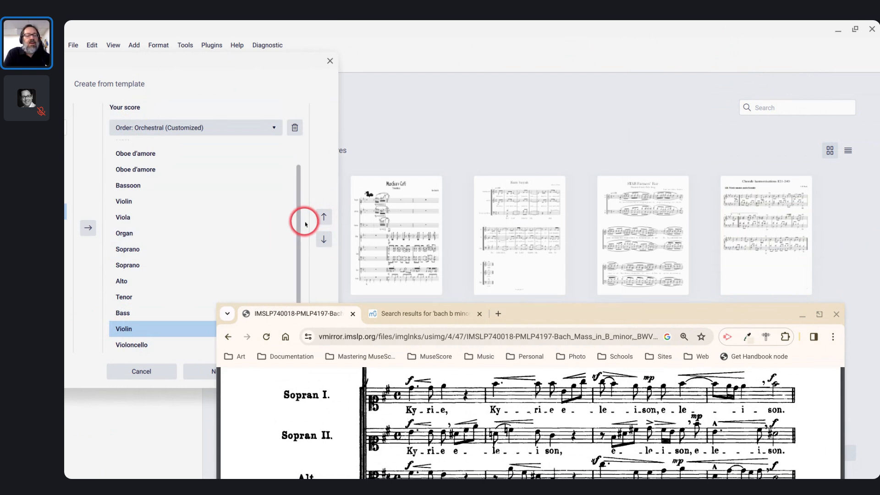
left_click(323, 218)
left_click(323, 219)
left_click(324, 219)
left_click(324, 219)
left_click(324, 219)
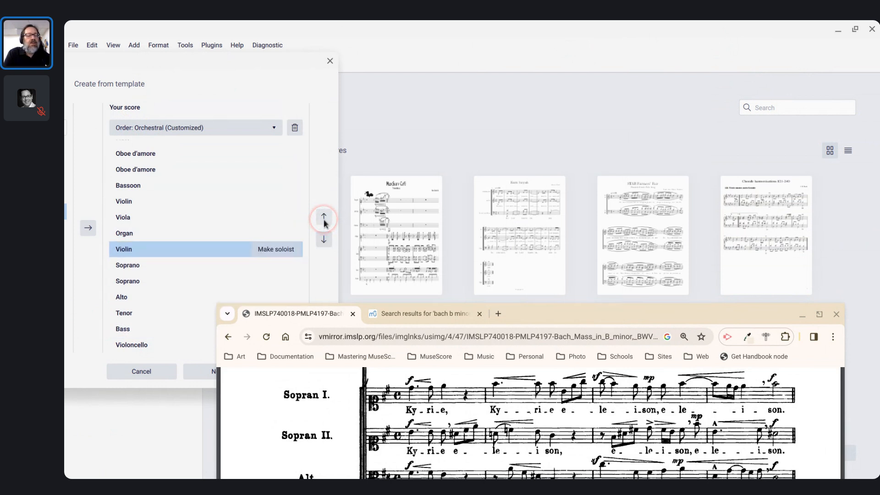
left_click(324, 219)
left_click(324, 219)
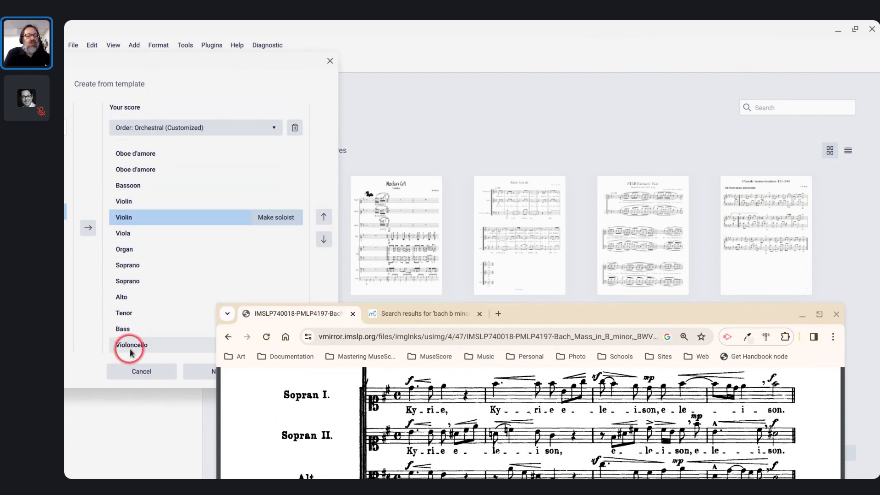
- Move the Violoncello up the instrument list to directly below the Viola, above the Organ
left_click(131, 350)
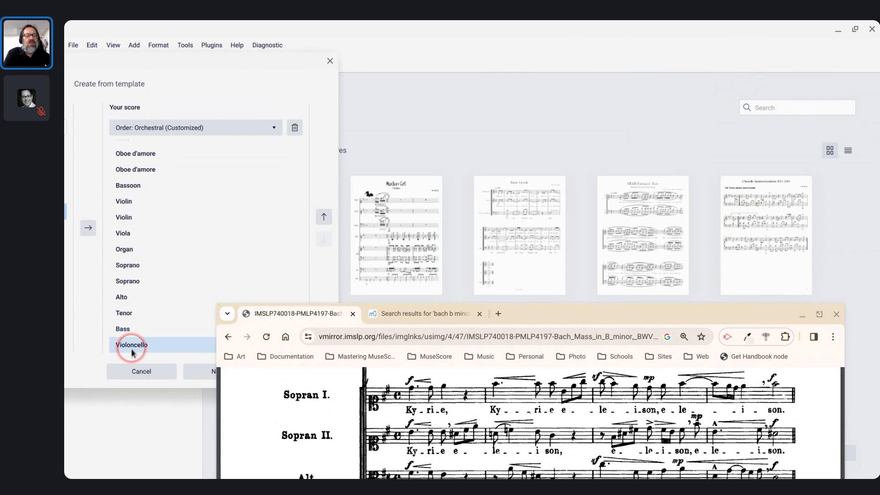
left_click(323, 219)
left_click(323, 219)
left_click(324, 219)
left_click(324, 219)
left_click(323, 219)
left_click(324, 219)
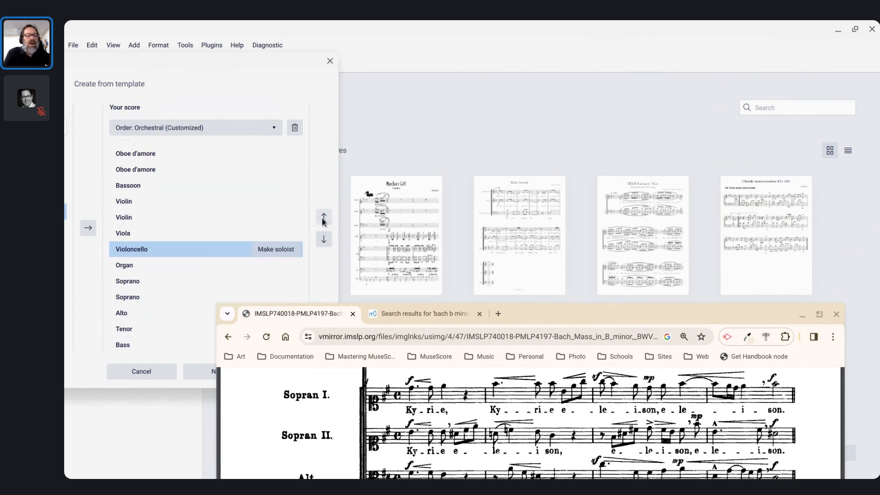
- Move the Organ down to the end of the instrument list, below the Bass voice
left_click(168, 269)
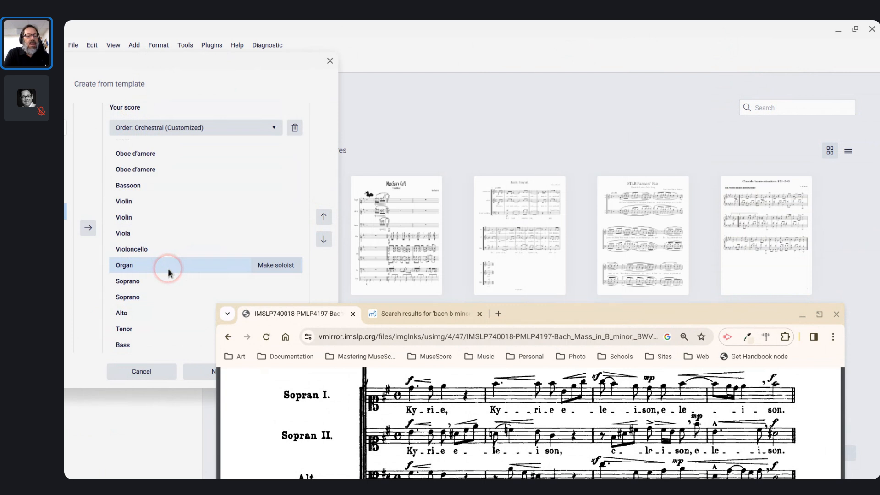
left_click(323, 239)
left_click(323, 239)
left_click(322, 239)
left_click(321, 239)
left_click(321, 239)
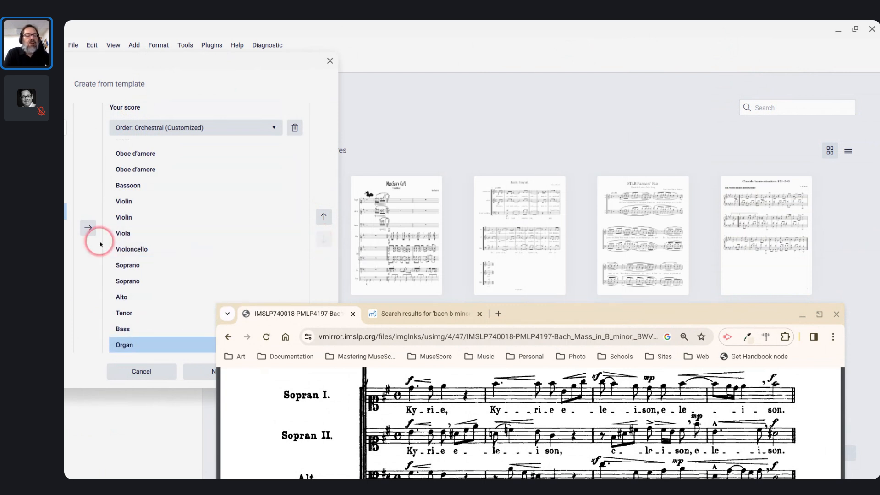
- Move the Violoncello down to the end of the instrument list, below the Organ
left_click(112, 249)
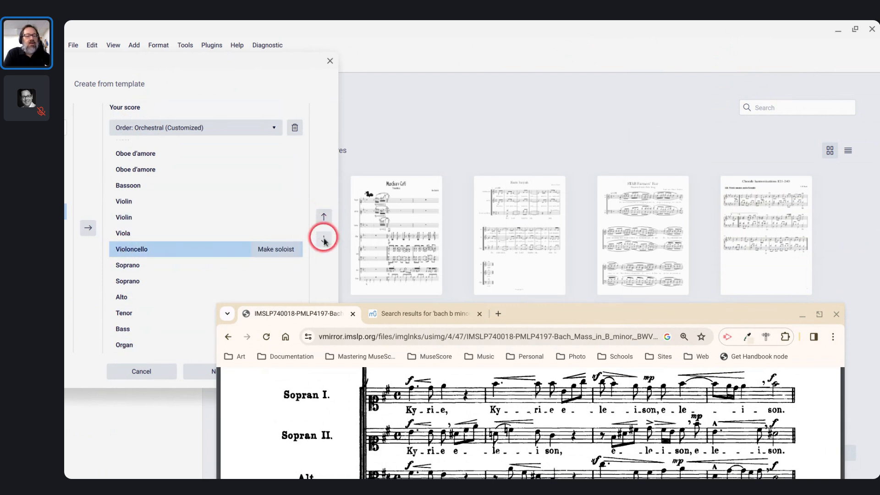
left_click(324, 240)
left_click(324, 239)
left_click(324, 239)
left_click(323, 239)
left_click(323, 239)
left_click(323, 239)
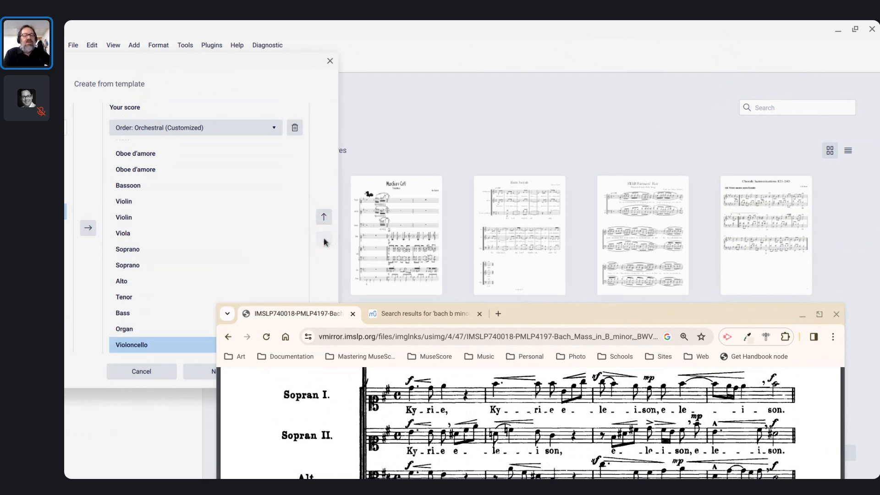
- Continue to the additional score information and set the key signature to B minor
left_click_drag(540, 314, 658, 195)
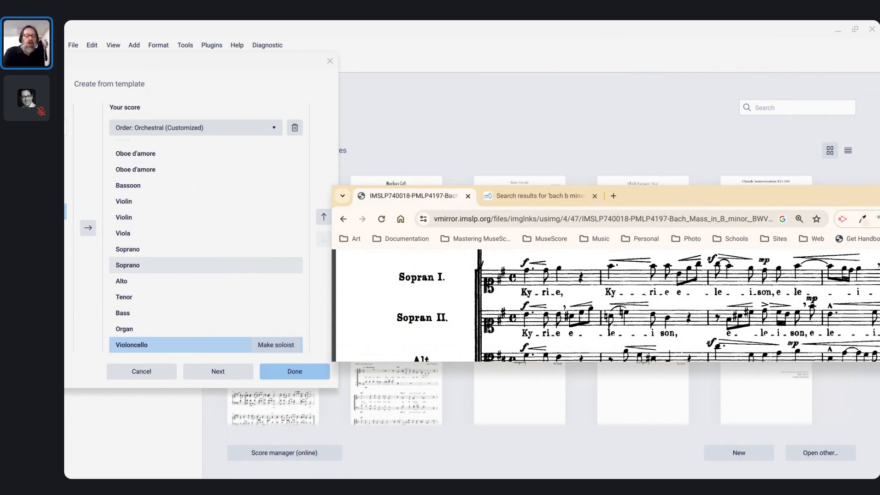
left_click(208, 373)
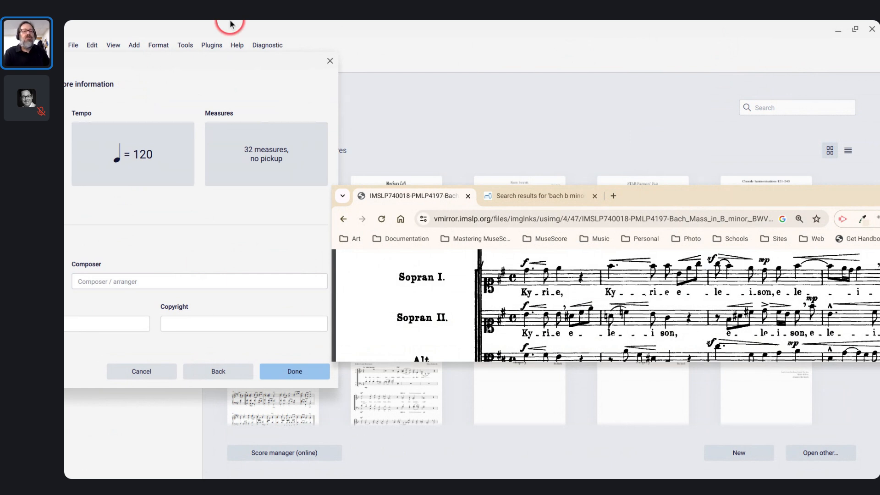
left_click_drag(226, 36, 656, 32)
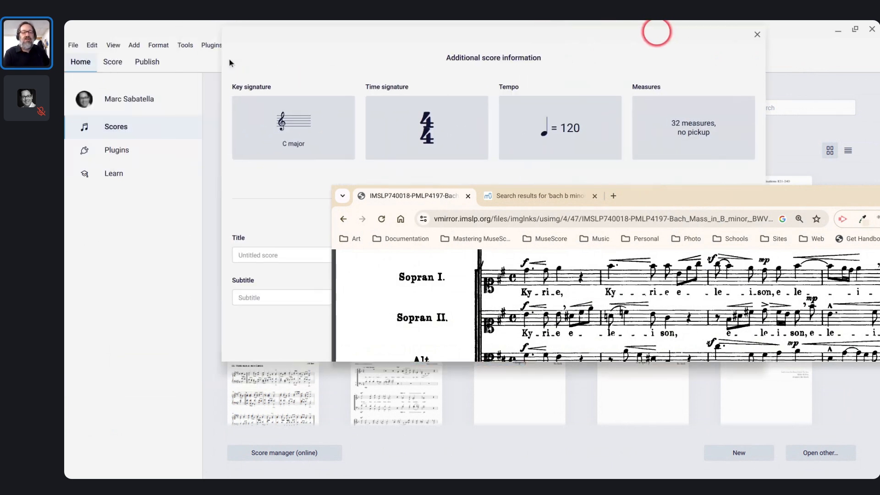
left_click(300, 122)
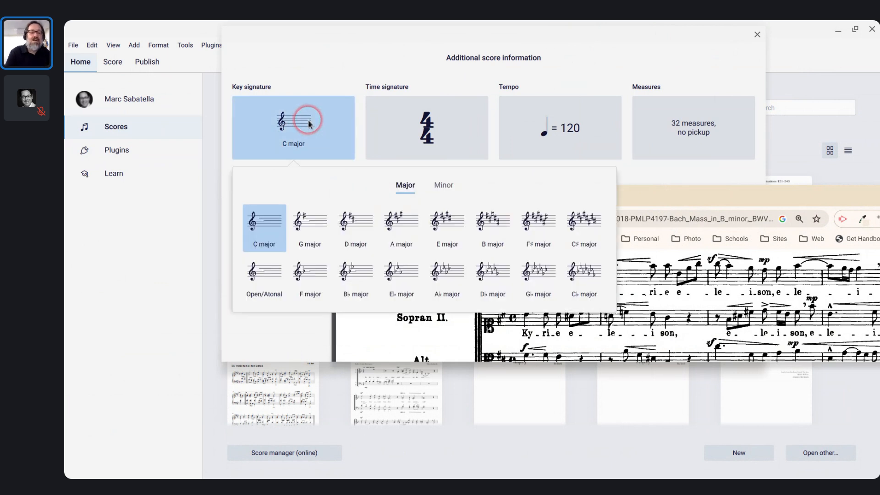
left_click(443, 186)
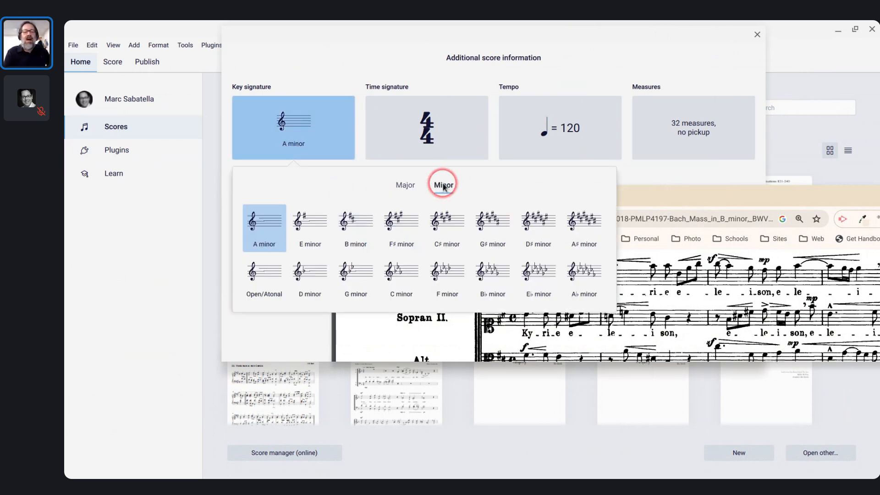
left_click(345, 231)
- Switch the key signature to D major for comparison, and return it to B minor
left_click(404, 185)
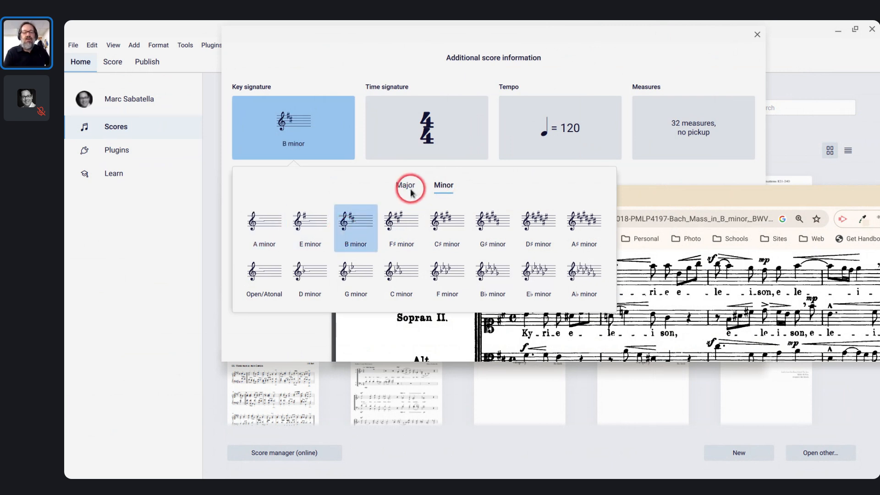
left_click(347, 245)
left_click(443, 185)
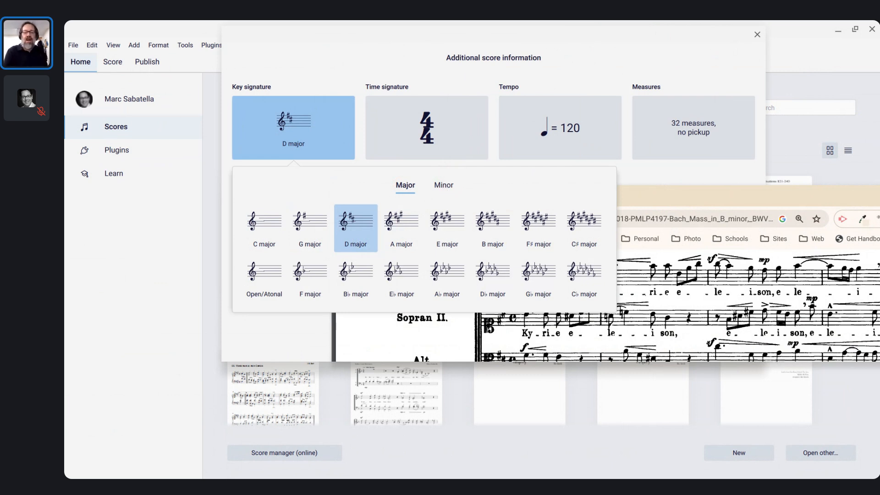
left_click(443, 185)
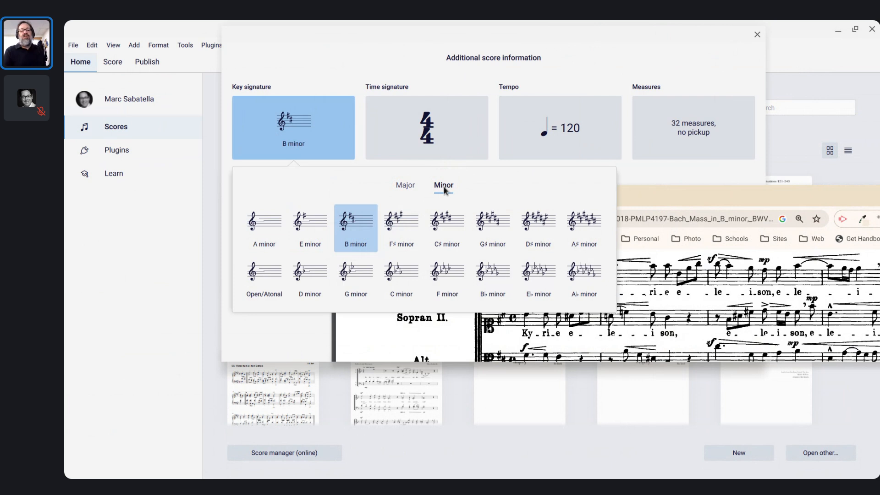
left_click(356, 231)
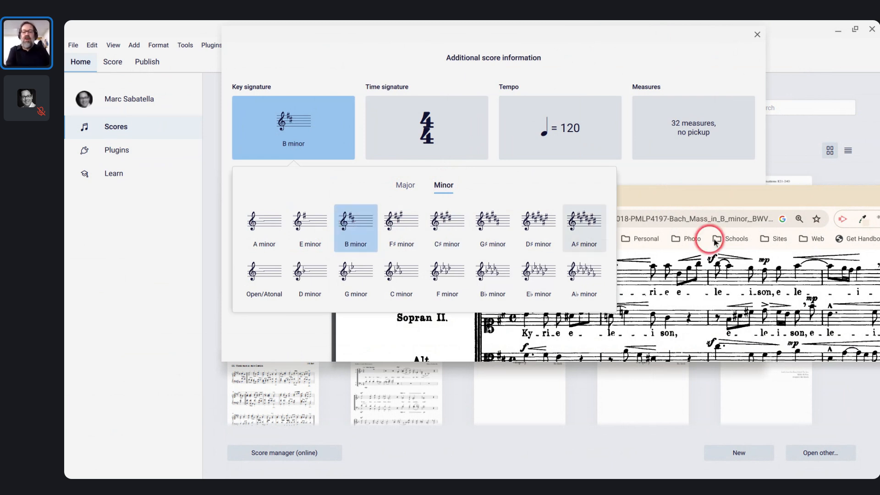
- Set the new score's time signature to common time (C)
left_click_drag(702, 198, 682, 257)
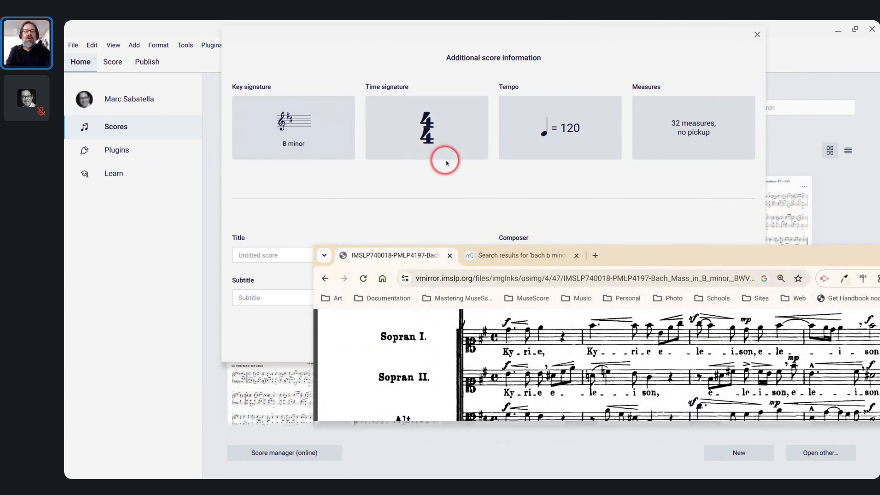
left_click(434, 142)
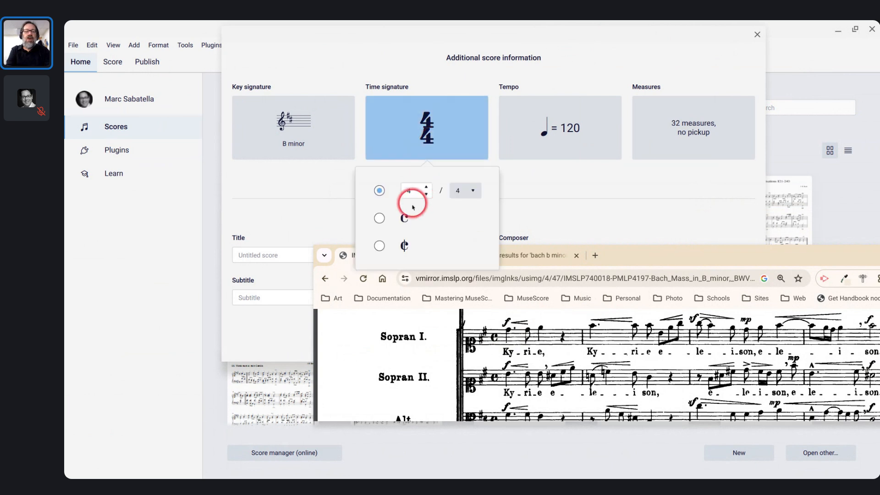
left_click(379, 219)
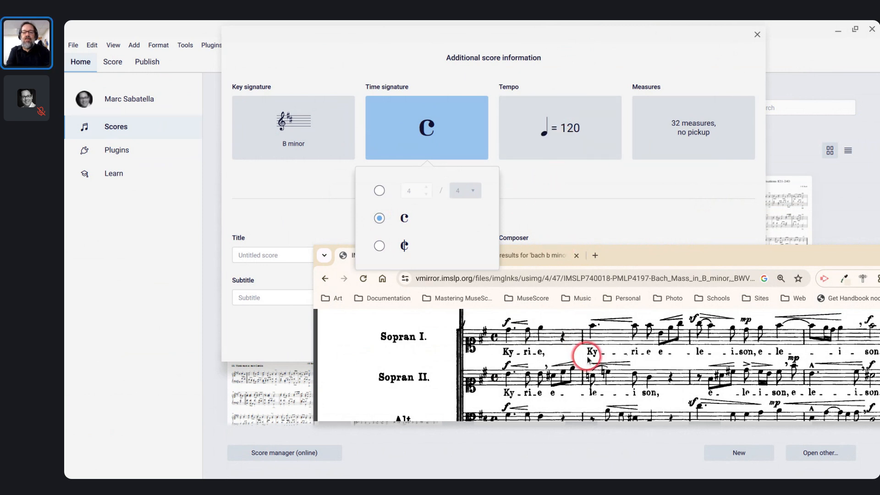
- Check the opening of the Kyrie in the reference score for its tempo marking, and review the pickup and initial measure count options
scroll(589, 360, "up", 10)
scroll(588, 360, "down", 3)
scroll(587, 357, "down", 3)
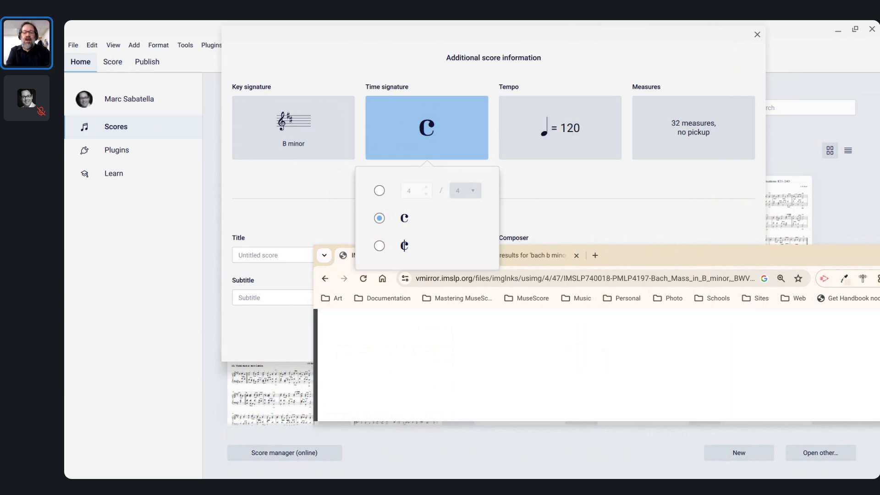
scroll(596, 365, "down", 4)
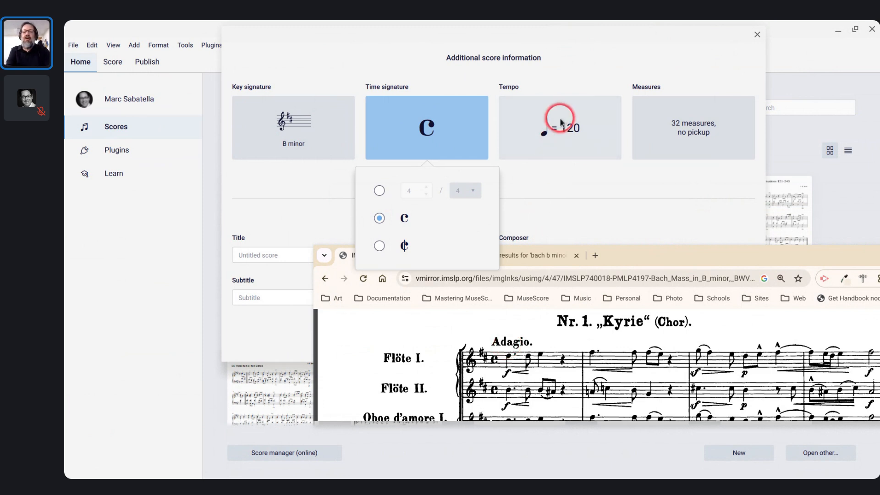
left_click(708, 120)
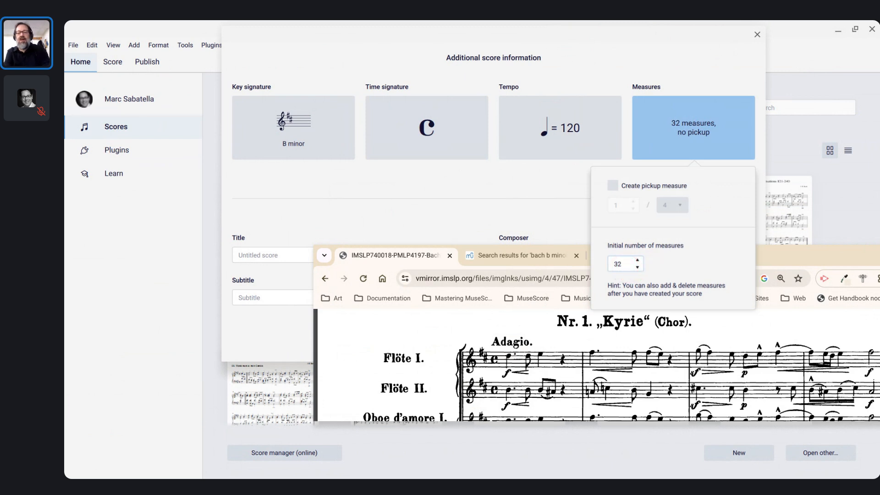
left_click(572, 230)
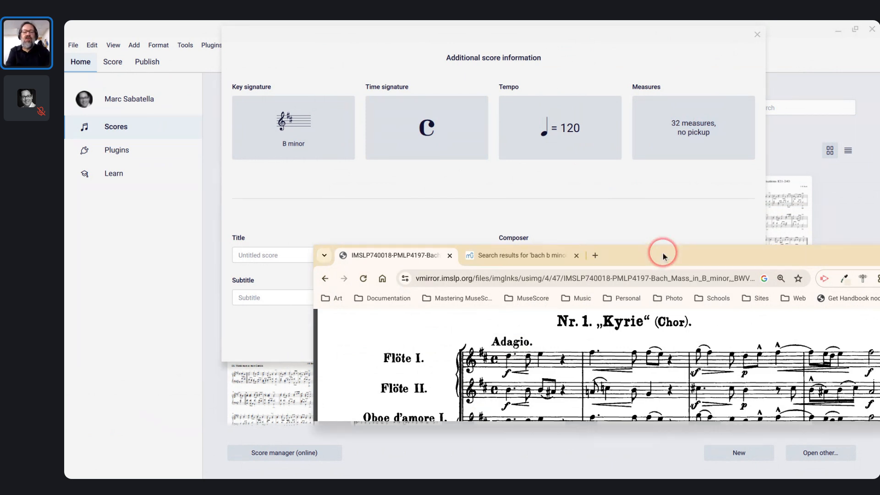
- Move the reference window aside and start editing the new score's title
left_click_drag(663, 257, 719, 253)
left_click(294, 255)
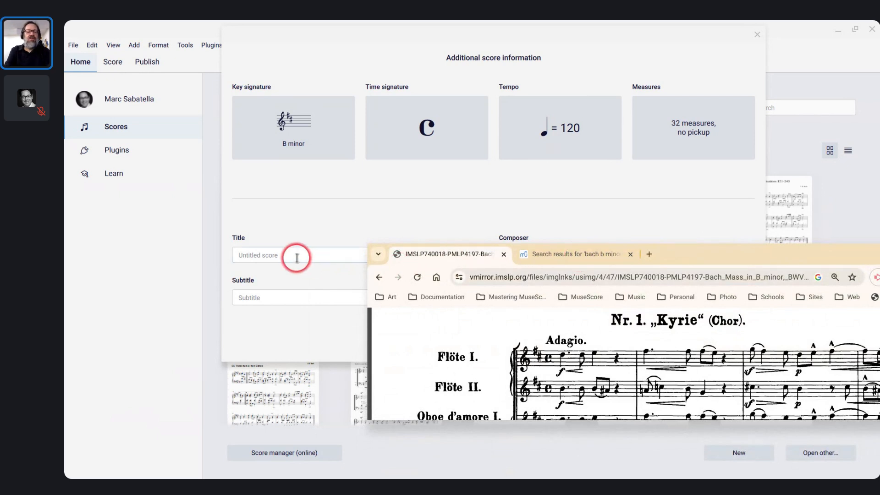
type("Bas")
key("BackSpace")
key("BackSpace")
key("BackSpace")
key("BackSpace")
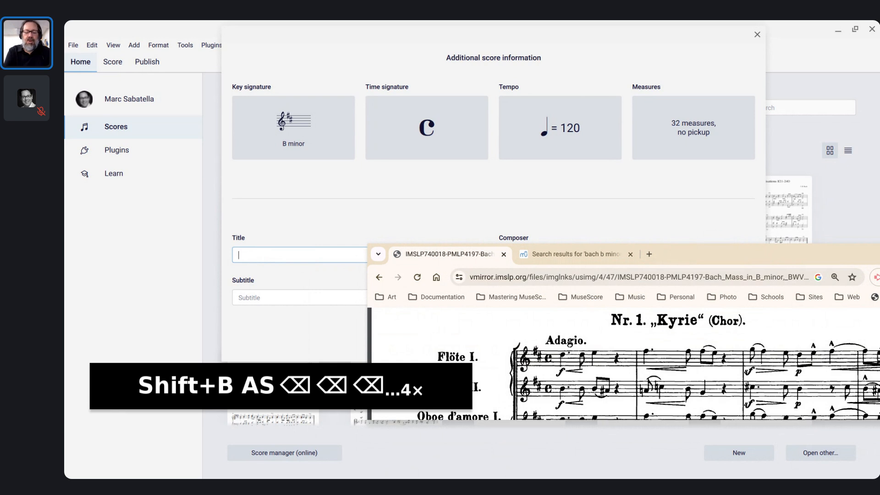
type("Ky")
key("BackSpace")
key("BackSpace")
key("BackSpace")
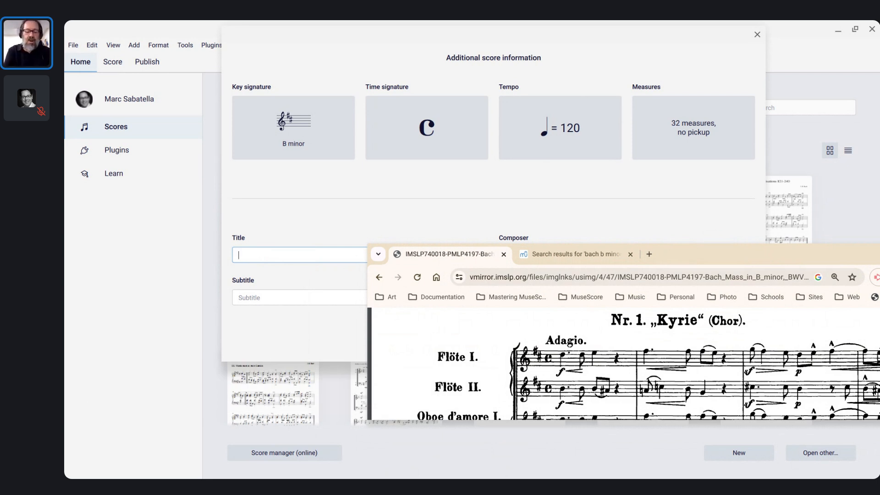
- Enter "Mass in B Minor" as the title and "Kyrie" as the subtitle
type("Mass in B")
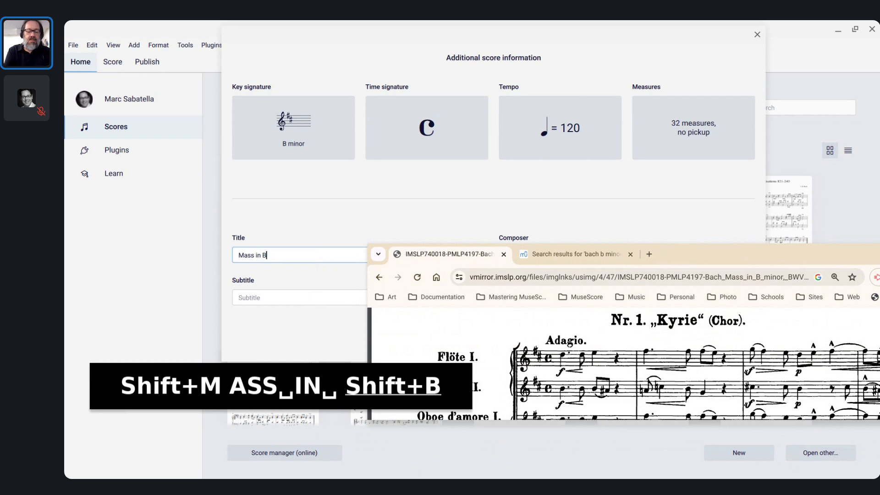
type(" Minor")
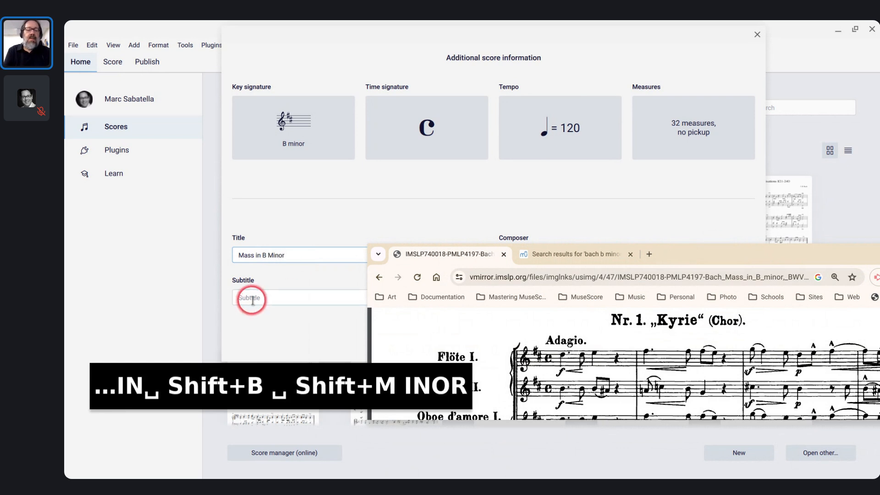
left_click(252, 300)
type("Kyrie")
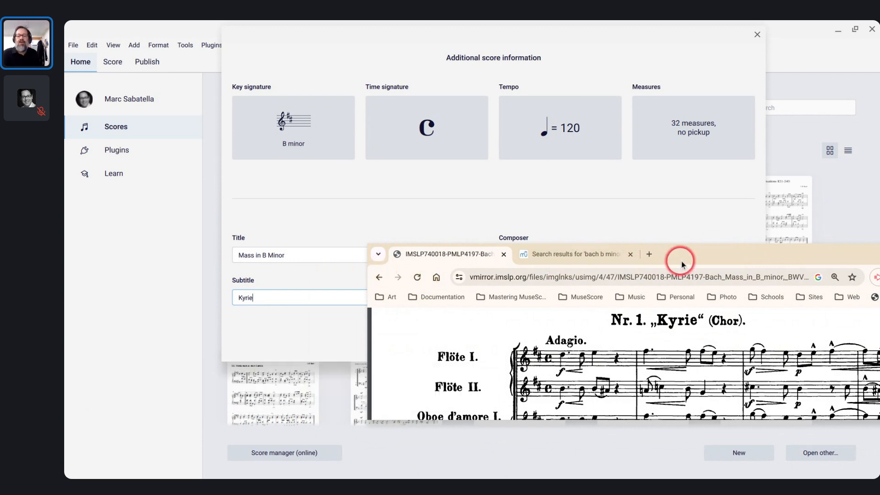
- Enter "J.S. Bach" as the composer and create the score
left_click_drag(686, 263, 636, 304)
left_click(595, 252)
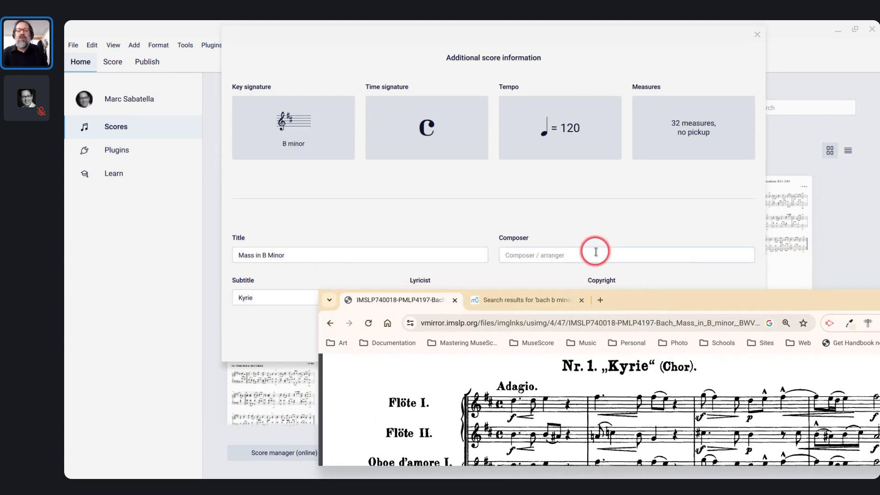
type("J.S. Bach")
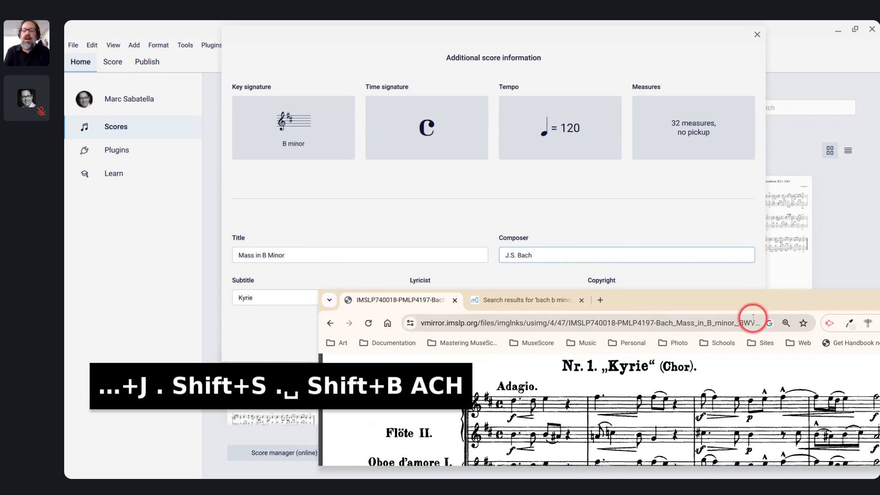
left_click_drag(743, 305, 467, 230)
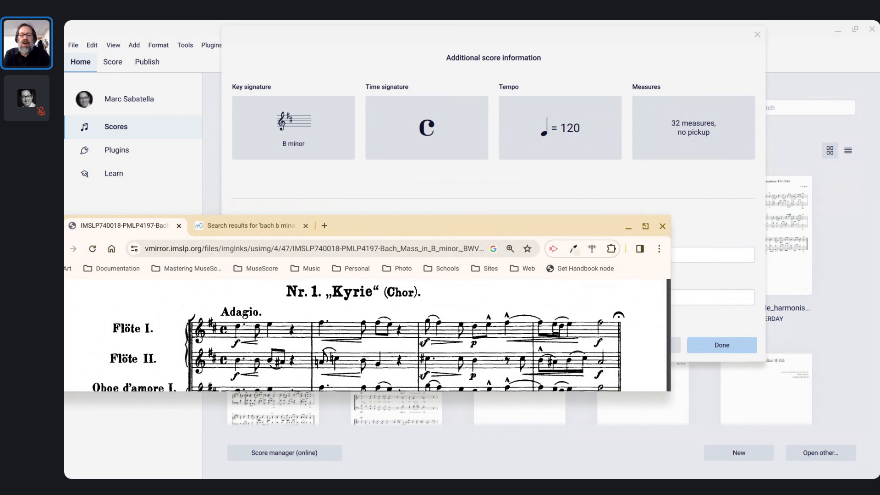
left_click(702, 346)
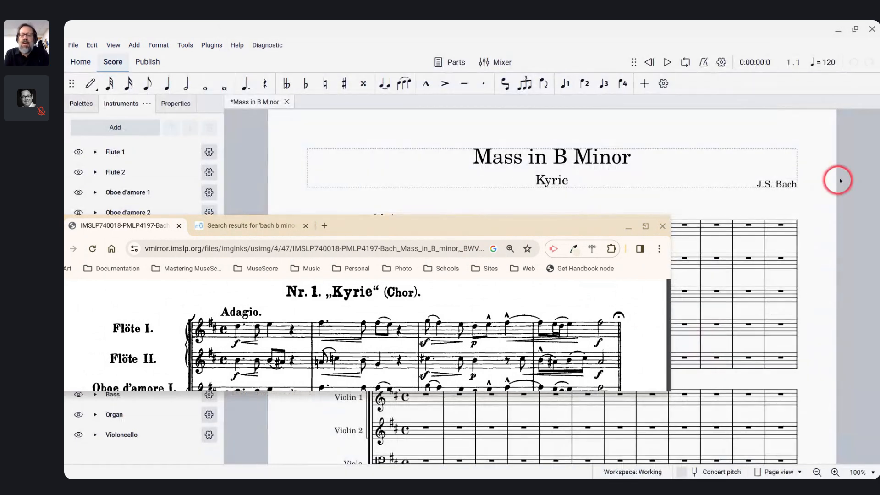
- Dock the score window beside the chat window, widen it to the chat's edge, and move the reference window off the instrument list
key("alt+bracketleft")
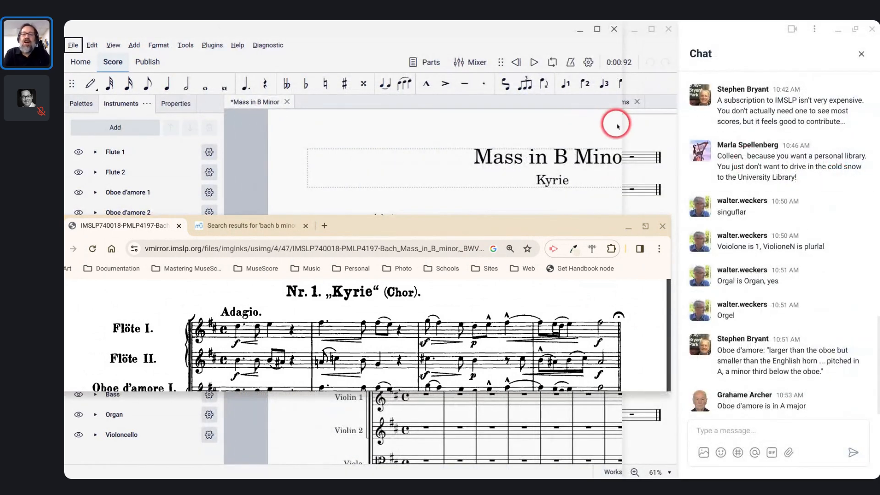
left_click_drag(624, 127, 681, 140)
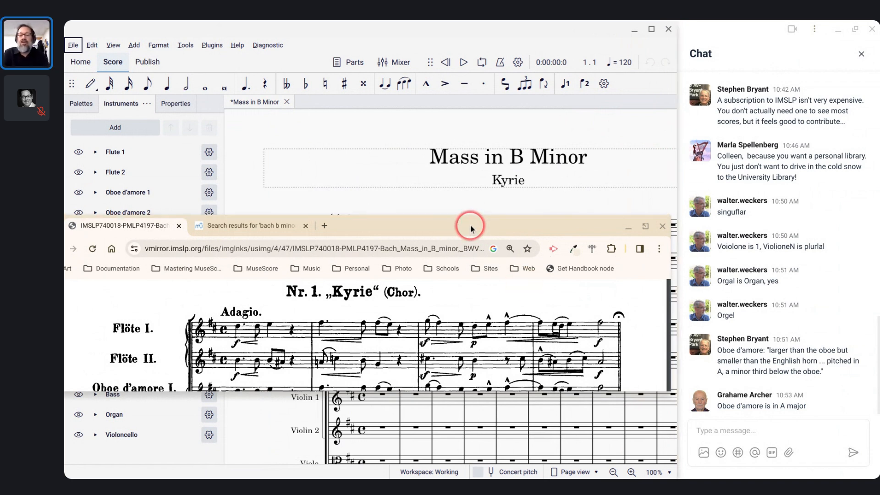
left_click_drag(470, 225, 557, 204)
- Compare the reference score's staves, from the flutes to the organ and cello, with the new score's instrument list
scroll(414, 320, "down", 9)
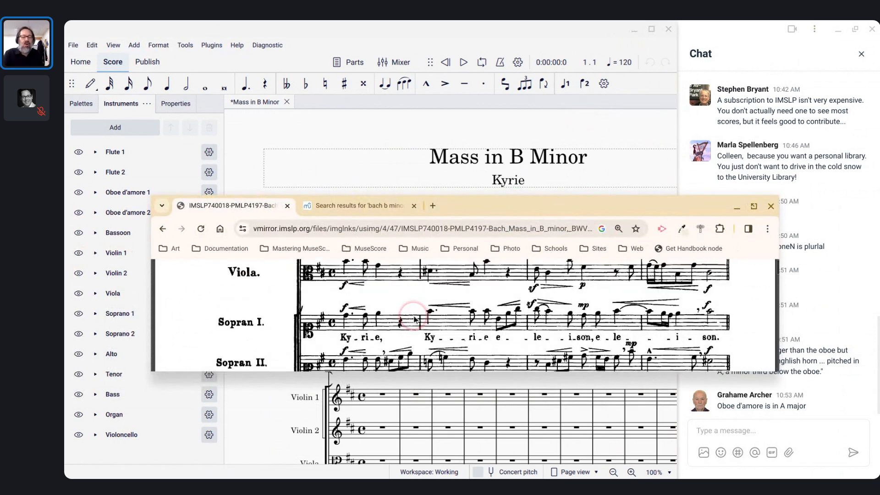
scroll(415, 319, "down", 2)
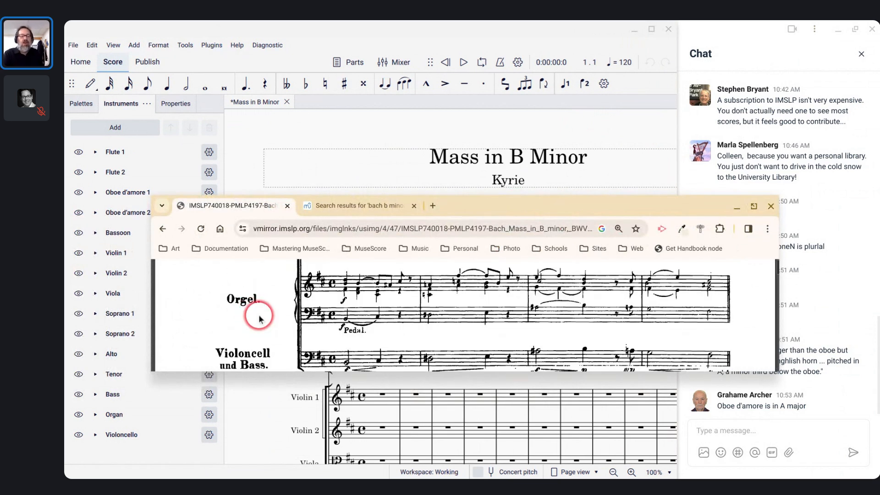
scroll(247, 314, "up", 3)
scroll(256, 311, "up", 1)
scroll(256, 310, "up", 1)
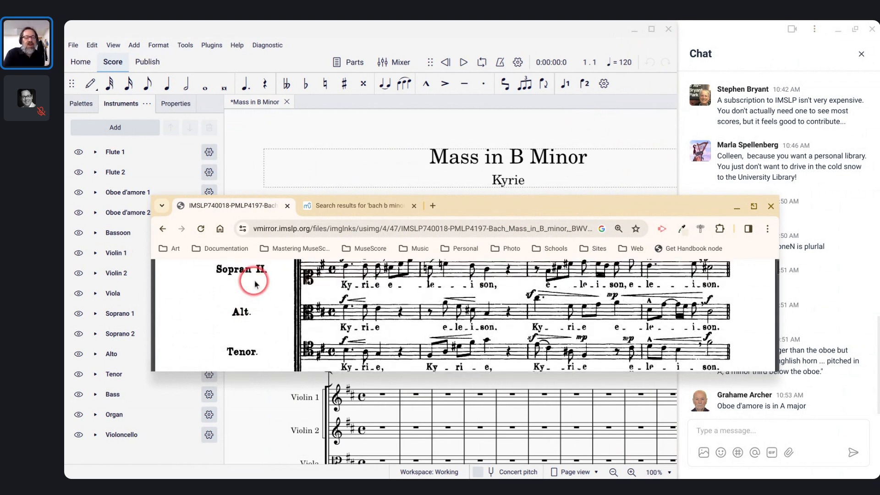
scroll(258, 290, "up", 6)
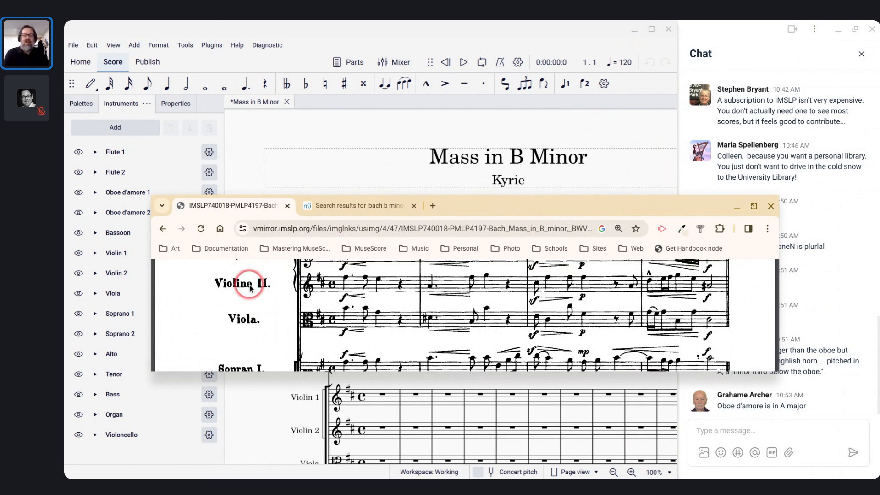
scroll(250, 288, "up", 5)
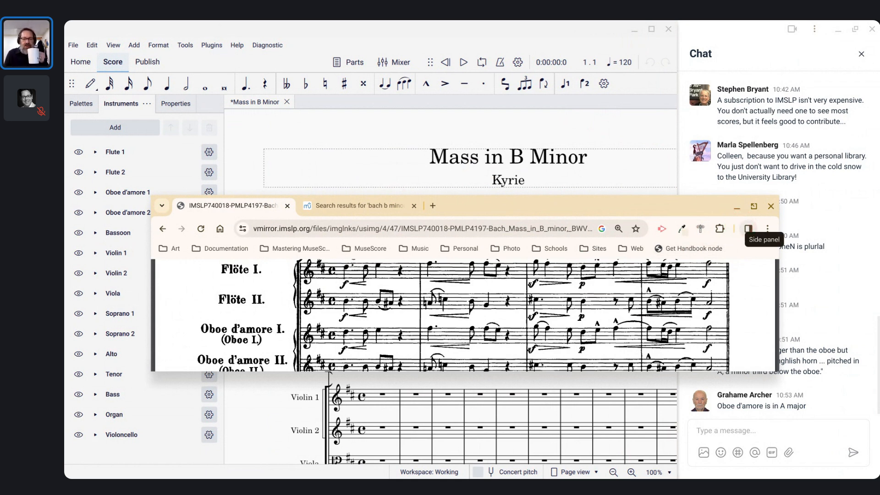
- Move the reference score window aside so that it no longer covers the new score's instrument list
scroll(505, 304, "up", 2)
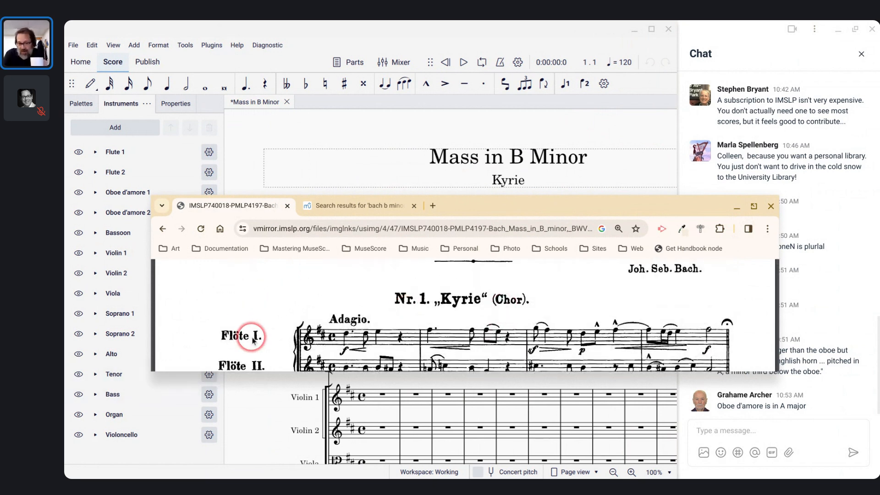
scroll(253, 340, "down", 1)
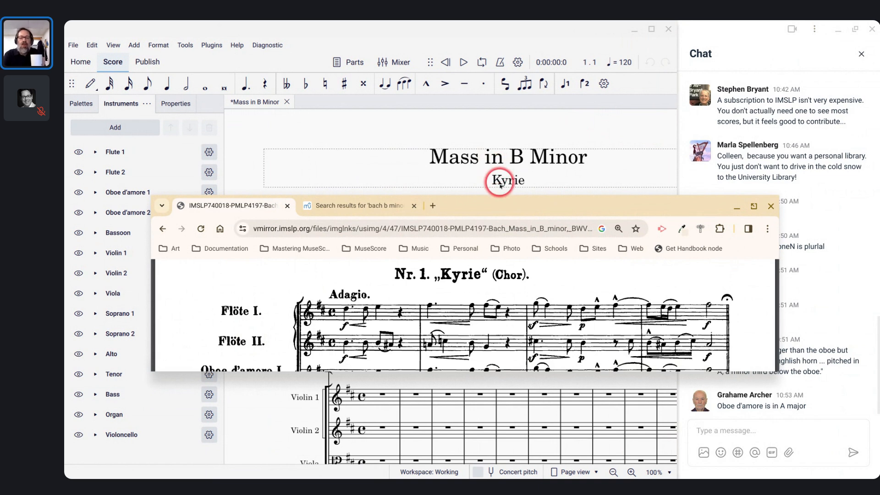
left_click_drag(501, 205, 669, 173)
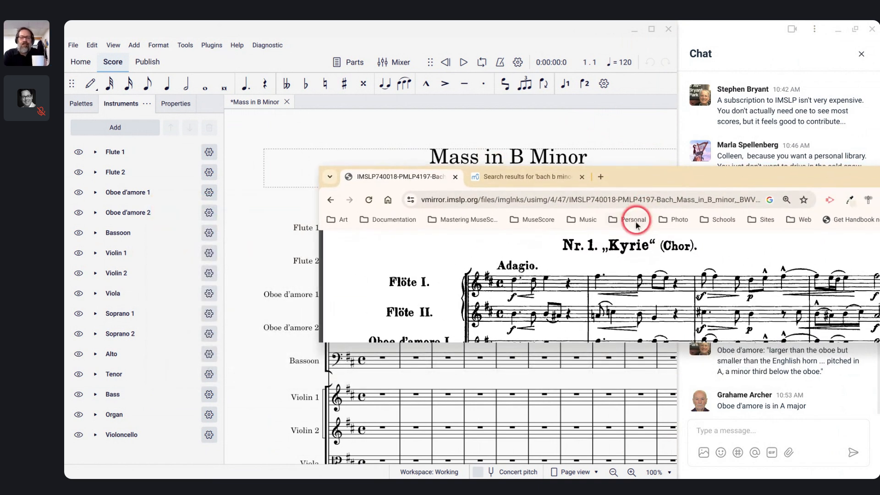
- Examine the key signatures of the flute, oboe d'amore, bassoon and violin staves in the reference score
scroll(616, 268, "down", 3)
scroll(616, 270, "down", 1)
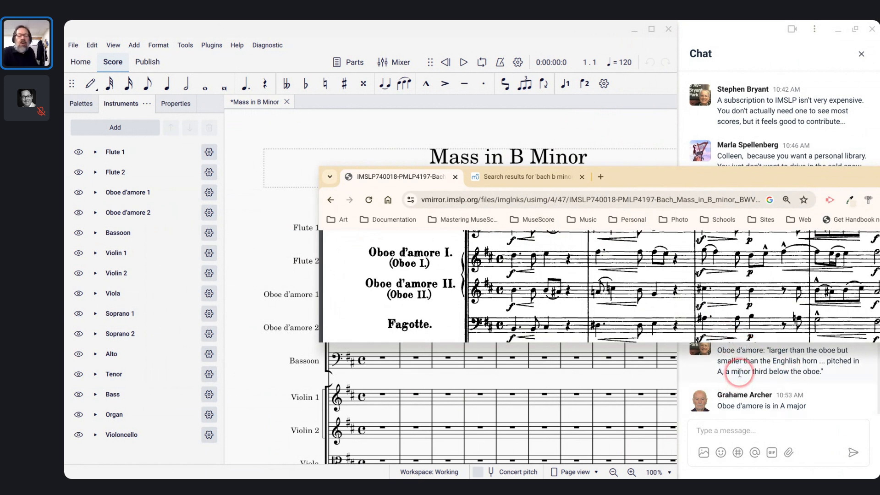
scroll(583, 300, "up", 3)
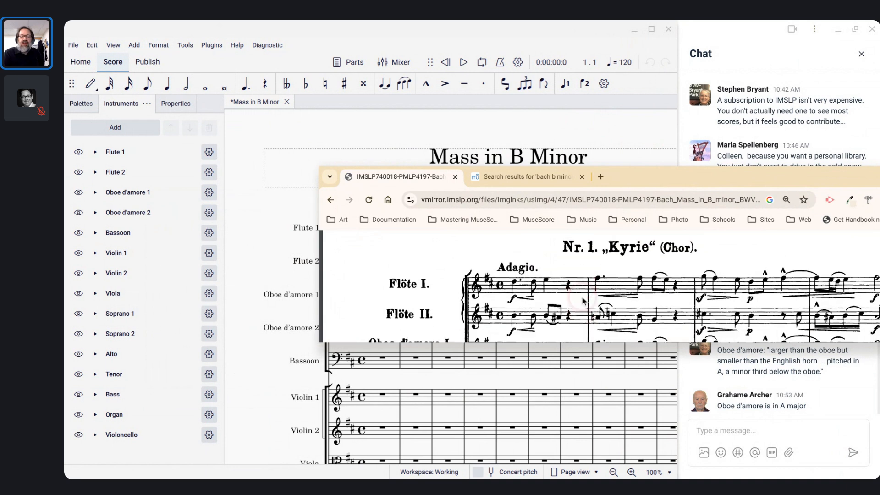
scroll(584, 300, "down", 1)
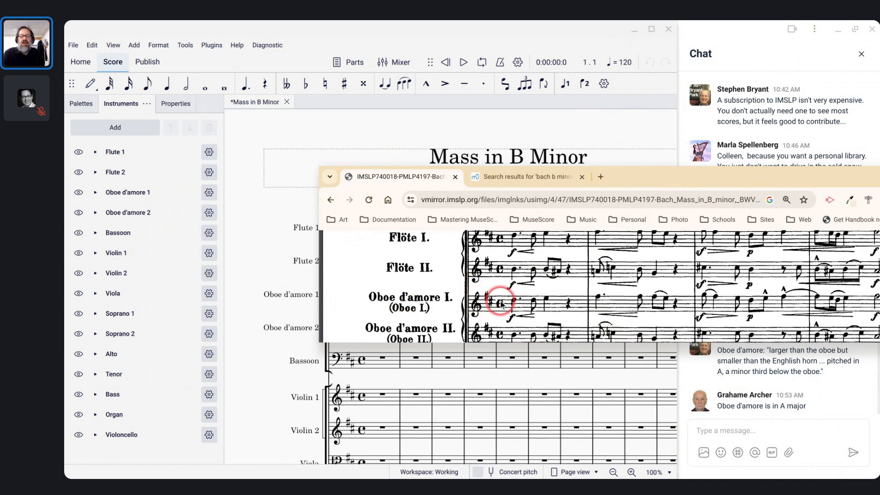
scroll(501, 305, "up", 1)
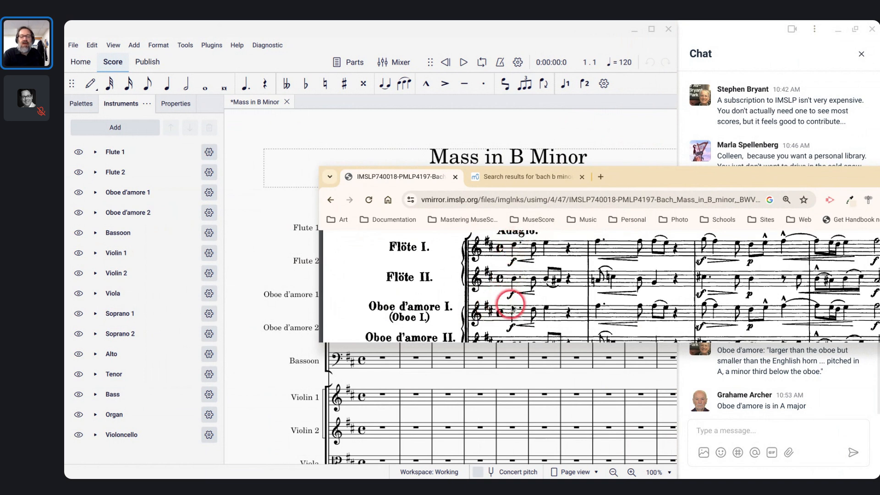
scroll(513, 247, "down", 2)
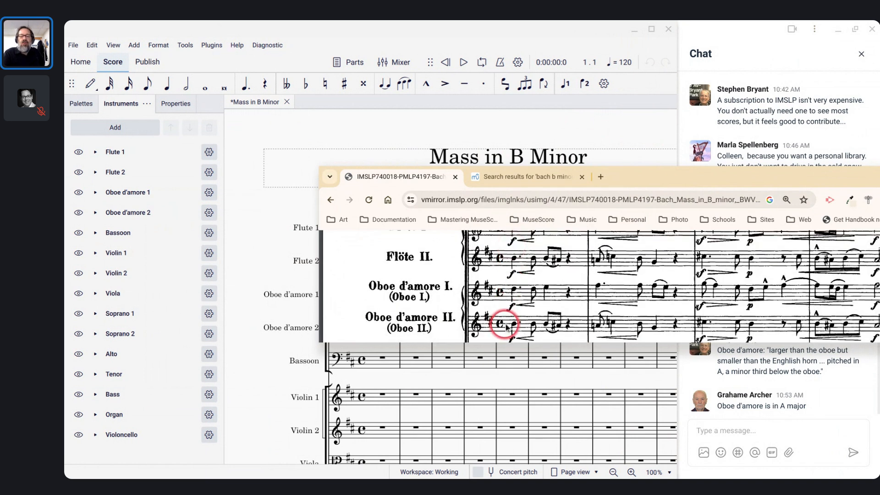
scroll(514, 260, "down", 2)
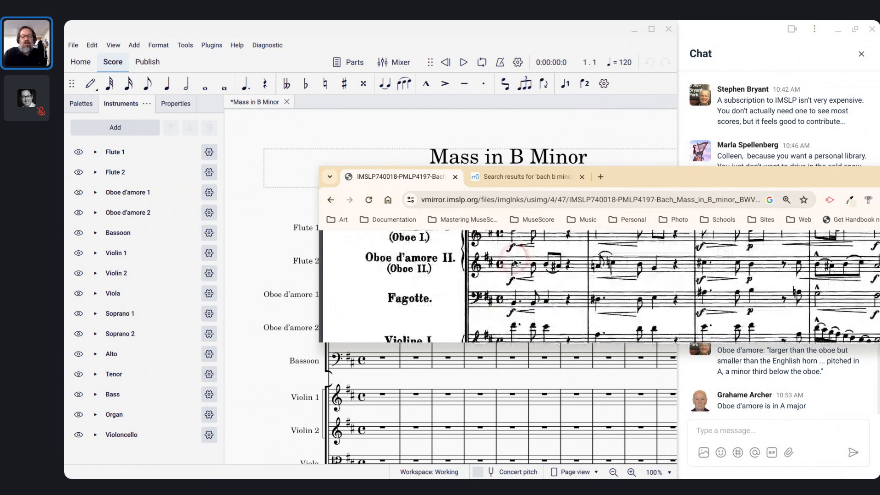
scroll(514, 275, "down", 1)
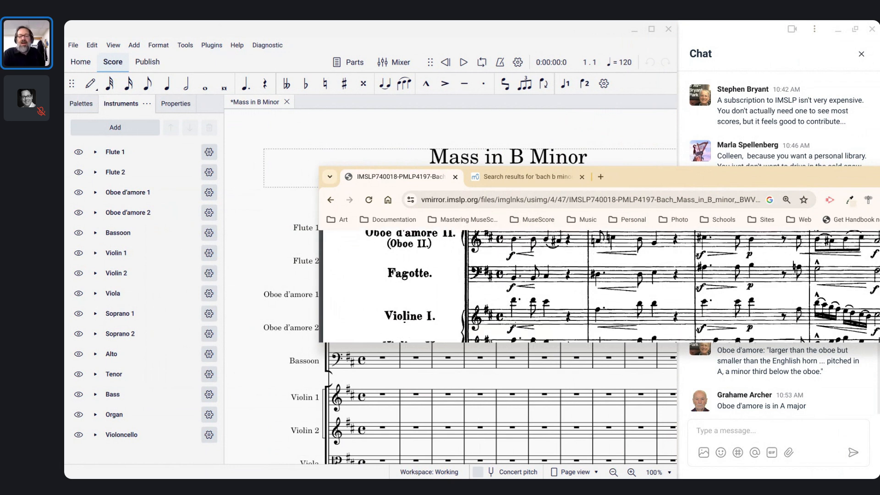
scroll(514, 275, "up", 1)
scroll(514, 275, "down", 2)
scroll(514, 275, "down", 1)
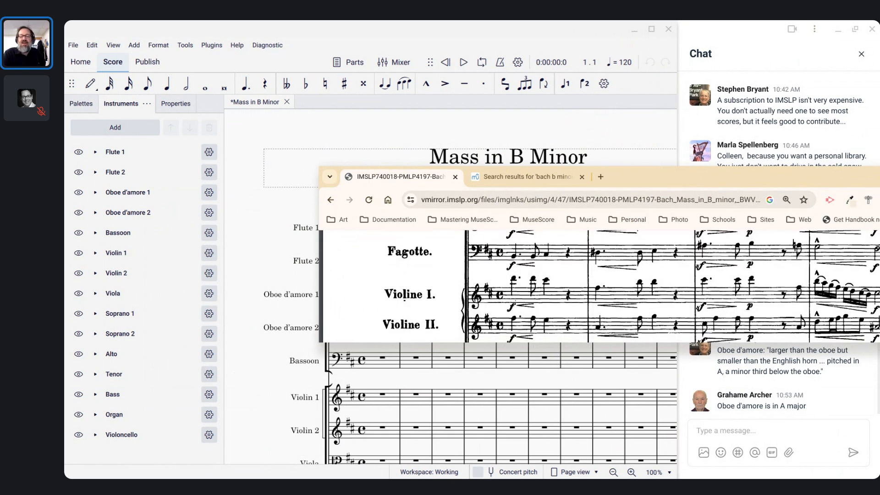
scroll(622, 288, "up", 3)
scroll(601, 287, "up", 3)
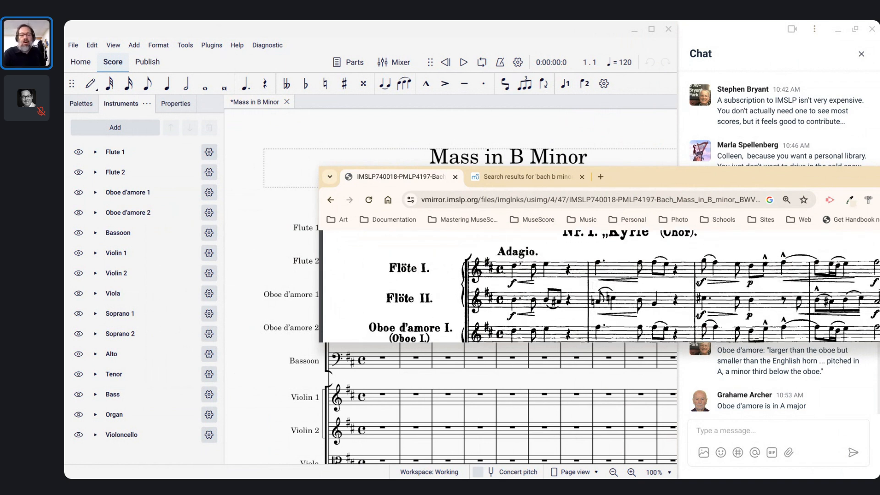
- Move the reference window off the new score's opening staves and check the key signatures from Flute 1 to Violoncello
left_click(235, 265)
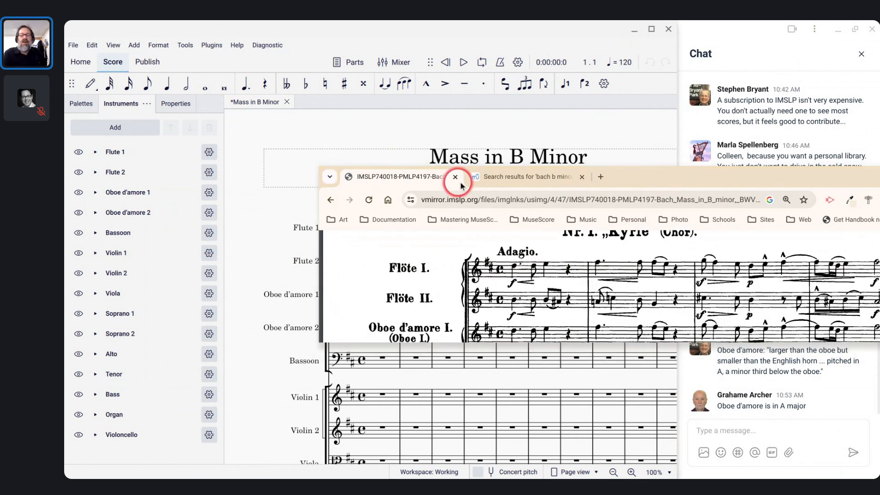
left_click_drag(653, 177, 820, 148)
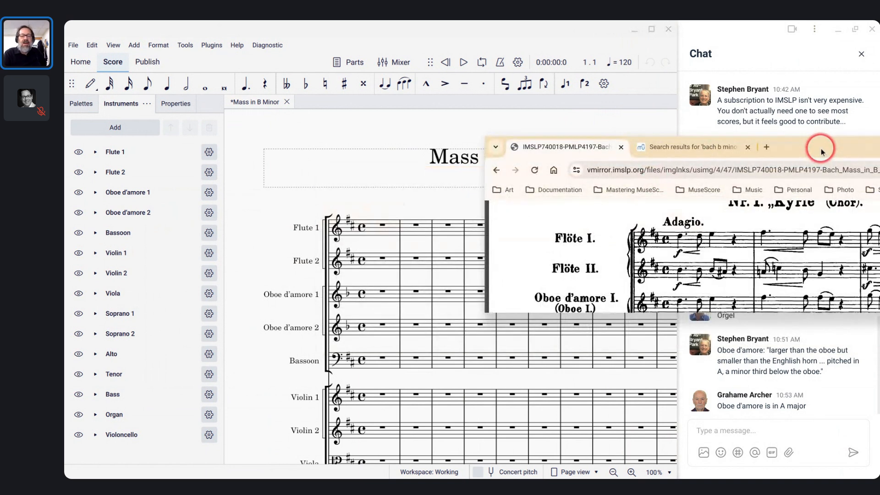
left_click(347, 294)
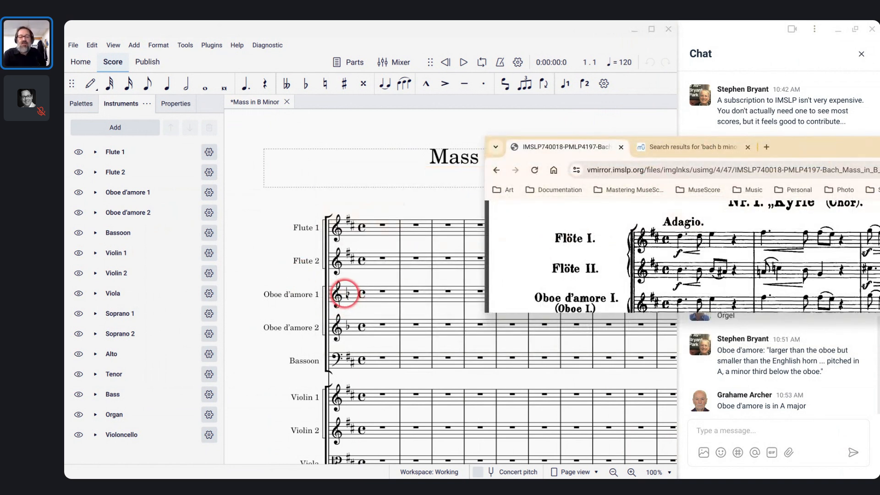
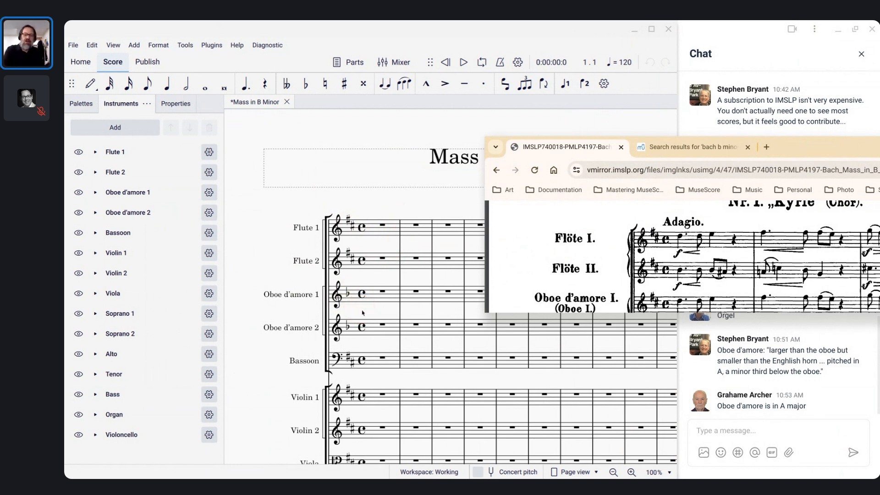
scroll(386, 297, "down", 5)
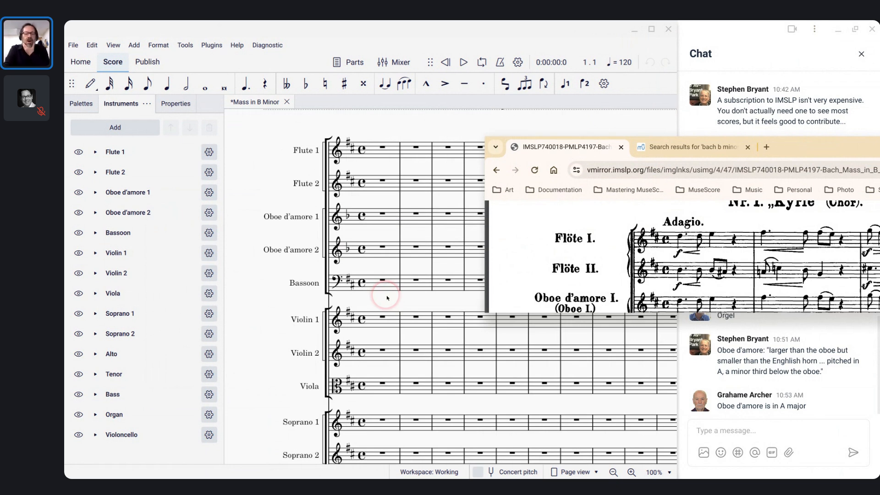
scroll(387, 297, "down", 1)
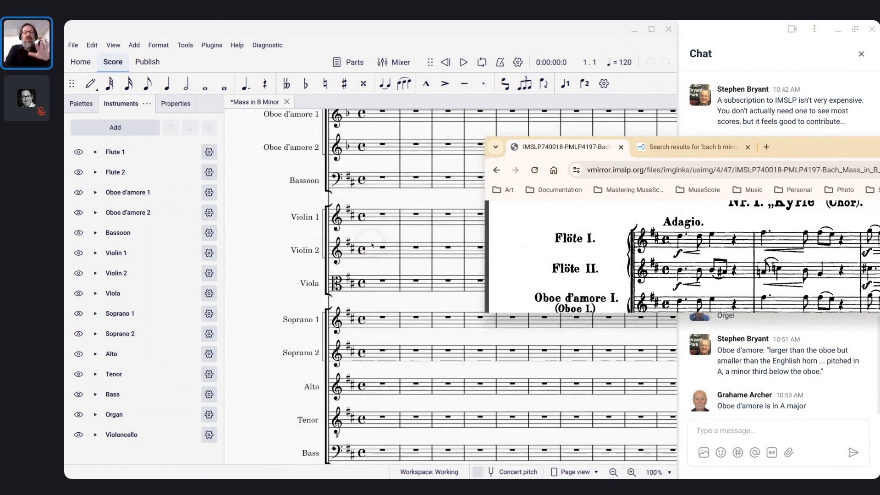
scroll(372, 245, "up", 4)
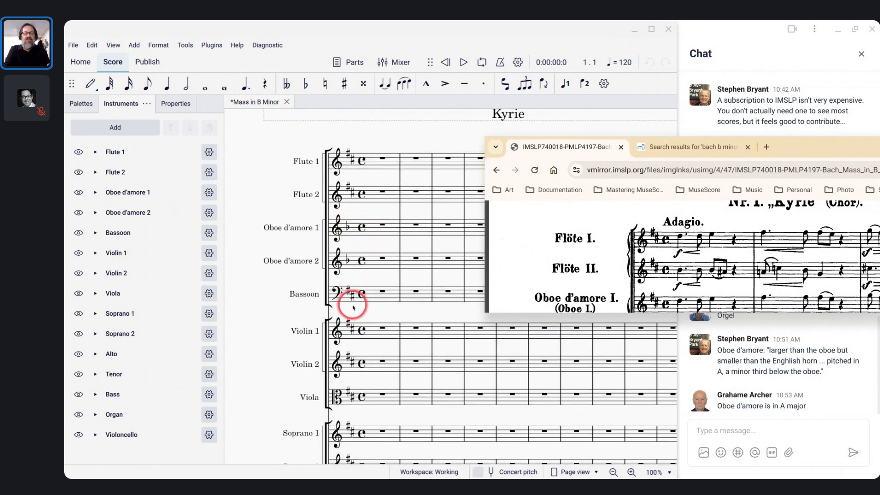
scroll(353, 307, "down", 10)
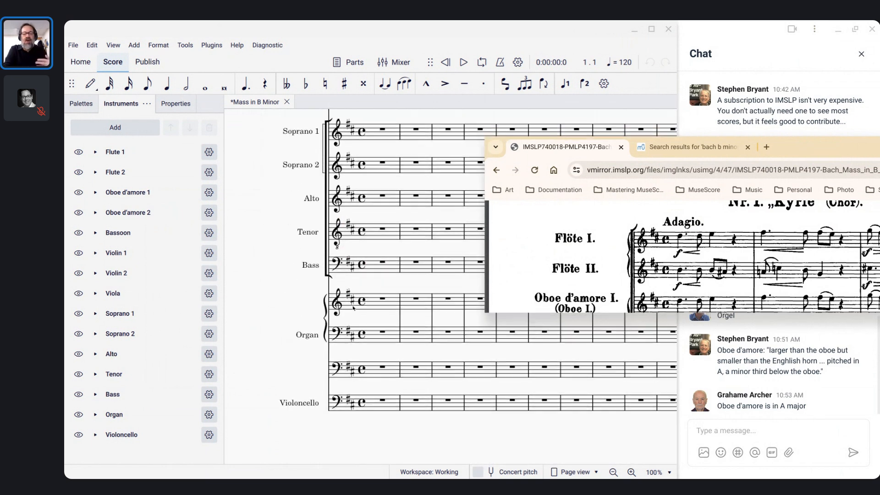
- Switch the score to concert pitch and compare the oboe d'amore key signatures with the reference
left_click(479, 472)
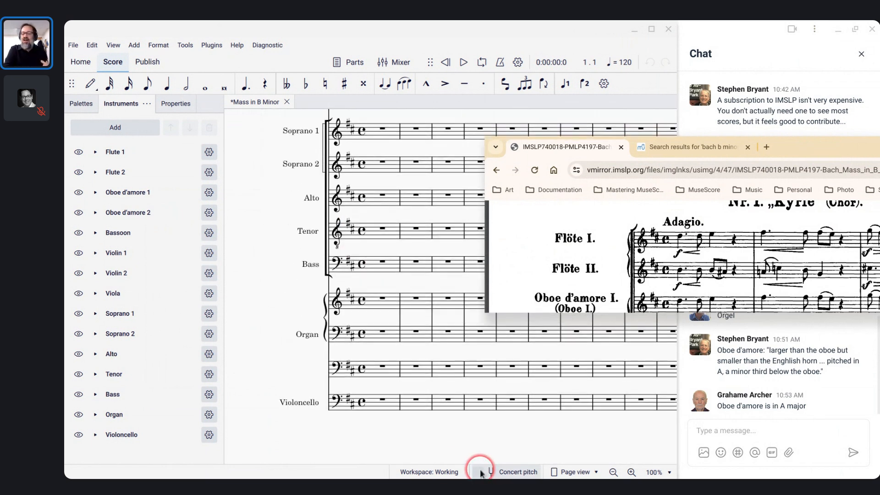
left_click(352, 269)
scroll(353, 270, "up", 5)
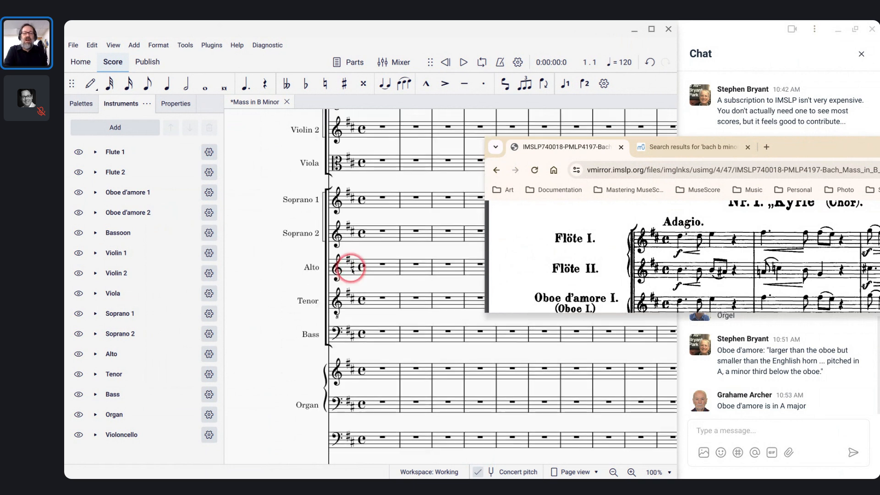
scroll(373, 140, "up", 5)
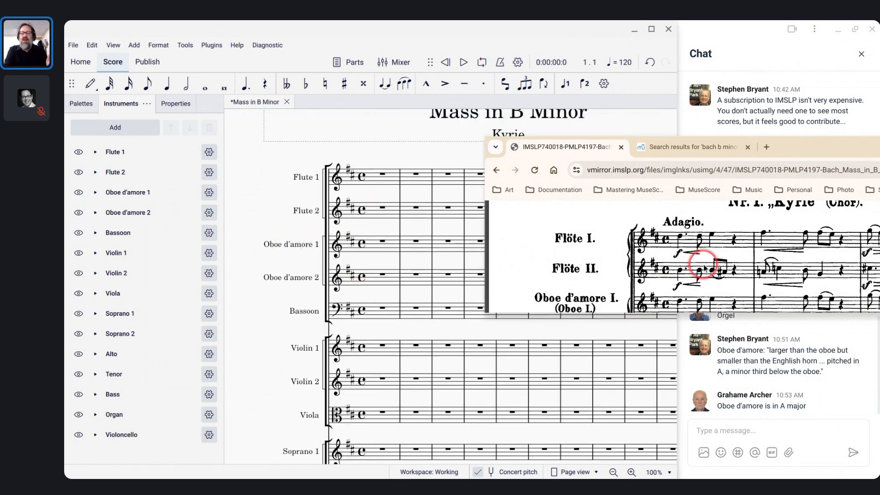
scroll(701, 263, "down", 1)
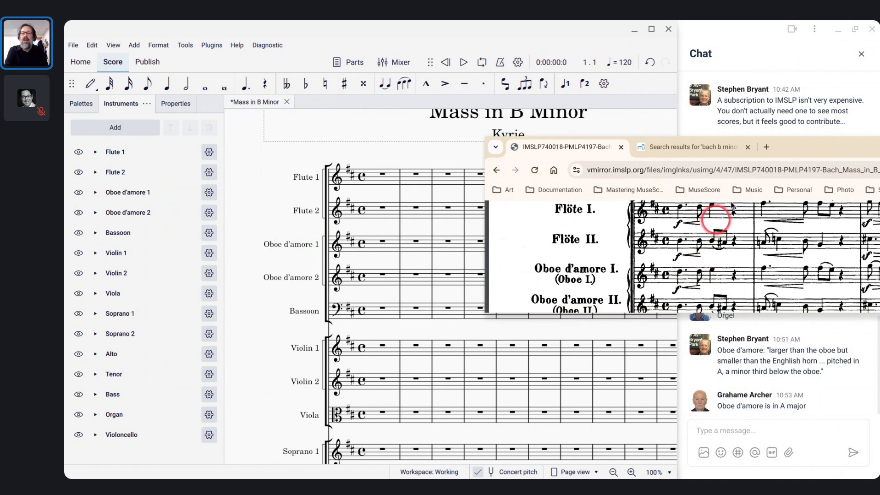
- Bring the reference window fully into view and examine the clefs of its viola and vocal staves
left_click_drag(814, 146, 838, 90)
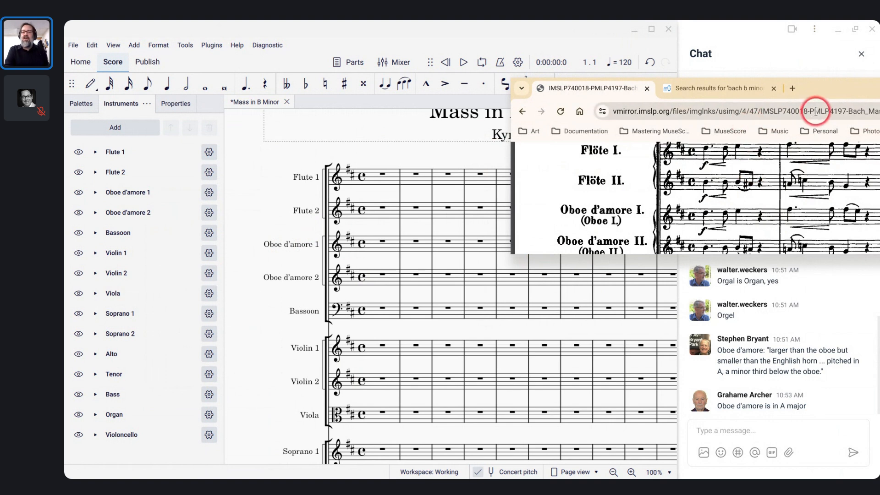
left_click_drag(811, 98, 388, 65)
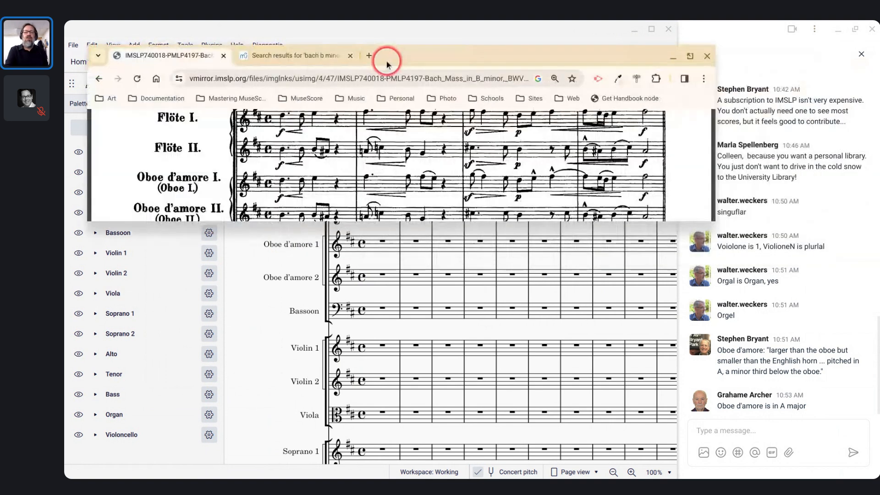
scroll(406, 151, "down", 5)
scroll(406, 151, "down", 10)
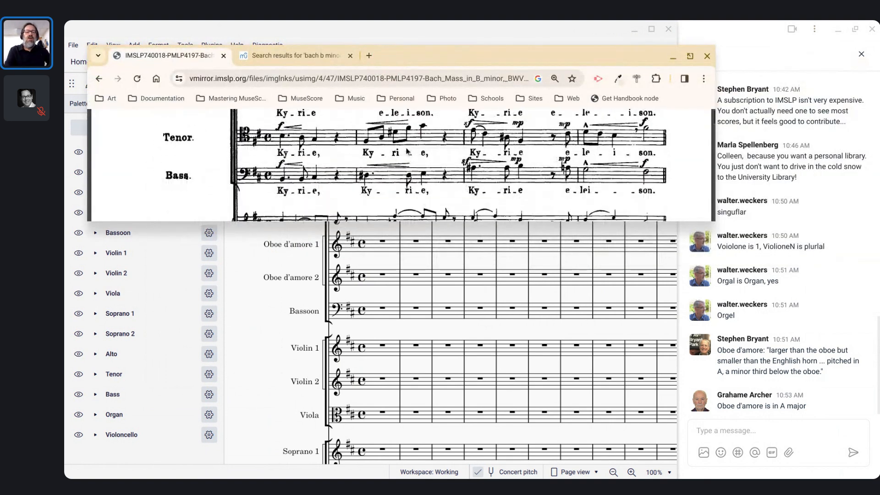
scroll(407, 151, "up", 3)
scroll(406, 165, "up", 3)
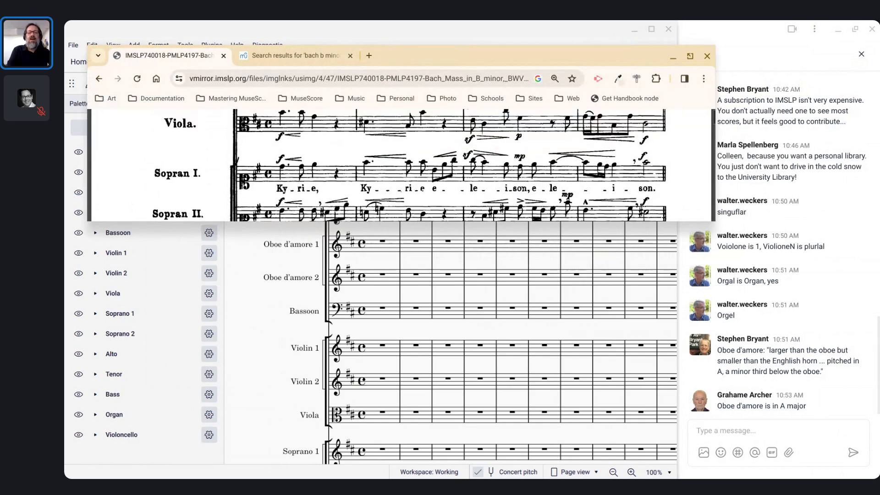
scroll(407, 165, "up", 1)
scroll(406, 165, "down", 1)
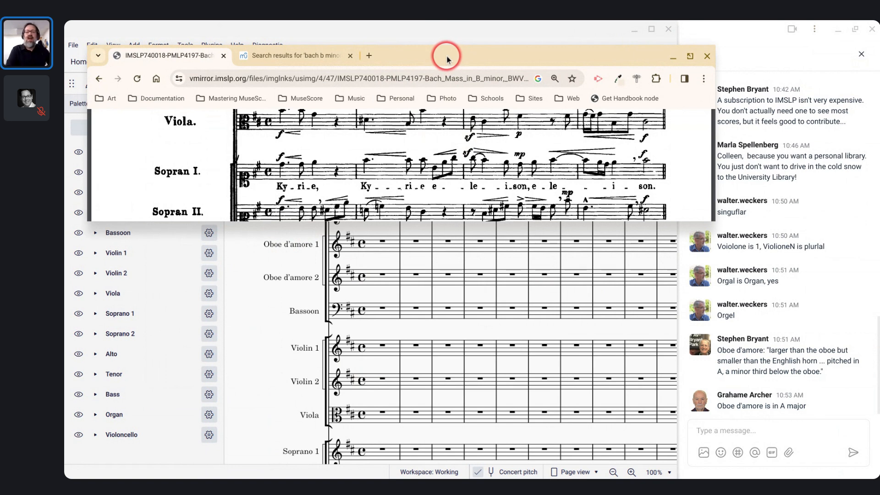
- Return the reference score to its Adagio opening and position its window clear of the new score's first measures
left_click_drag(446, 59, 665, 160)
scroll(640, 286, "up", 5)
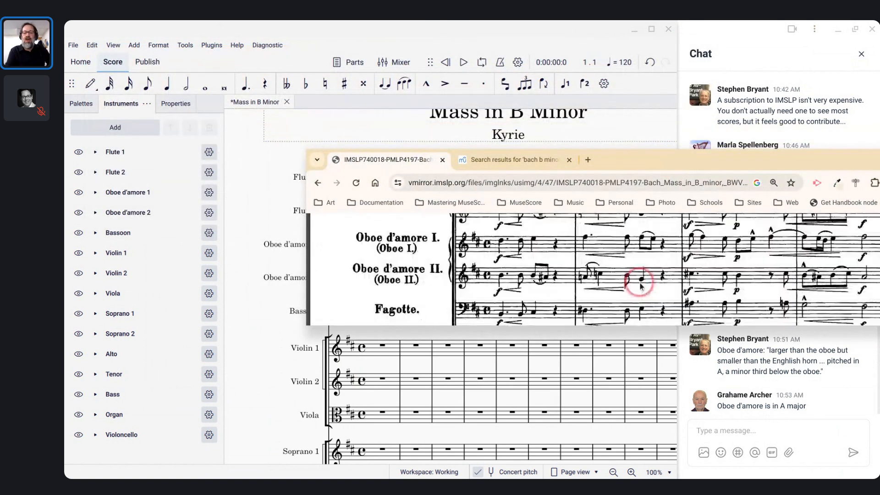
scroll(640, 286, "up", 3)
scroll(641, 286, "down", 2)
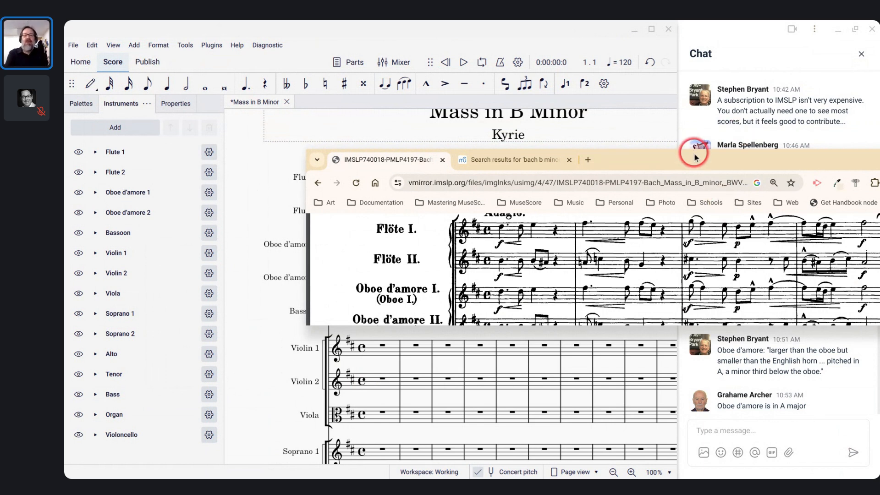
left_click_drag(694, 157, 854, 153)
scroll(394, 173, "right", 2)
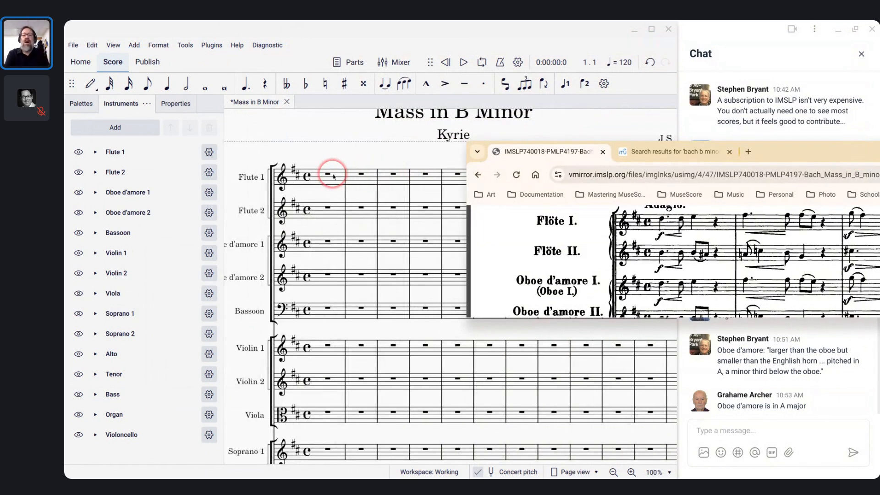
scroll(563, 221, "up", 1)
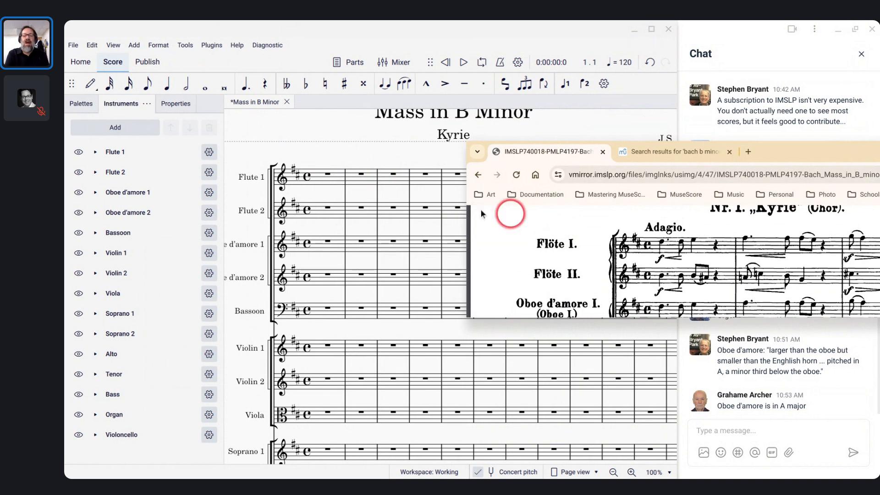
- Add an Adagio tempo marking above the first measure of Flute 1
left_click(329, 175)
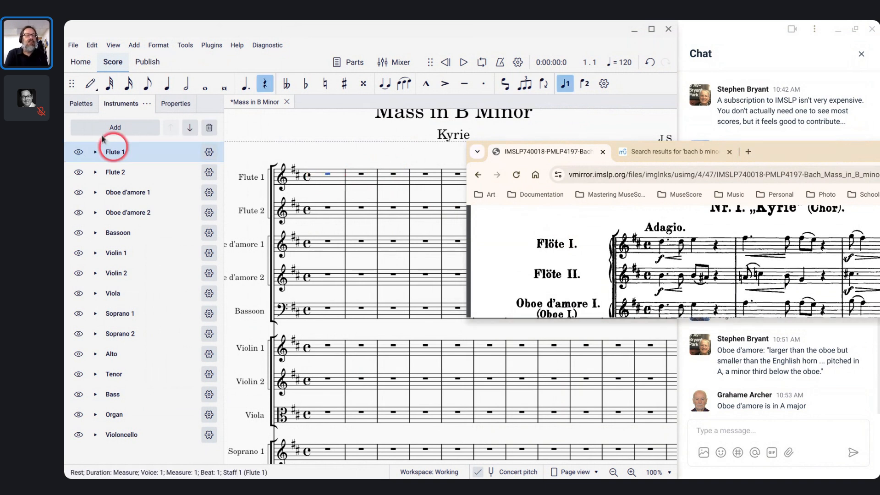
left_click(76, 102)
left_click(102, 104)
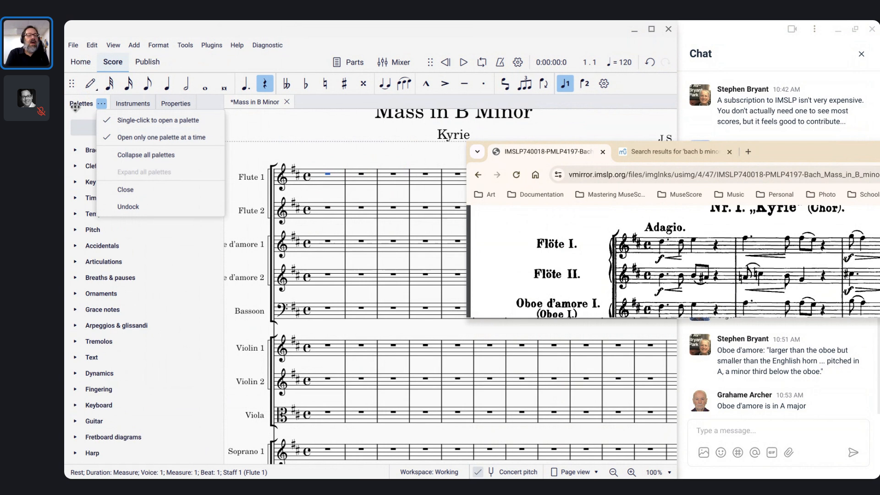
left_click(255, 154)
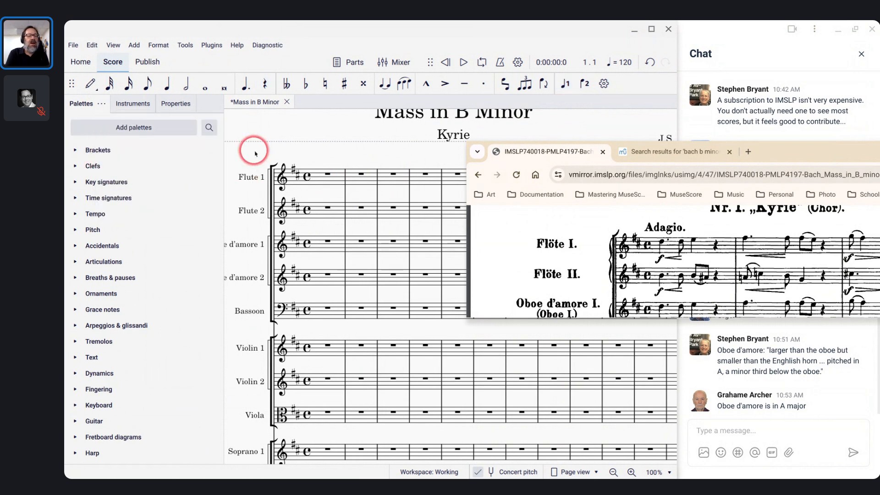
left_click(81, 216)
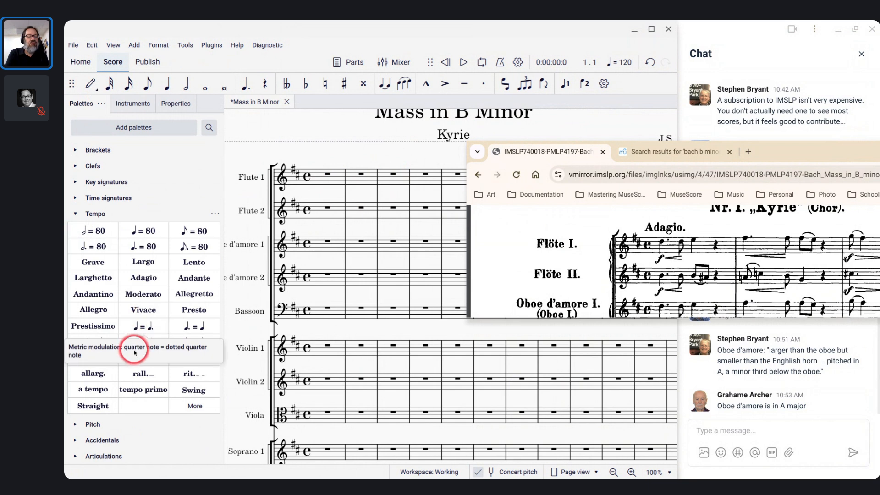
left_click(137, 280)
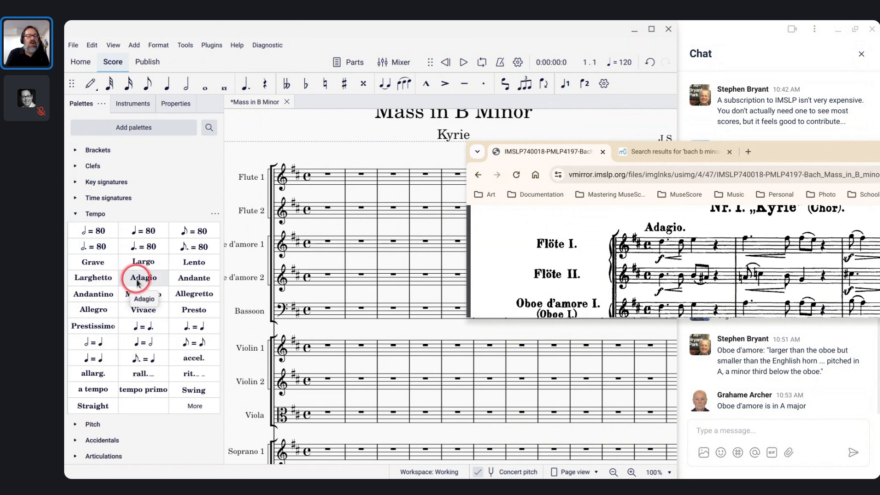
left_click(326, 174)
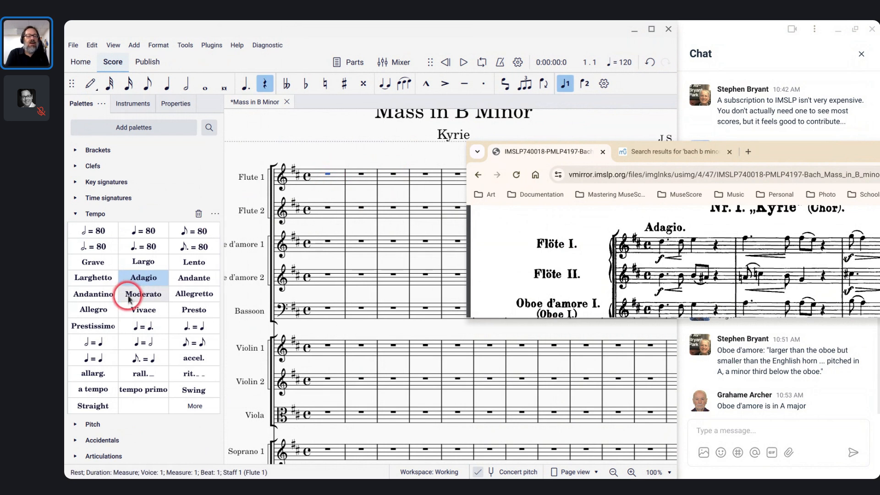
left_click(139, 279)
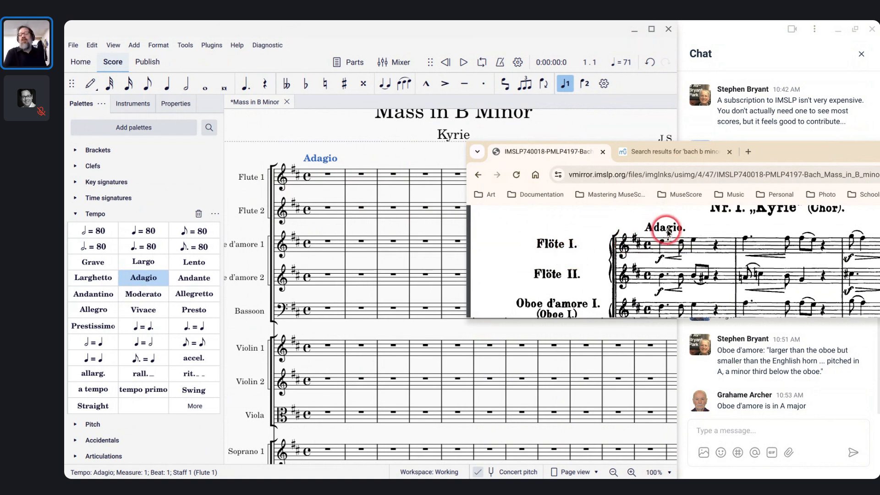
- Enter a dotted quarter D5, an eighth D5 and a quarter E5 in measure 1 of Flute 1
scroll(669, 232, "down", 1)
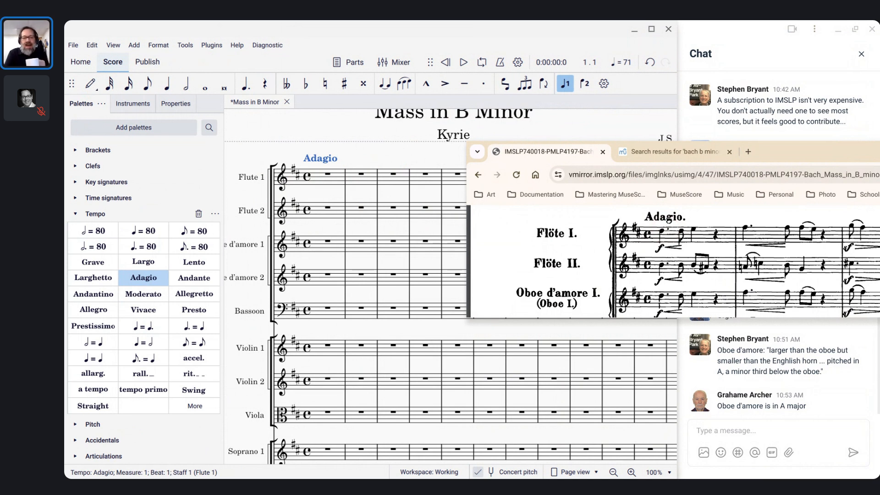
scroll(667, 225, "down", 3)
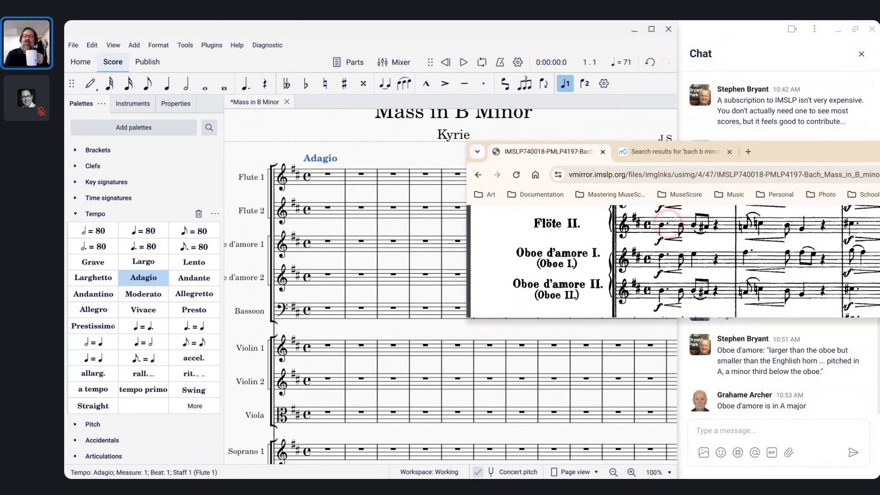
scroll(667, 224, "up", 2)
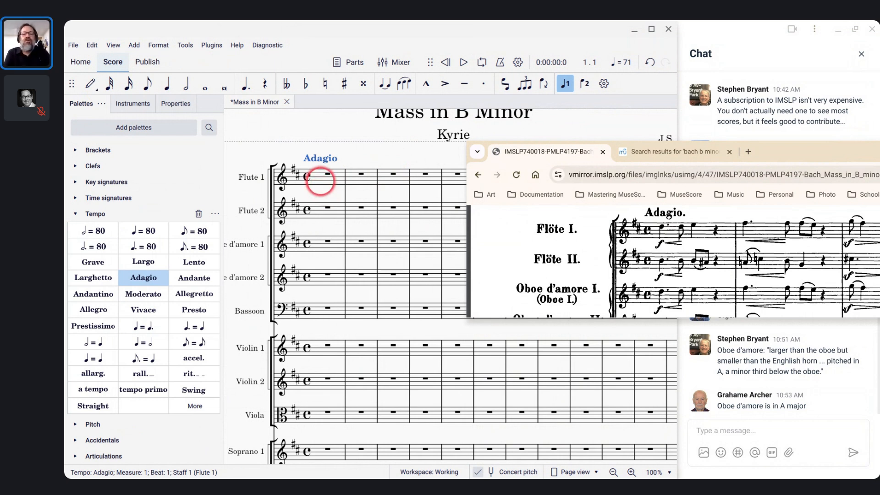
left_click(321, 183)
key("n")
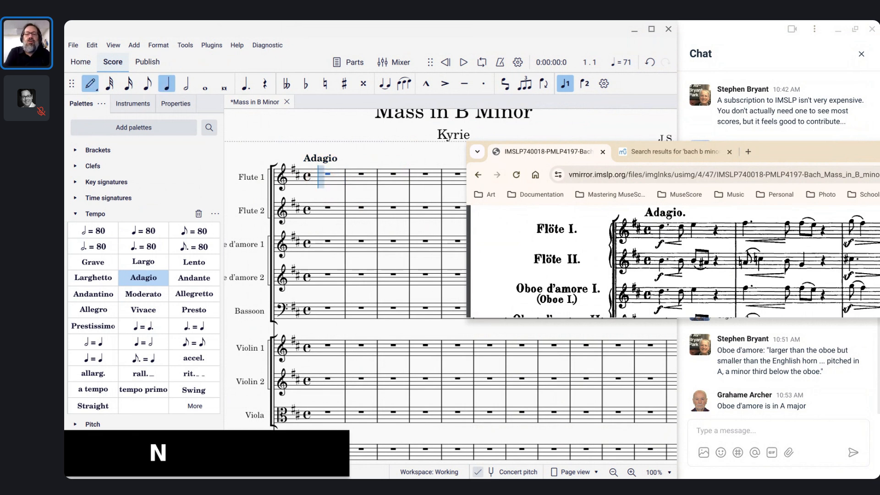
scroll(355, 203, "up", 5)
scroll(357, 204, "up", 3)
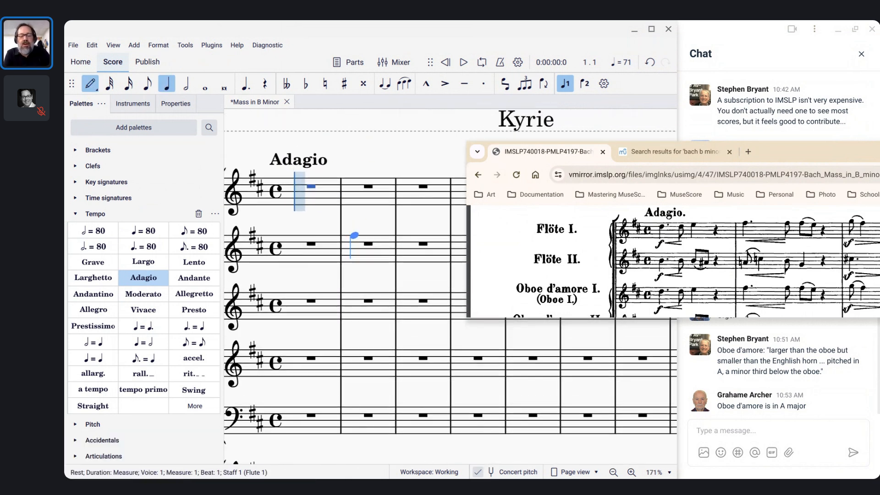
key("5")
key("period")
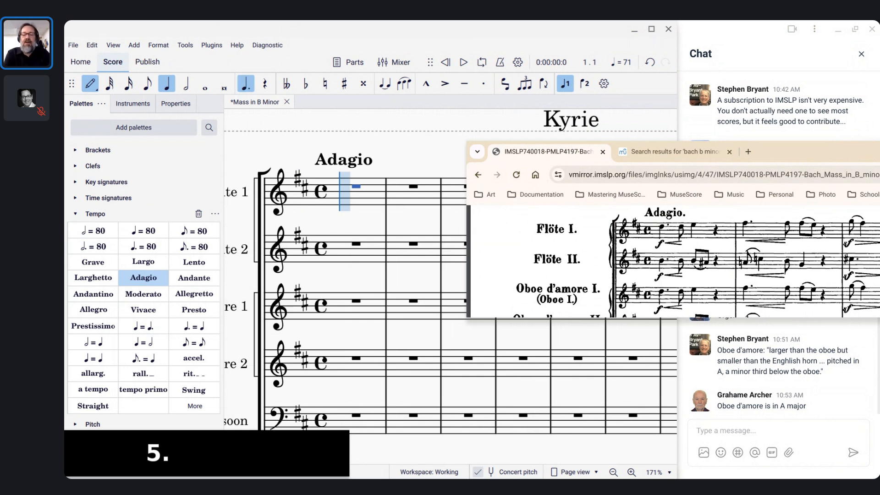
key("d")
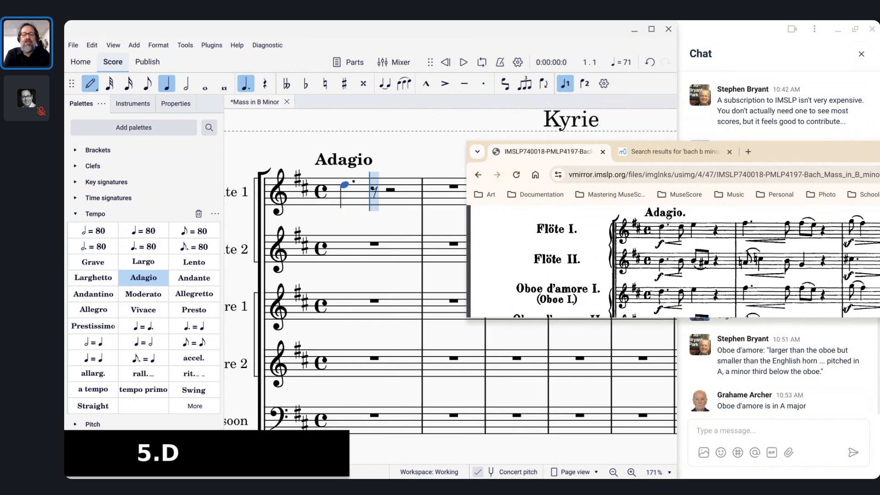
key("4")
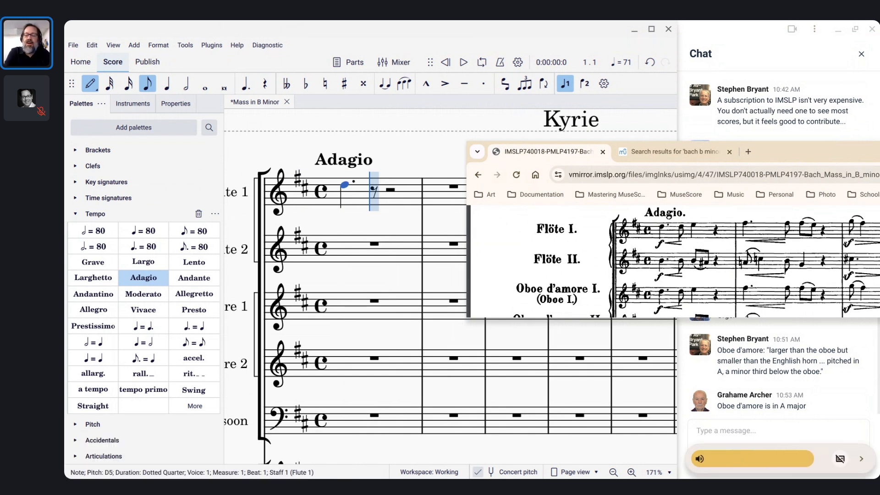
key("d")
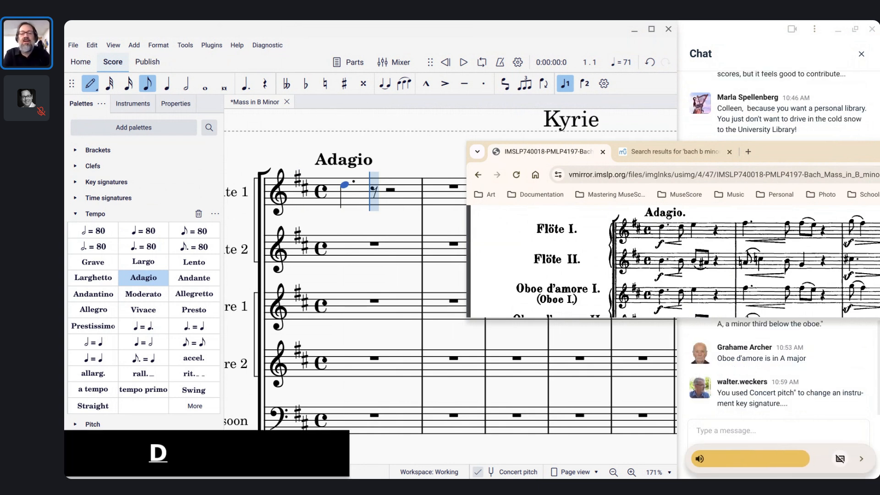
key("5")
key("e")
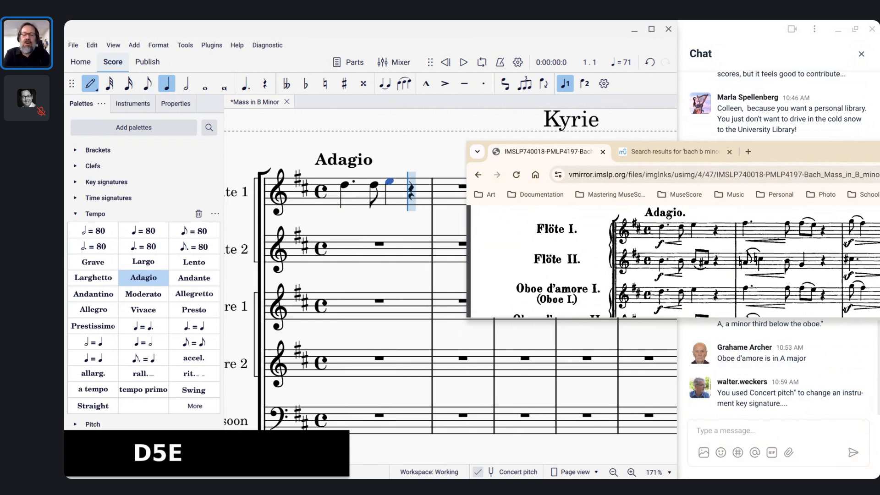
- Switch to the terminal, run set-sample-rate 44100 in a new session and return to the score
key("alt+Tab")
key("alt+Tab")
key("alt+Tab")
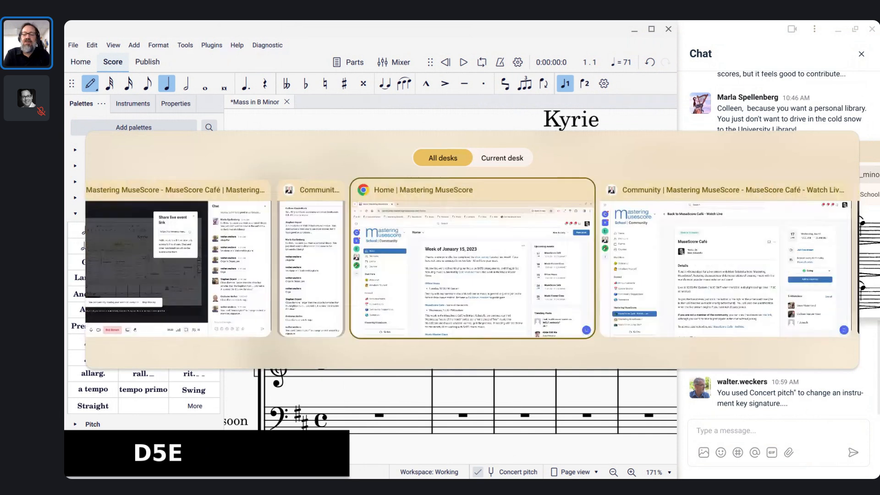
key("alt+Tab")
key("alt+Tab")
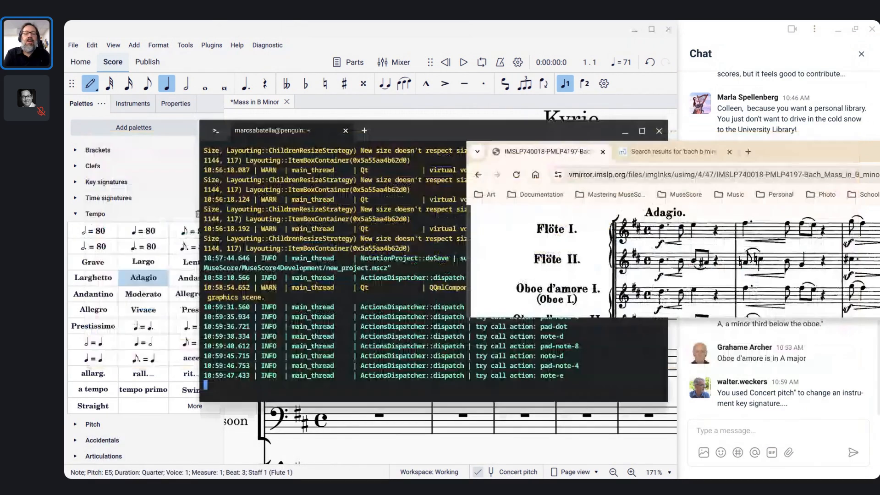
left_click(363, 133)
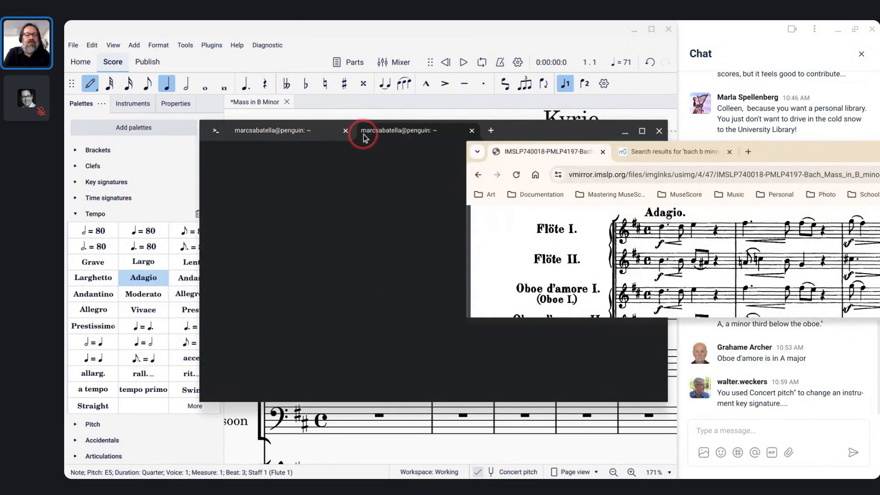
type("s")
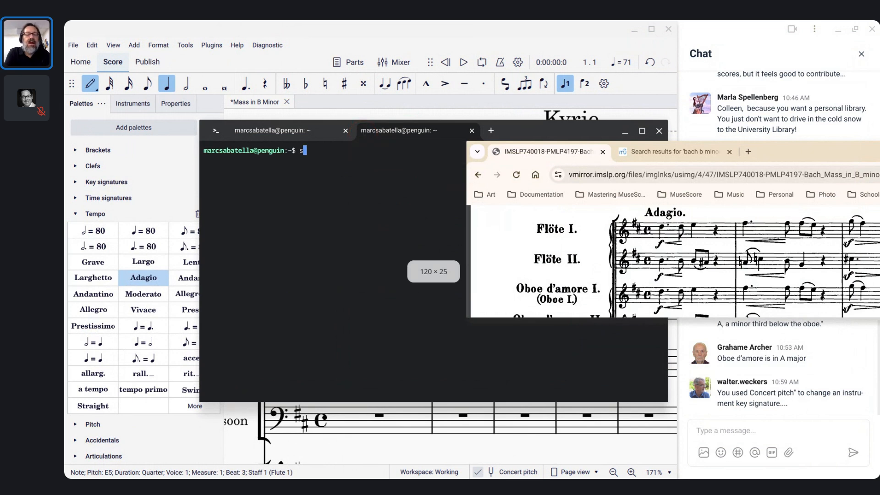
type("et-sample-rate ")
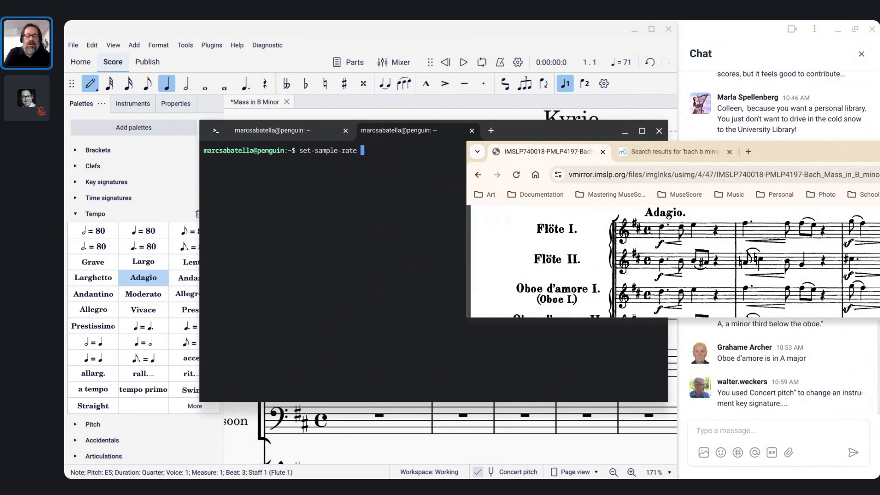
type("44100")
key("Return")
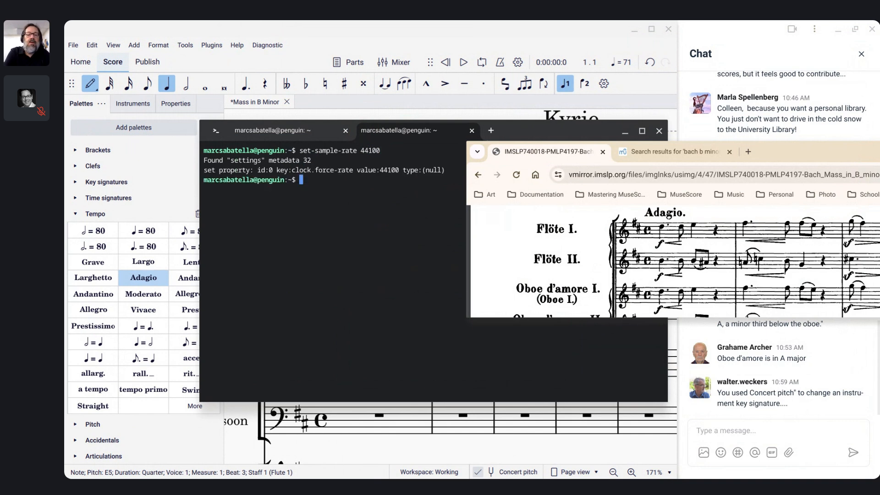
key("alt+Tab")
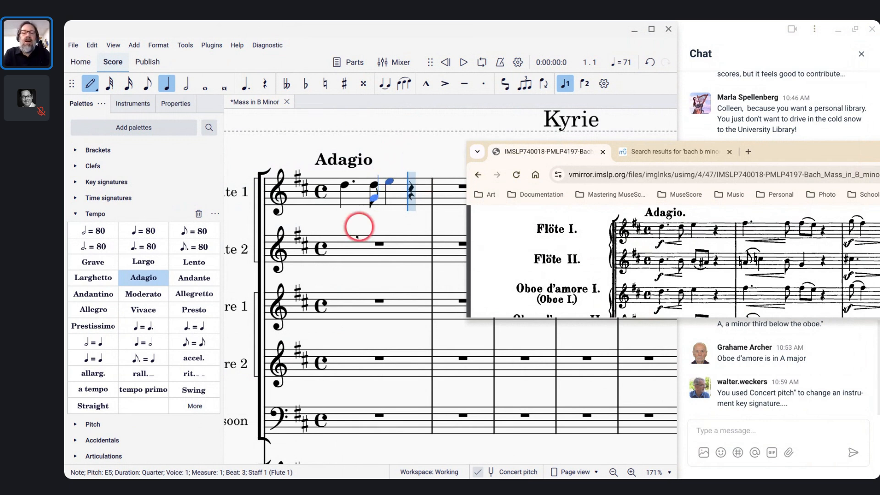
- Enter a dotted quarter F-sharp, an eighth F-sharp and eighths F-sharp and E in measure 2 of Flute 1, ending note input
scroll(352, 252, "right", 3)
key("ctrl+Right")
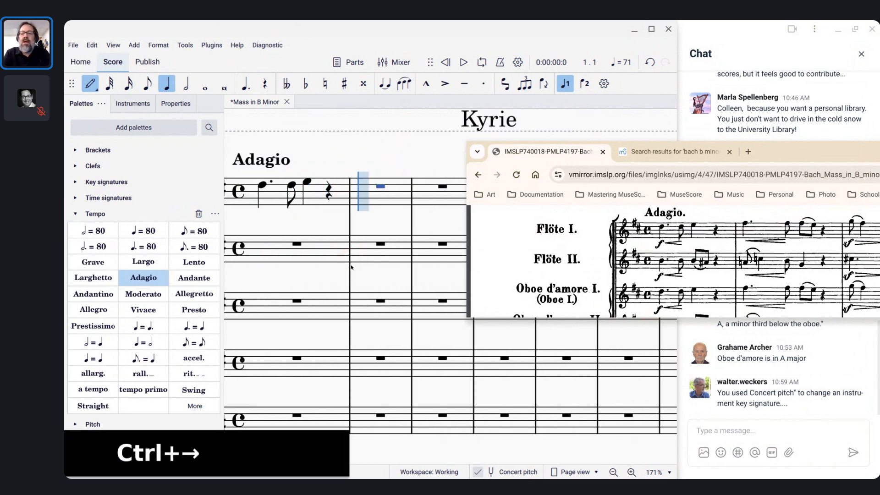
key("5")
key("period")
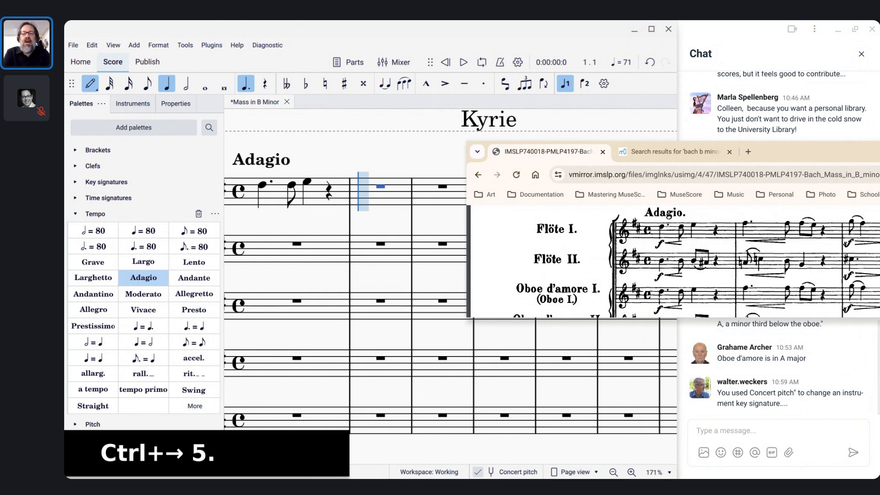
key("f")
key("4")
key("f")
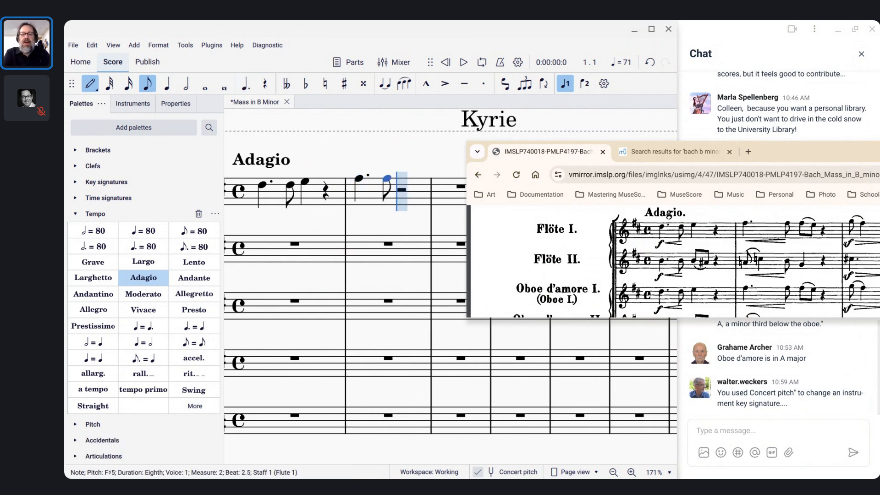
key("f")
key("e")
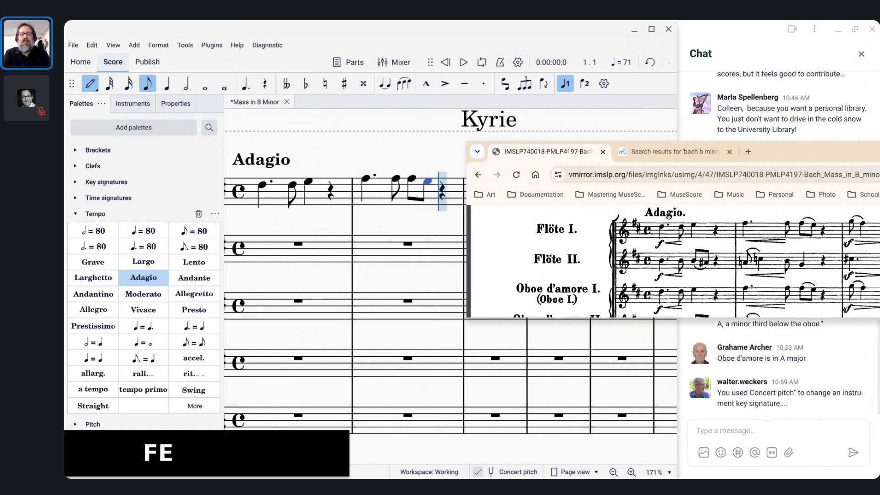
key("Escape")
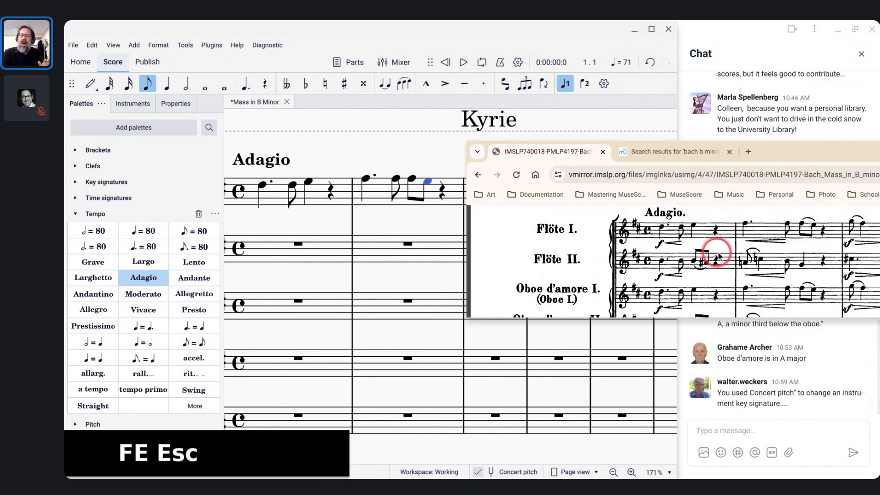
- Compare the first two flute measures of the reference, including slurs and dynamics, with the start of the new score
scroll(633, 274, "down", 1)
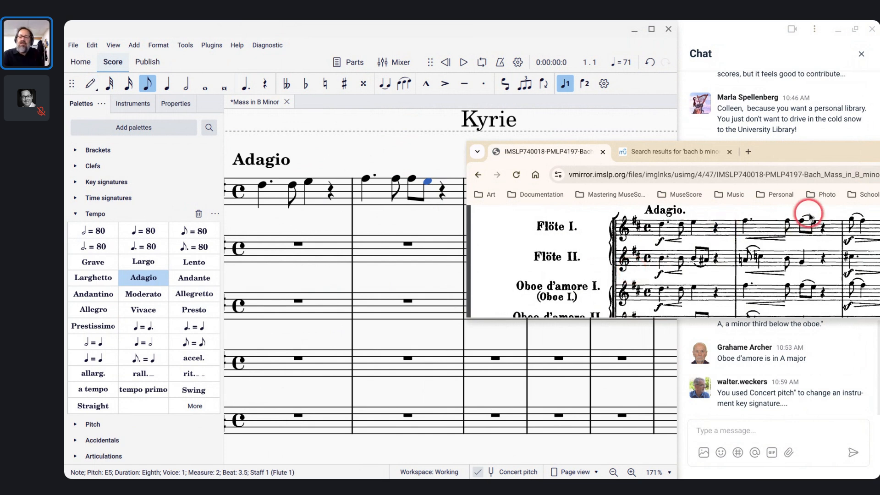
scroll(786, 265, "down", 1)
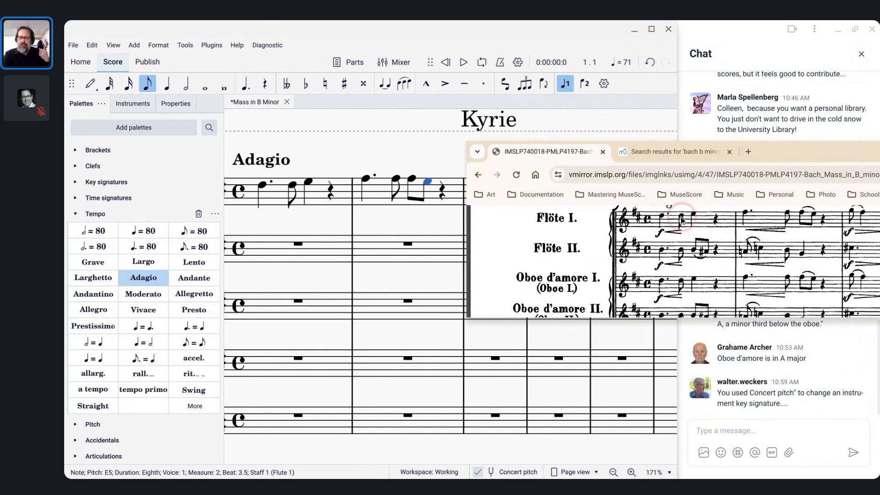
scroll(668, 220, "up", 2)
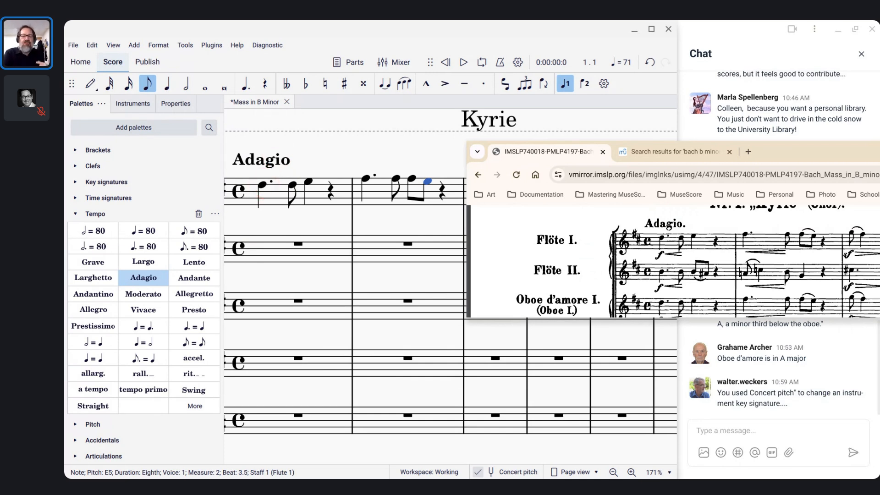
scroll(262, 236, "up", 1)
scroll(262, 236, "left", 1)
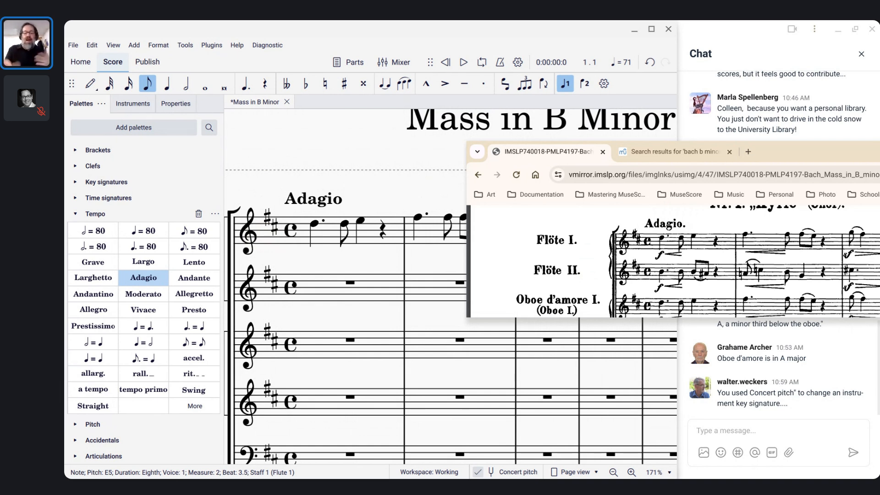
mouse_move(485, 477)
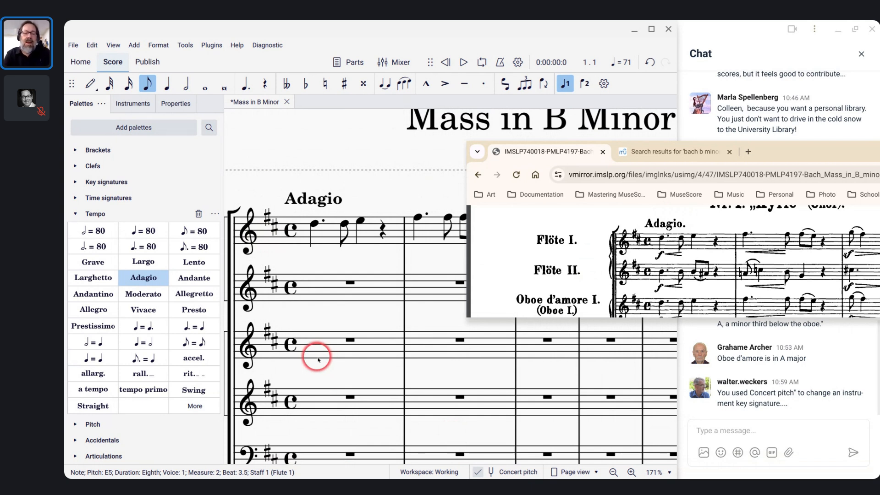
scroll(318, 358, "left", 3)
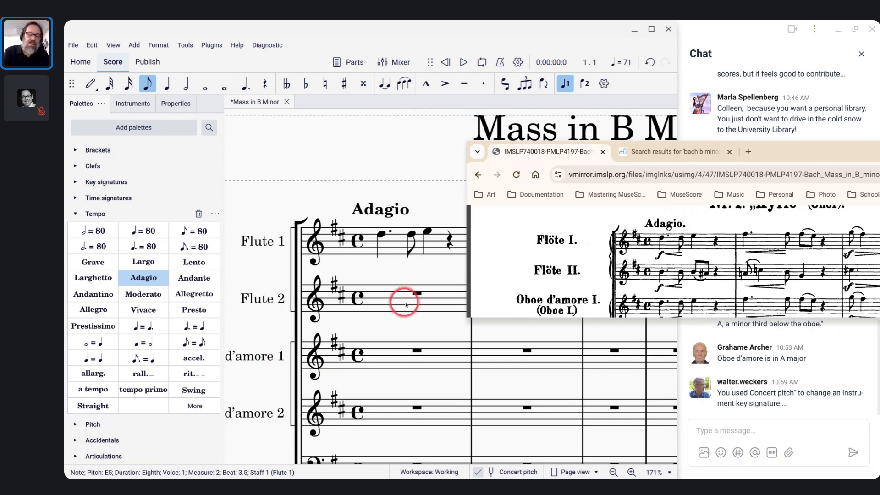
- Move the reference score window down so it no longer covers measure 2 of Flute 1
scroll(406, 304, "down", 3)
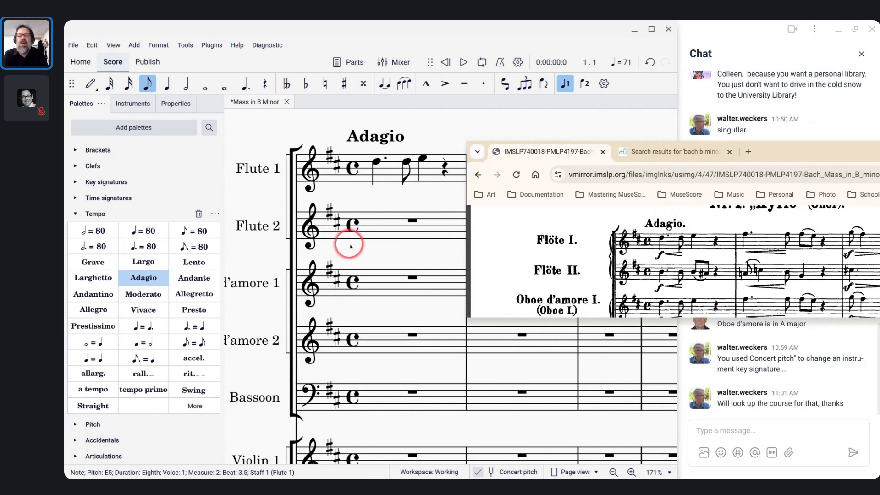
scroll(348, 242, "right", 2)
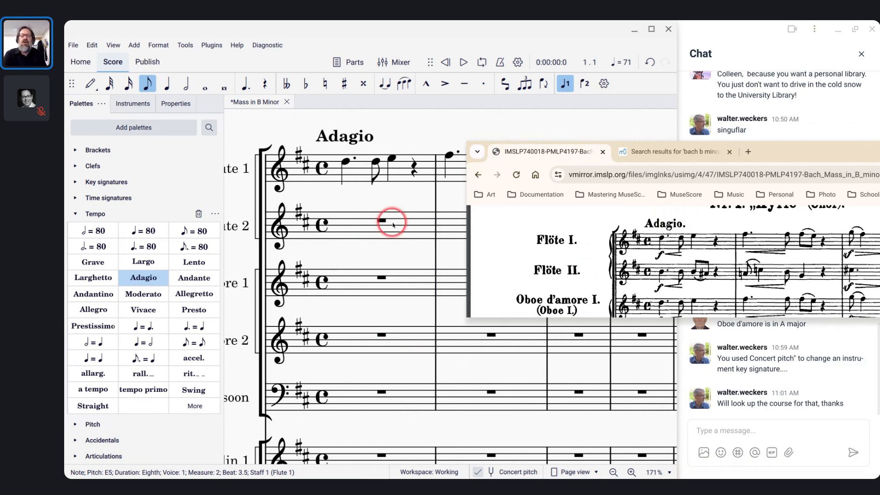
left_click_drag(793, 156, 760, 216)
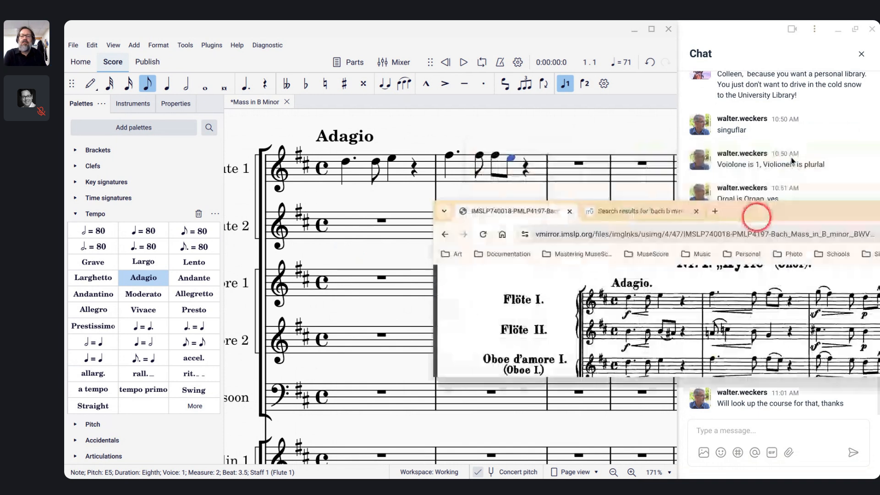
- Try a slur from the third-beat F-sharp to the E in measure 2 of Flute 1, and remove it again
left_click(495, 157)
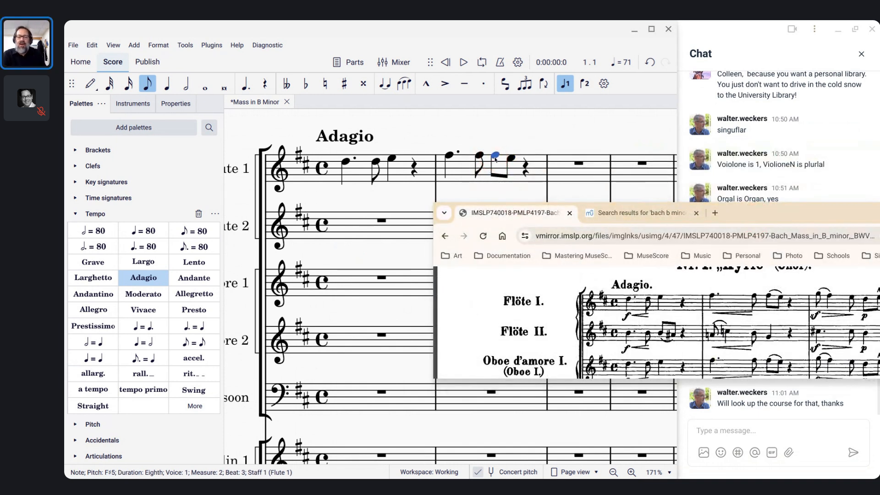
key("s")
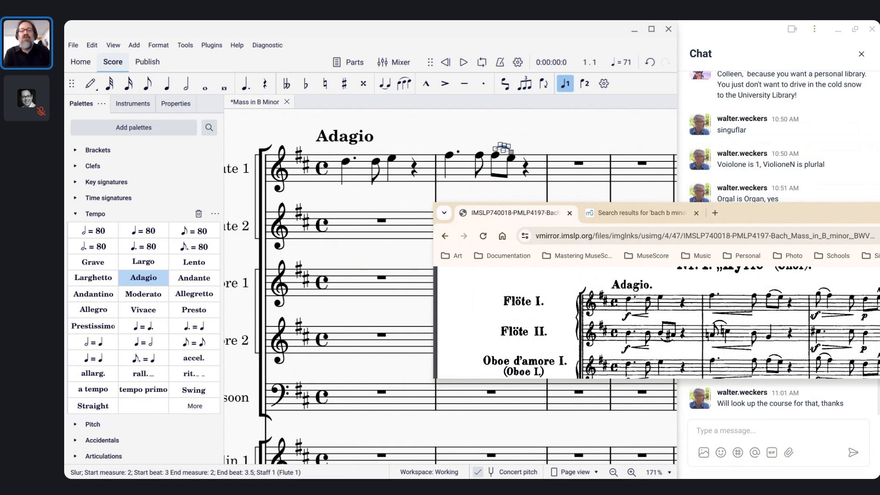
key("Escape")
key("BackSpace")
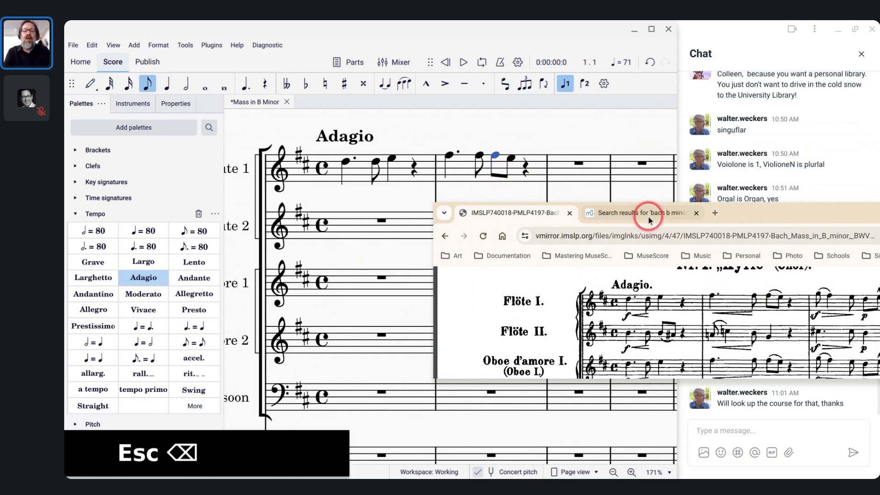
- Try one slur over all four notes in measure 2 of Flute 1, and undo it
left_click(448, 157)
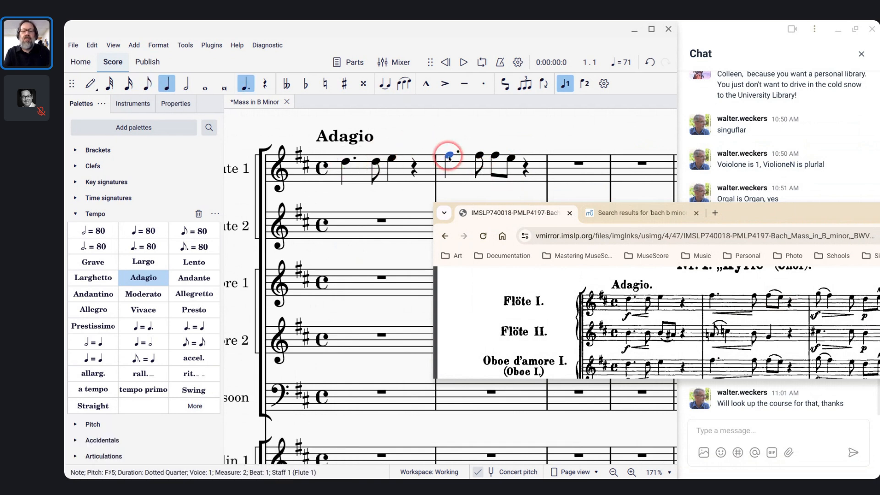
left_click(512, 161, "shift")
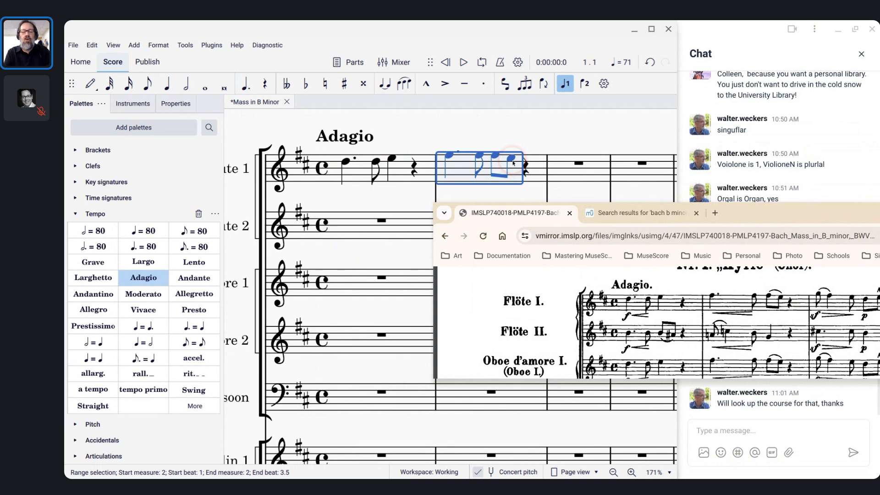
key("s")
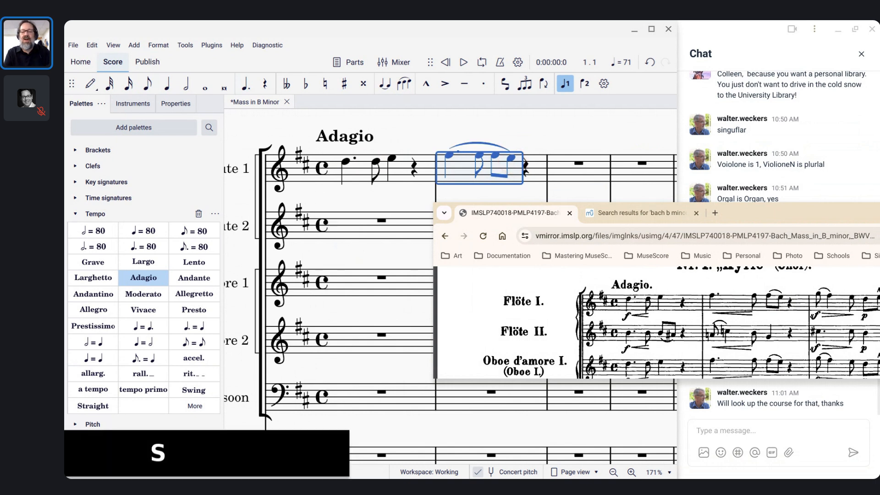
key("ctrl+z")
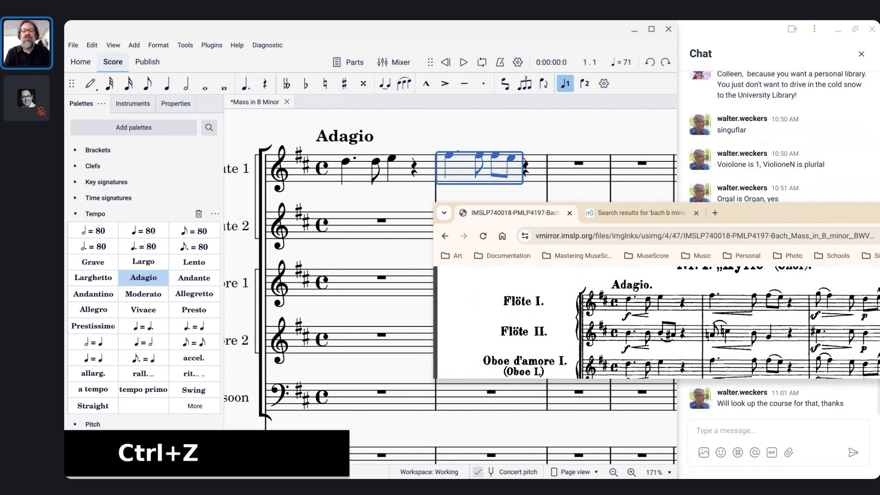
- Slur the beamed F-sharp and E eighths in measure 2 of Flute 1
left_click(495, 157)
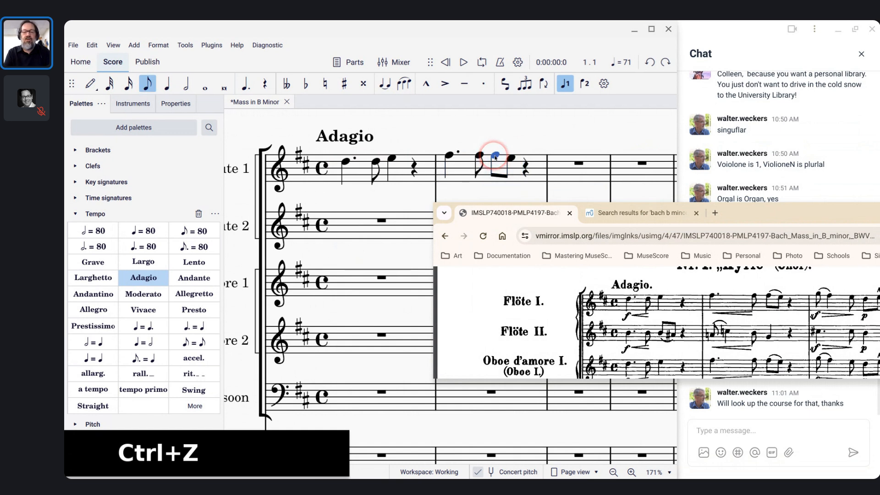
key("s")
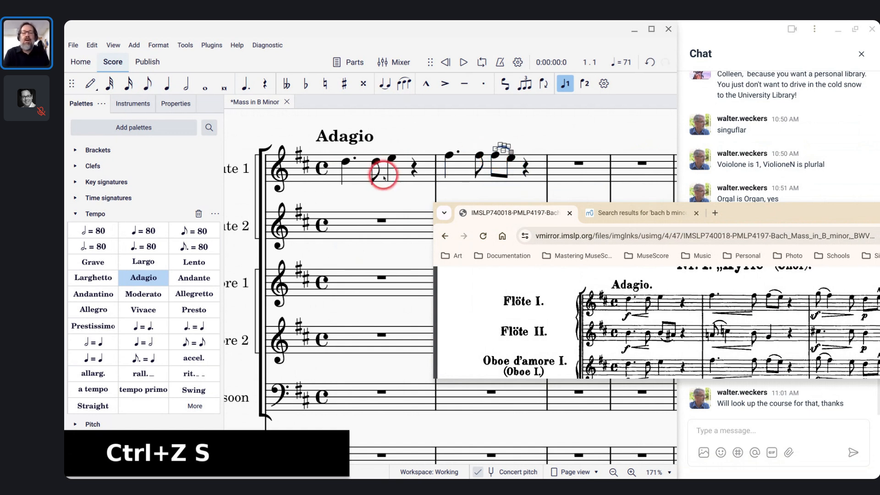
- Add an f dynamic on the first note of Flute 1 and a crescendo hairpin under the dotted quarter and eighth in measure 1
left_click(346, 161)
left_click(73, 218)
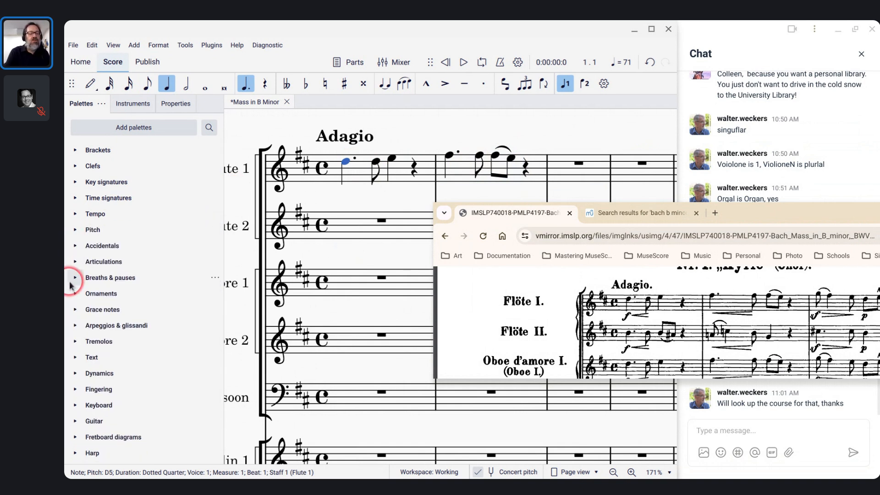
left_click(68, 375)
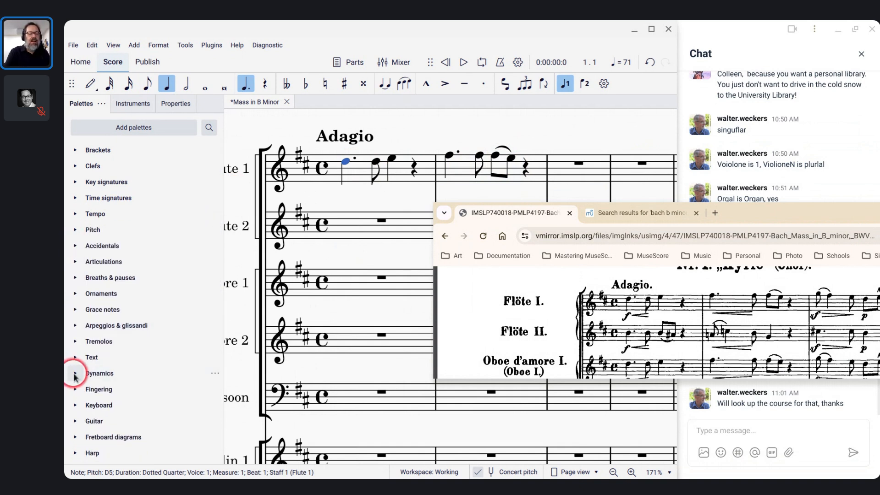
left_click(84, 404)
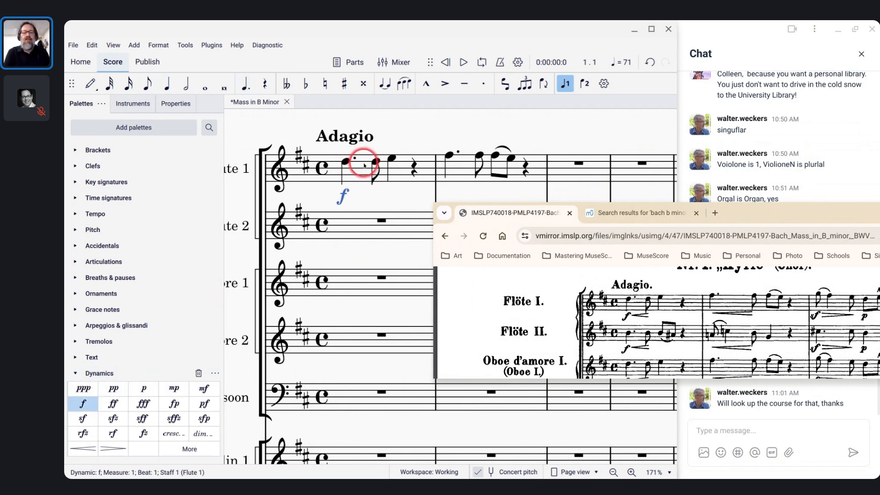
left_click(355, 162)
key("shift+Right")
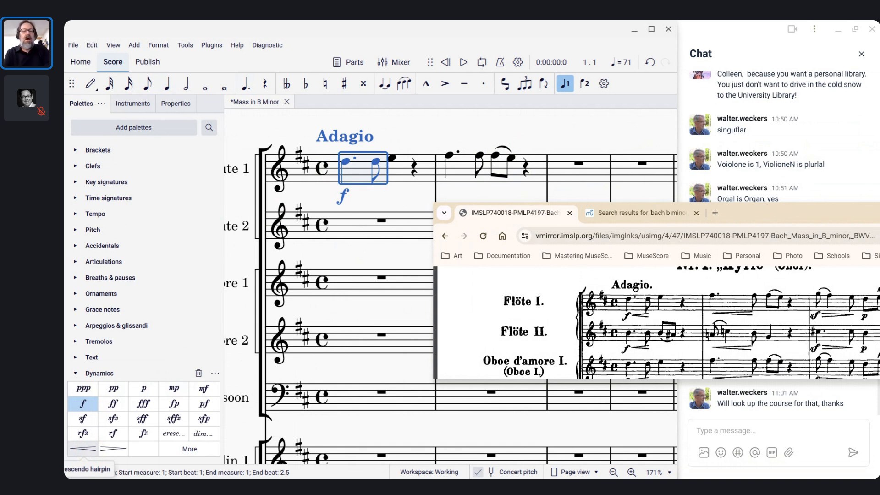
left_click(83, 447)
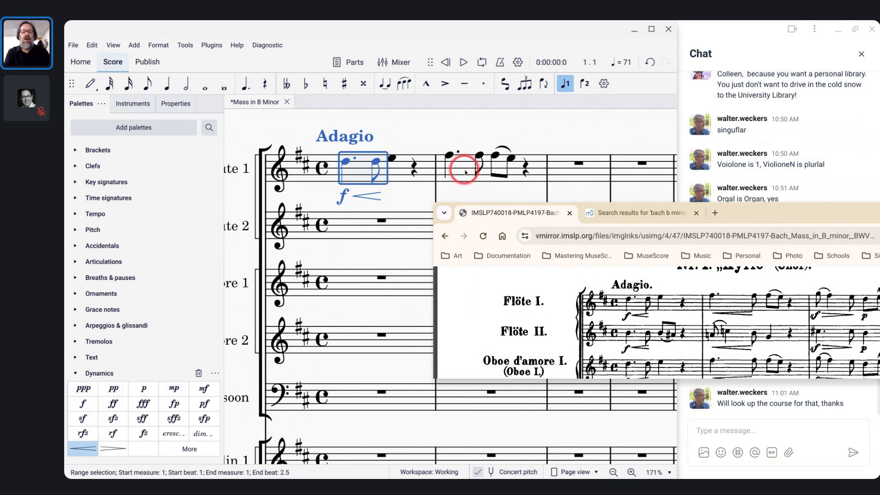
- Select the dotted quarter and the following eighth F-sharp in measure 2 of Flute 1
left_click(450, 156)
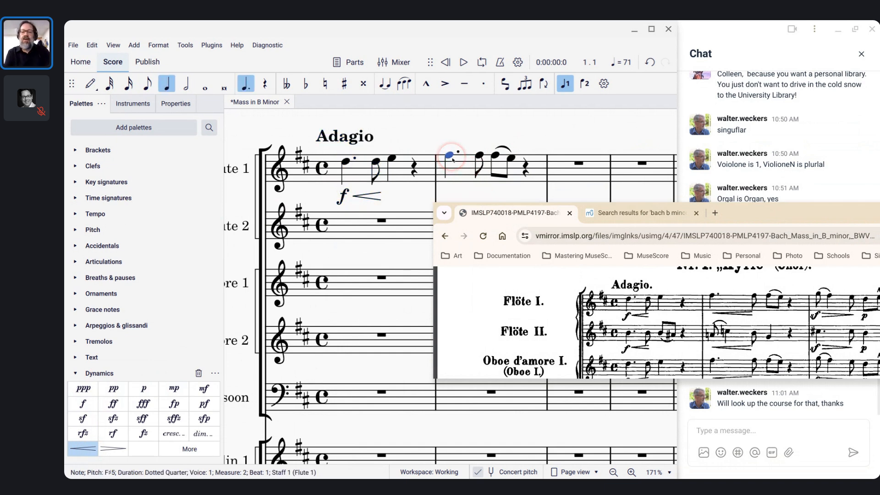
key("shift+Right")
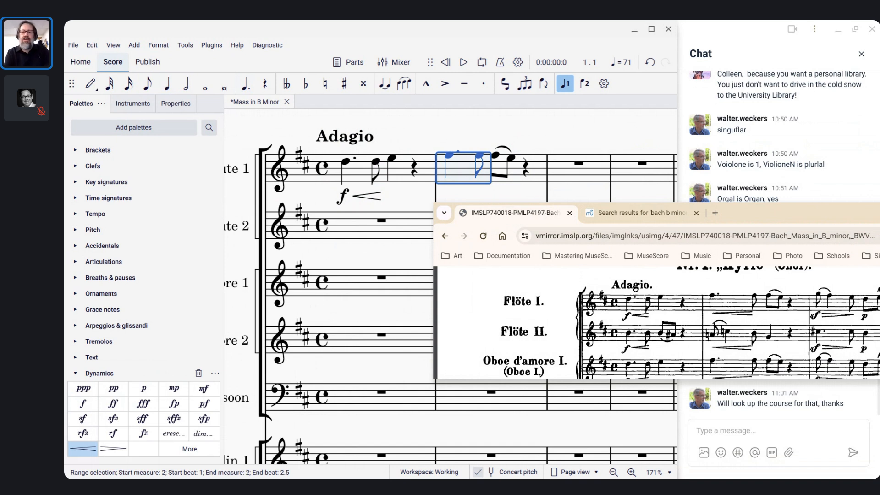
- Add a crescendo hairpin under the dotted quarter and eighth note that open measure 2 of Flute 1
key("shift+comma")
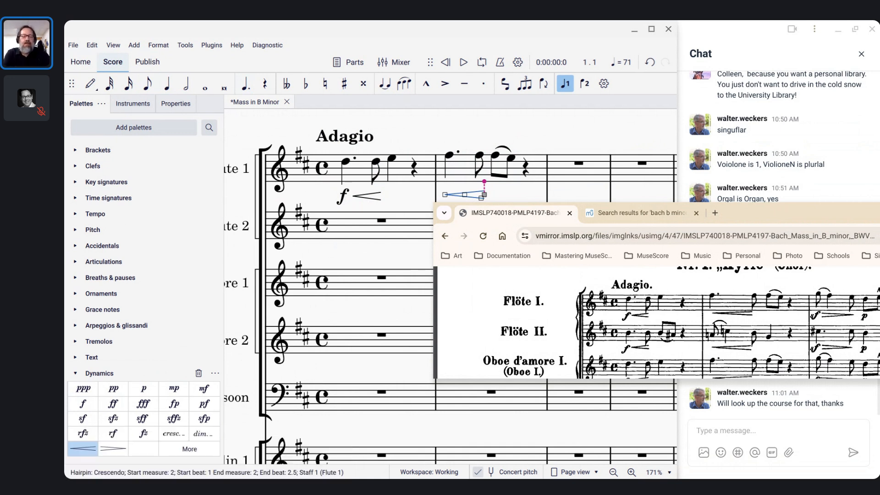
key("Escape")
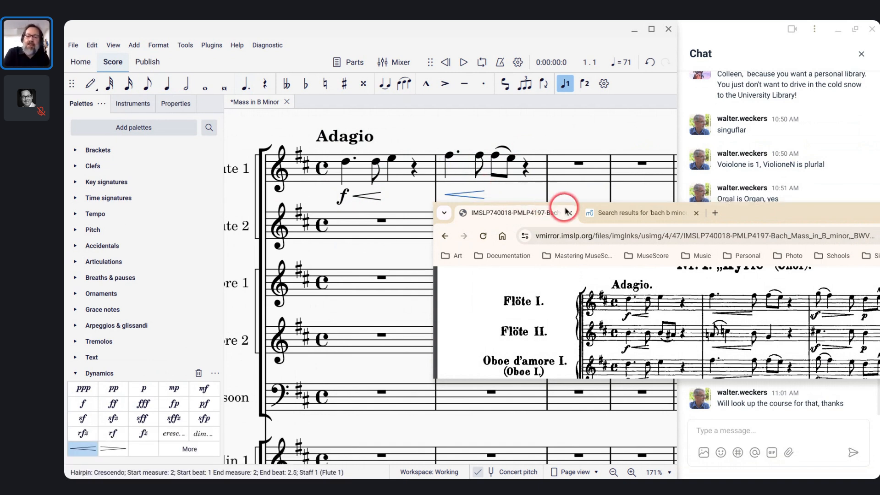
- Start saving the score and move the save dialog clear of the browser window
key("ctrl+s")
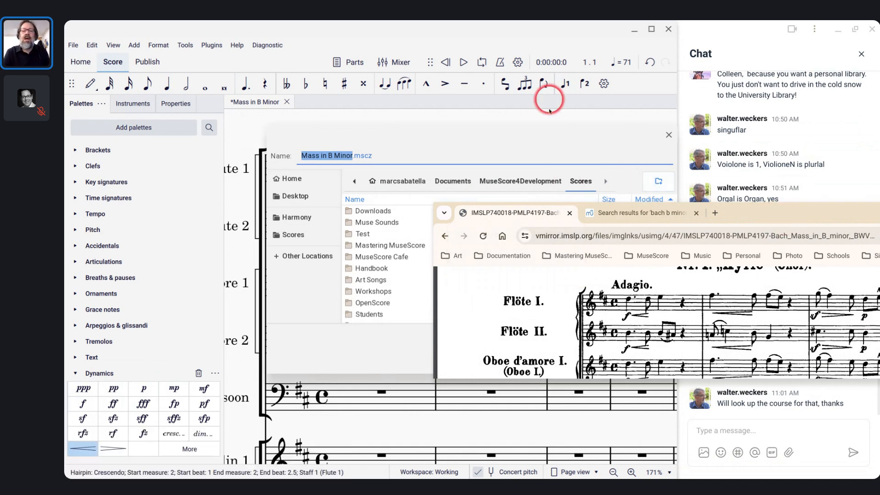
left_click_drag(542, 123, 470, 97)
left_click(303, 210)
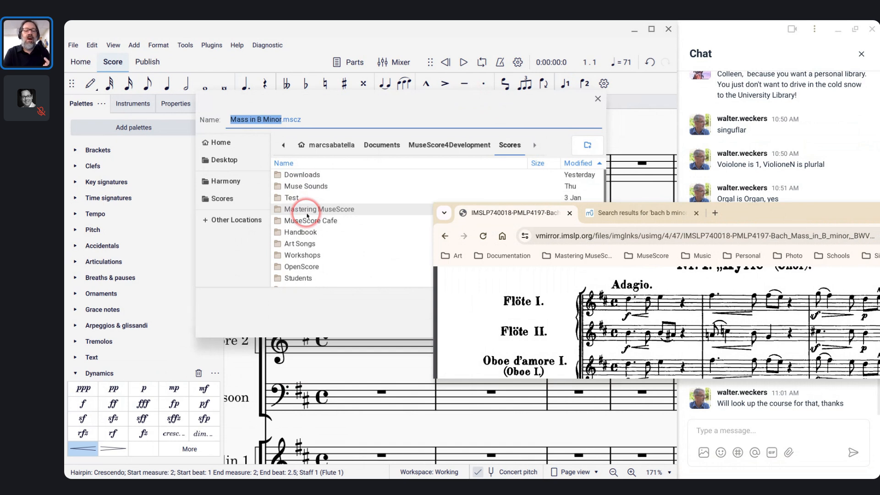
double_click(308, 221)
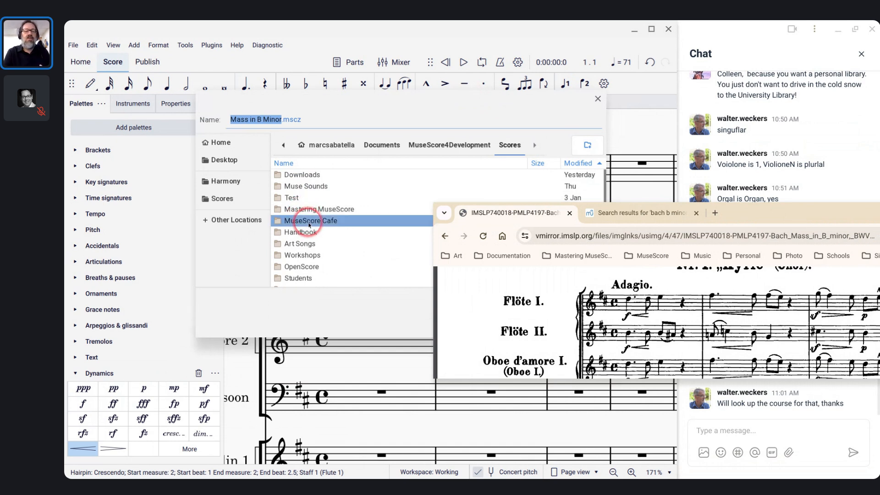
left_click(389, 190)
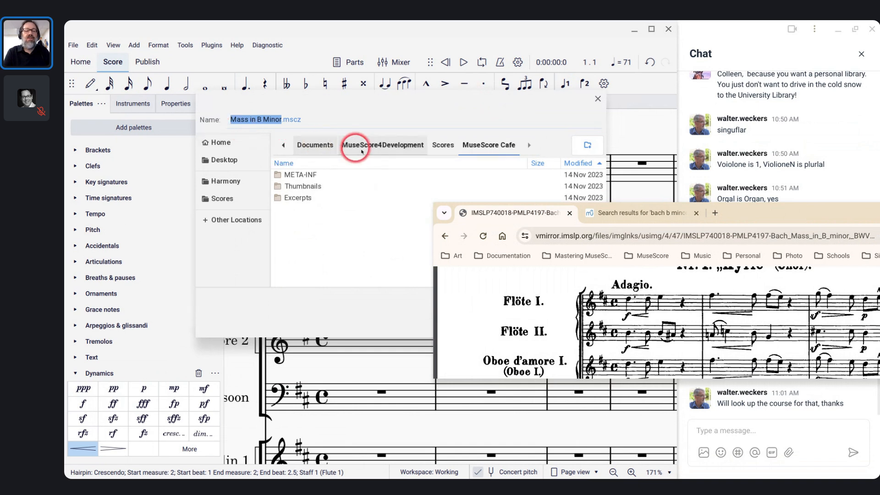
left_click(411, 145)
left_click(442, 145)
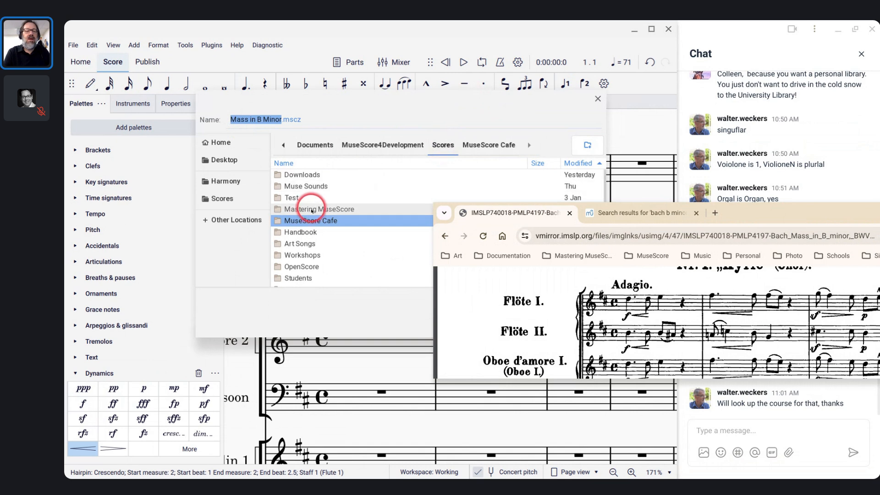
- Save the score as Mass in B Minor.mscz in the Cafe folder inside Mastering MuseScore
left_click(305, 213)
double_click(304, 213)
double_click(290, 187)
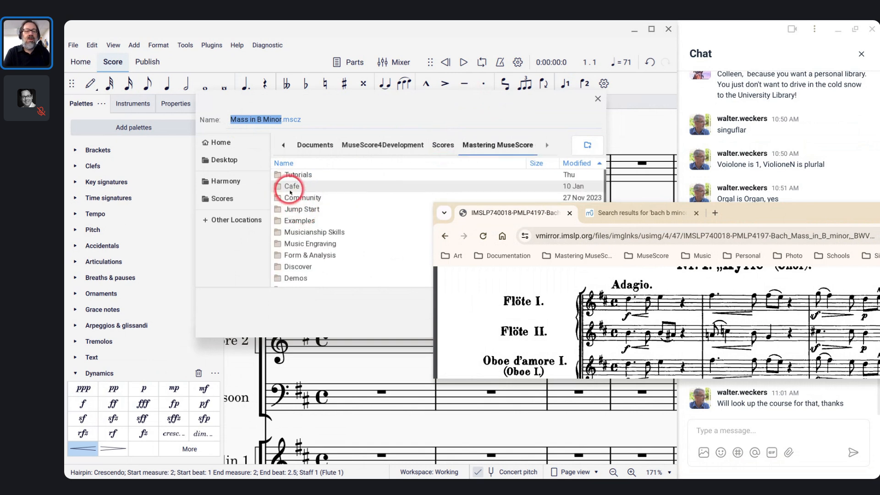
left_click(319, 200)
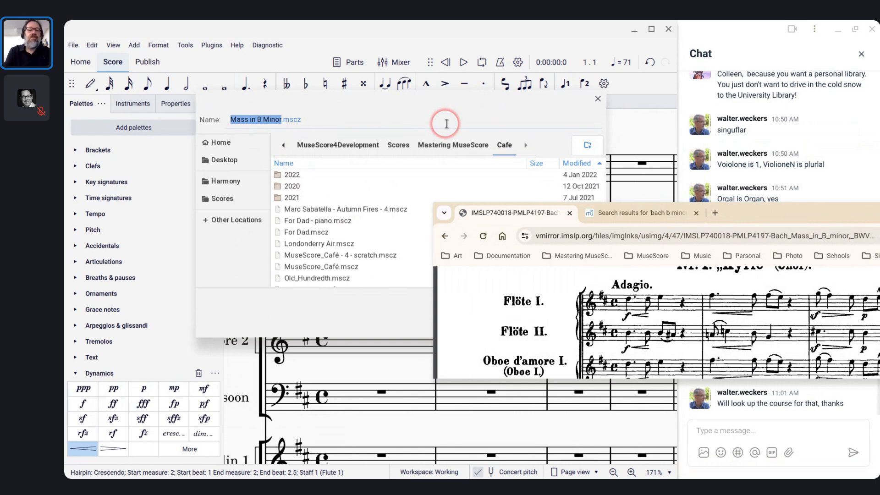
key("Return")
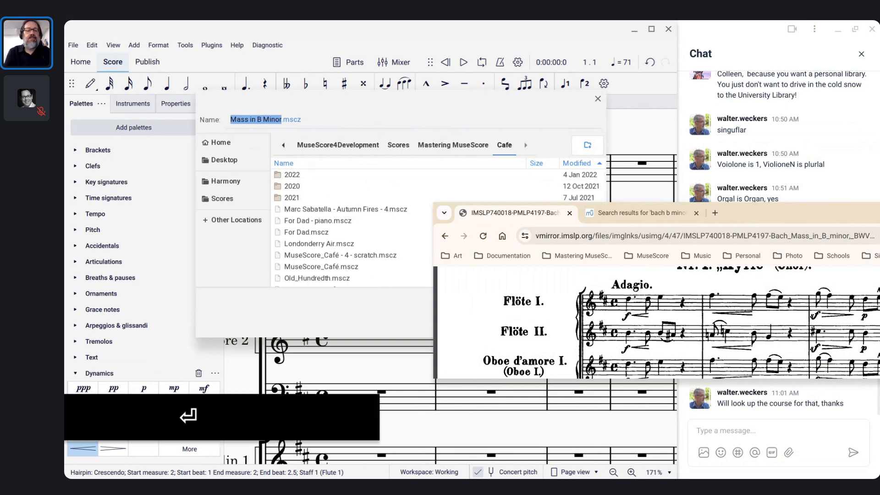
left_click(601, 253)
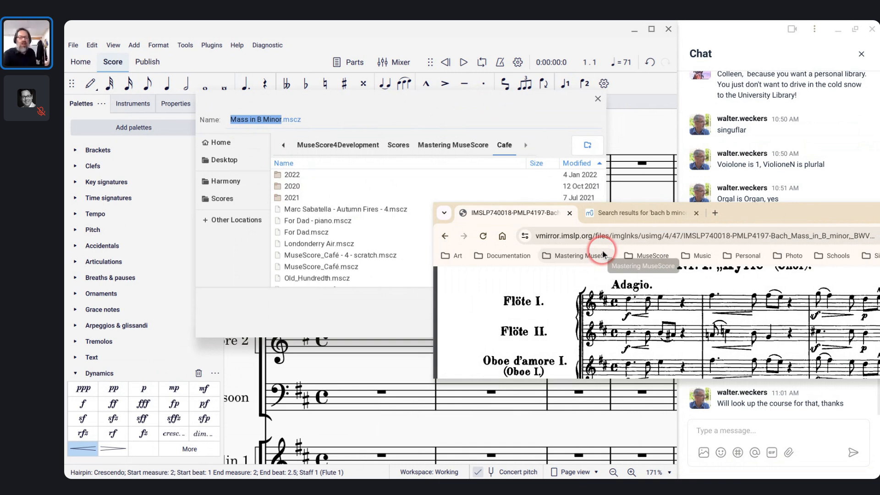
left_click_drag(481, 89, 480, 71)
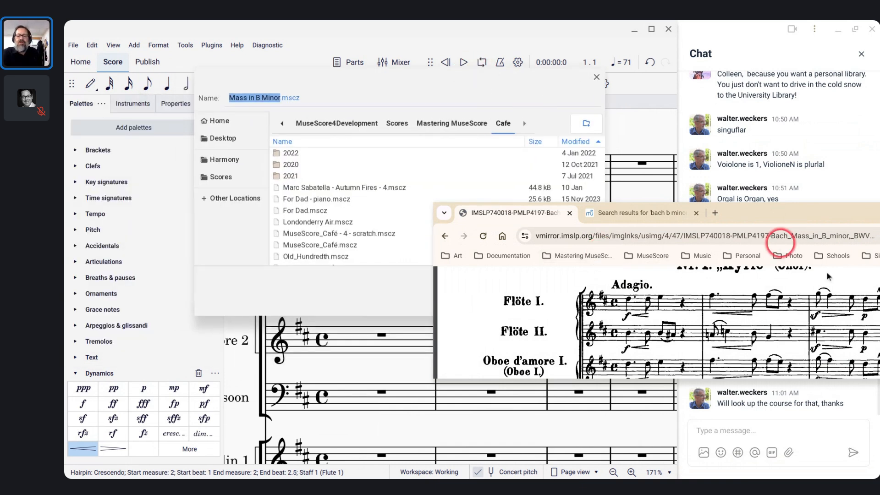
key("Return")
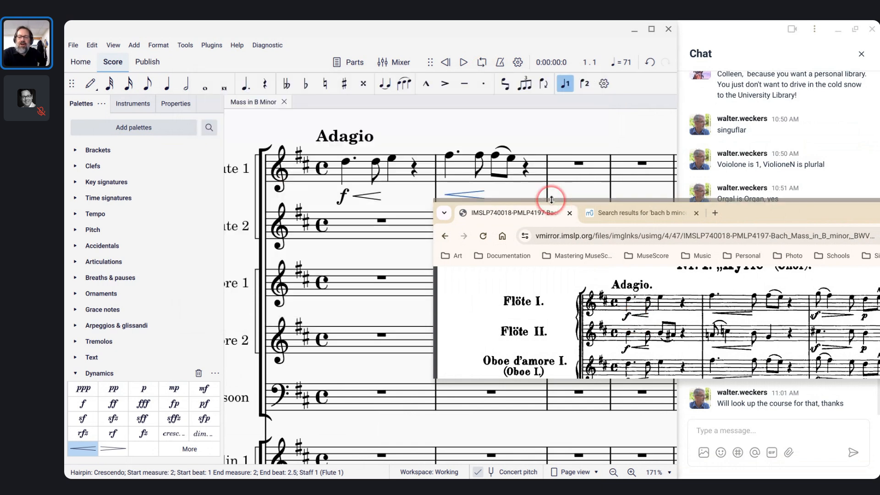
- Move the browser window with the reference score clear of the Flute 2 staff and select measures 1 and 2 of Flute 1
scroll(673, 295, "down", 2)
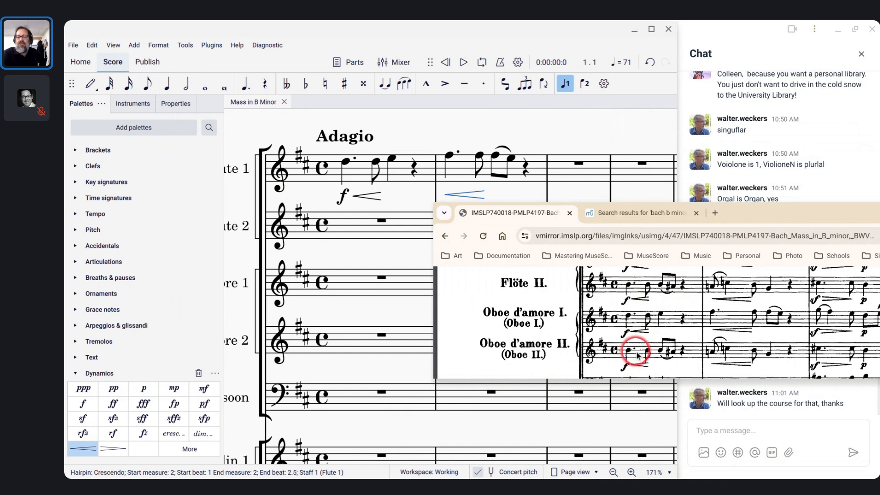
scroll(639, 329, "up", 2)
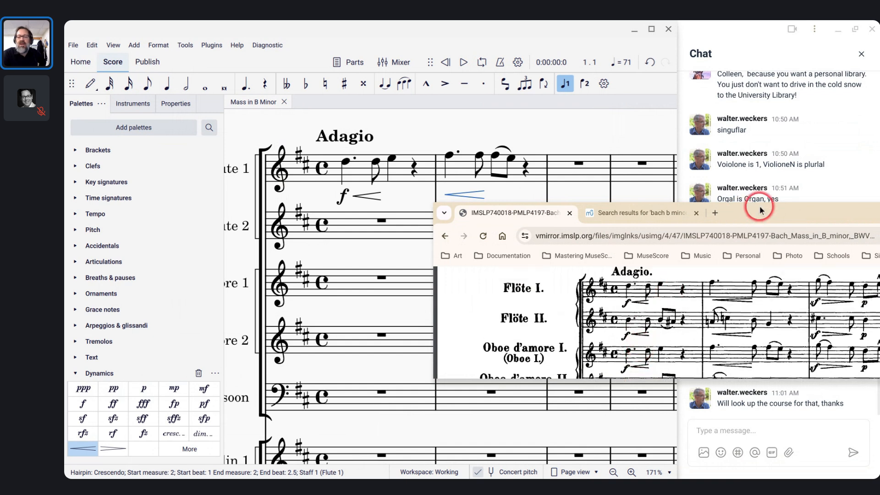
left_click_drag(759, 209, 665, 249)
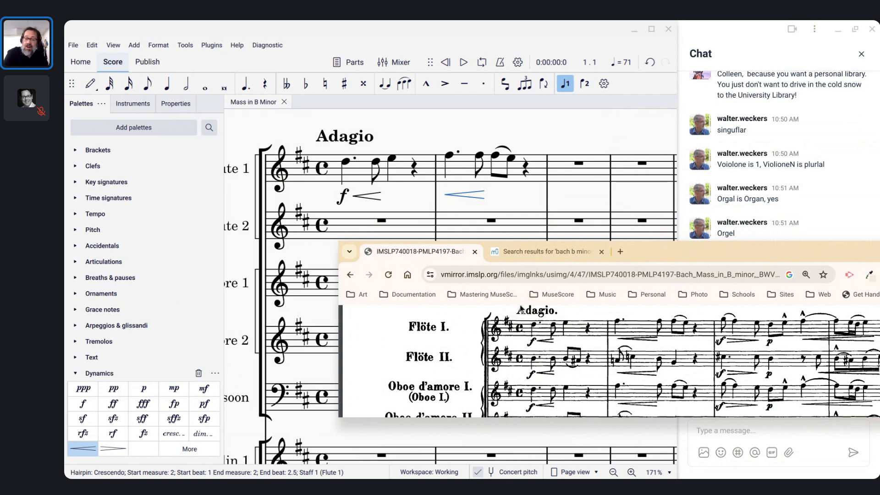
left_click(423, 174)
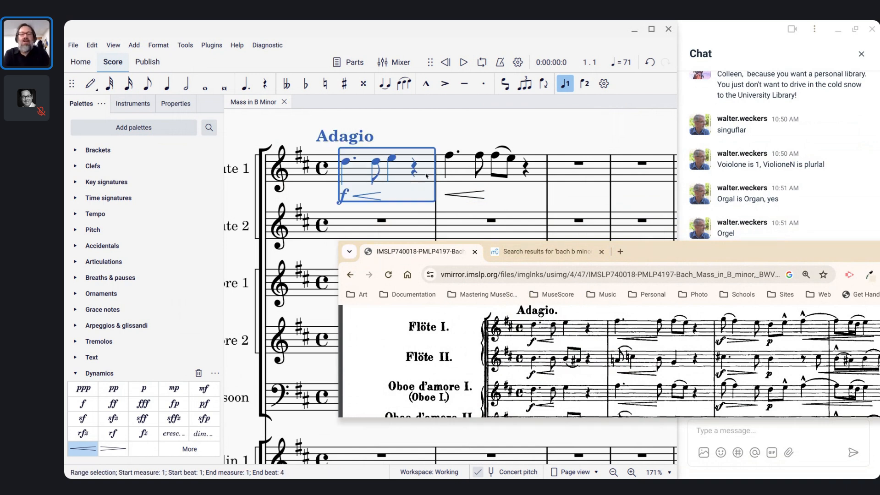
left_click(533, 168, "shift")
scroll(533, 168, "down", 1)
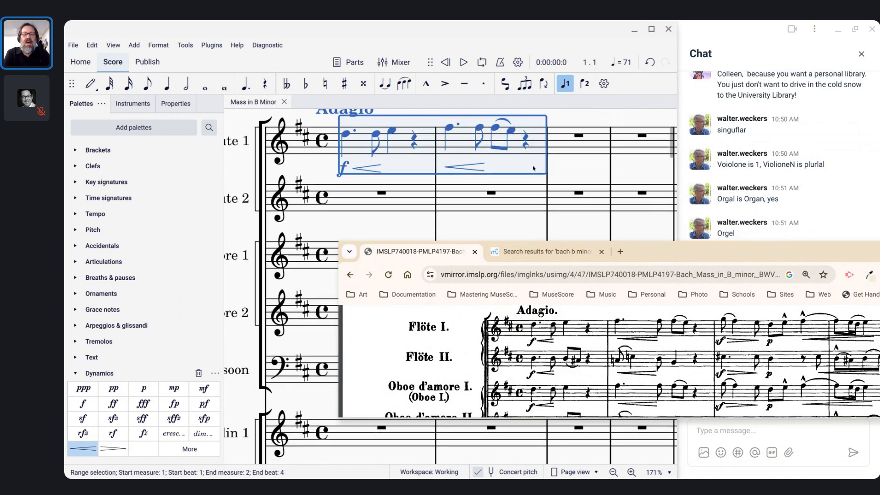
- Examine the opening measures of the flute, oboe, bassoon and violin parts in the reference score for shared rhythms, dynamics and hairpins
left_click(548, 326)
scroll(545, 339, "down", 1)
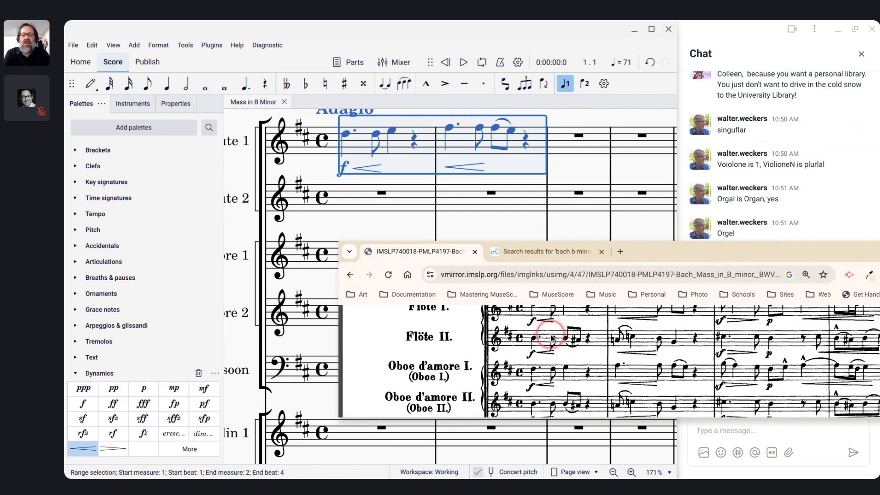
left_click(531, 371)
scroll(532, 375, "down", 1)
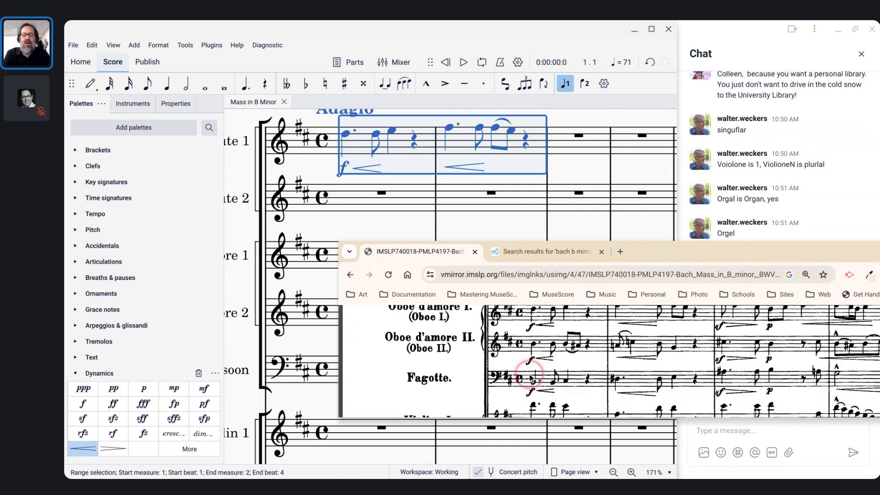
scroll(530, 378, "down", 1)
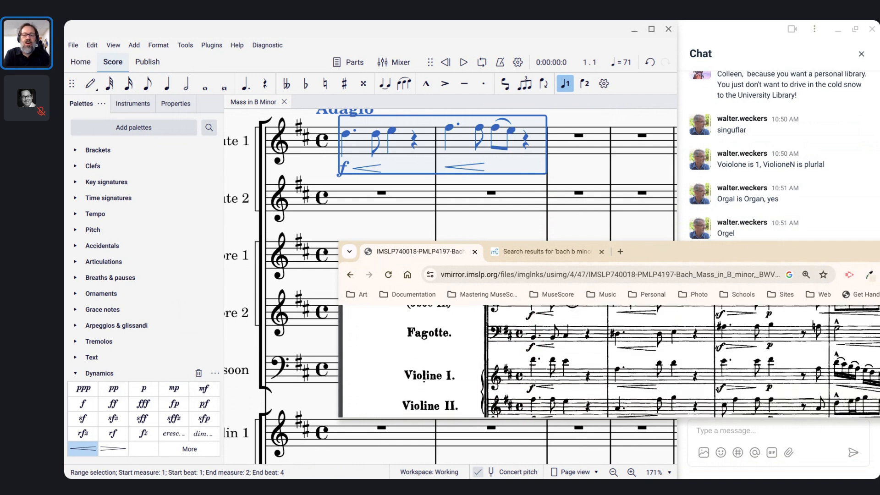
scroll(532, 366, "up", 1)
left_click(534, 339)
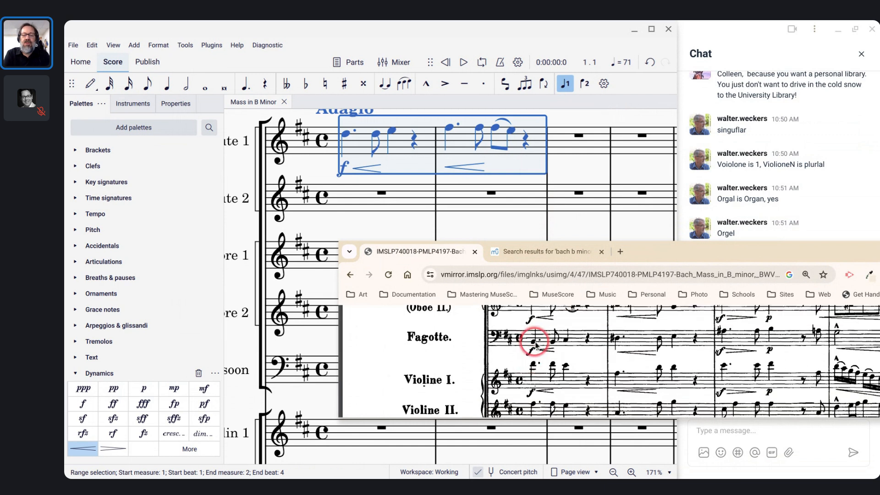
scroll(536, 342, "down", 1)
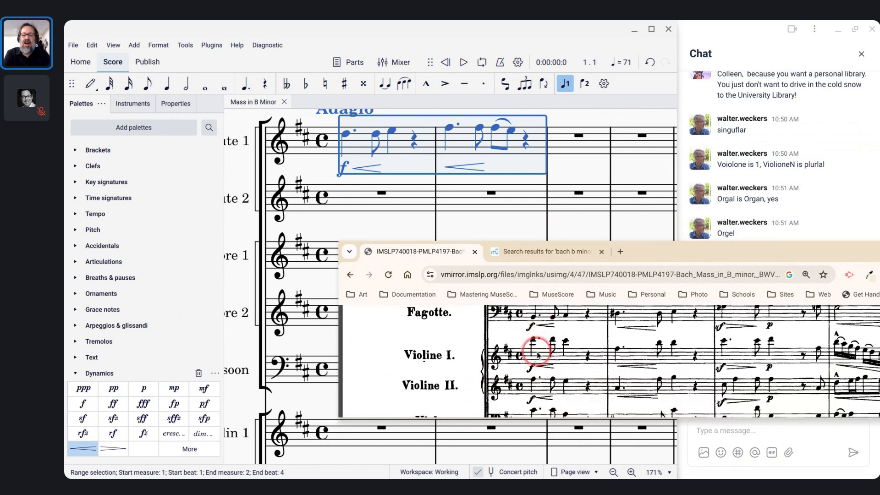
scroll(537, 354, "down", 1)
scroll(537, 354, "up", 2)
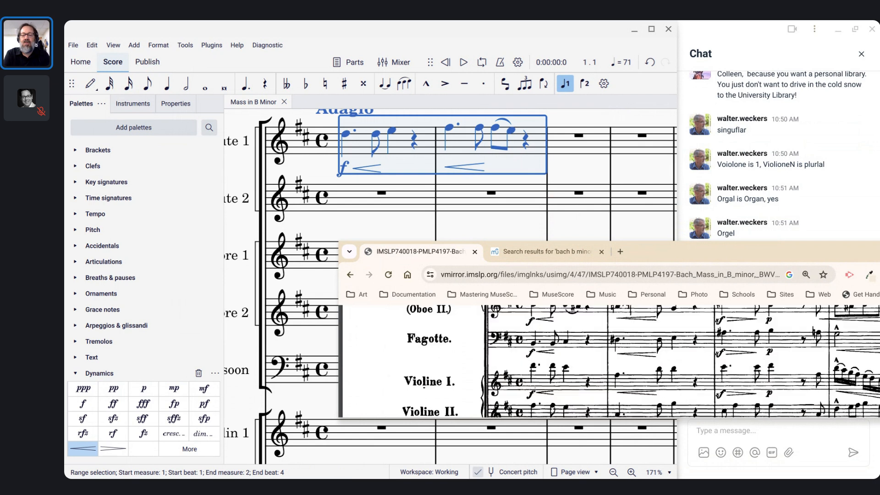
scroll(537, 341, "up", 1)
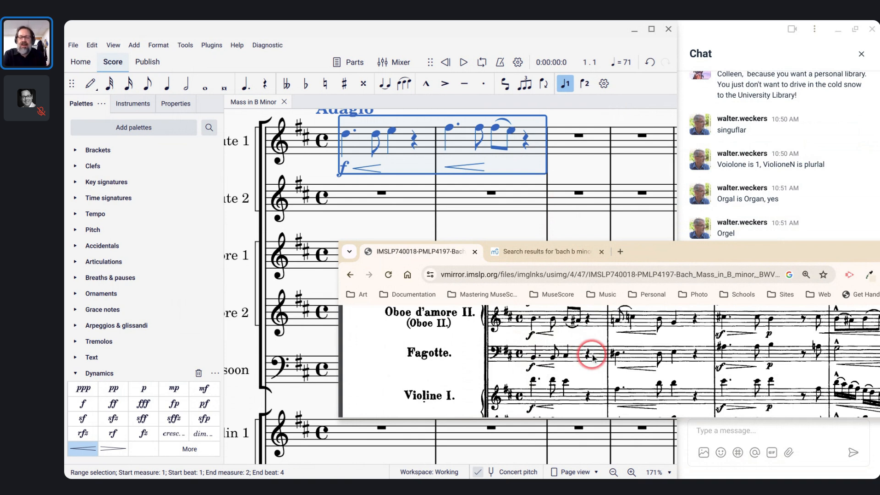
scroll(590, 357, "up", 2)
scroll(592, 358, "up", 2)
scroll(592, 357, "down", 2)
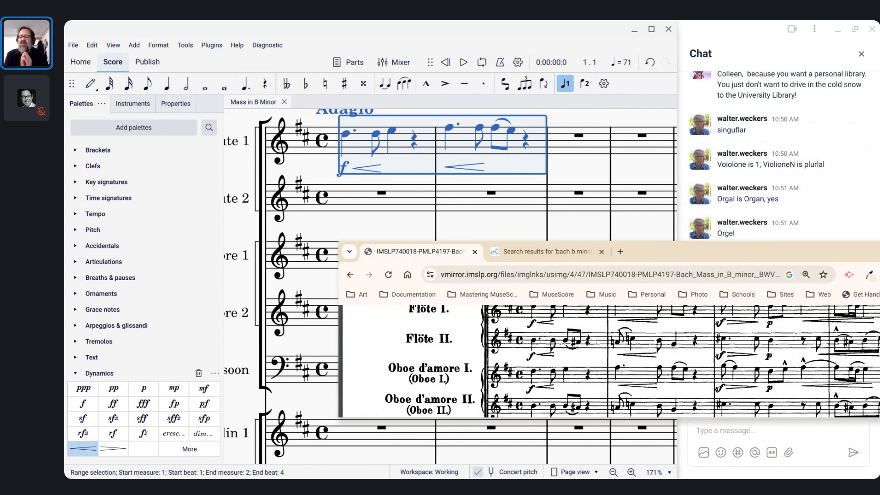
left_click_drag(635, 252, 603, 295)
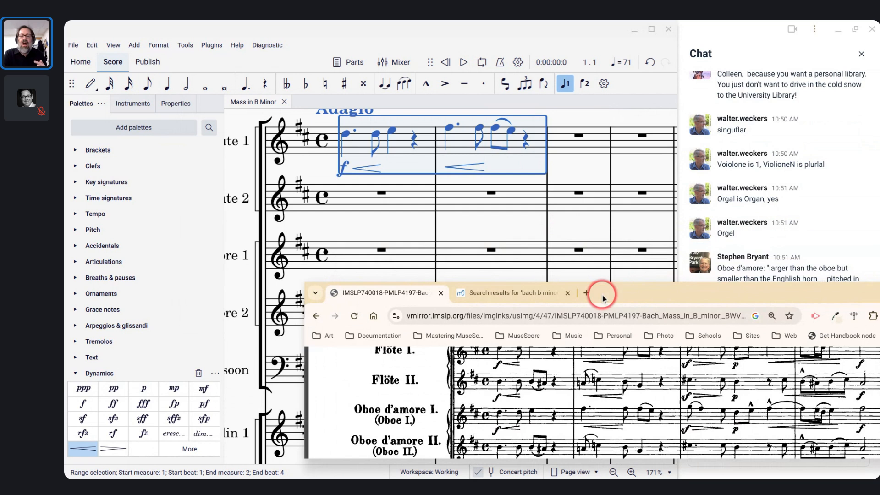
left_click(357, 201)
key("n")
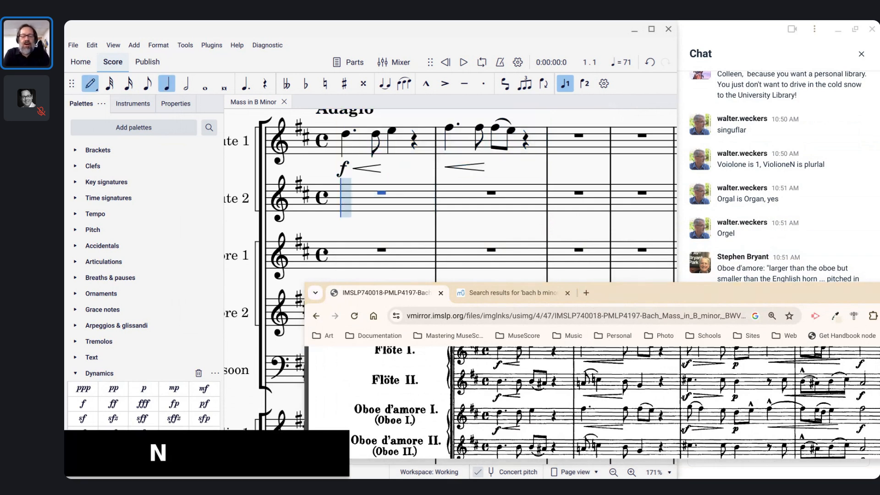
key("Escape")
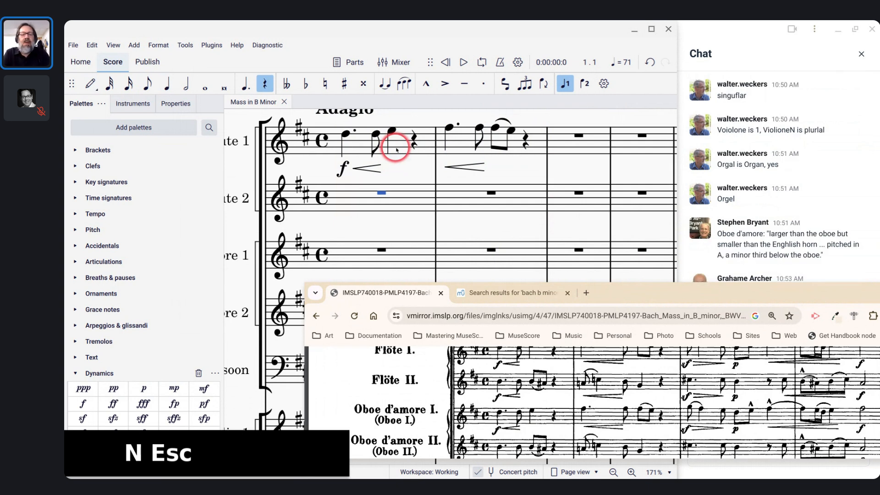
- Copy measures 1 and 2 of Flute 1 and paste them into the Flute 2 staff from measure 1
left_click(393, 145)
left_click(537, 142, "shift")
key("ctrl+c")
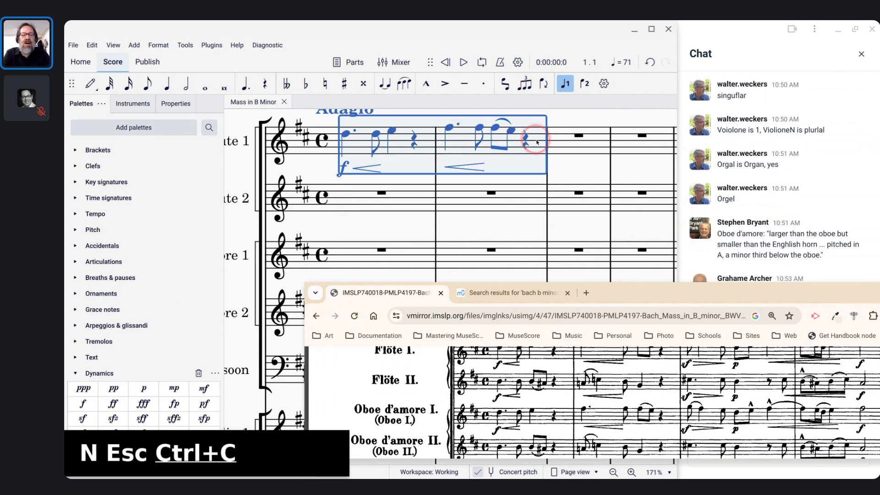
left_click(356, 205)
key("ctrl+v")
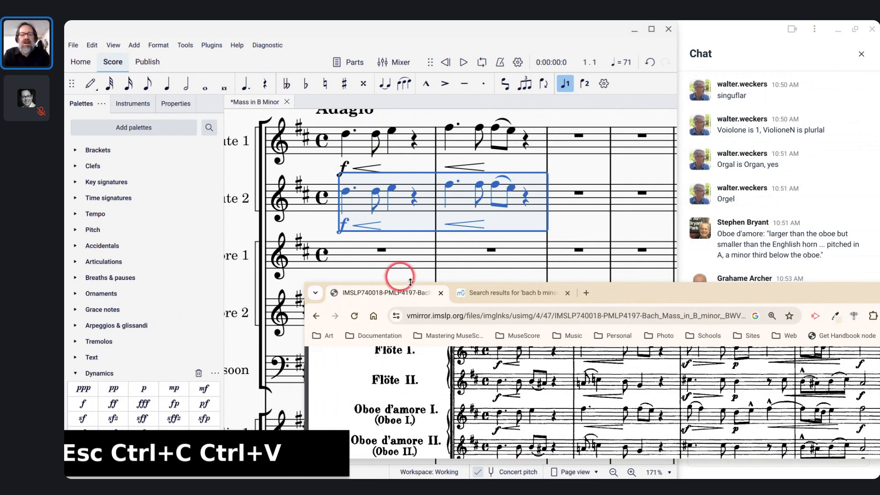
- Look through the available note input methods from Flute 2's first note, leaving the existing notes as they are
left_click(346, 192)
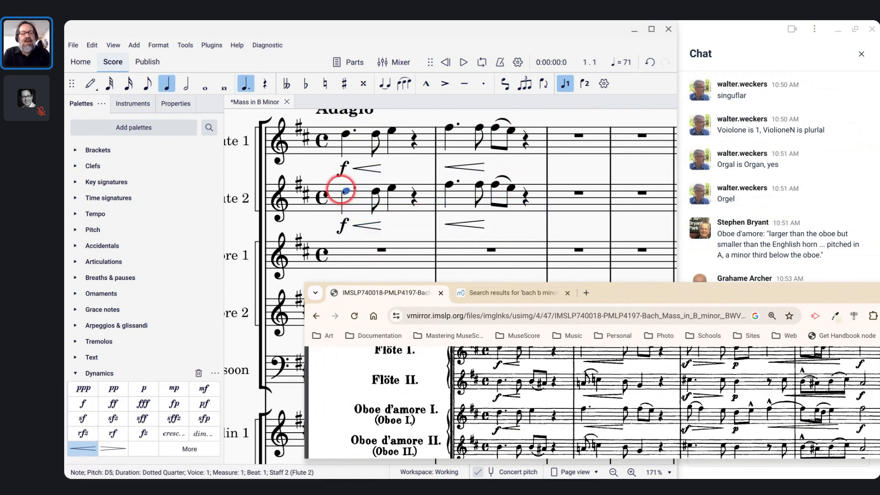
left_click(94, 87)
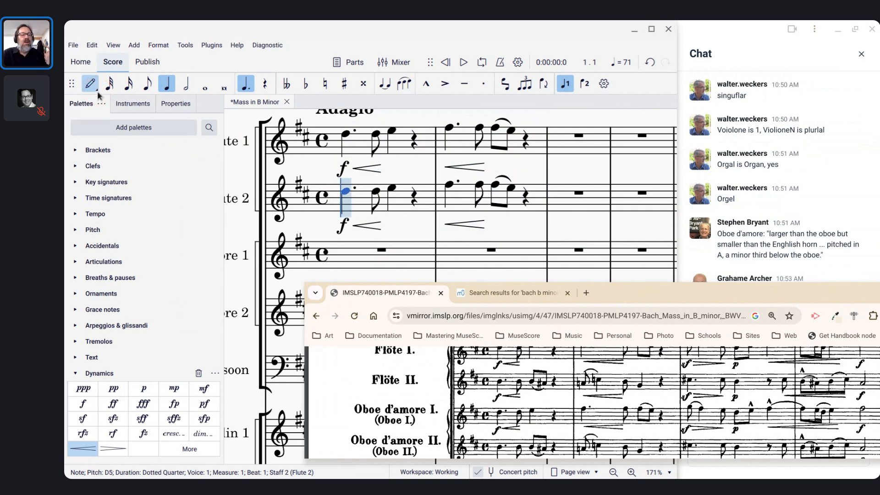
left_click(97, 90)
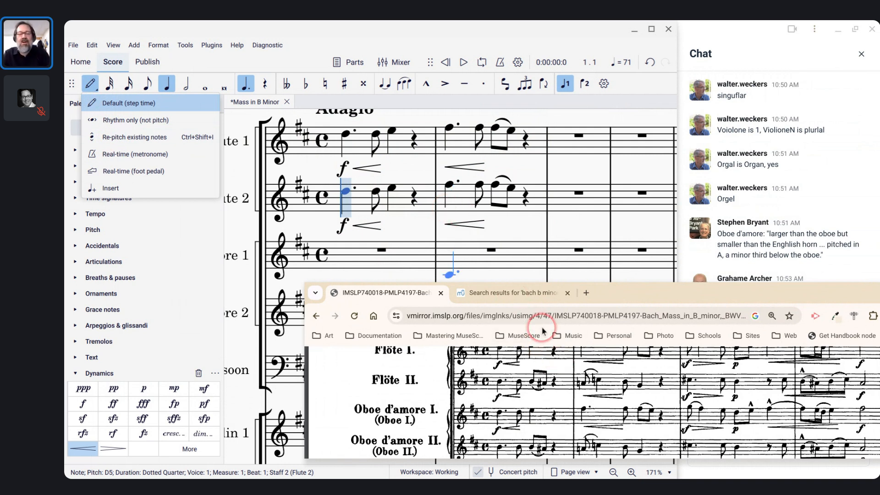
key("Escape")
left_click(514, 255)
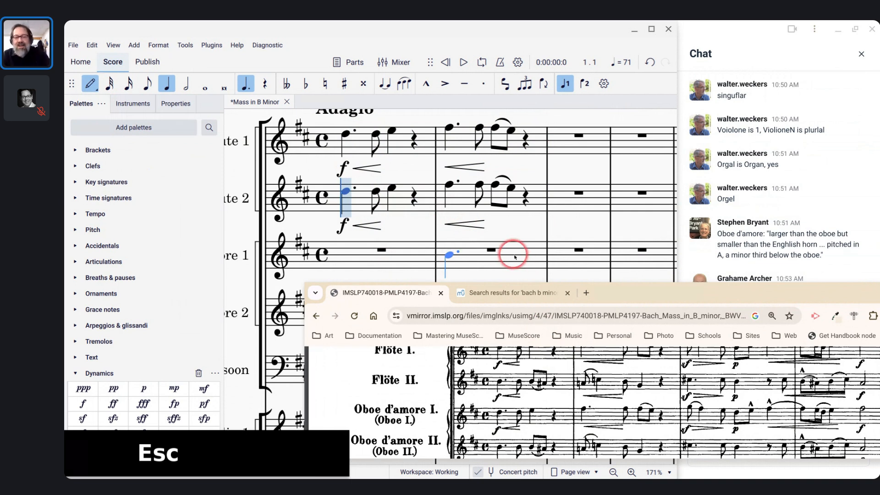
key("Escape")
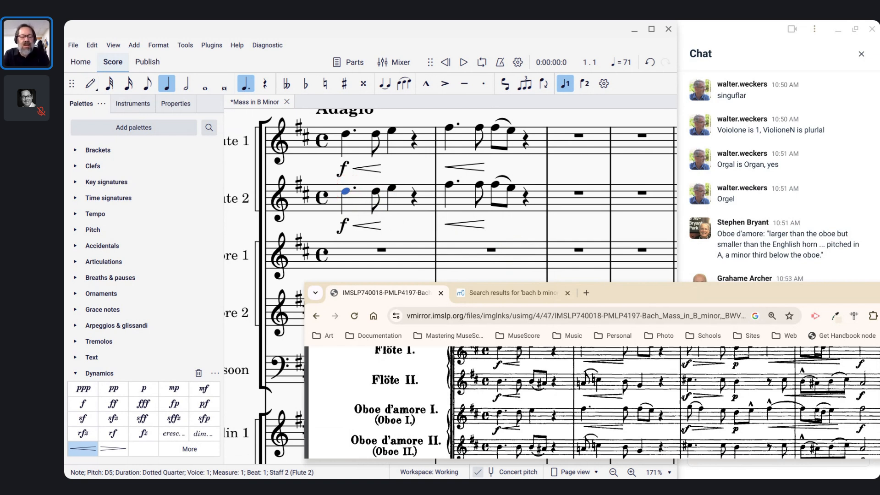
- Lower the first three notes of measure 1 in Flute 2 diatonically to the B on the middle line
key("shift+alt+Down")
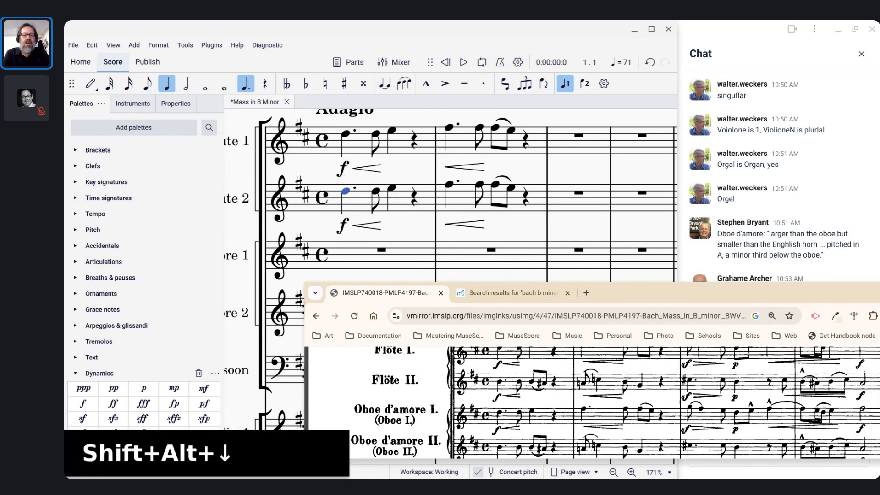
key("ctrl+shift+Down")
key("shift+alt+bracketleft")
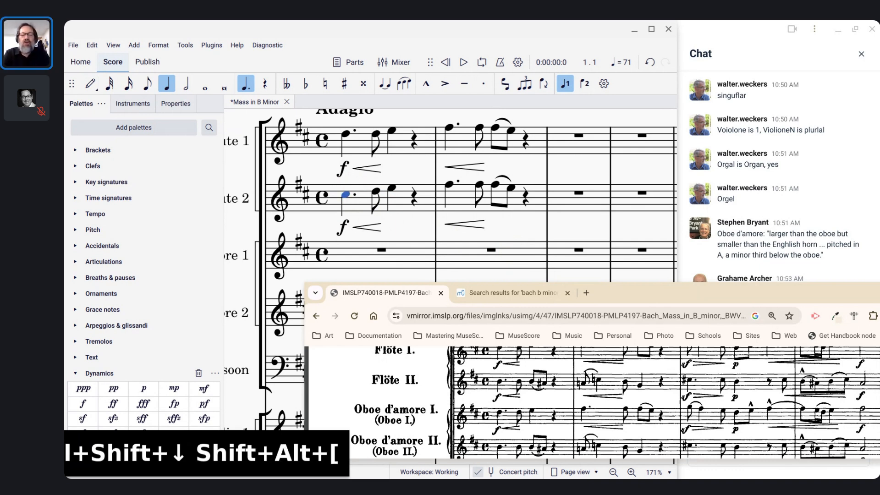
key("shift+alt+bracketleft")
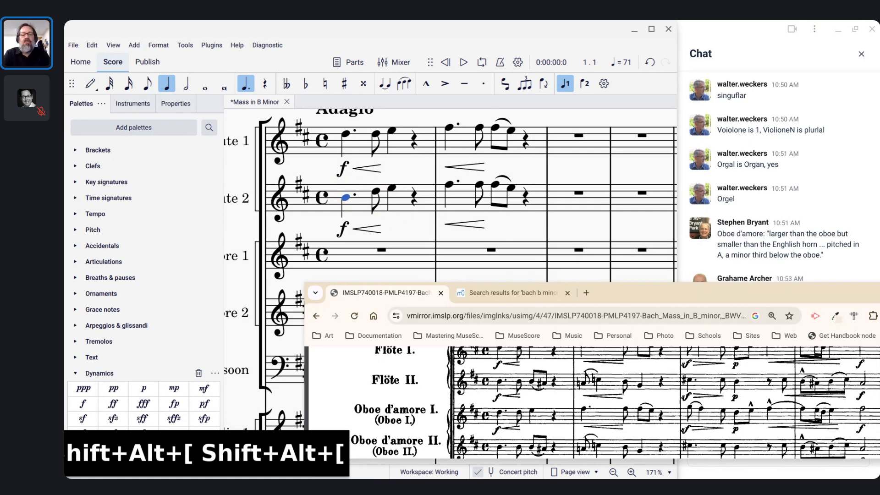
key("Right")
key("shift+alt+bracketleft")
key("shift+alt+bracketleft")
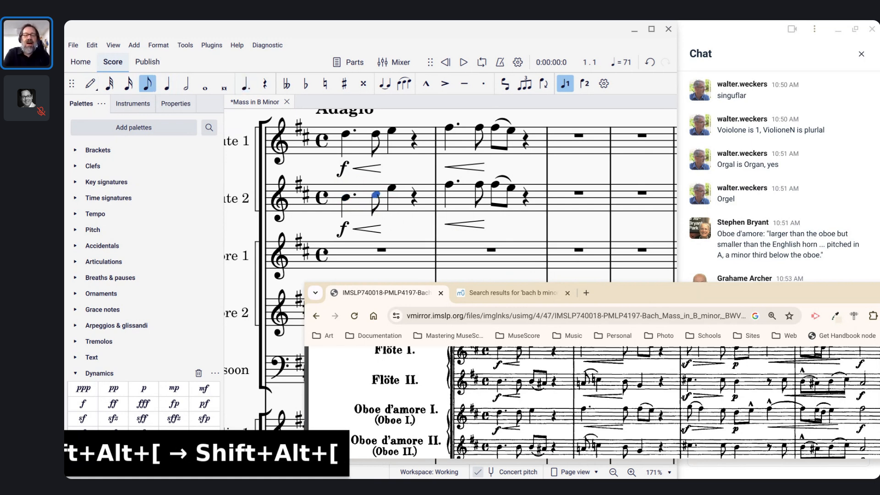
key("Right")
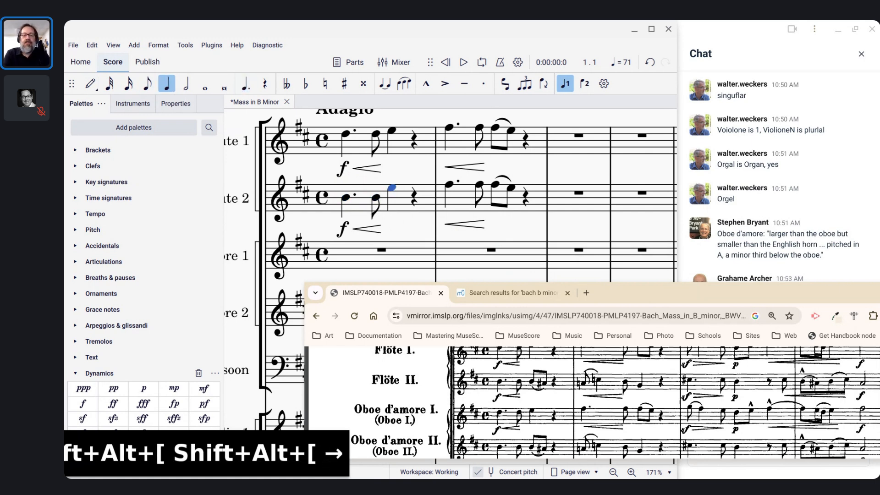
key("shift+alt+bracketleft")
key("shift+alt+bracketleft")
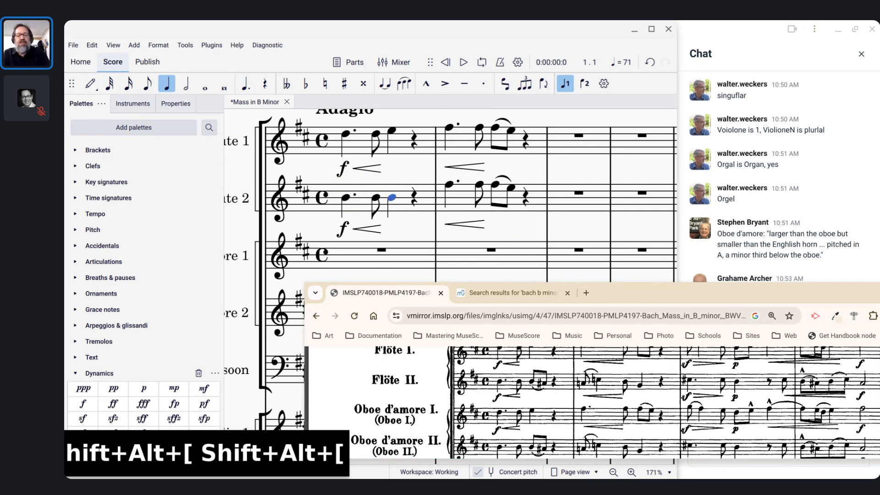
- Shorten the third note of Flute 2's measure 1 to an eighth and slur it to an added A-sharp eighth
key("4")
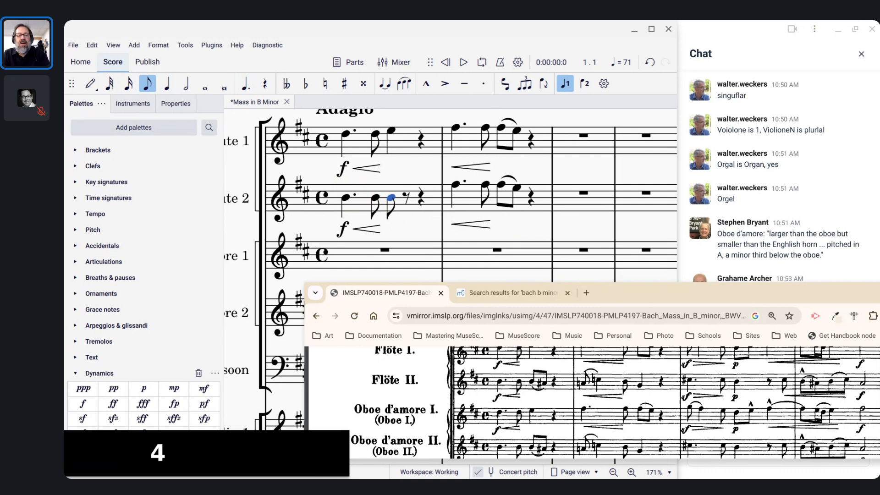
key("Right")
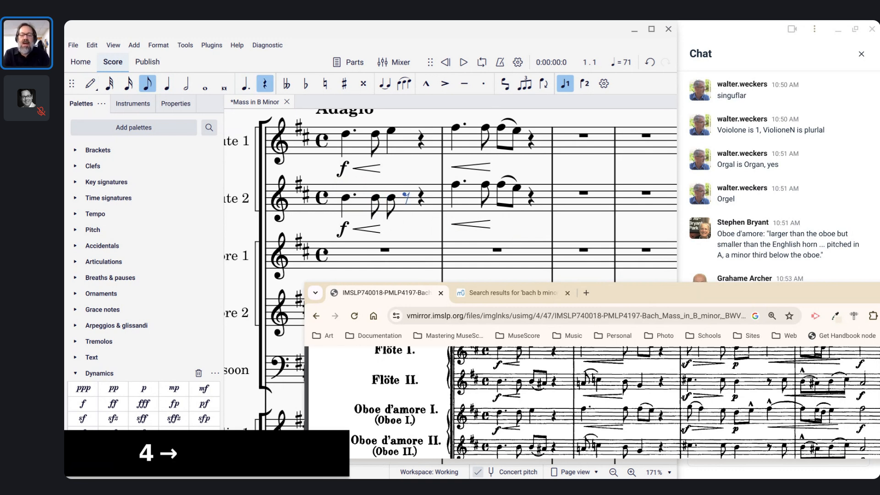
key("shift+equal")
key("a")
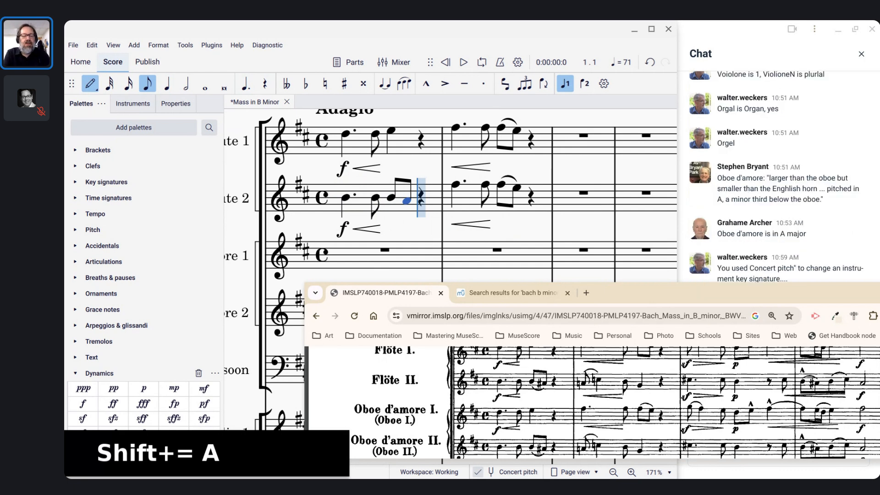
key("Up")
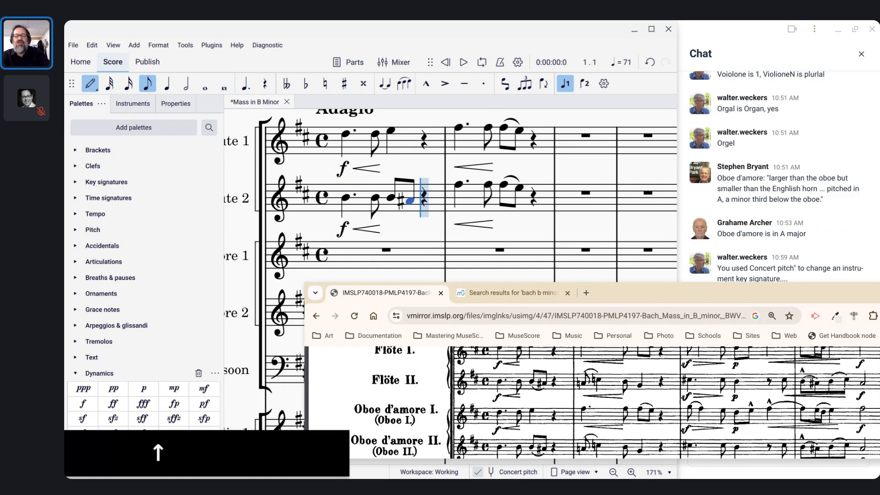
key("Escape")
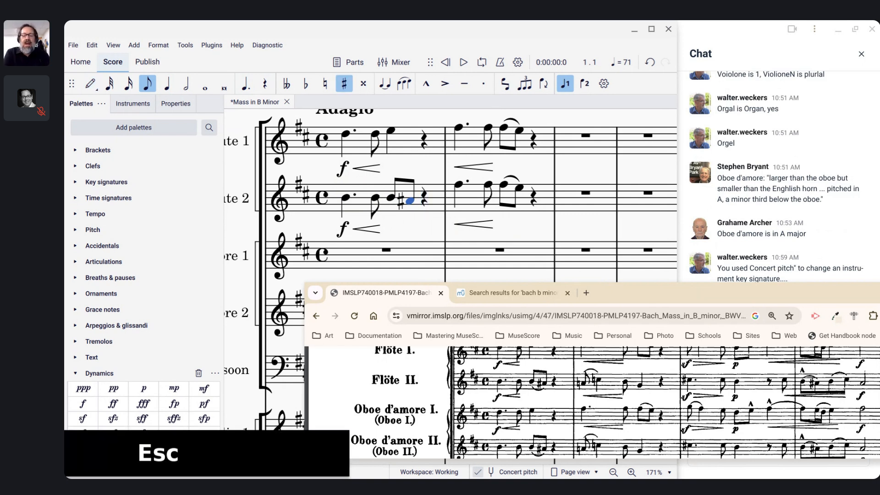
key("Left")
key("s")
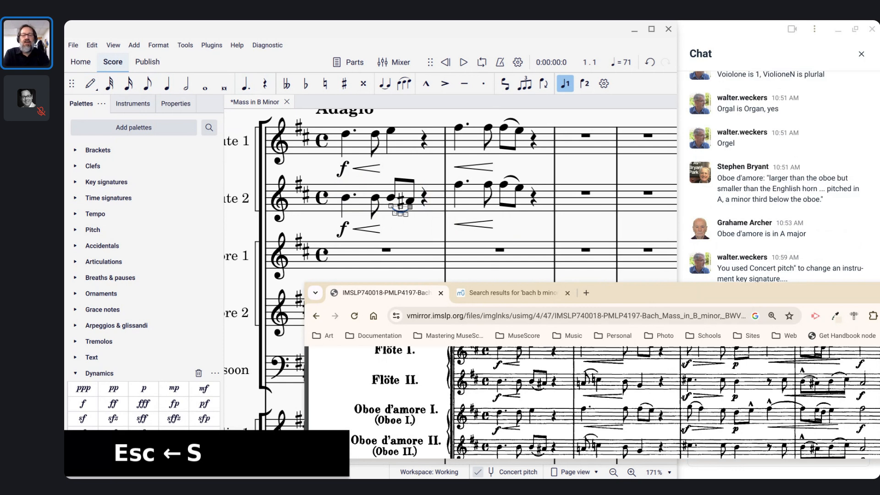
- Overwrite the start of Flute 2's measure 2 with an A-natural eighth note and a C-natural quarter note
left_click(476, 185)
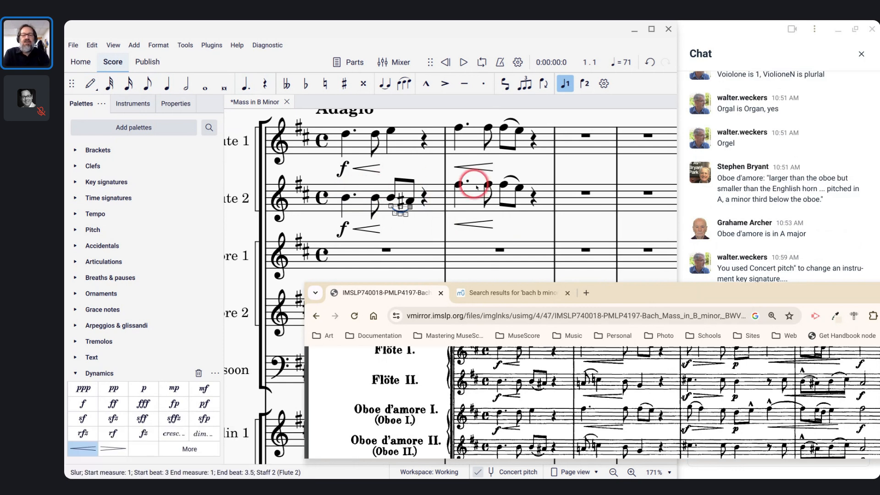
left_click(459, 185)
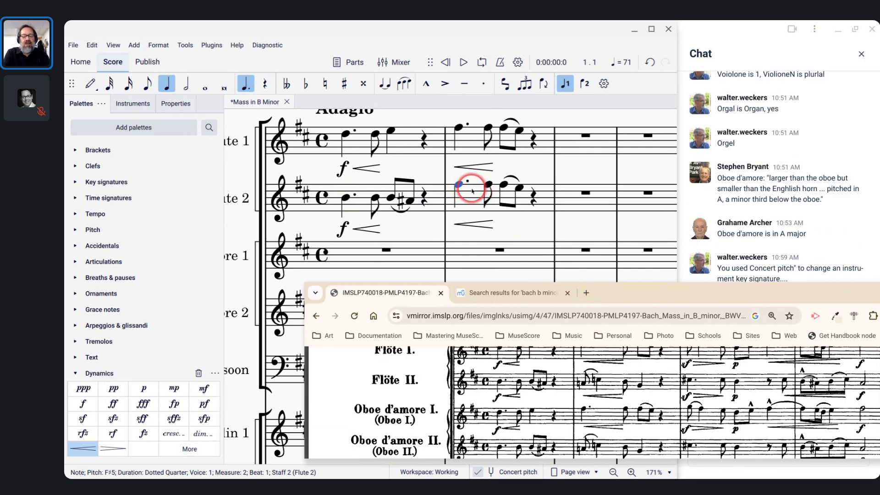
key("n")
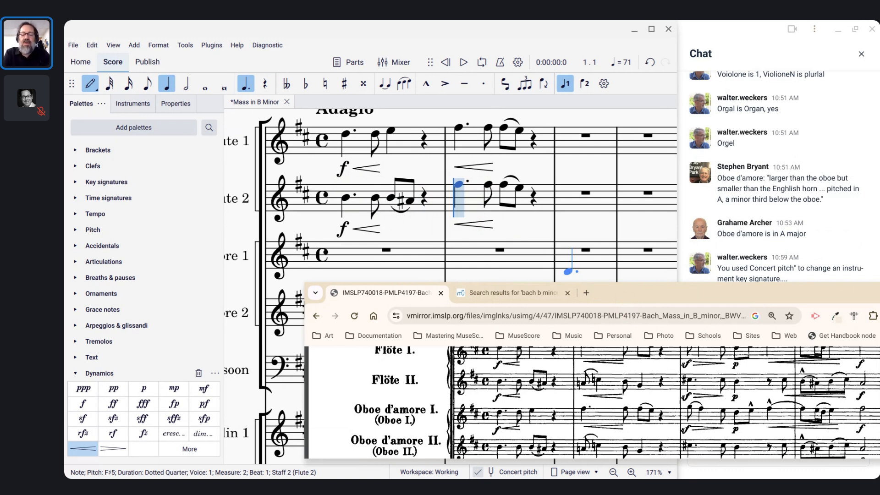
key("4")
key("equal")
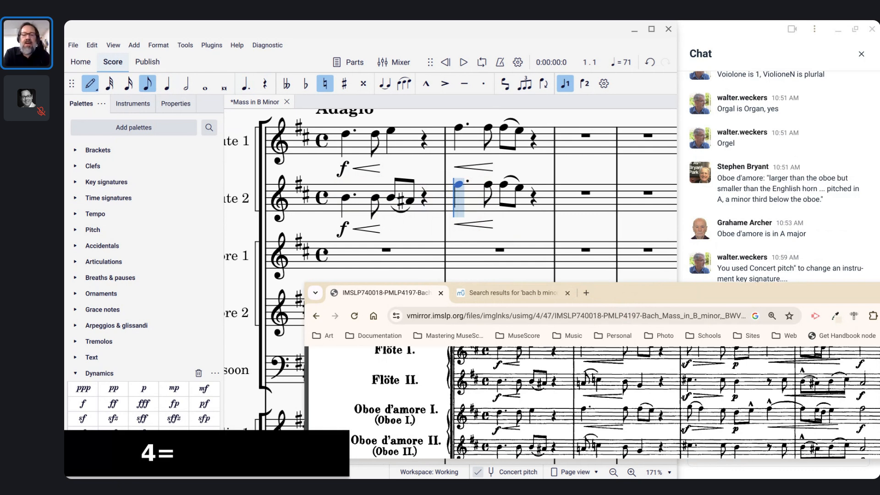
key("a")
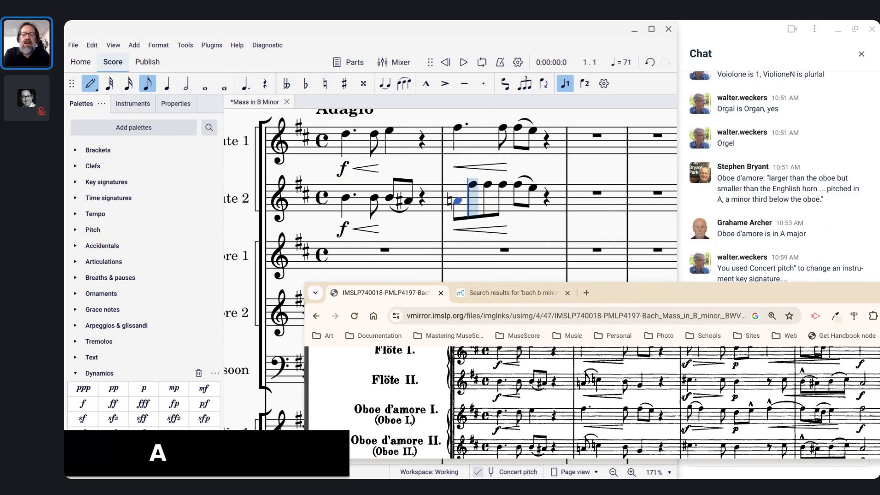
key("5")
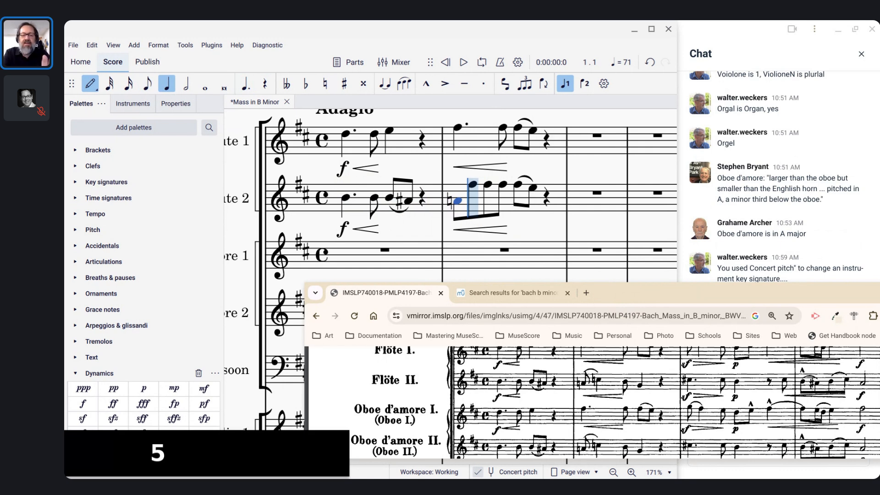
key("equal")
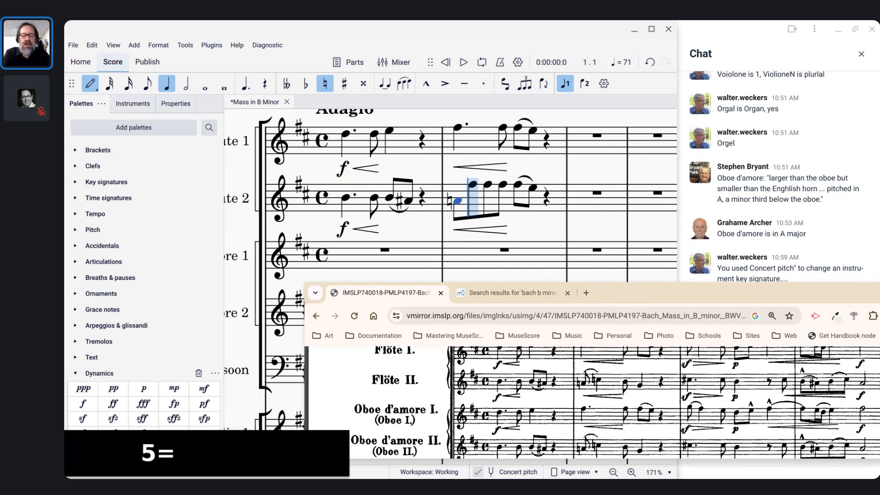
key("c")
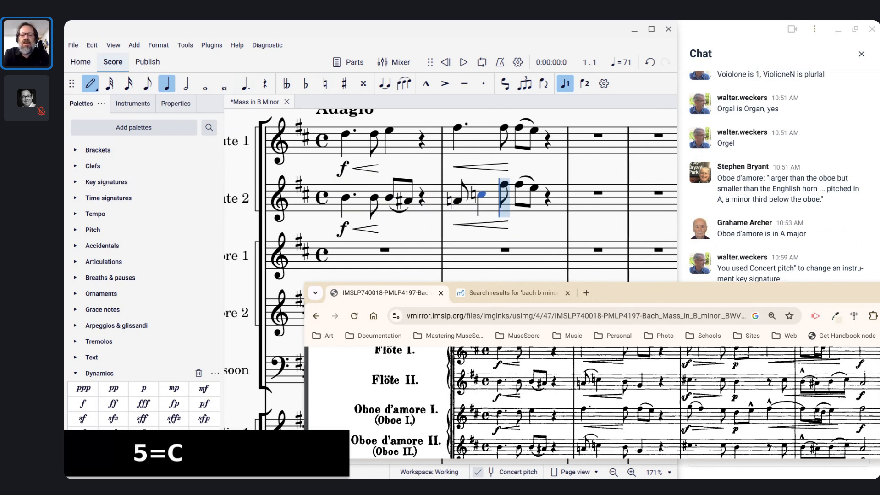
- Continue Flute 2's measure 2 with an eighth B and a quarter G, and slur its first two notes
key("4")
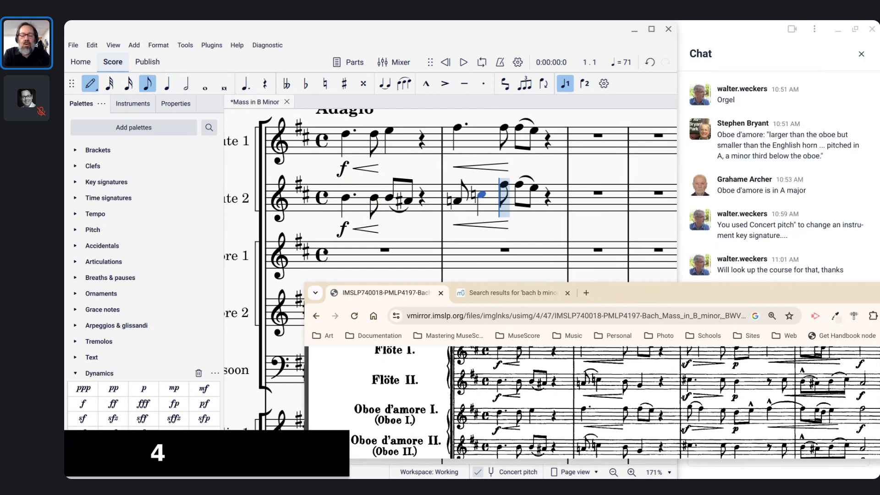
key("b")
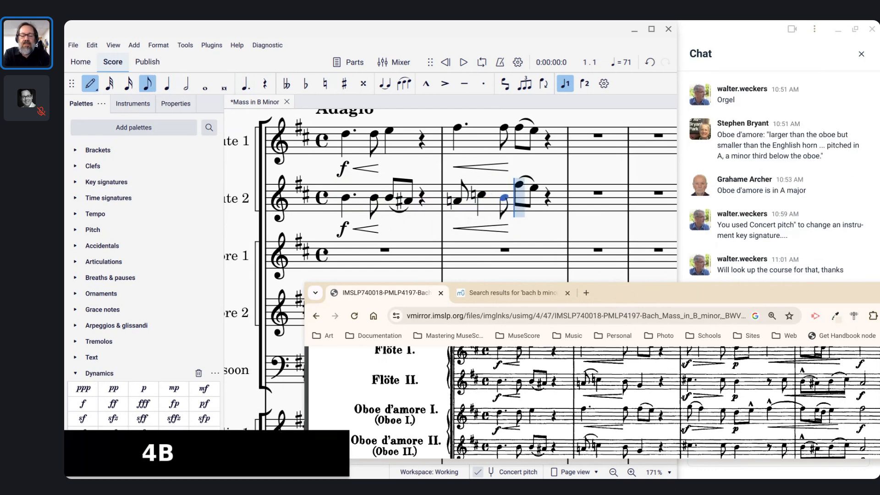
key("5")
key("g")
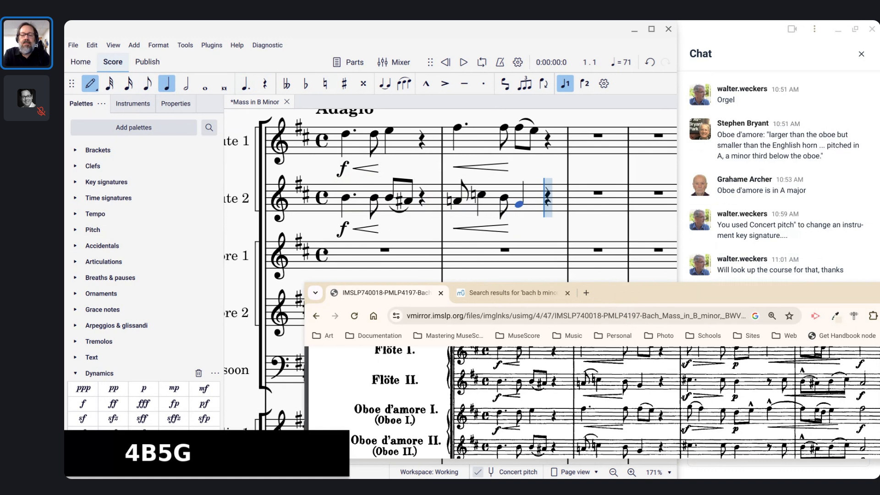
key("Escape")
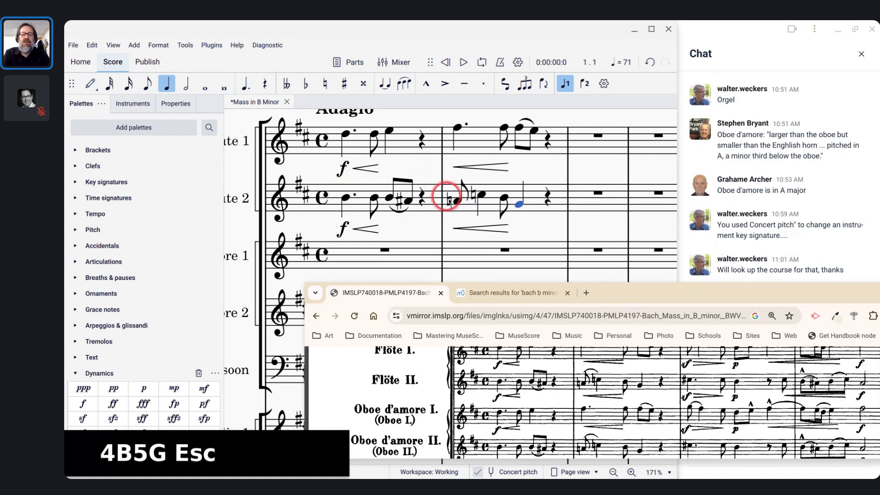
left_click(456, 201)
key("s")
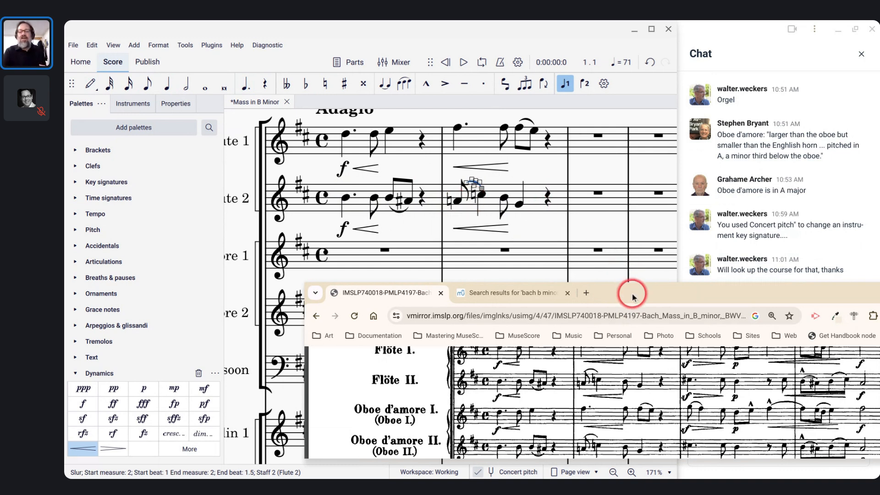
- Copy measures 1–2 of Flute 1 into the same measures of Oboe d'amore 1
left_click_drag(628, 295, 404, 302)
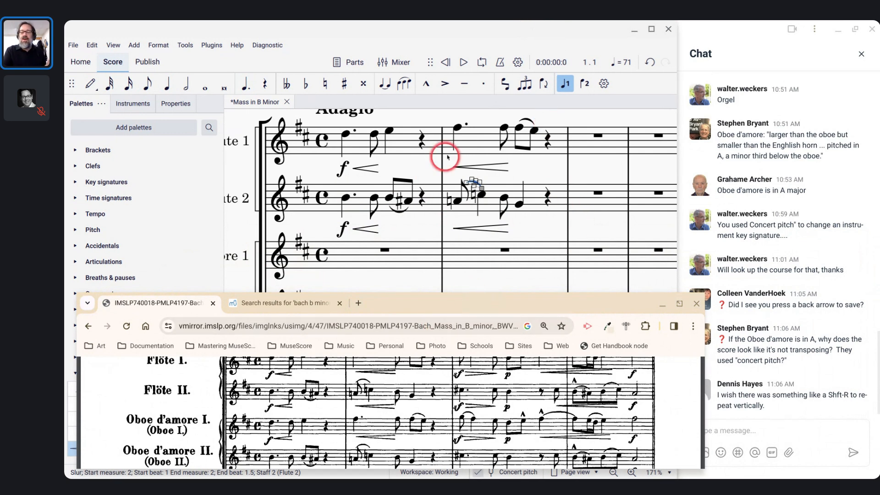
left_click_drag(402, 303, 643, 344)
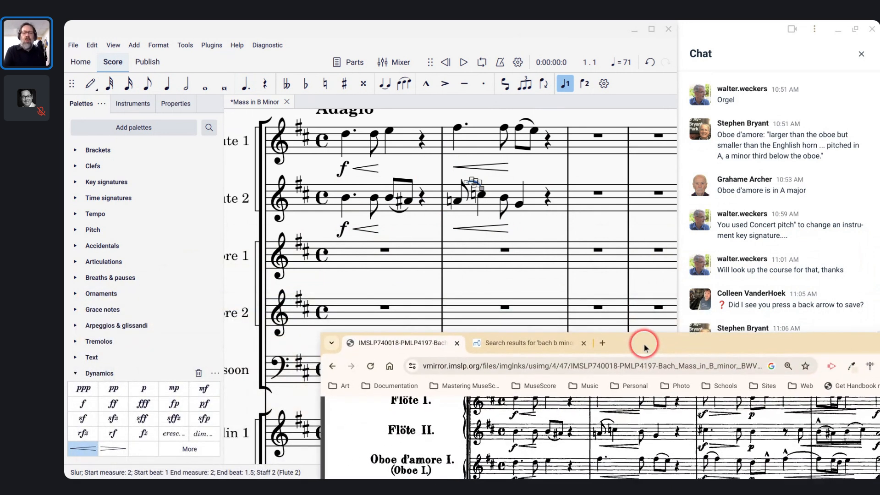
left_click(427, 145)
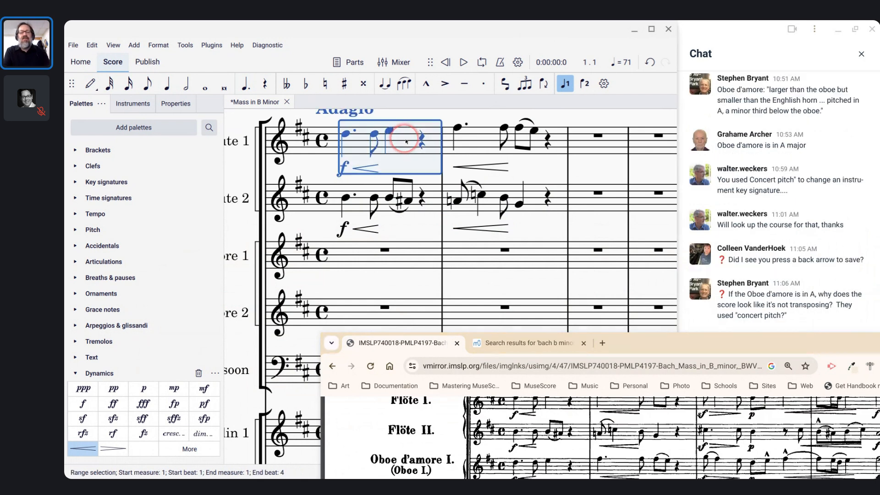
left_click(478, 138, "shift")
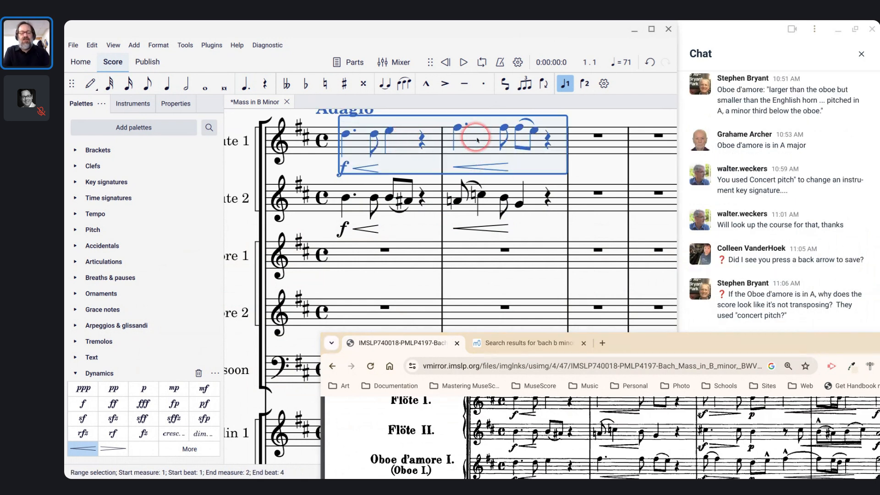
key("ctrl+c")
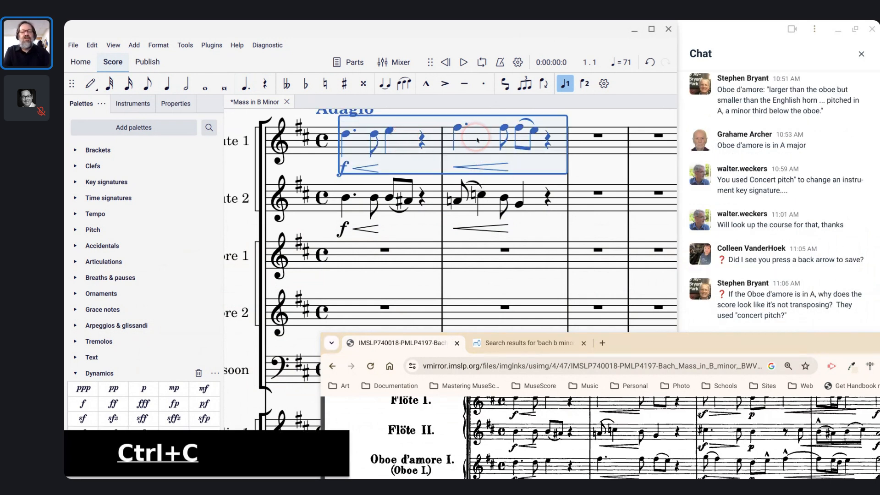
left_click(368, 249)
key("ctrl+v")
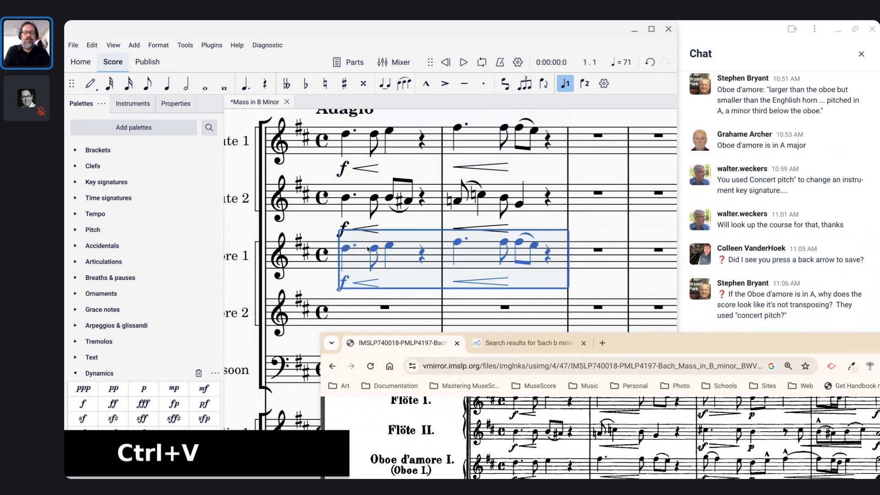
- Extend the selection of measures 1–2 from Oboe d'amore 1 down to Viola and apply Explode to fill those staves
scroll(423, 248, "down", 3)
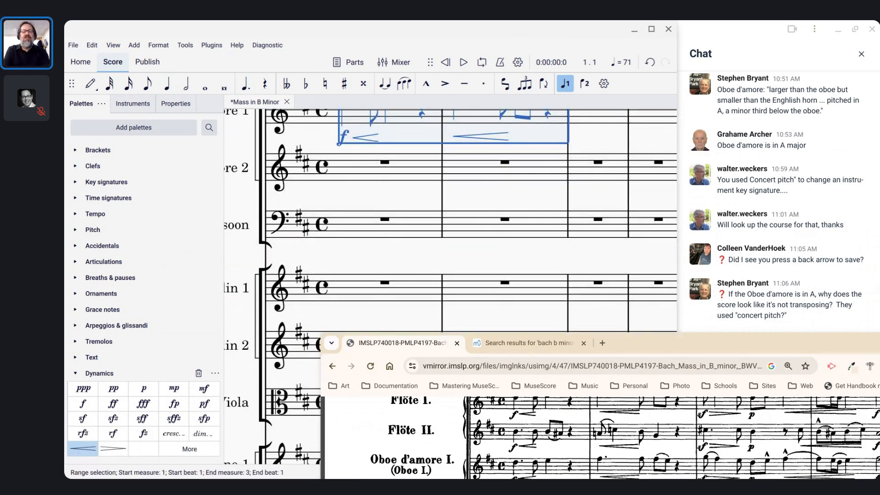
scroll(526, 231, "down", 3)
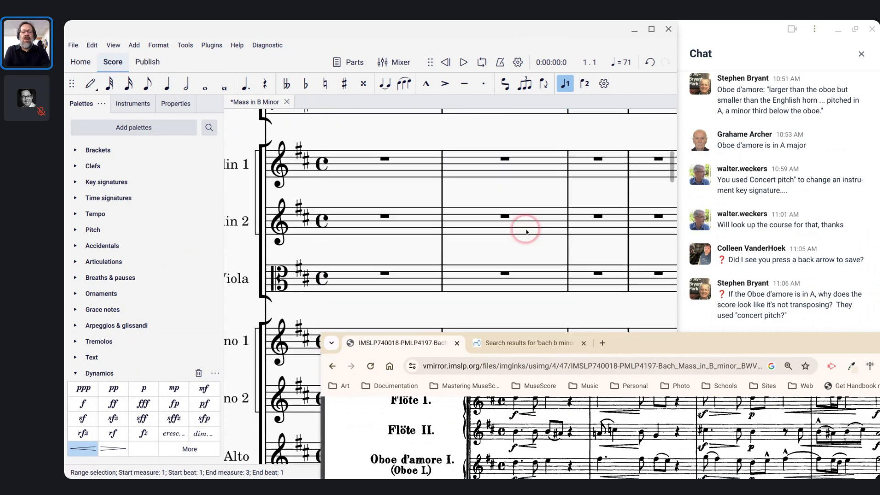
left_click(534, 279, "shift")
scroll(535, 281, "up", 3)
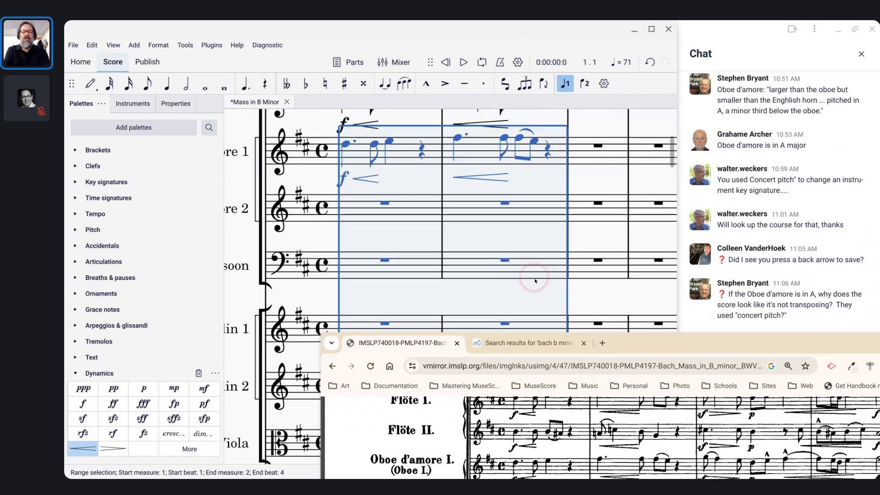
scroll(422, 219, "up", 1)
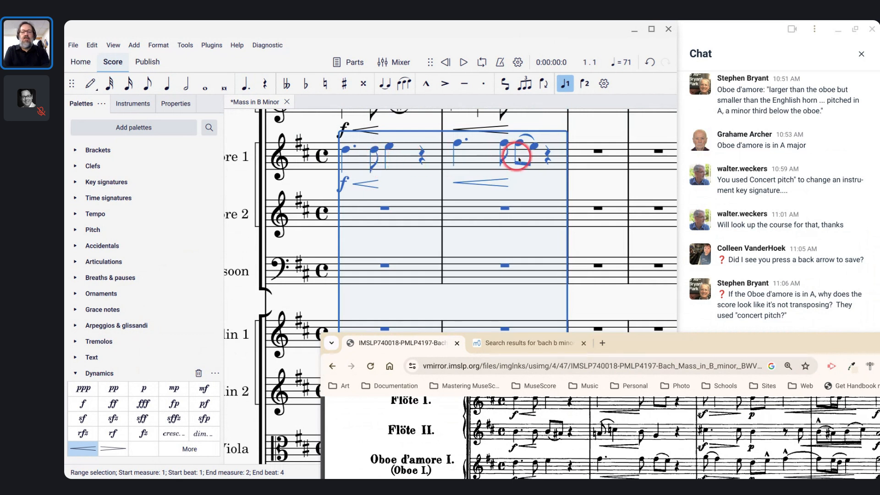
scroll(520, 161, "left", 2)
scroll(520, 161, "down", 1)
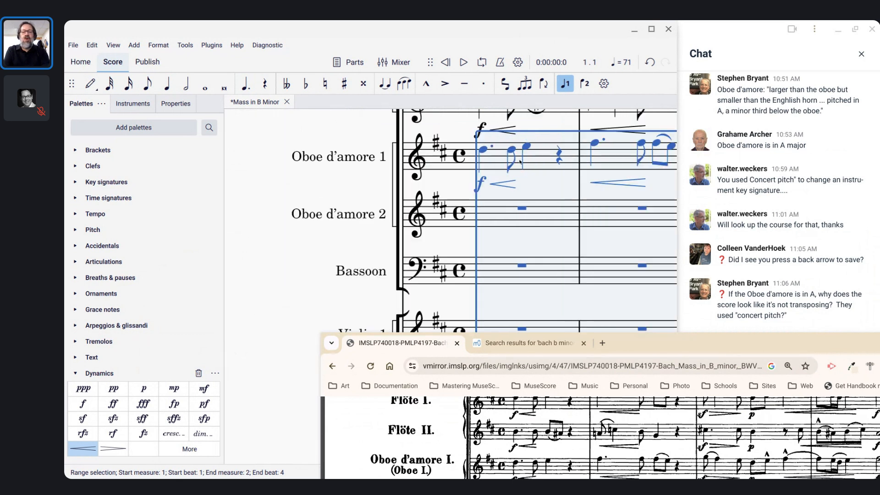
scroll(513, 162, "down", 3)
scroll(512, 162, "right", 2)
scroll(512, 162, "up", 5)
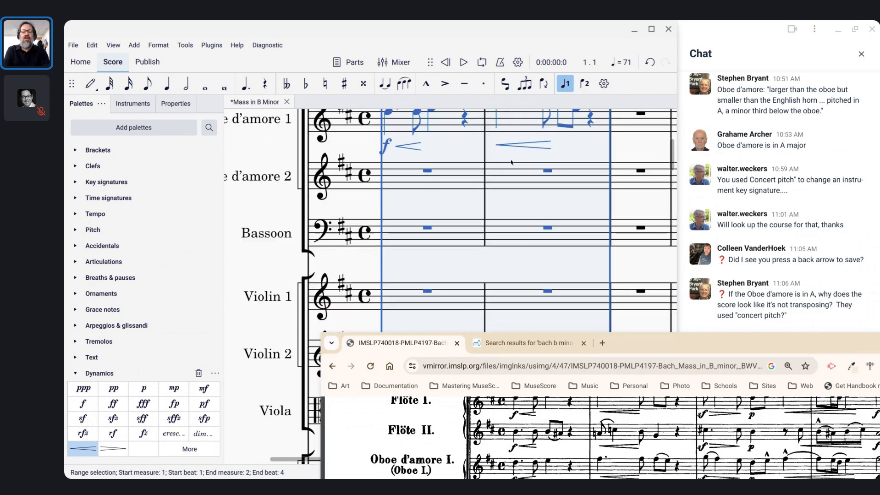
left_click(185, 45)
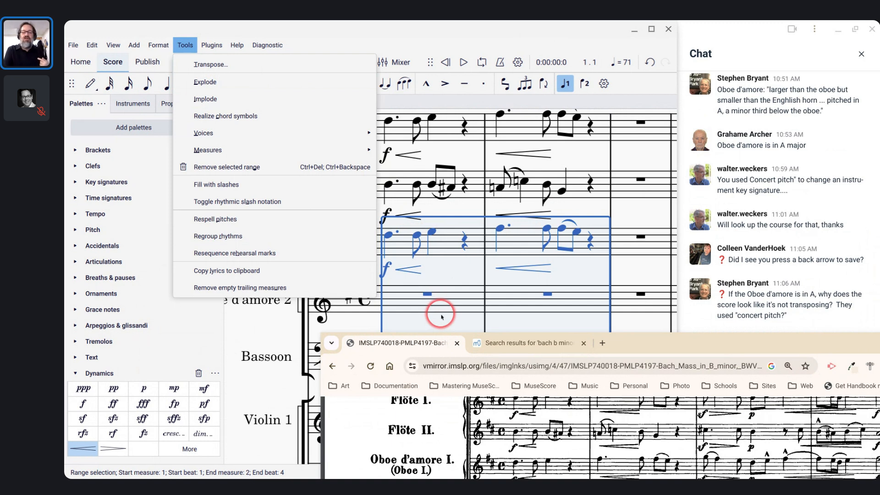
scroll(441, 316, "down", 1)
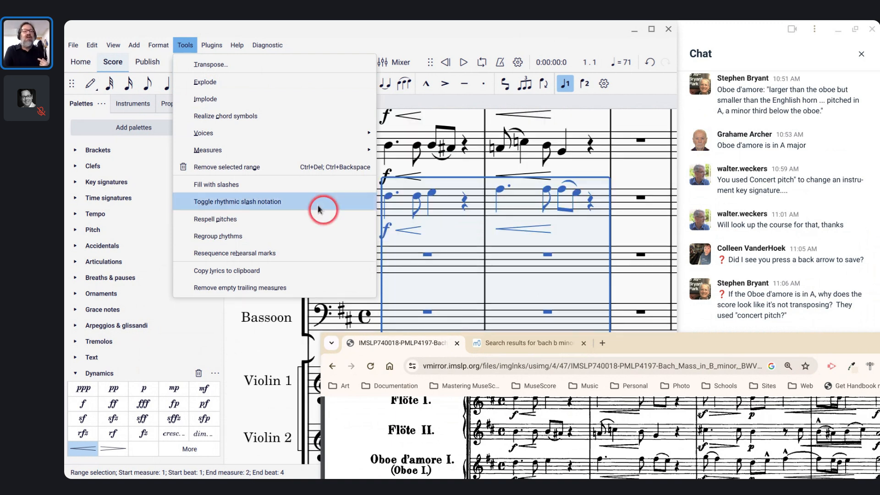
left_click(235, 85)
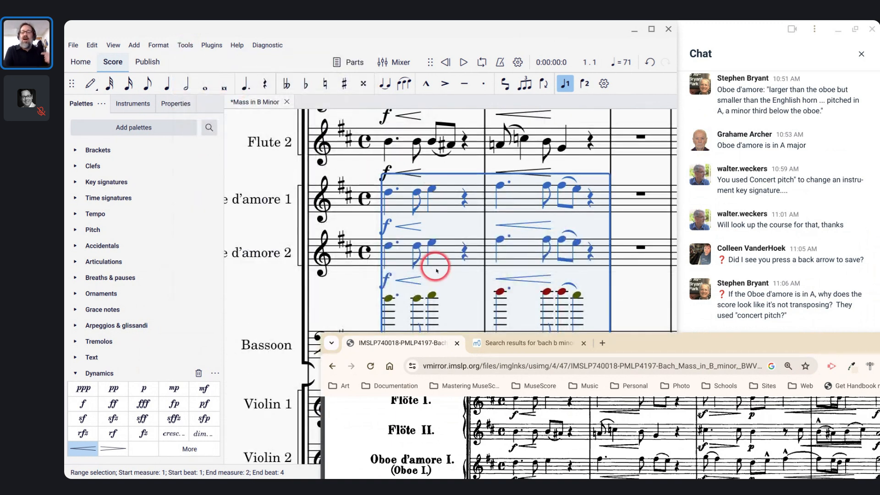
- Review the exploded measures from Oboe d'amore 1 down to Viola and compare the oboe parts with the source score
scroll(436, 271, "down", 8)
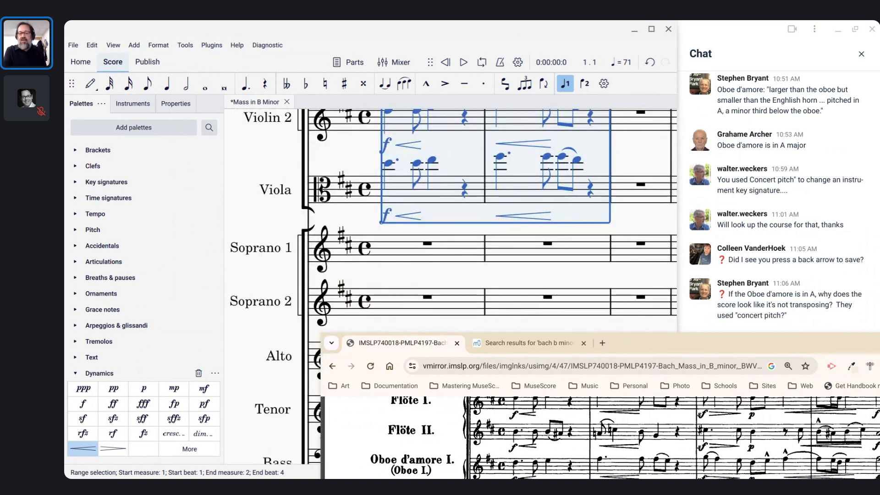
scroll(489, 224, "up", 3)
scroll(450, 220, "up", 5)
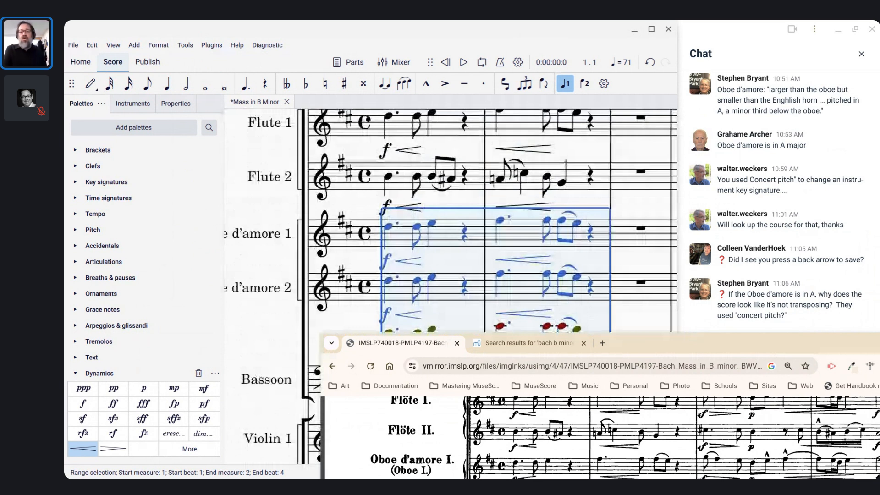
scroll(490, 220, "down", 1)
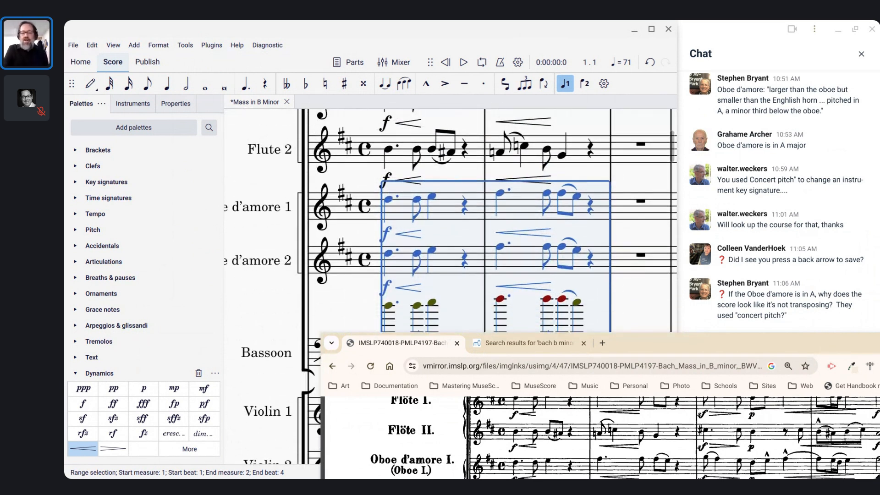
scroll(491, 220, "down", 1)
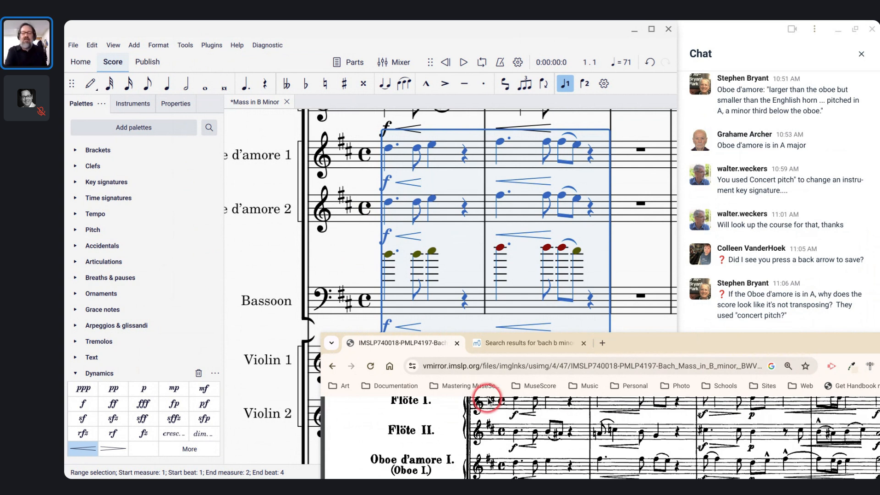
scroll(487, 405, "down", 3)
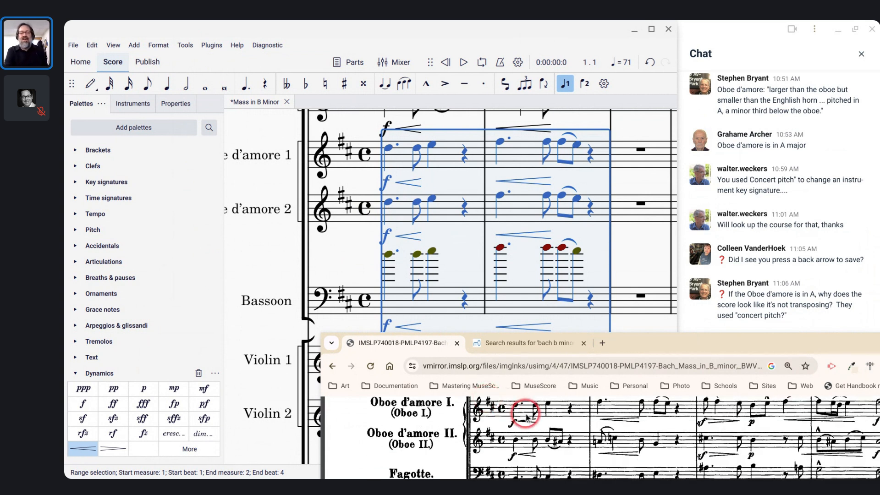
scroll(516, 412, "up", 3)
scroll(465, 253, "up", 3)
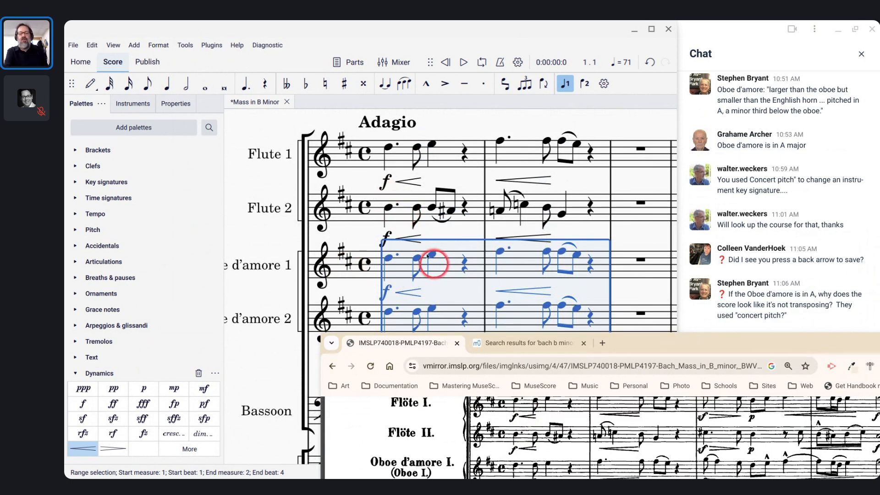
- Replace measures 1–2 of Oboe d'amore 2 with a copy of Flute 2's measures 1–2
left_click(405, 214)
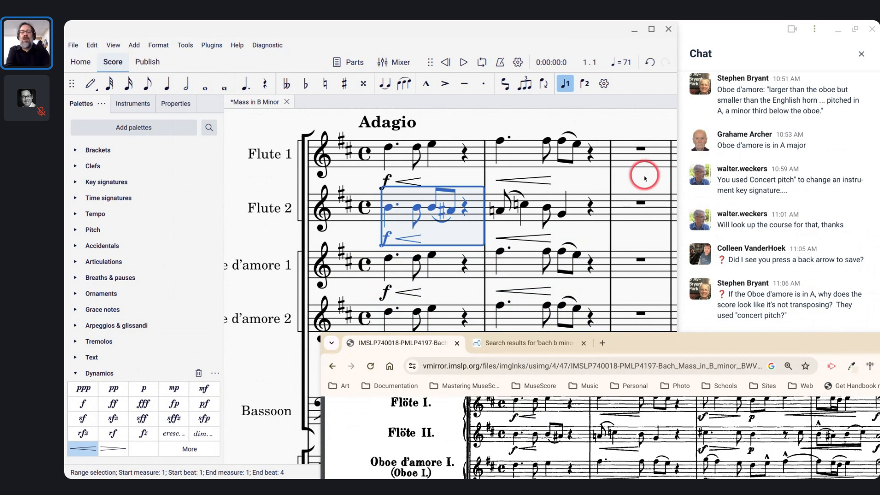
left_click(597, 204, "shift")
key("ctrl+c")
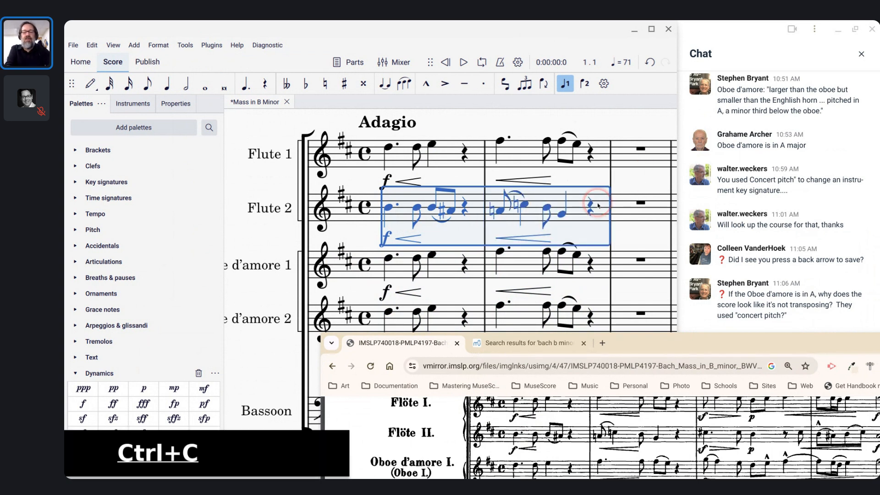
scroll(469, 235, "down", 3)
left_click(469, 234)
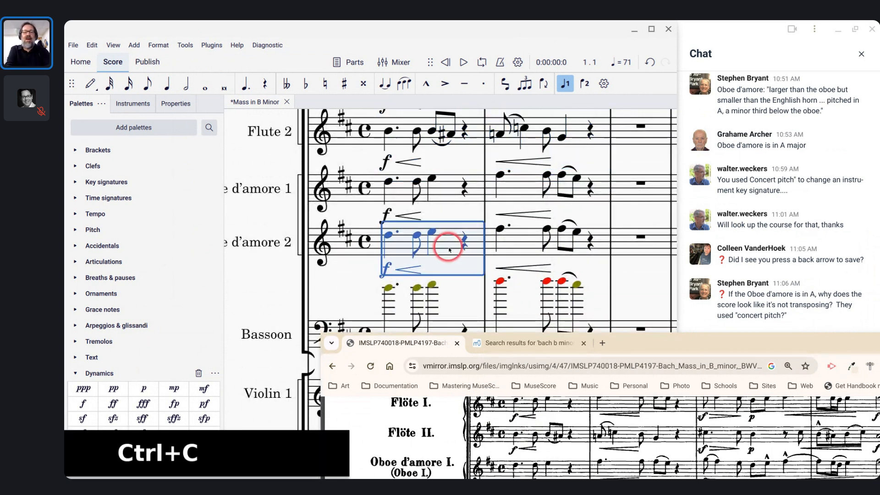
key("ctrl+v")
- Transpose the Bassoon's measures 1–2 down two octaves and a further two diatonic steps, following the Fagotte line
scroll(449, 250, "down", 5)
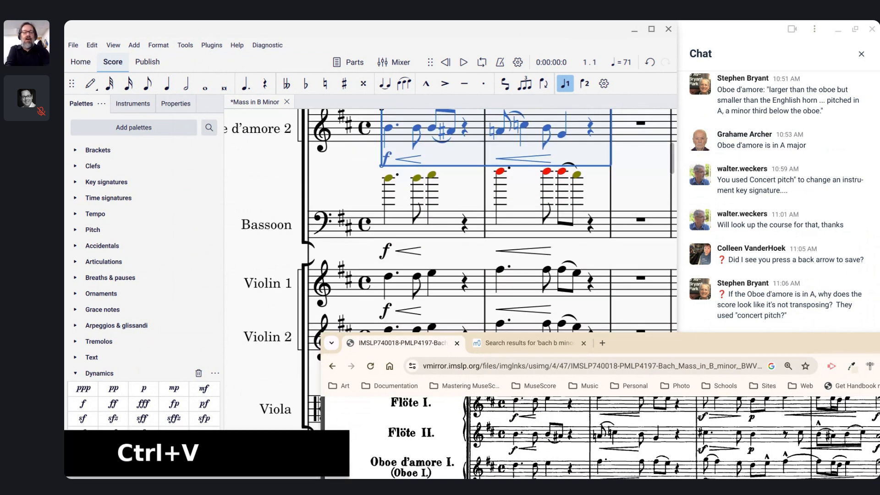
scroll(486, 414, "down", 5)
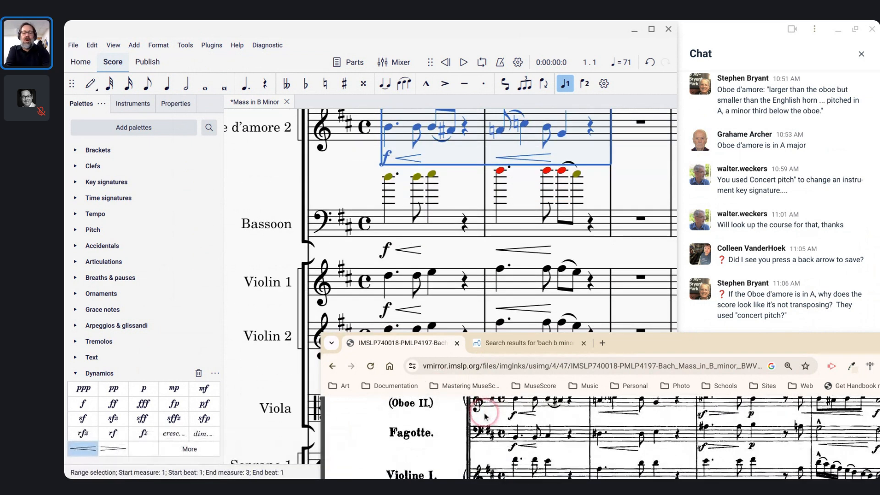
left_click_drag(429, 250, 537, 221)
key("ctrl+Down")
key("ctrl+Down")
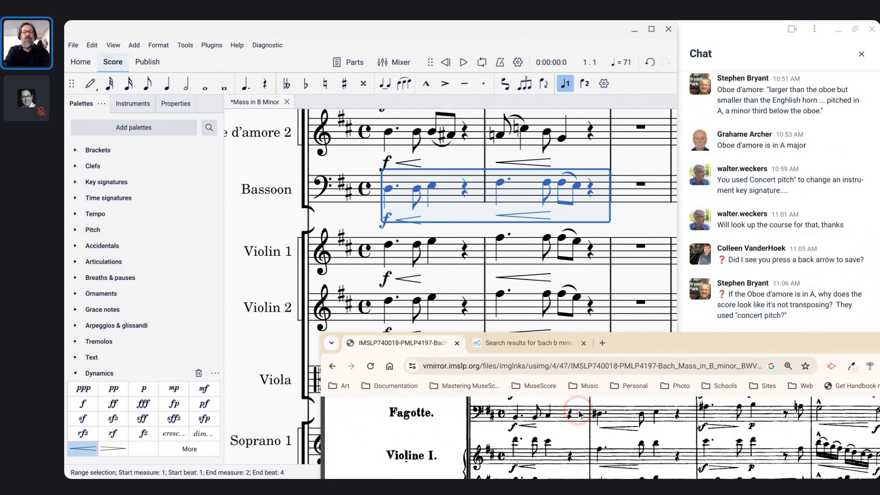
key("shift+alt+bracketleft")
key("shift+alt+bracketleft")
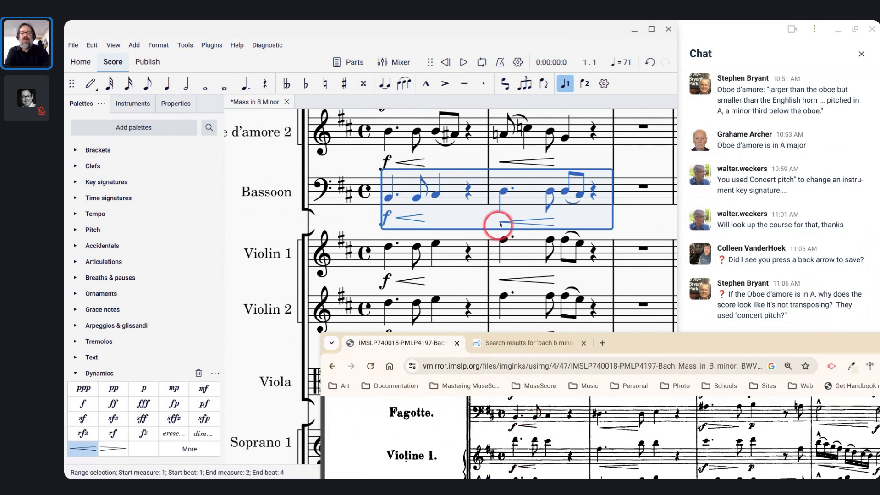
- Raise the first two notes of the Bassoon's measure 2 by a semitone to D-sharp
left_click(506, 194)
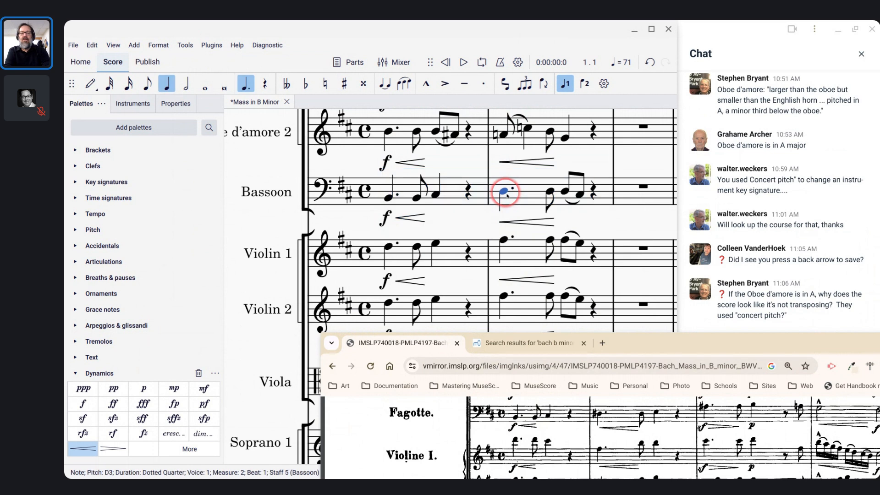
left_click(550, 195, "shift")
key("Up")
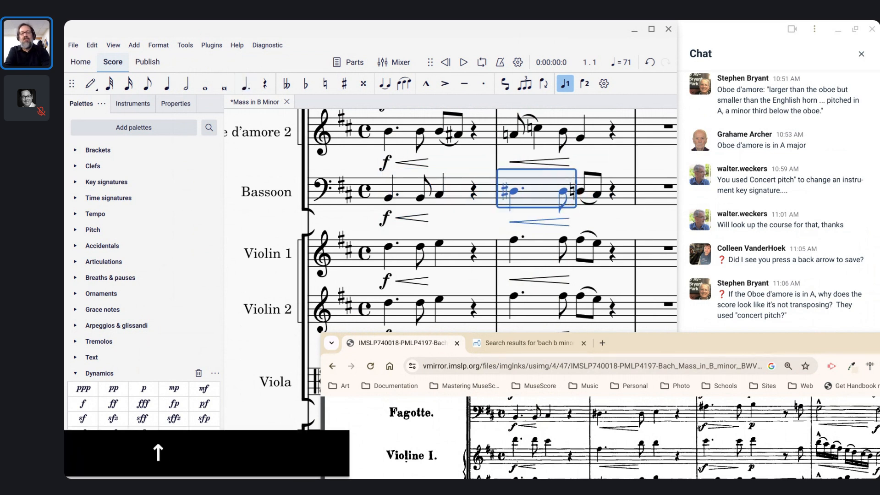
- Raise the third note of the Bassoon's measure 2 to E and make it a quarter note
key("Right")
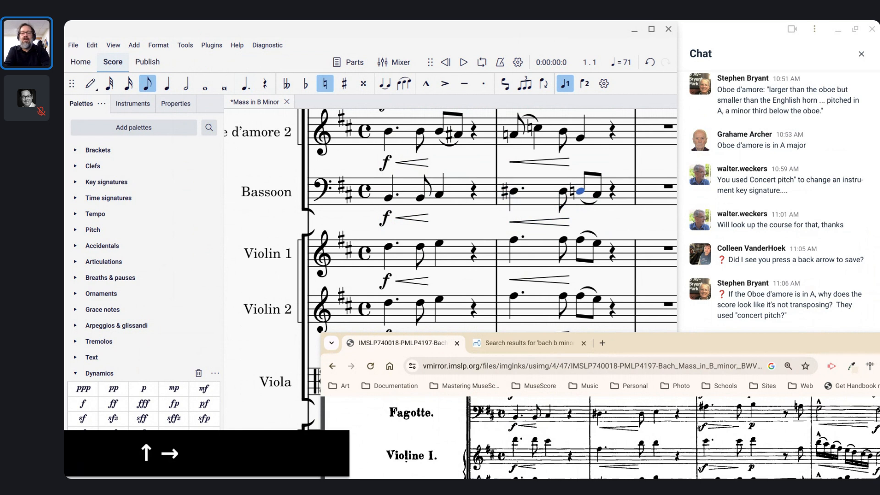
key("Up")
key("Up")
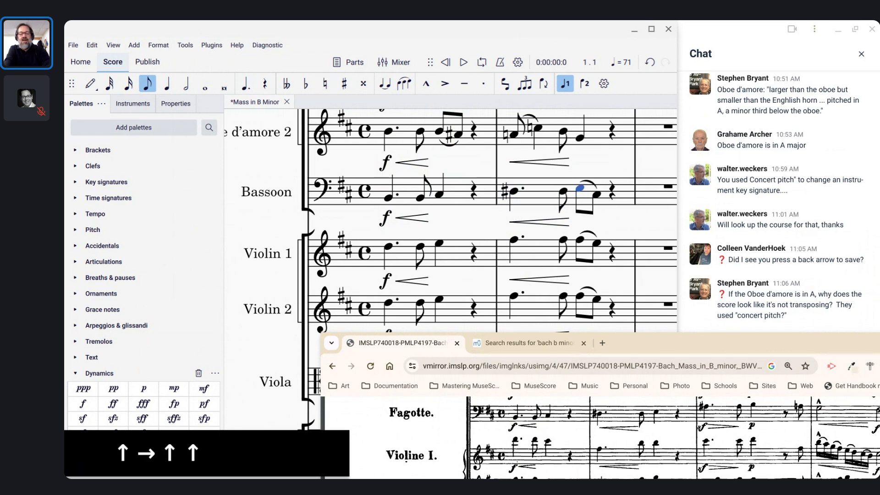
key("5")
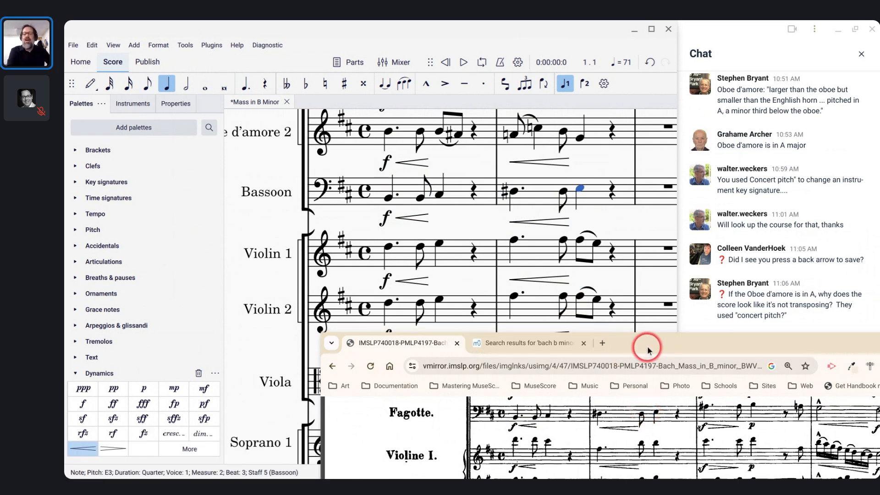
- Compare measures 1–2 of the violin and viola staves with the Violine I, Violine II and Viola lines of the IMSLP score
left_click_drag(646, 348, 626, 357)
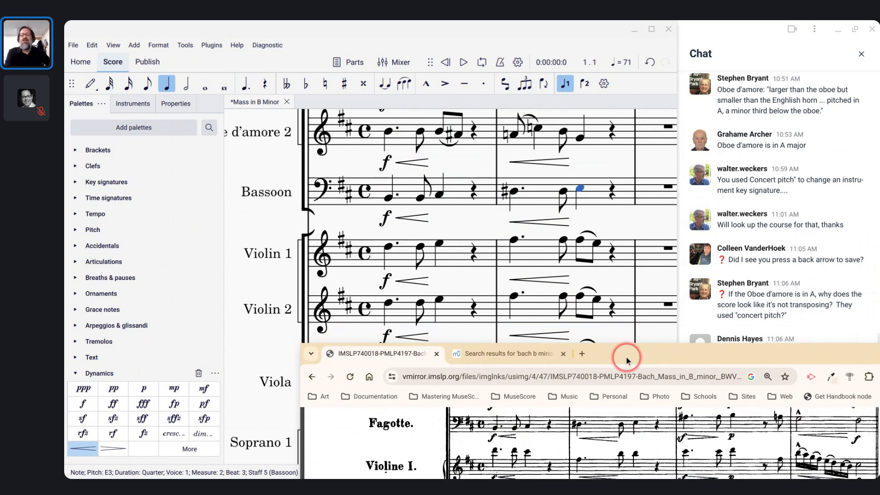
scroll(620, 424, "down", 2)
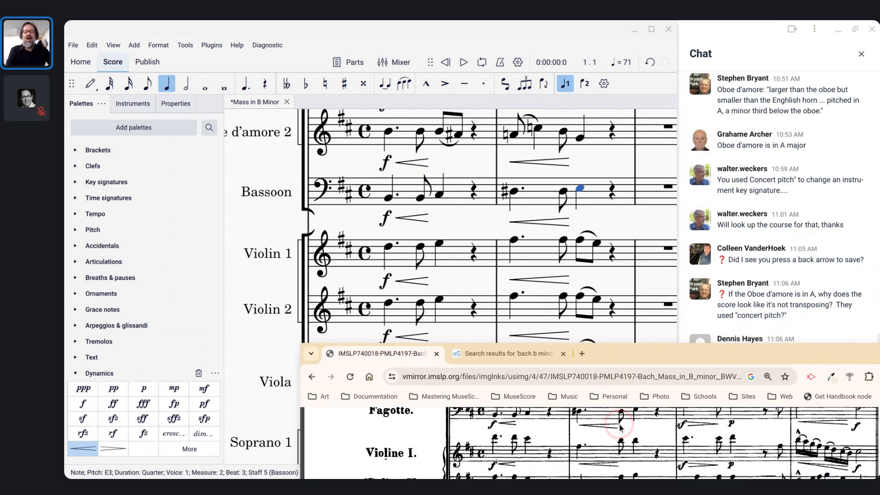
scroll(619, 428, "down", 3)
scroll(619, 428, "up", 3)
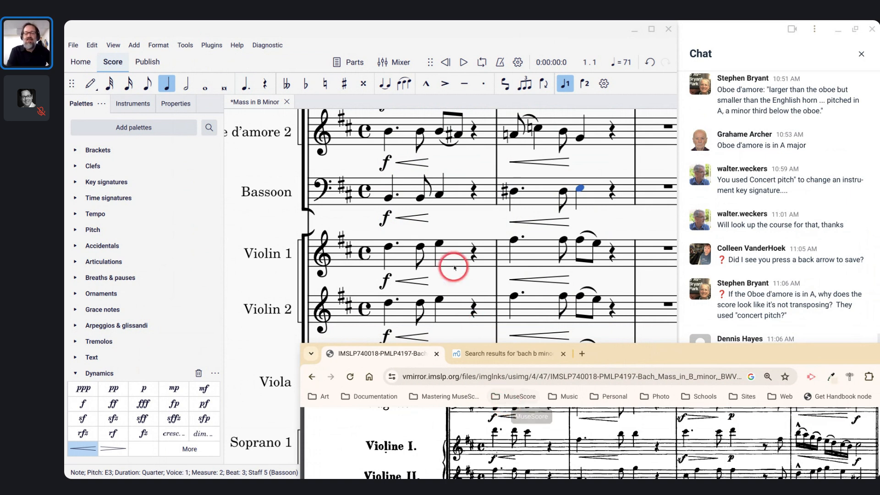
scroll(453, 263, "down", 2)
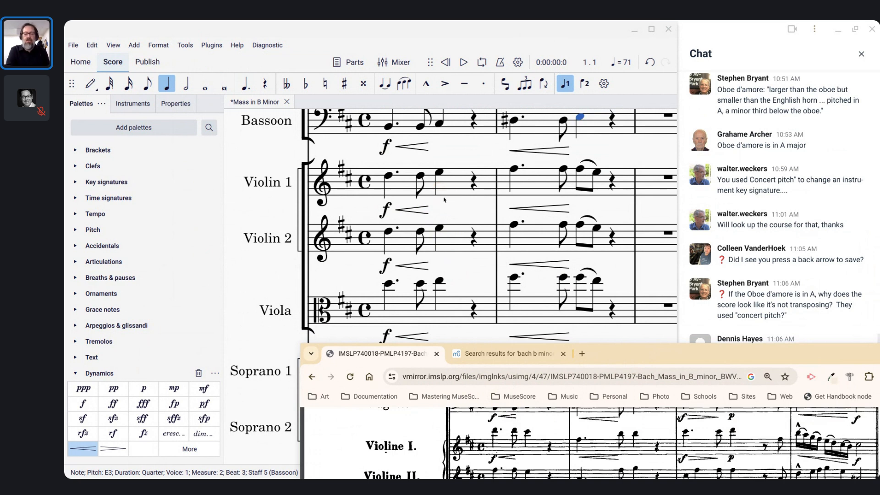
scroll(517, 305, "down", 1)
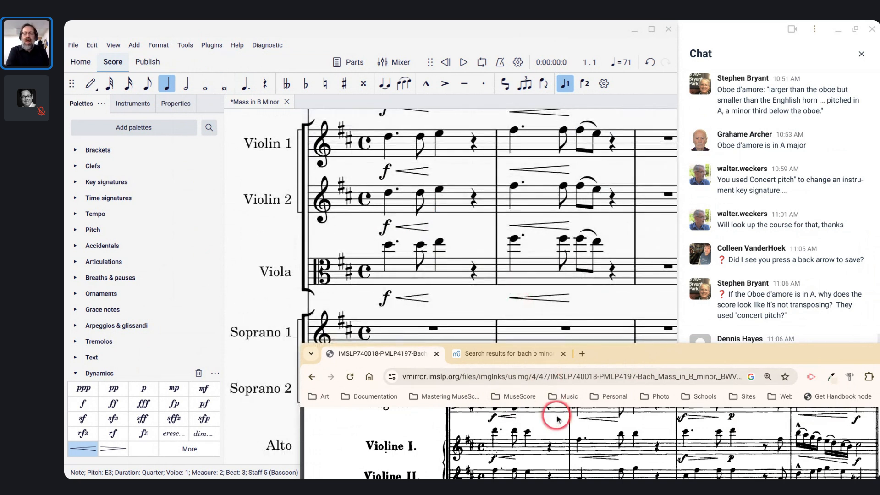
scroll(557, 417, "down", 1)
scroll(556, 417, "down", 1)
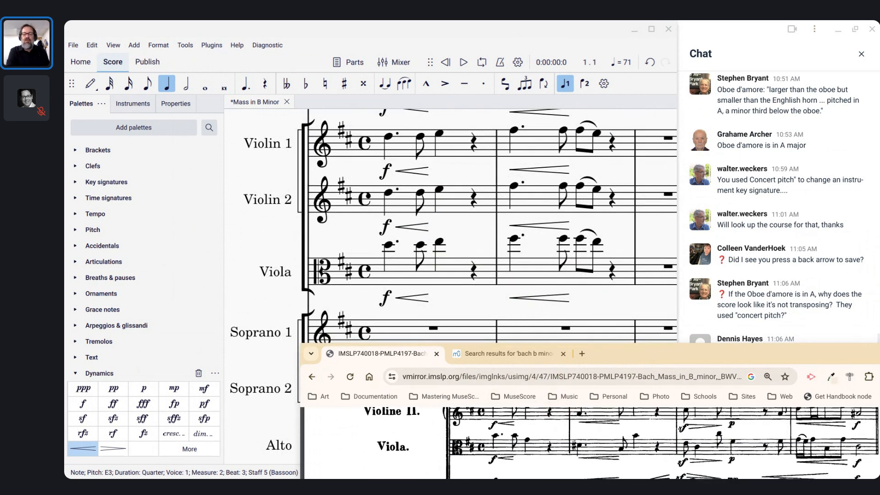
- Make the third note of Violin 1's measure 2 a quarter note, following the Violine I line
scroll(556, 417, "up", 1)
scroll(557, 417, "up", 2)
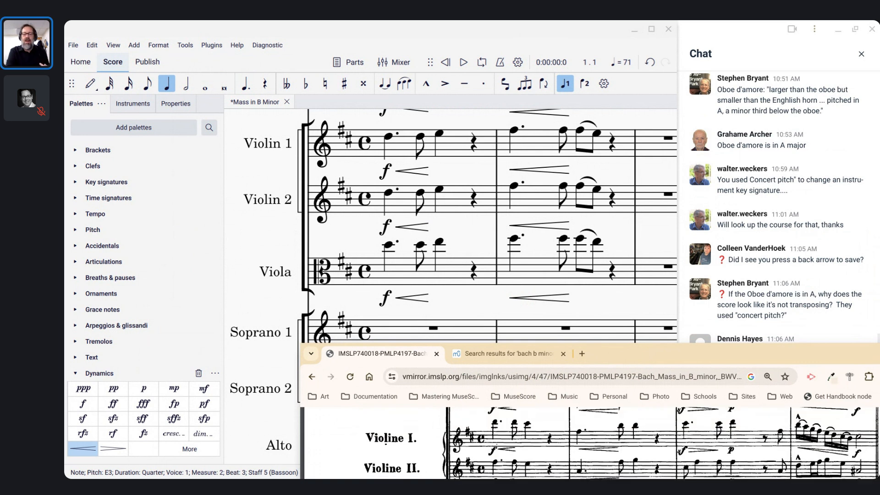
scroll(557, 417, "down", 1)
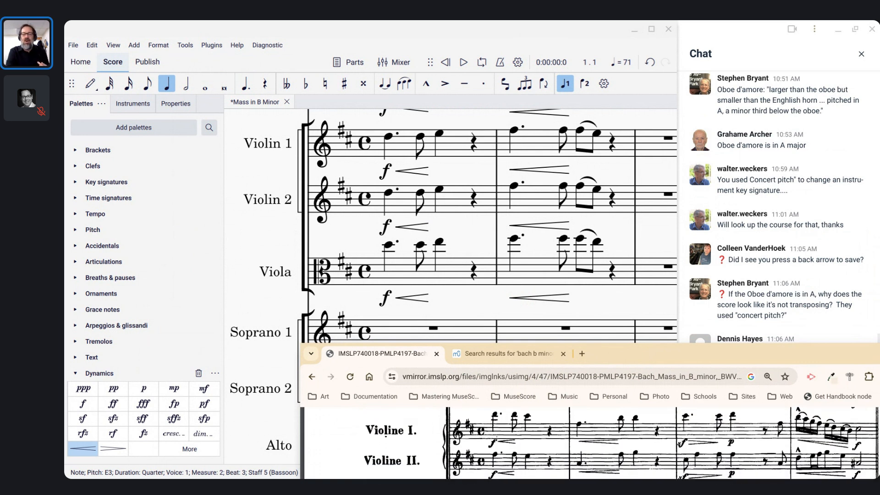
scroll(591, 442, "up", 1)
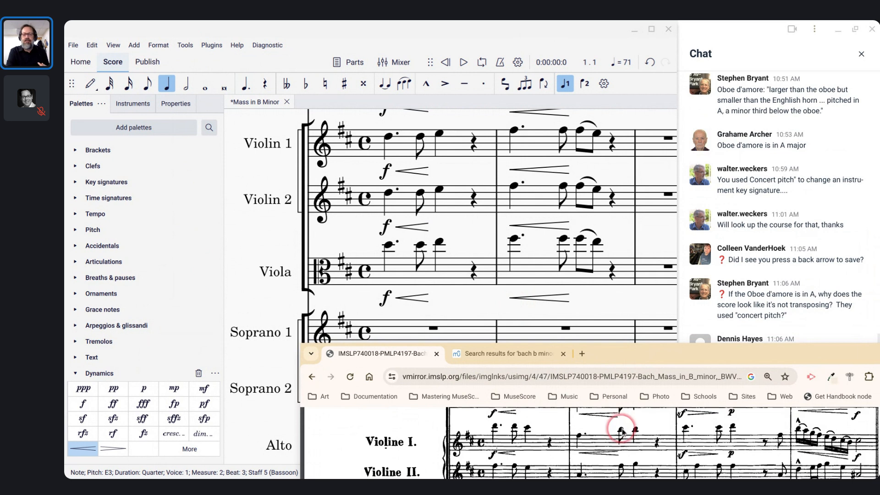
left_click(580, 131)
key("5")
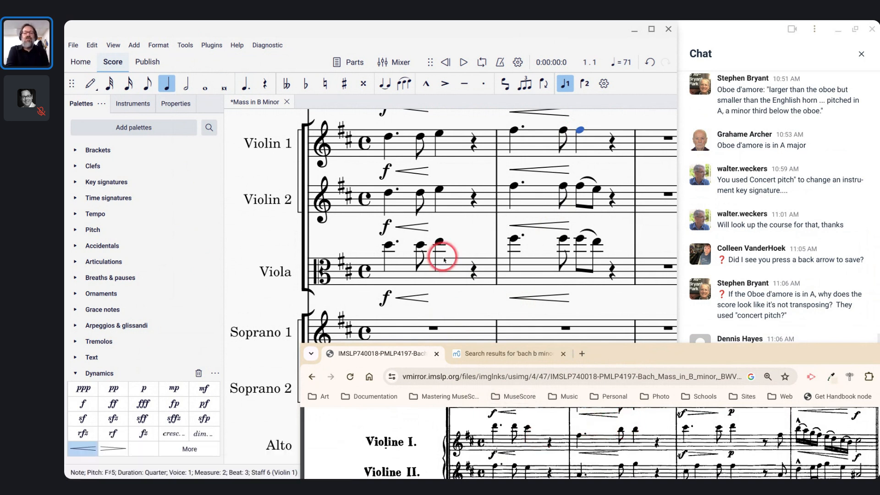
- Save the score and explode Violin 1's measures 1–2 across the Violin 2 and Viola staves
left_click(449, 146)
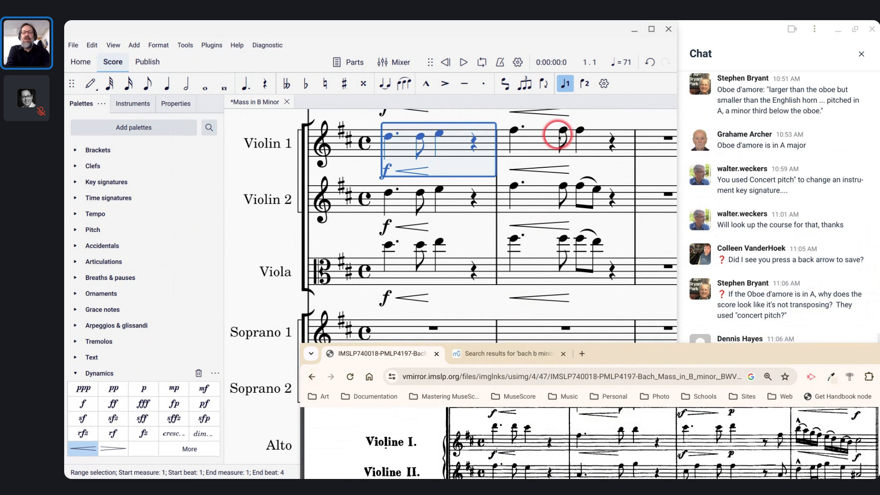
left_click(585, 143, "shift")
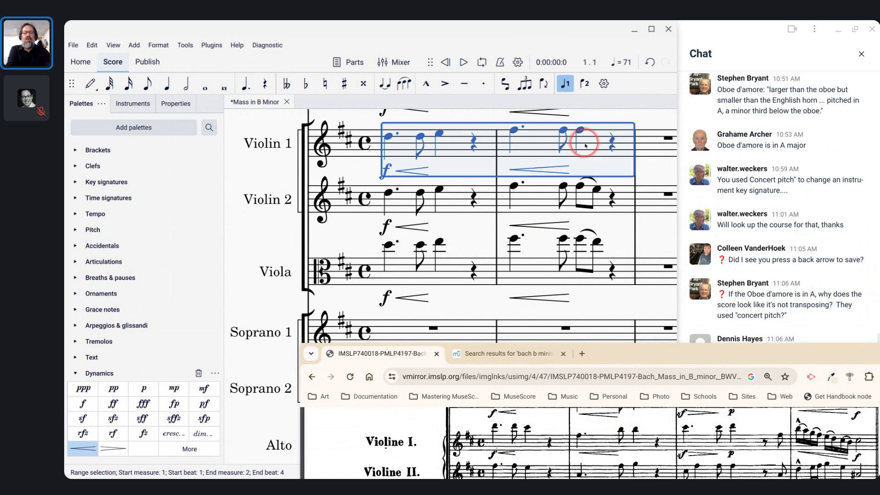
left_click(621, 274, "shift")
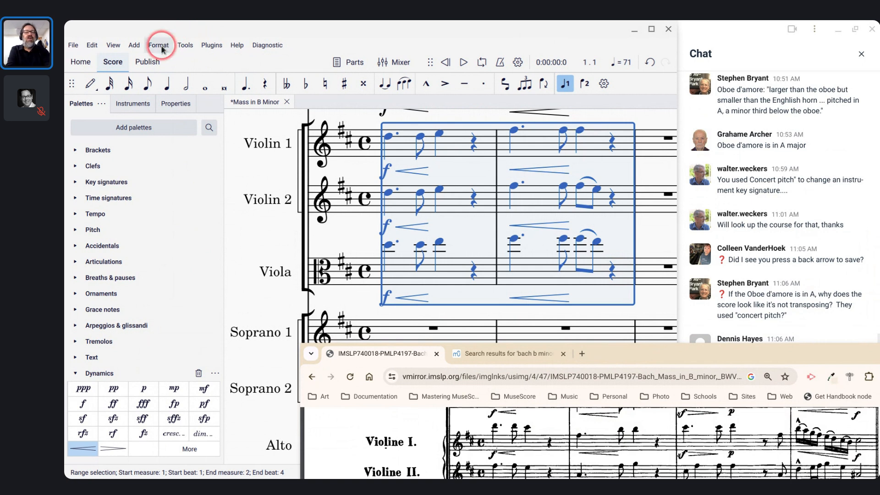
left_click(158, 45)
key("Escape")
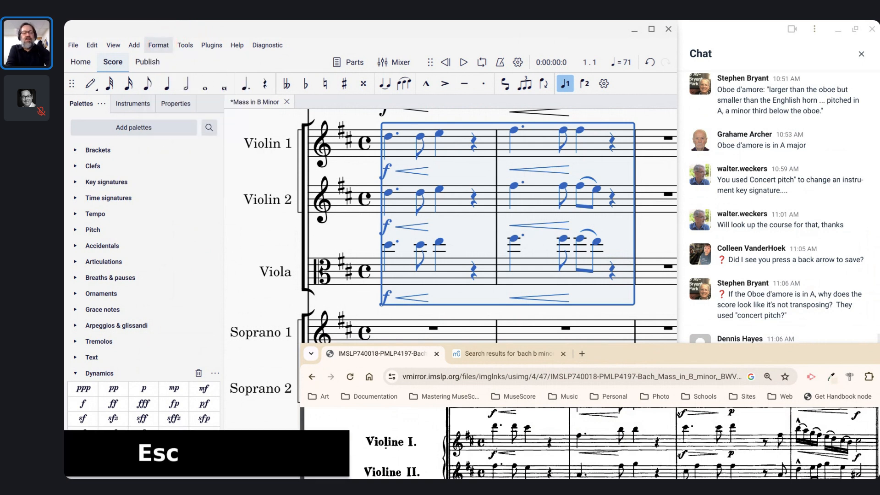
key("ctrl+s")
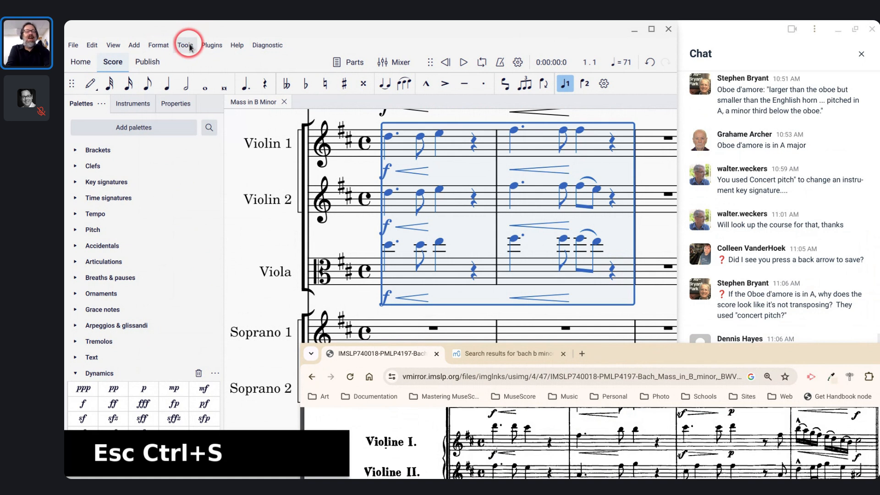
left_click(187, 45)
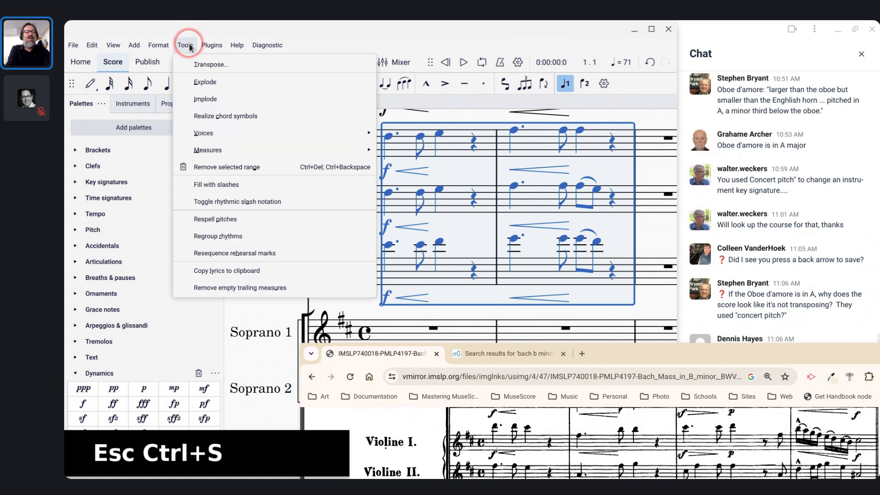
left_click(200, 82)
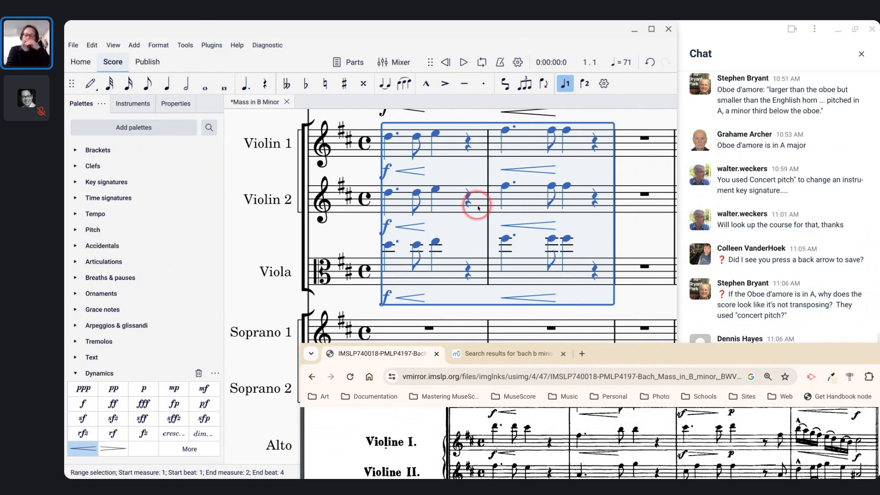
- Examine the Flöte and Oboe d'amore lines in the IMSLP score, comparing their opening measures for shared music
scroll(478, 208, "up", 1)
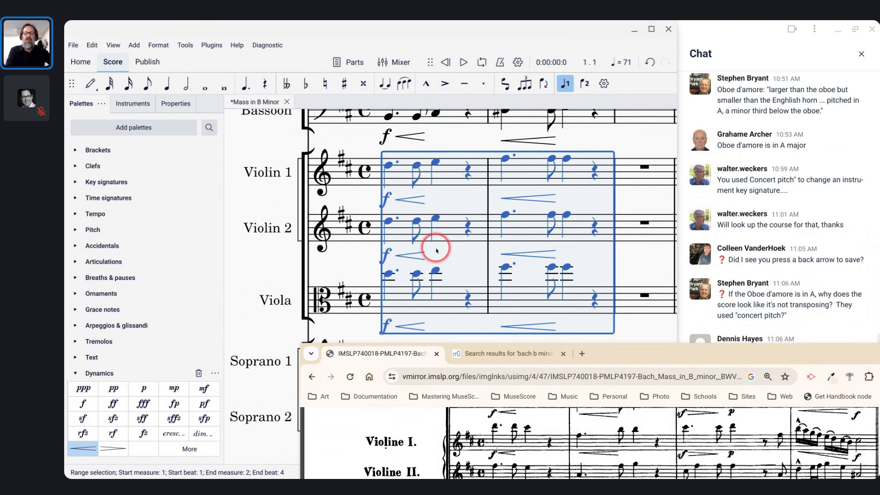
scroll(436, 249, "down", 1)
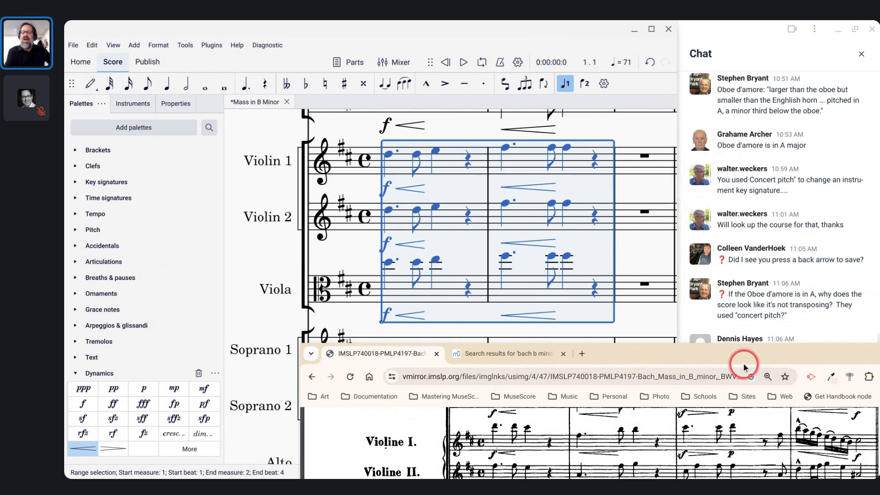
left_click_drag(740, 363, 634, 329)
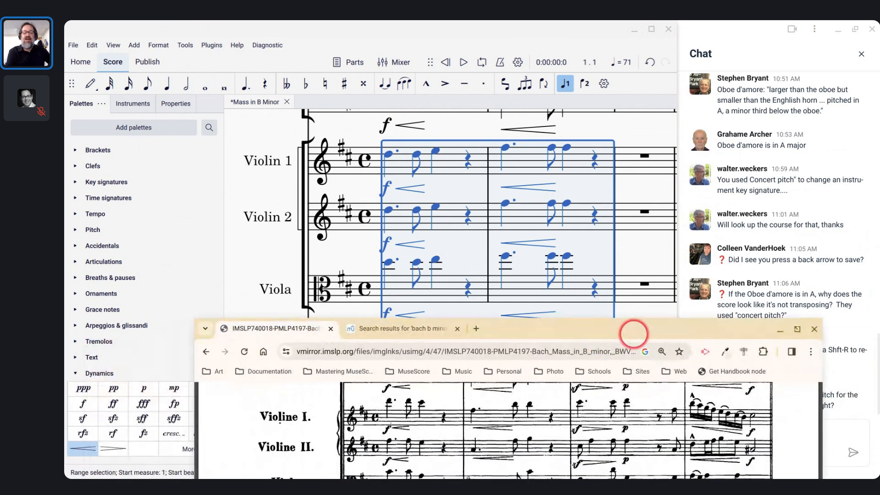
scroll(531, 428, "up", 5)
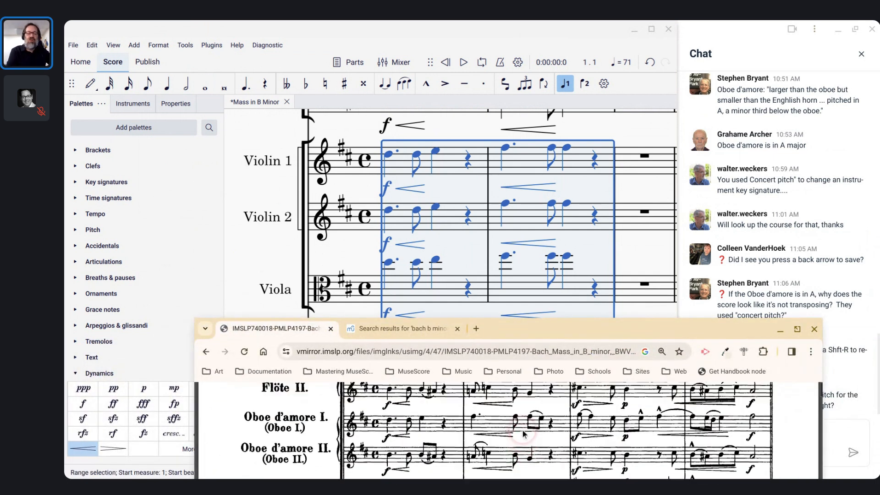
scroll(524, 434, "up", 1)
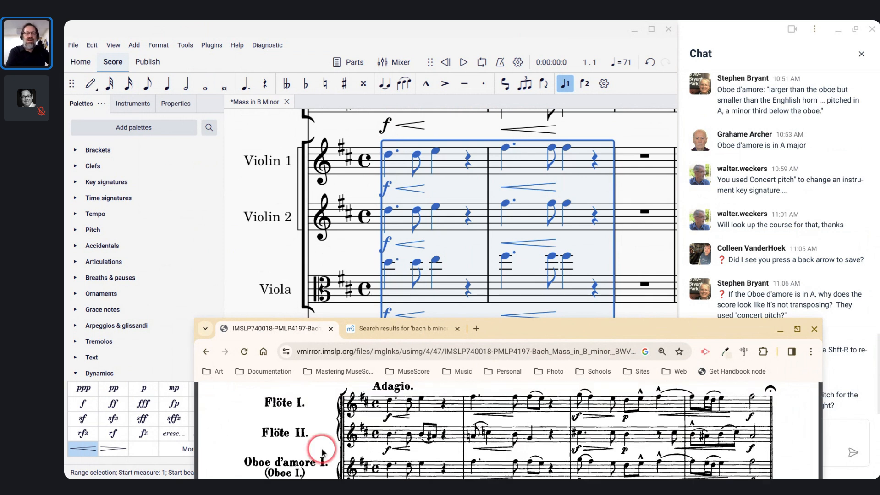
scroll(324, 450, "down", 1)
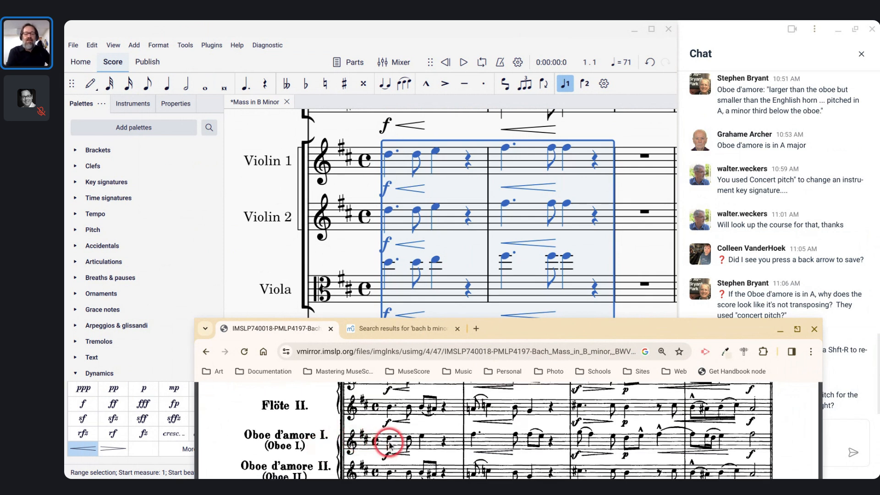
scroll(390, 442, "up", 3)
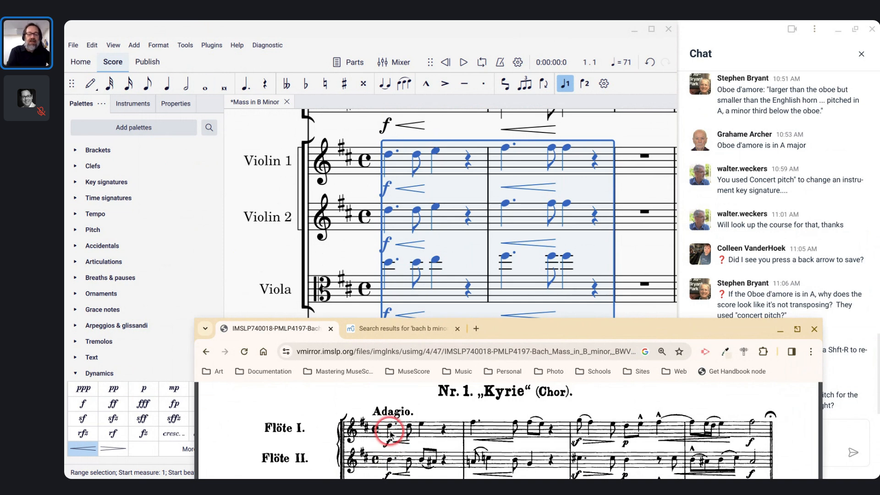
scroll(392, 433, "down", 3)
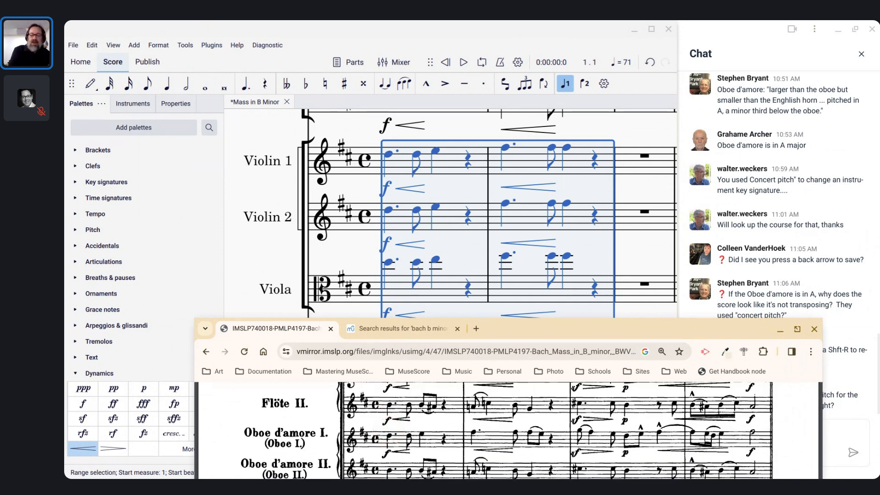
scroll(540, 422, "up", 3)
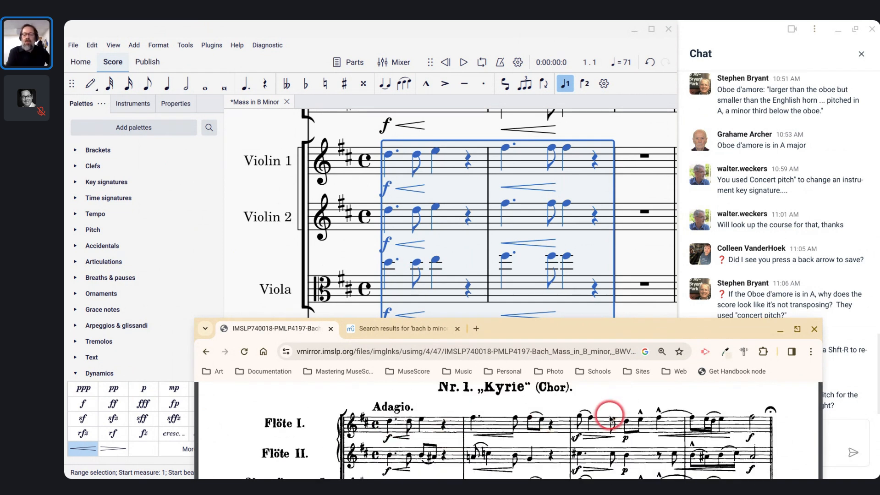
scroll(610, 418, "down", 3)
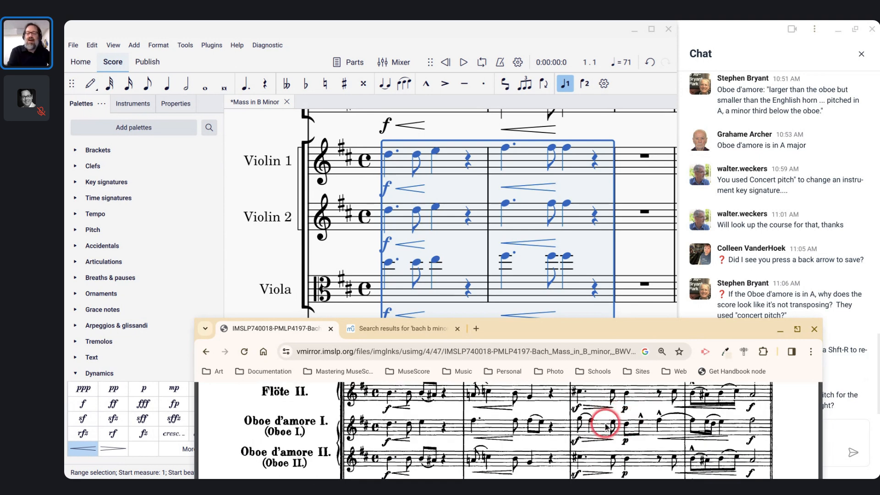
scroll(596, 426, "up", 1)
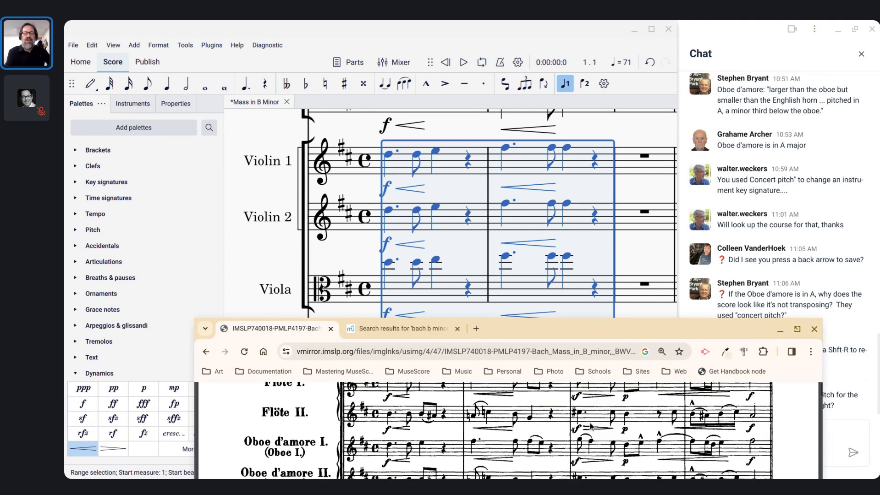
left_click(536, 426)
- Re-pitch the existing notes of Violin 1's measure 1 to D6, D6 and C♯6, following the Violine I line of the IMSLP score
scroll(536, 427, "down", 3)
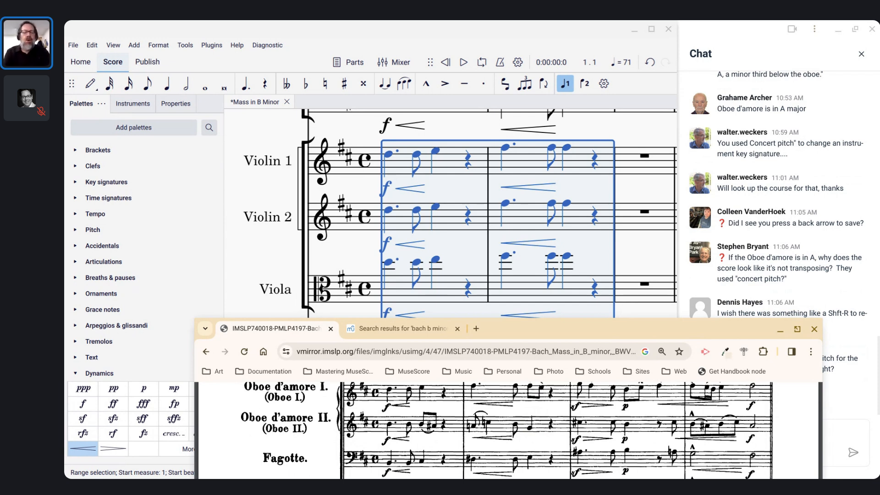
scroll(433, 436, "down", 3)
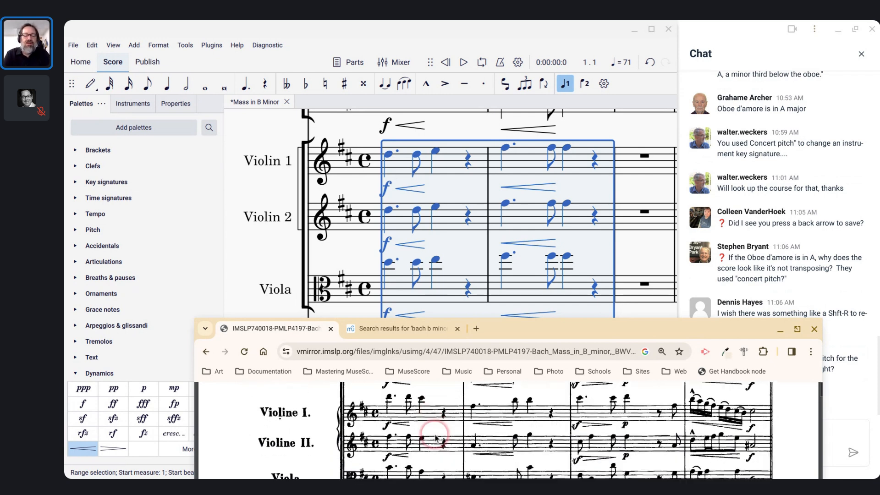
scroll(435, 438, "down", 1)
scroll(436, 437, "up", 1)
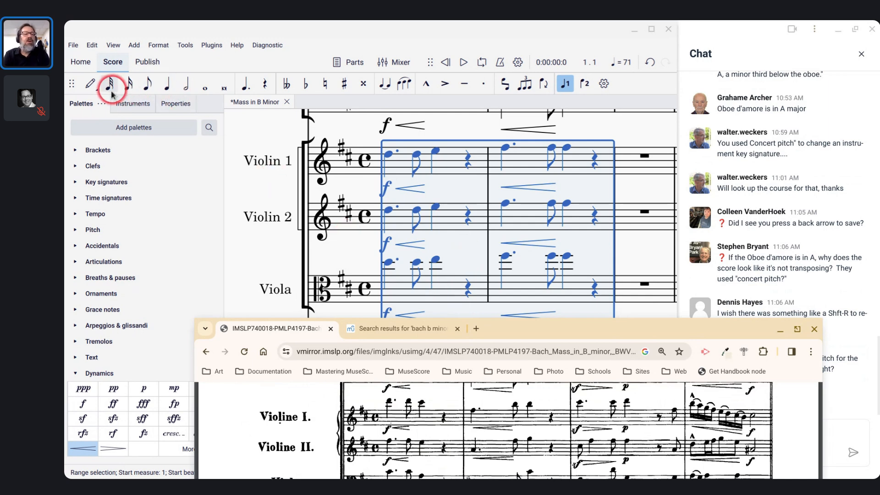
left_click(97, 92)
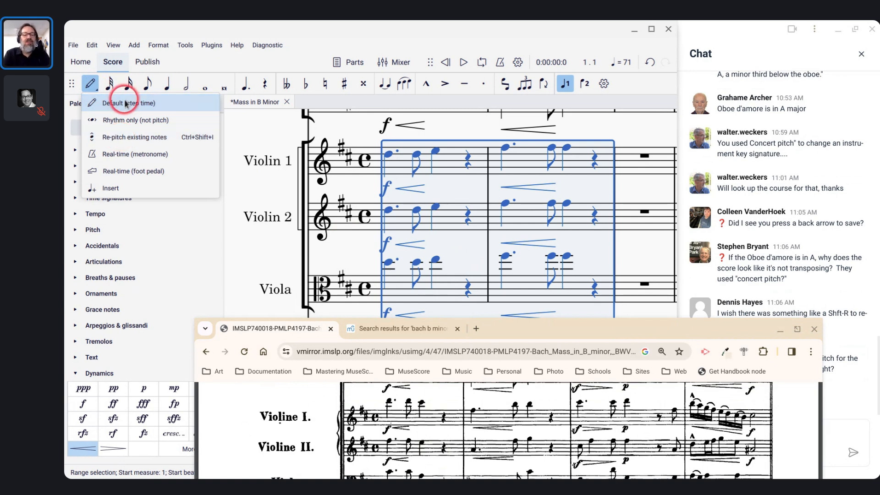
left_click(389, 155)
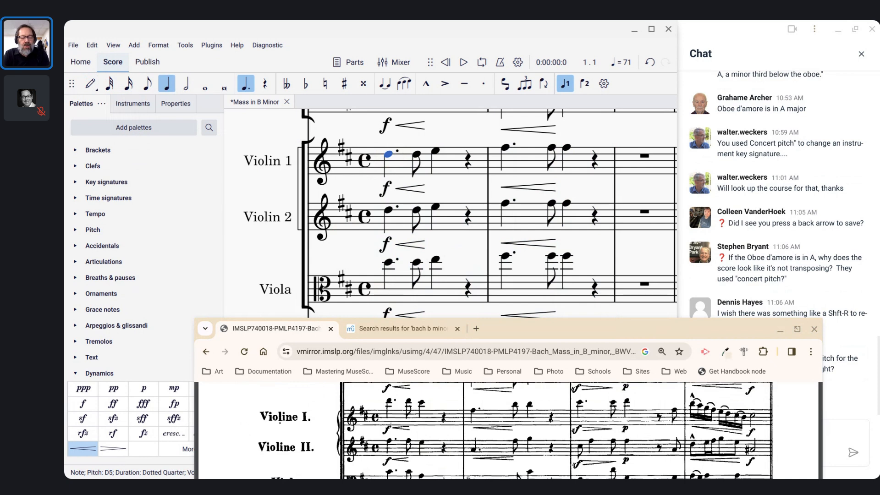
key("ctrl+shift+i")
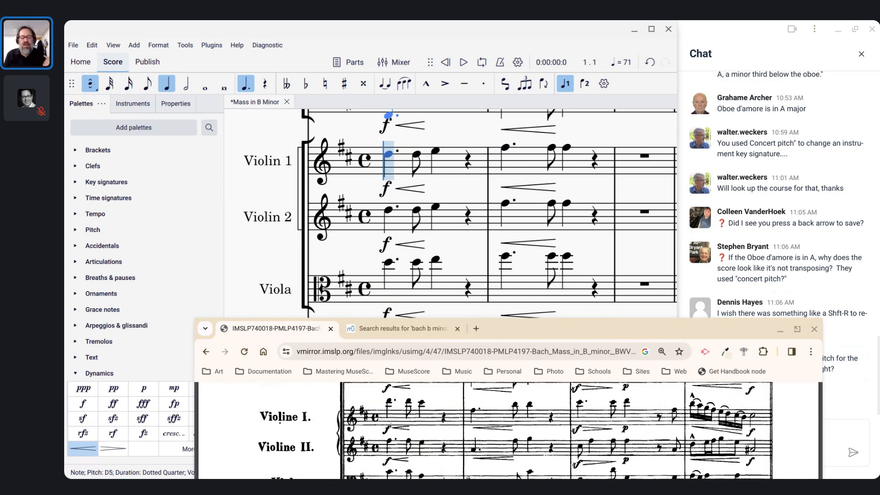
key("d")
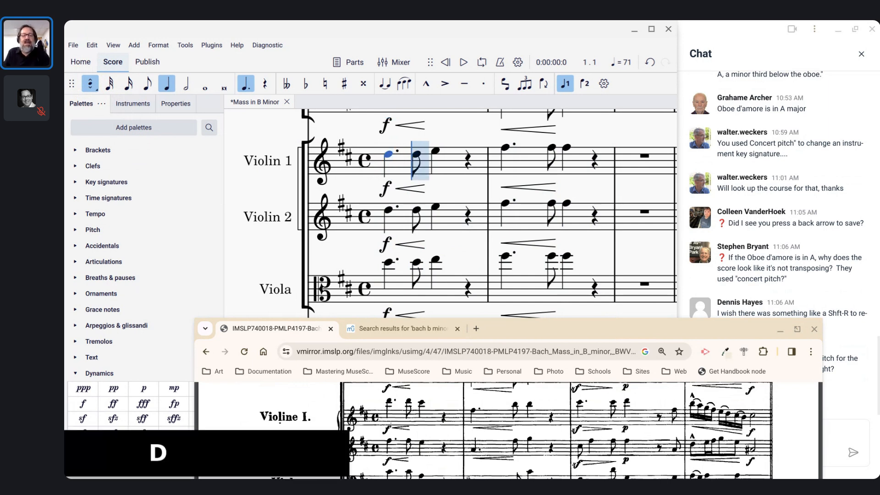
key("ctrl+Up")
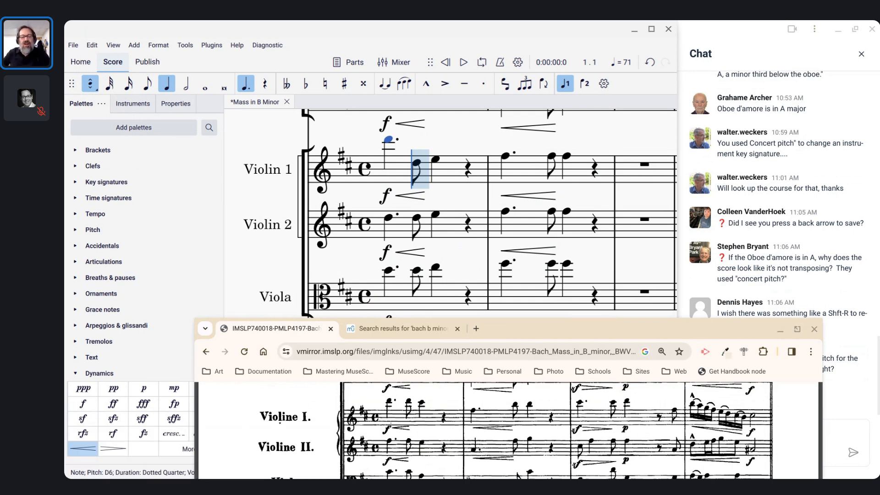
key("d")
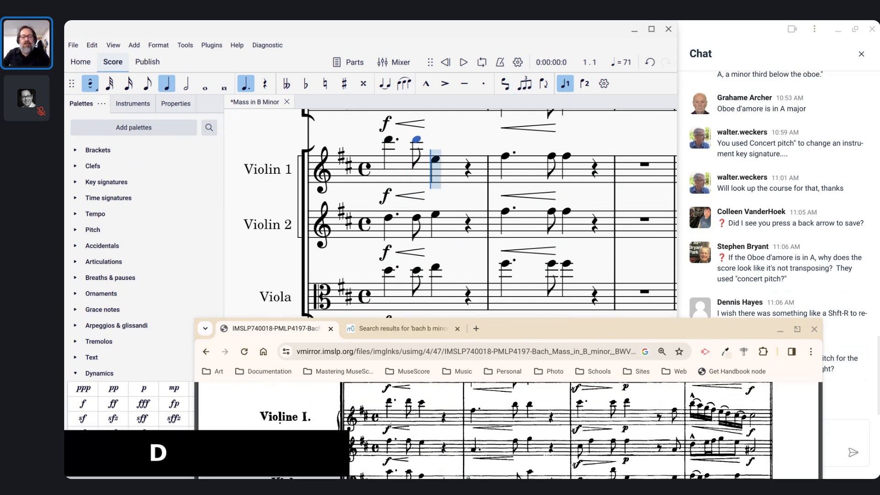
key("c")
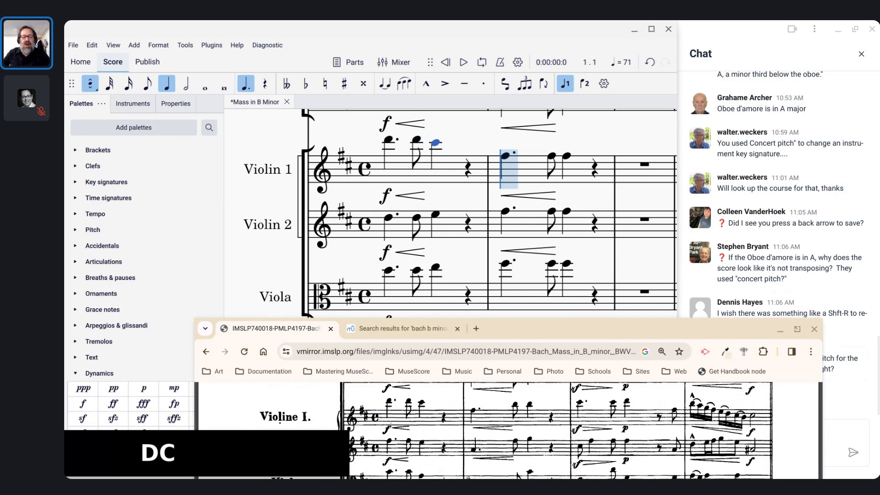
- Re-pitch the notes of Violin 1's measure 2 to F♯5, B5 and B5
key("f")
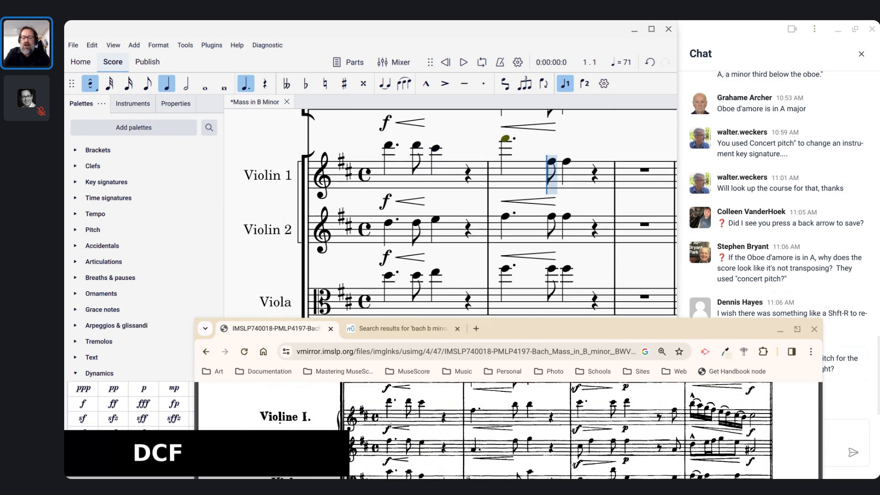
key("ctrl+Down")
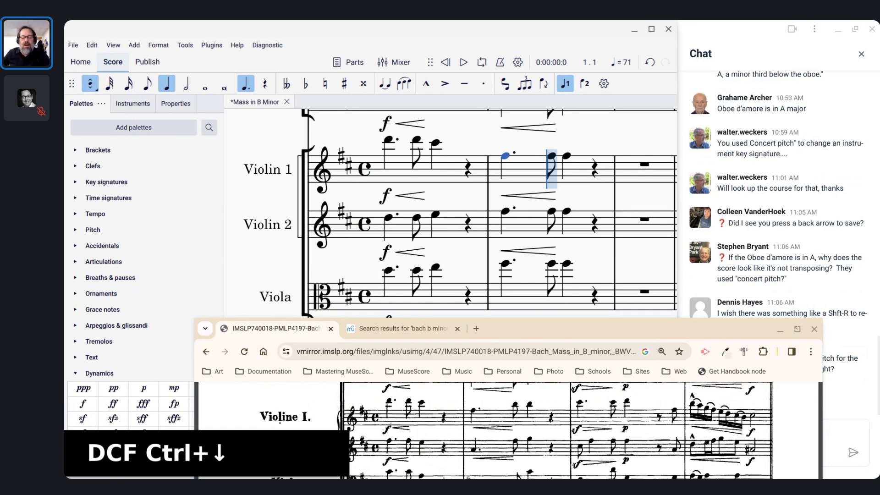
key("b")
key("b")
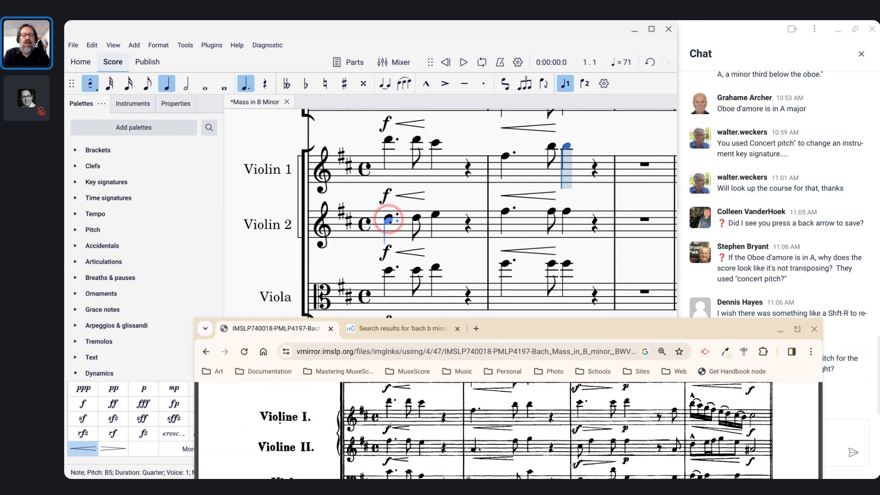
left_click(388, 220)
left_click(627, 83)
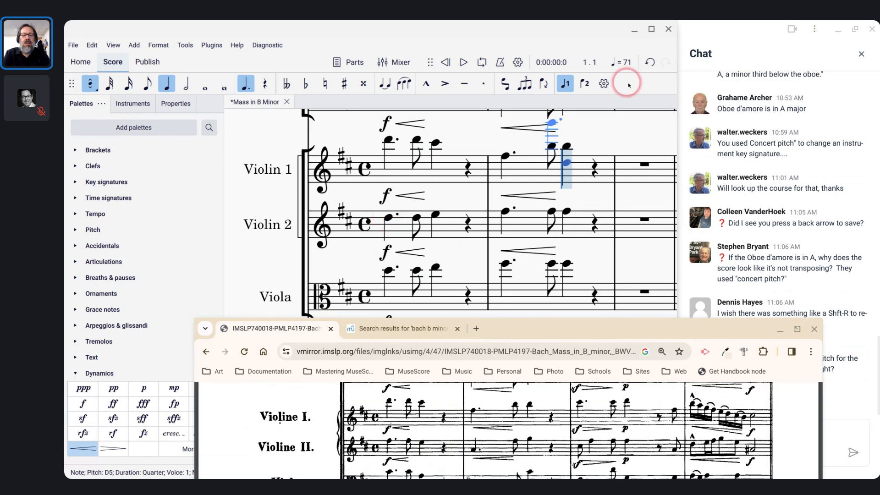
key("ctrl+z")
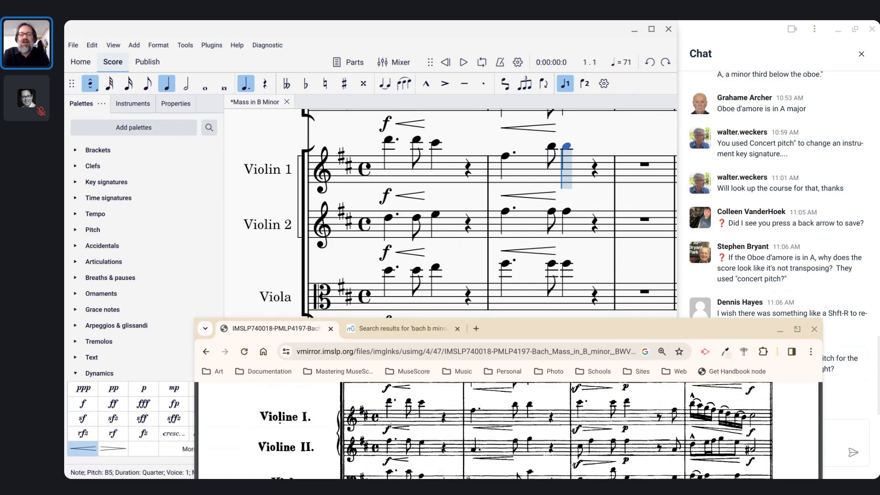
- Move the re-pitch cursor to the start of Violin 2 and re-pitch its measure 1 to F♯5, F♯5 and E5
key("alt+Down")
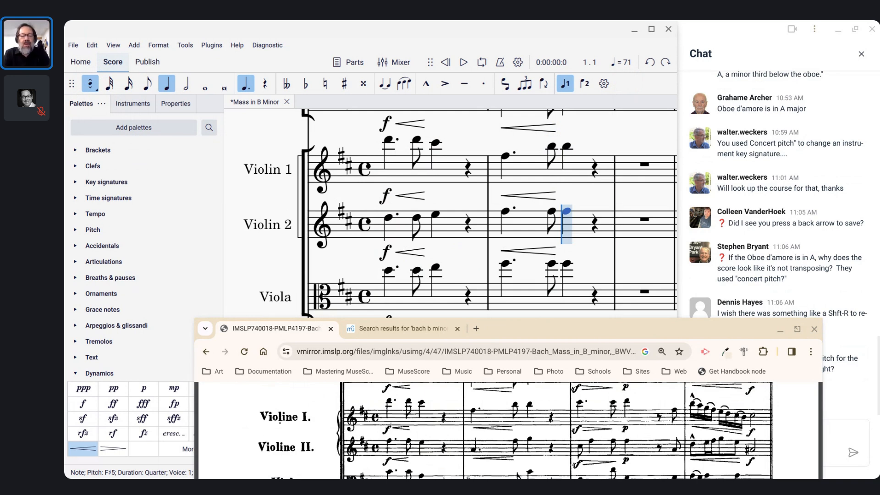
key("ctrl+Left")
key("ctrl+Left")
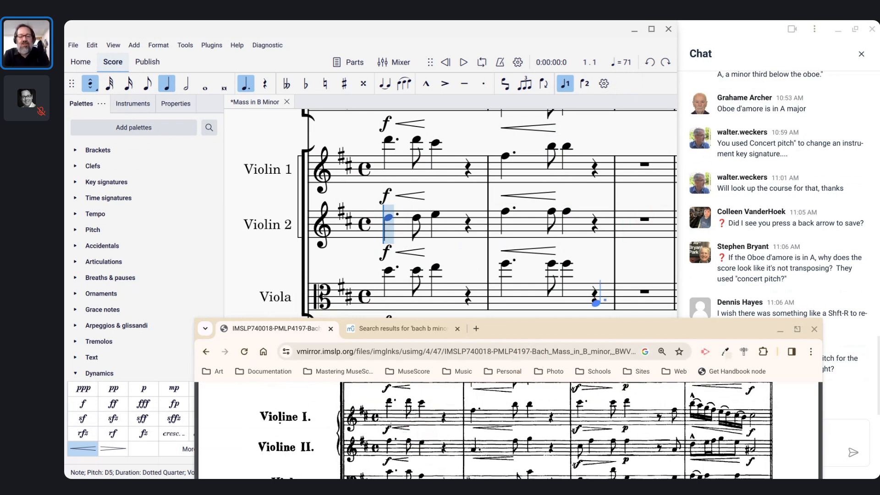
key("f")
key("ctrl+Up")
key("f")
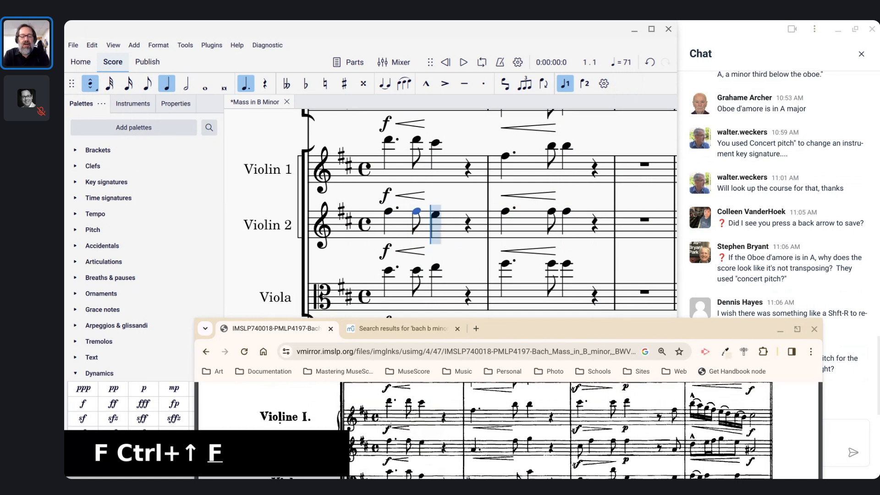
key("e")
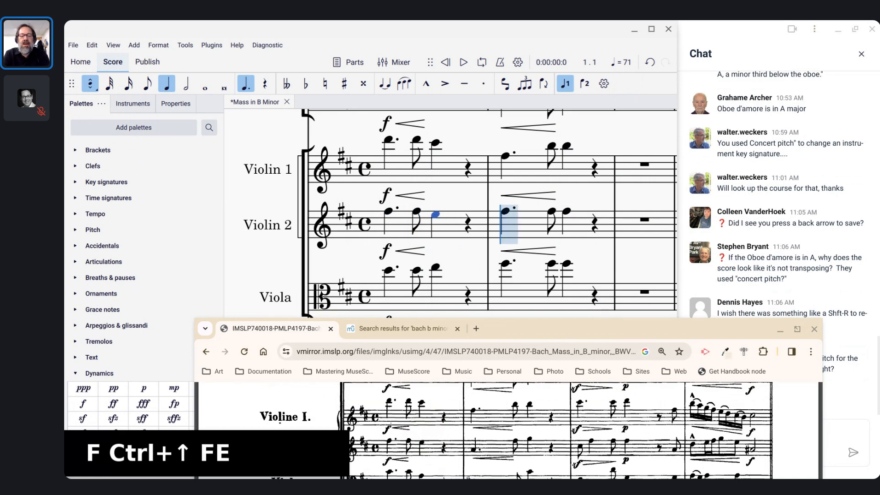
- Re-pitch the notes of Violin 2's measure 2 to A4, F♯5 and G5
key("a")
key("ctrl+Down")
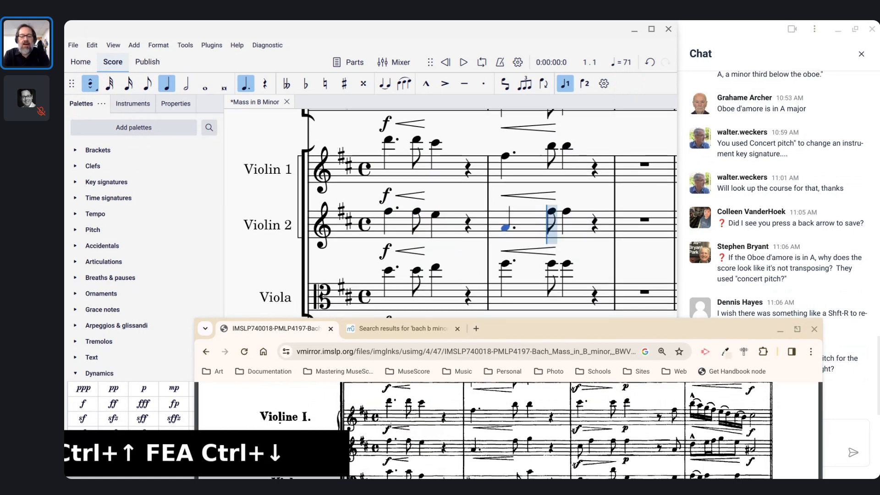
key("f")
key("ctrl+Up")
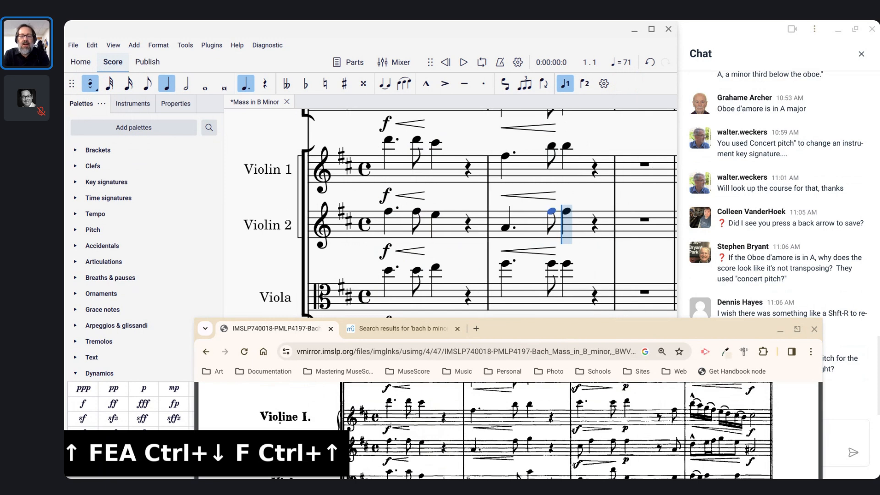
key("g")
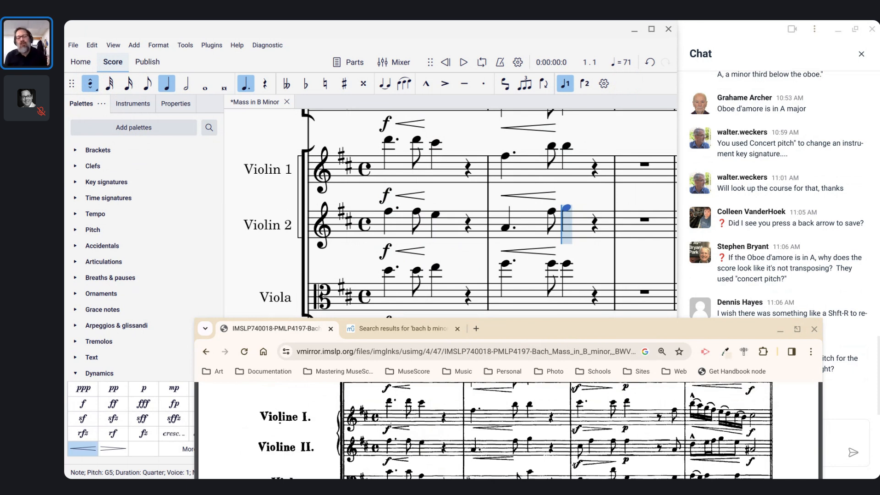
- Move the re-pitch cursor to the Viola's first note and reposition the reference score so its Viola line shows beneath the Viola staff
scroll(467, 447, "down", 1)
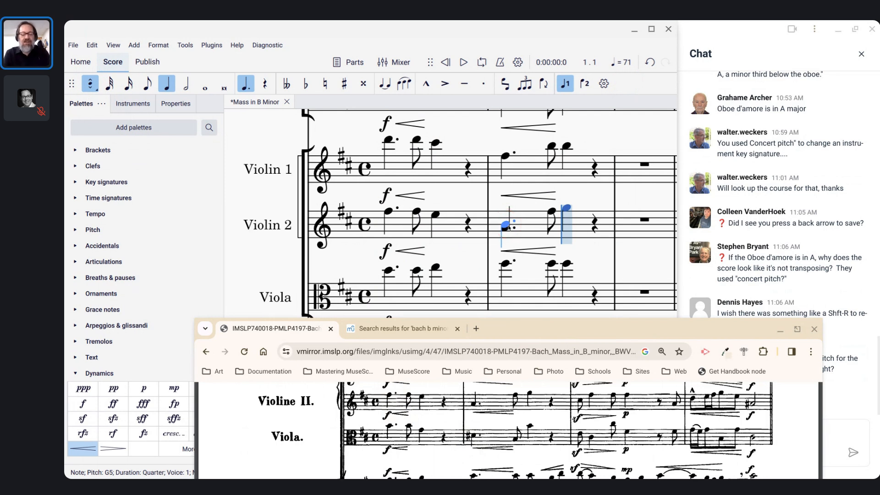
key("bracketleft")
key("ctrl+Left")
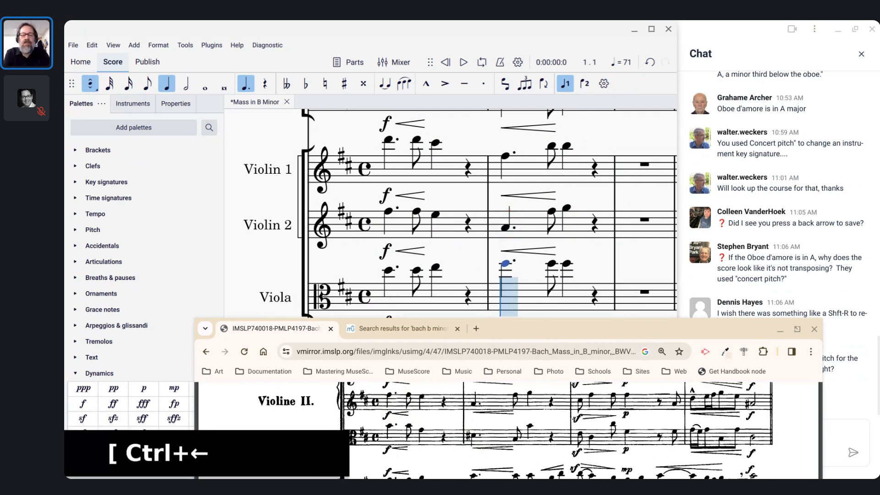
key("ctrl+Left")
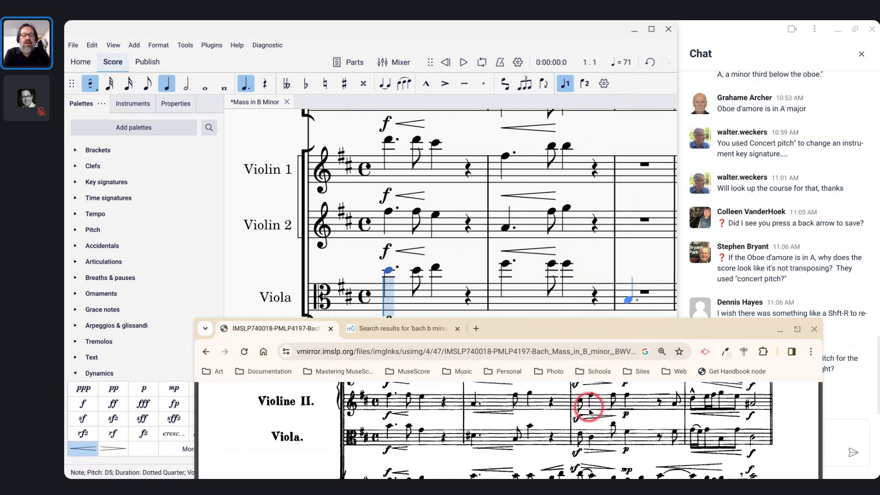
scroll(590, 411, "down", 1)
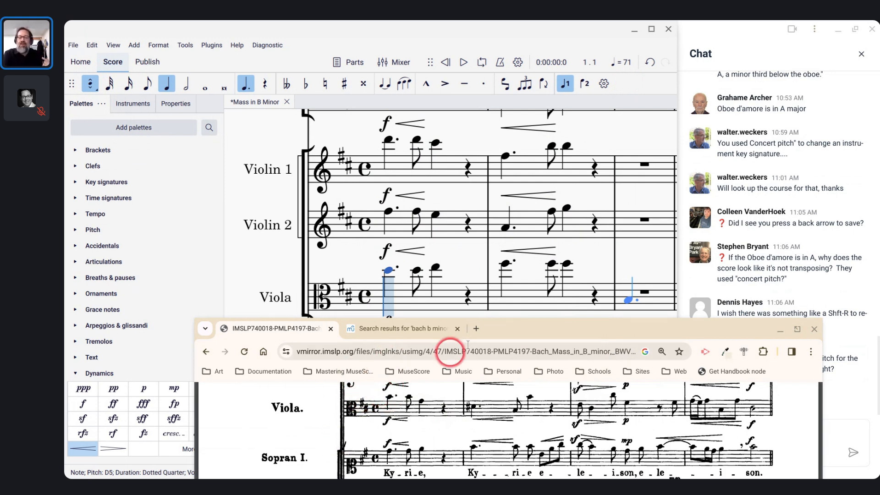
left_click_drag(497, 330, 398, 341)
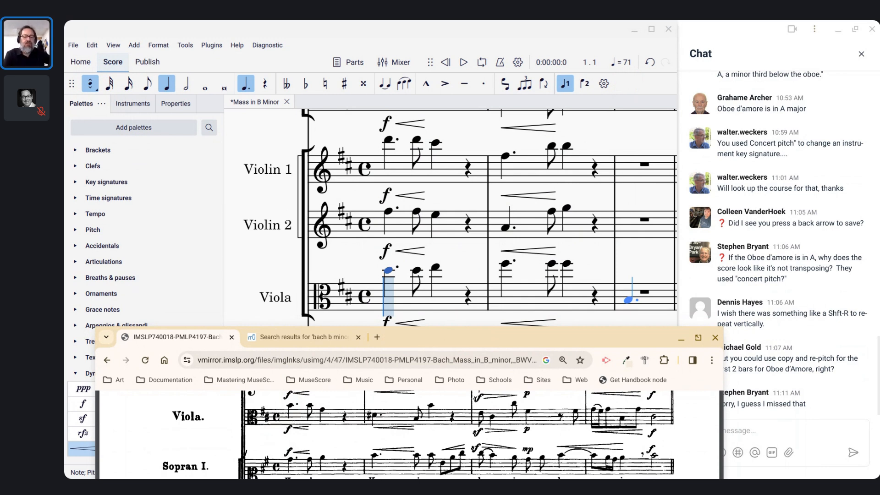
left_click(388, 277)
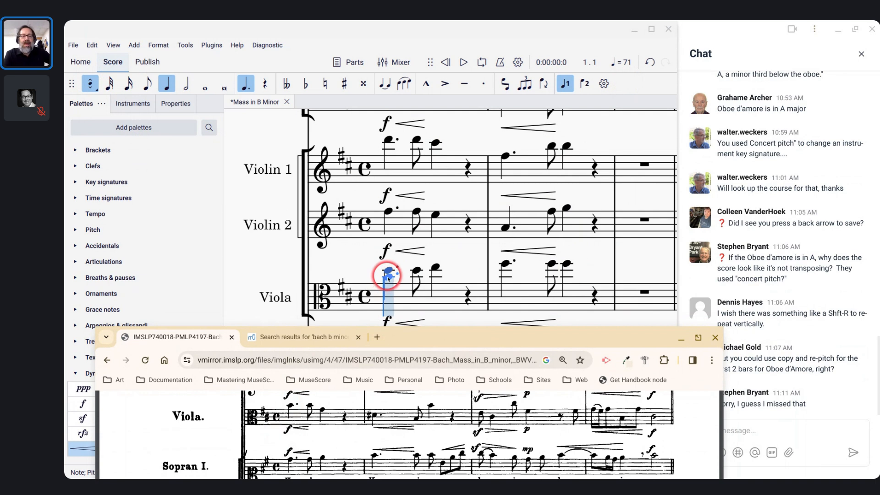
key("Right")
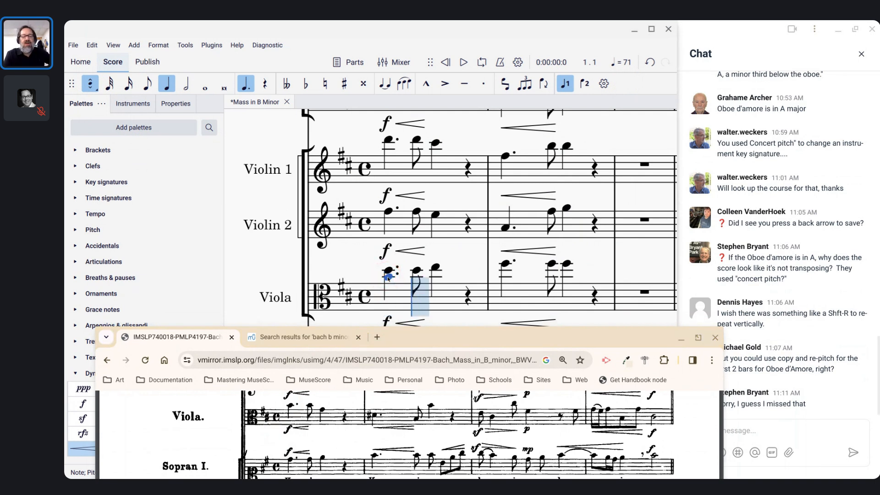
left_click(414, 277)
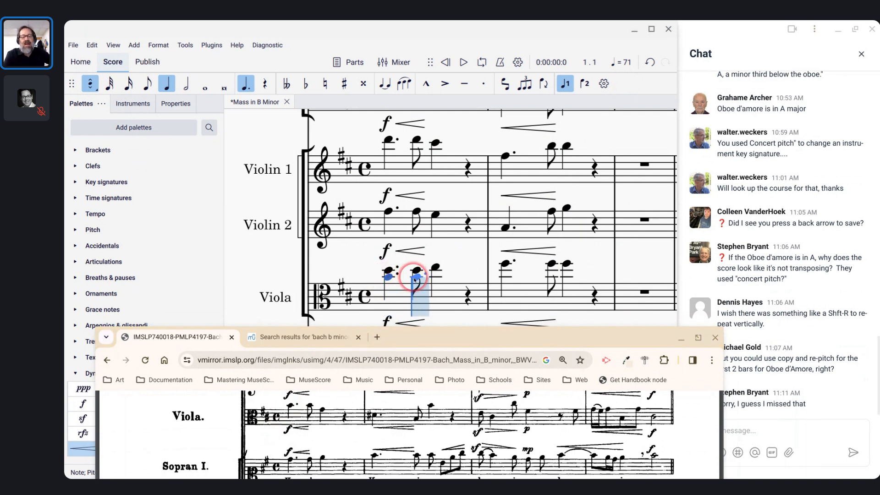
left_click(394, 275)
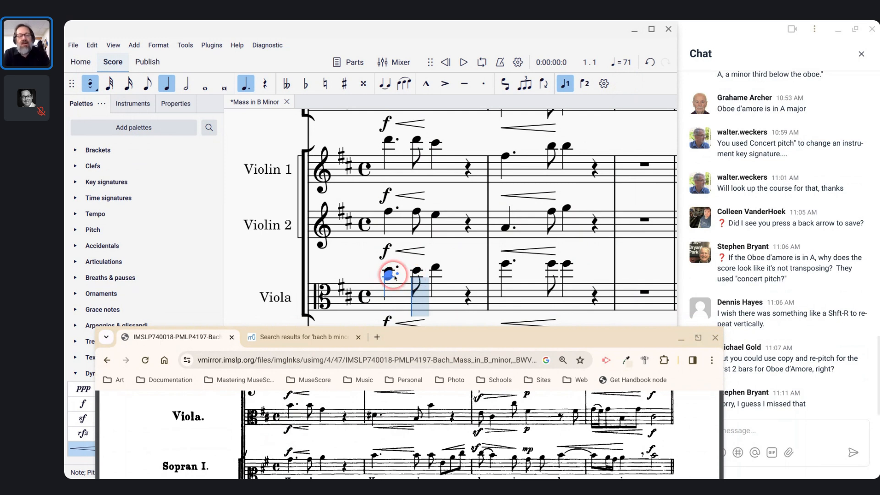
key("ctrl+z")
- Re-pitch the notes of the Viola's measure 1 to B4, B4 and G4
left_click(393, 277)
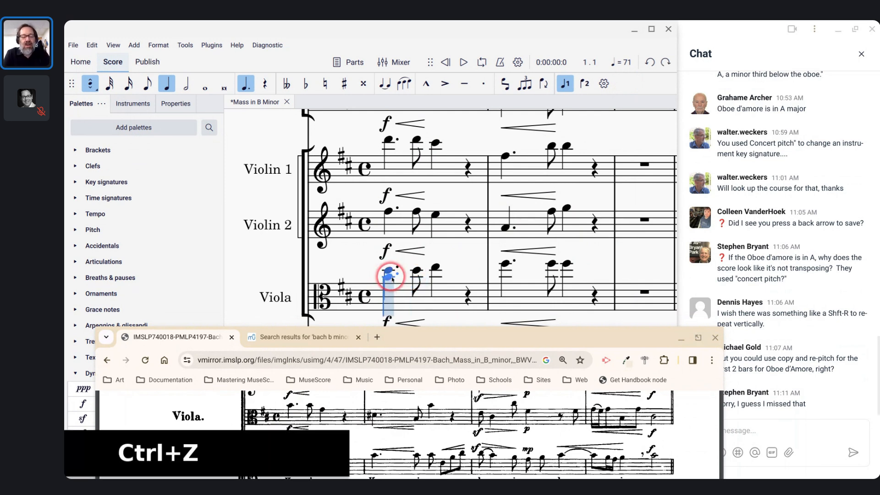
left_click(393, 278)
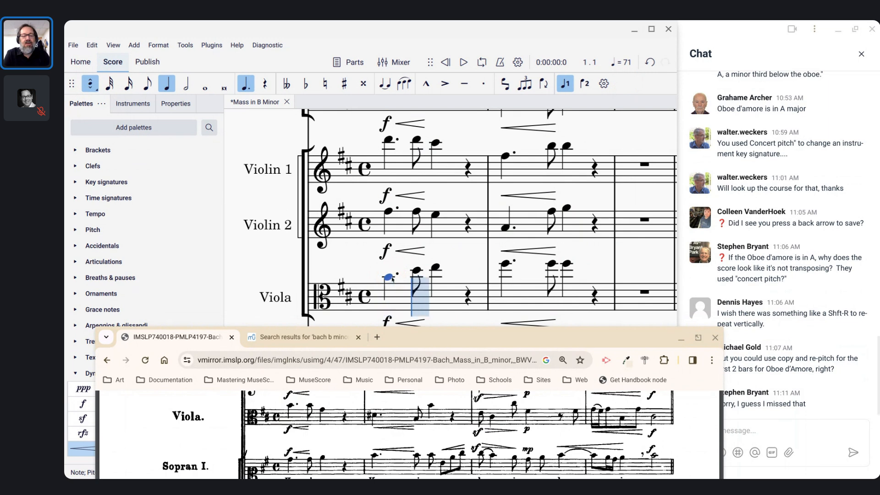
left_click(415, 277)
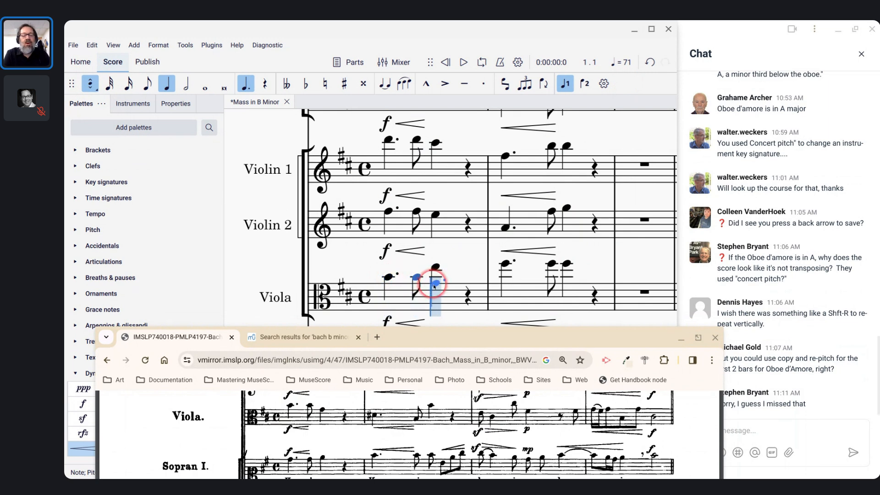
left_click(434, 284)
- Re-pitch the notes of the Viola's measure 2 to D♯4, B3 and B4, and leave note input
left_click(501, 294)
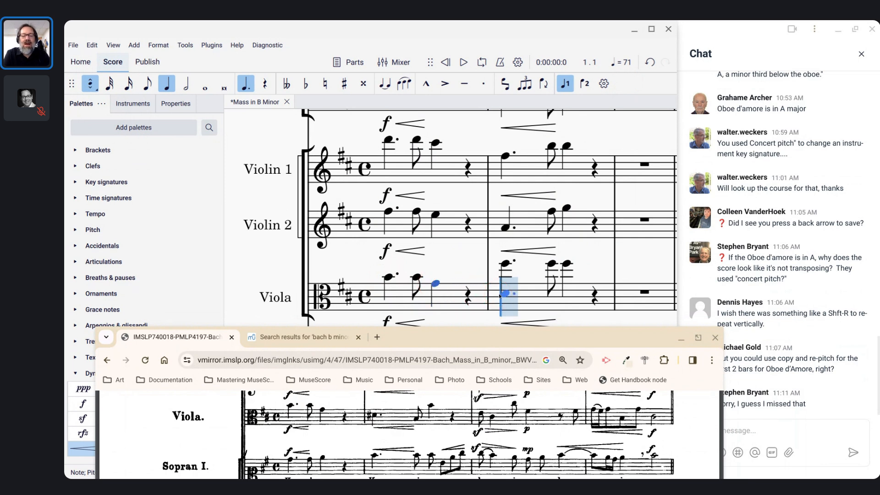
left_click(499, 295)
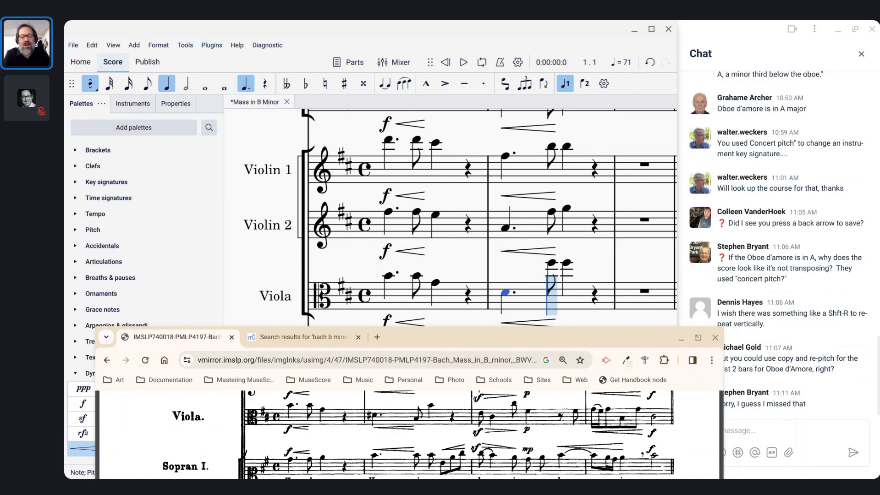
key("Up")
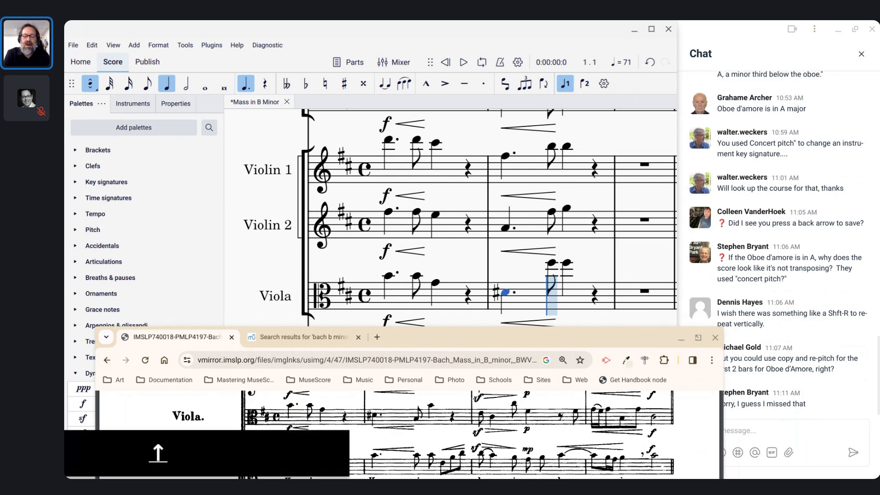
left_click(550, 299)
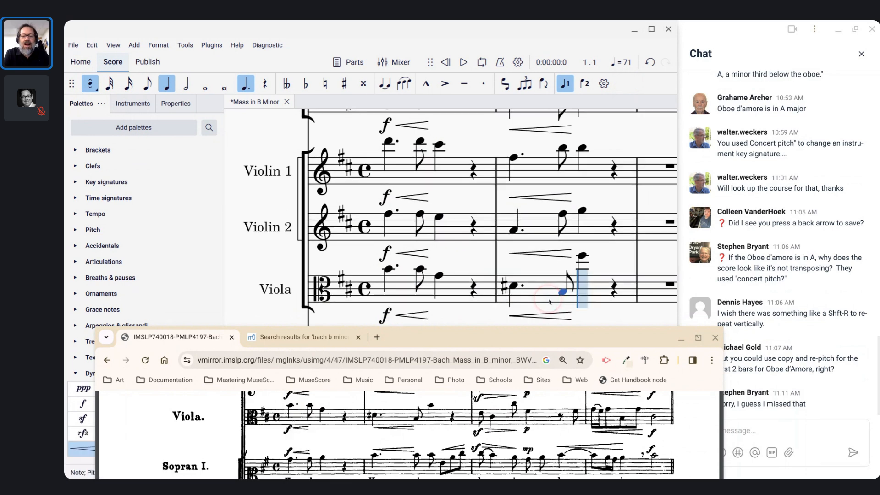
left_click(580, 262)
left_click_drag(580, 265, 582, 272)
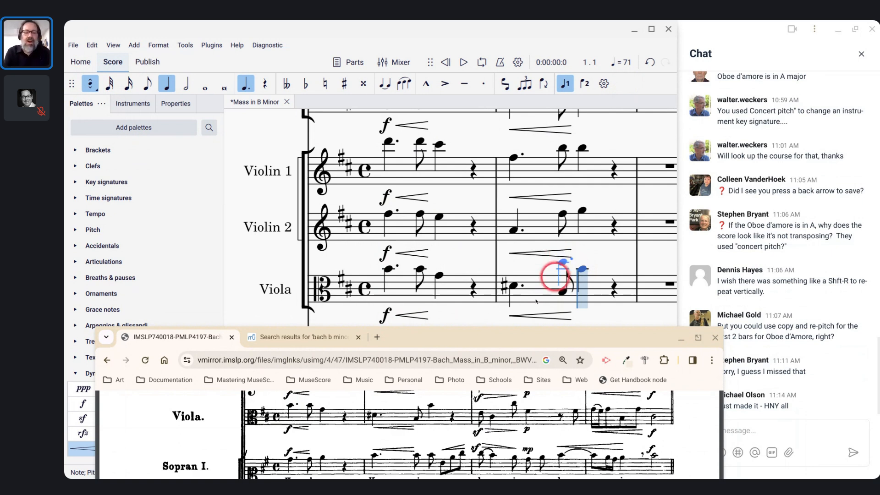
key("Escape")
- Bring the reference score's Sopran I line into view beneath the Soprano staves and save the score
scroll(486, 238, "down", 3)
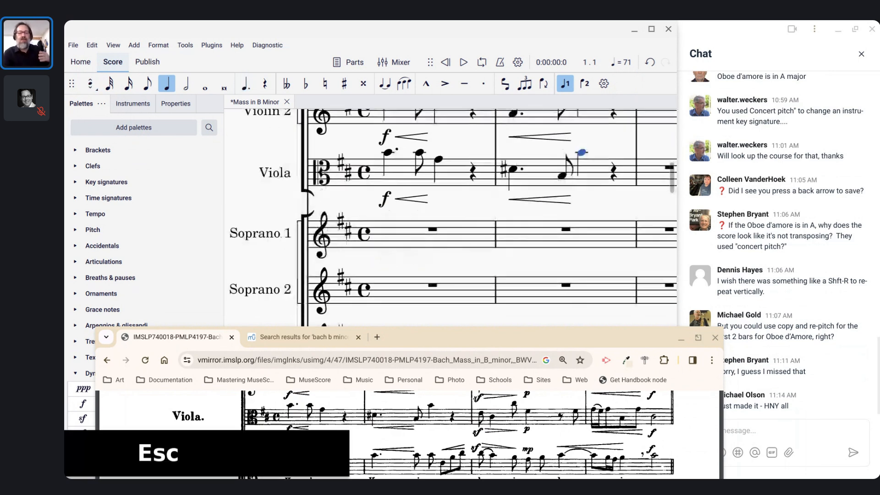
scroll(485, 238, "down", 2)
left_click(457, 418)
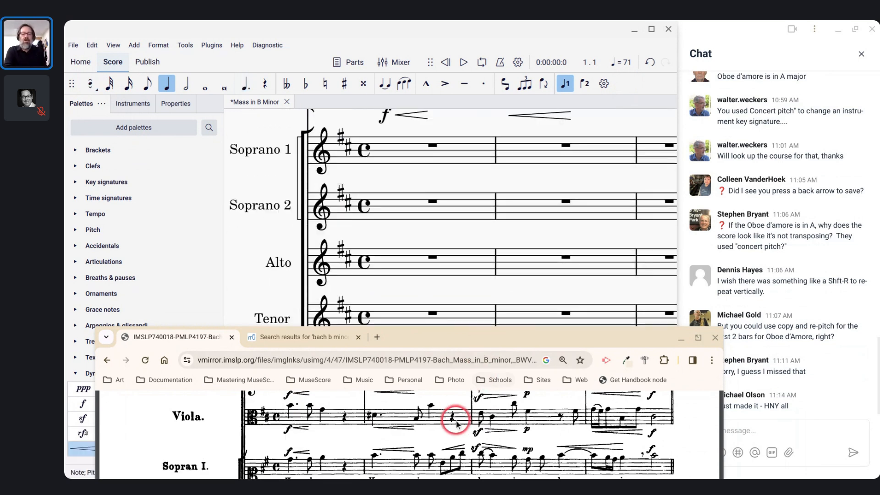
scroll(457, 424, "down", 2)
scroll(458, 424, "up", 2)
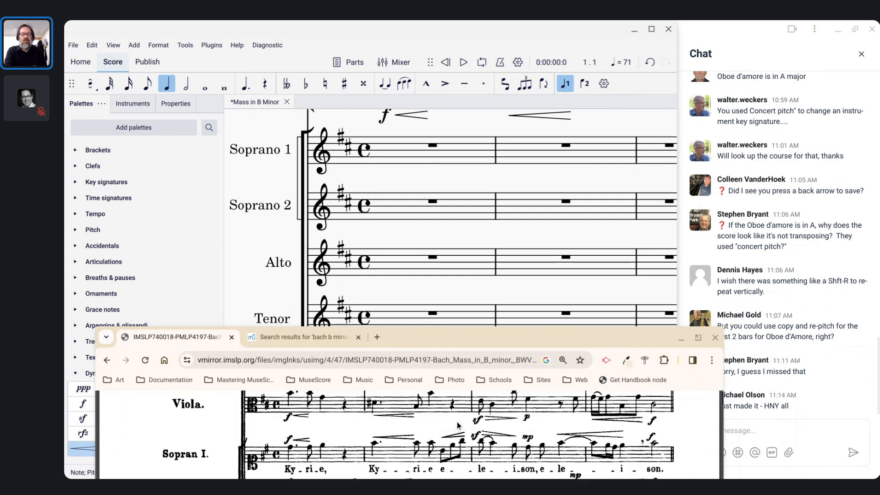
scroll(457, 424, "down", 2)
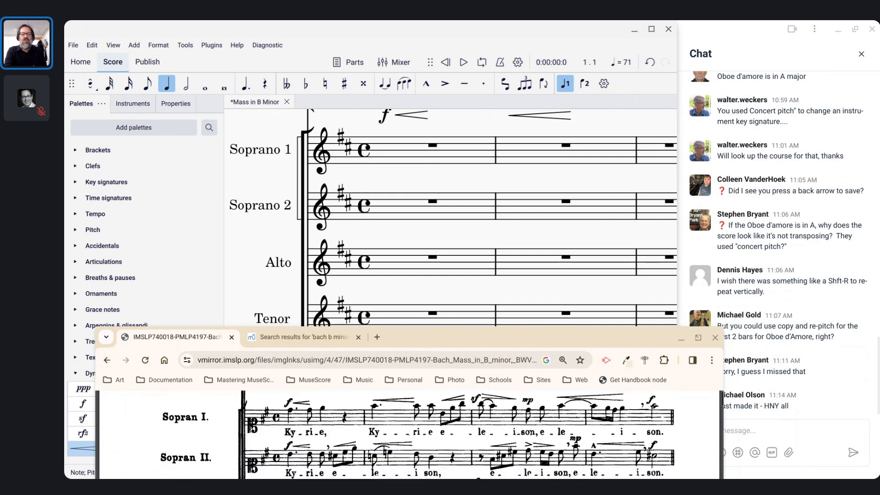
left_click(449, 372)
key("ctrl+s")
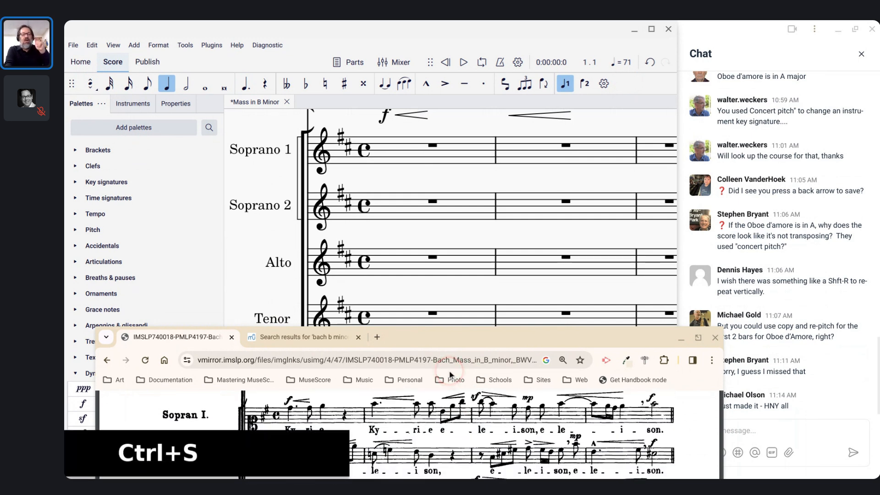
left_click(440, 157)
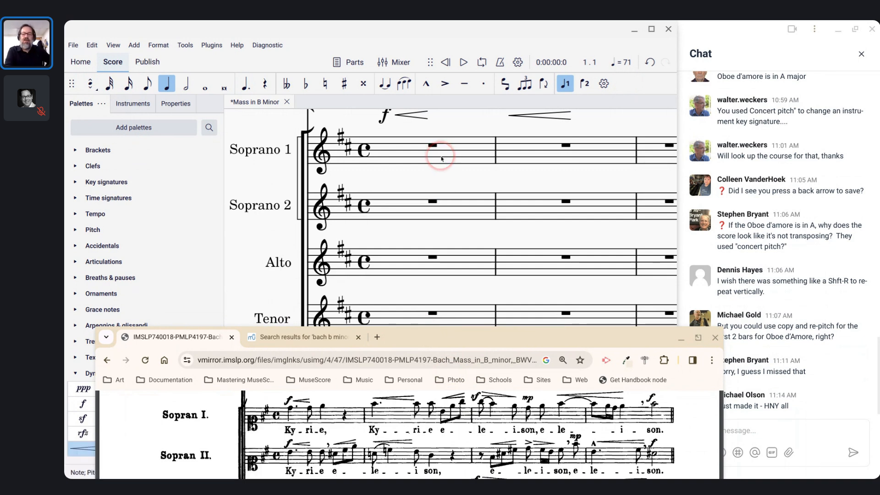
- Replace the Soprano 1 staff's treble clef with the soprano C clef used in the reference score
scroll(441, 158, "up", 2)
scroll(441, 159, "right", 1)
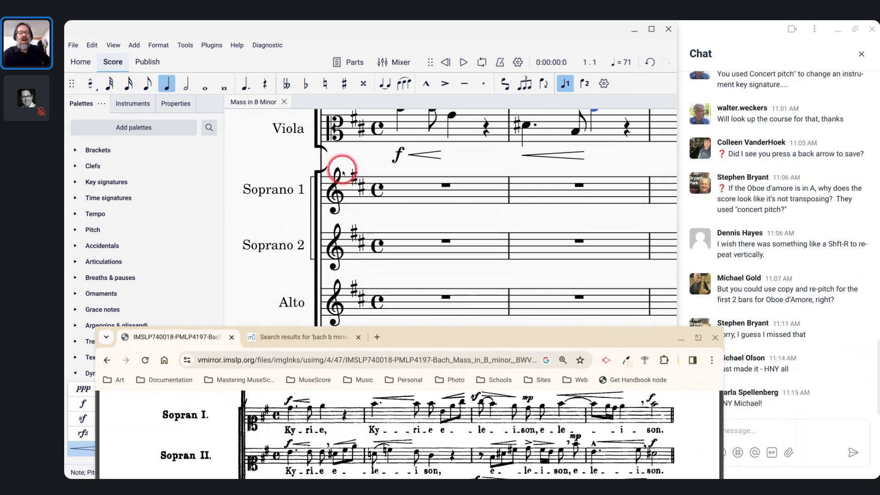
left_click(338, 192)
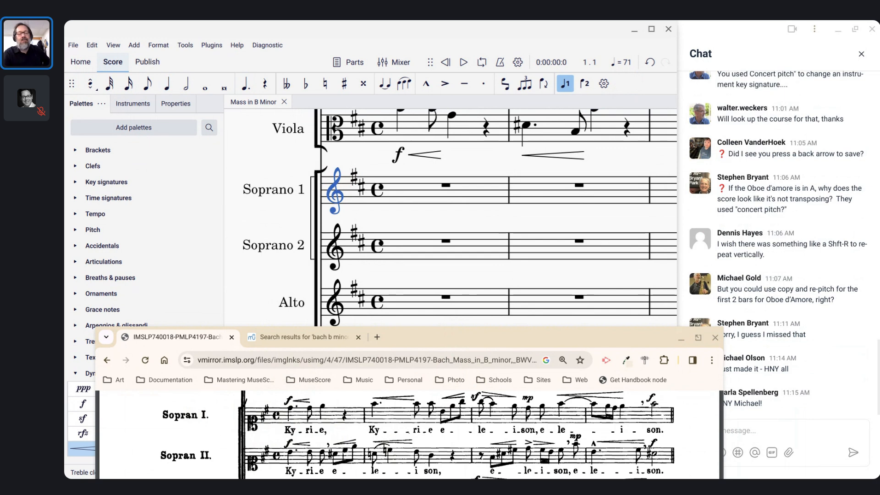
left_click(110, 84)
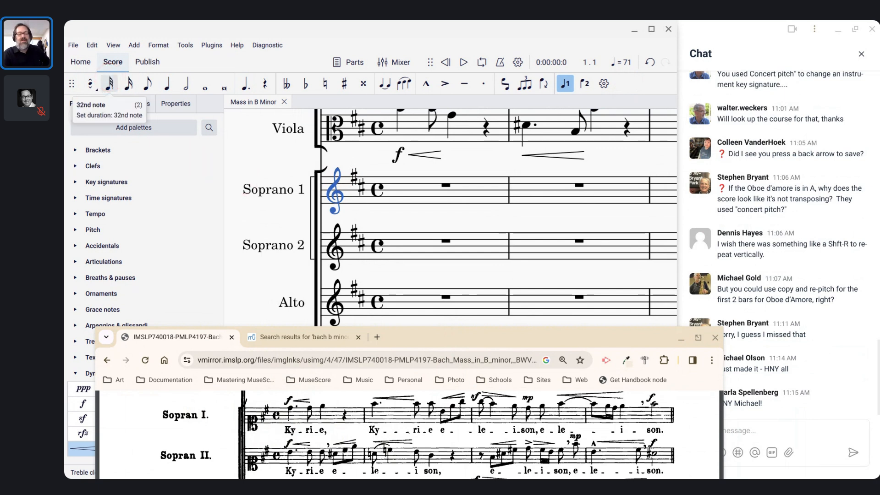
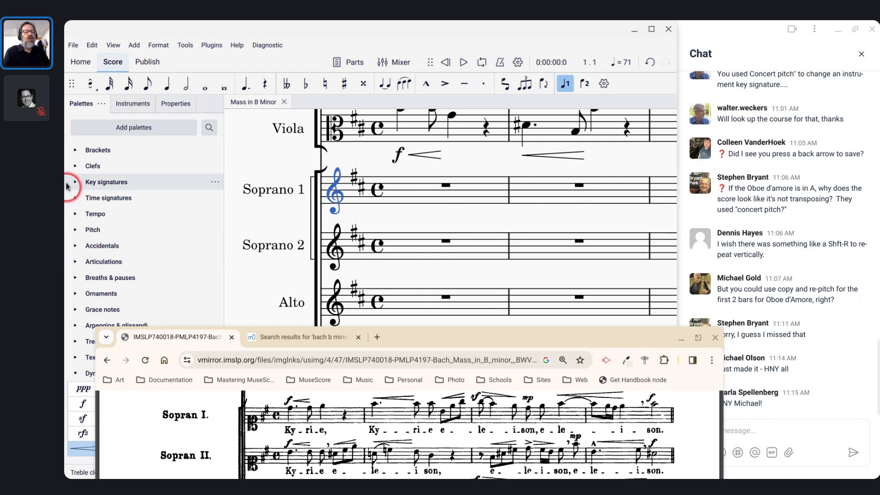
left_click(71, 167)
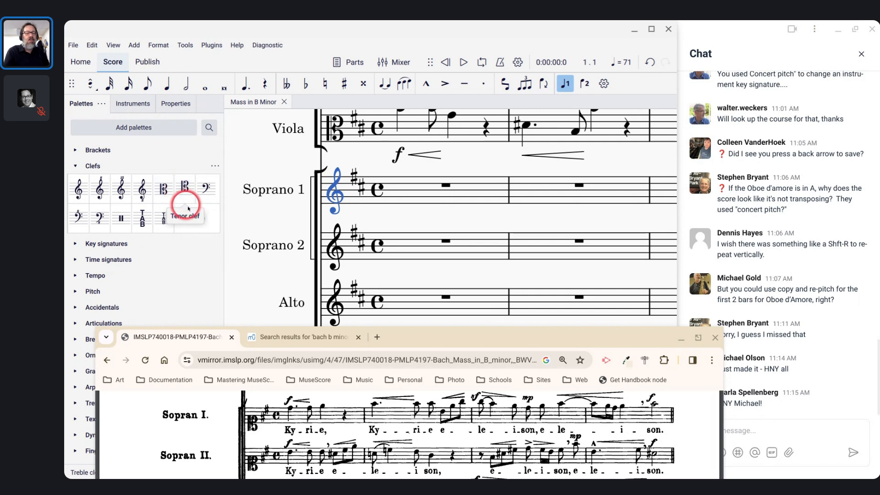
left_click(196, 223)
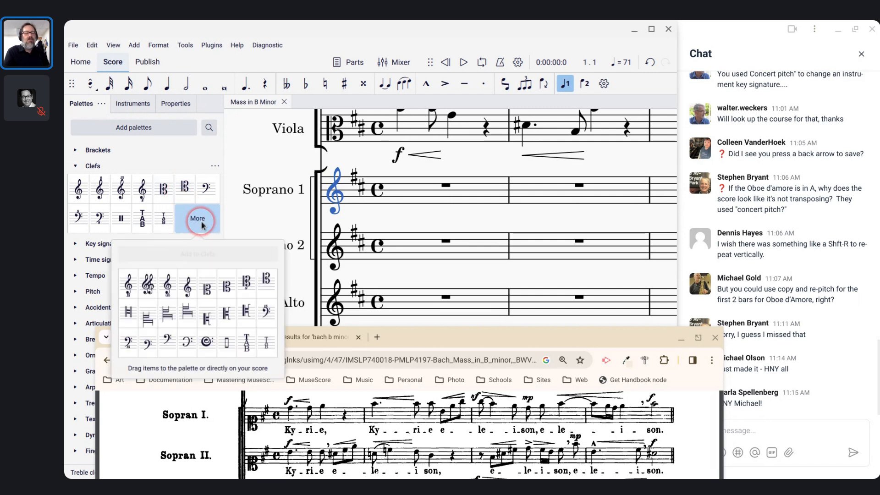
left_click(206, 289)
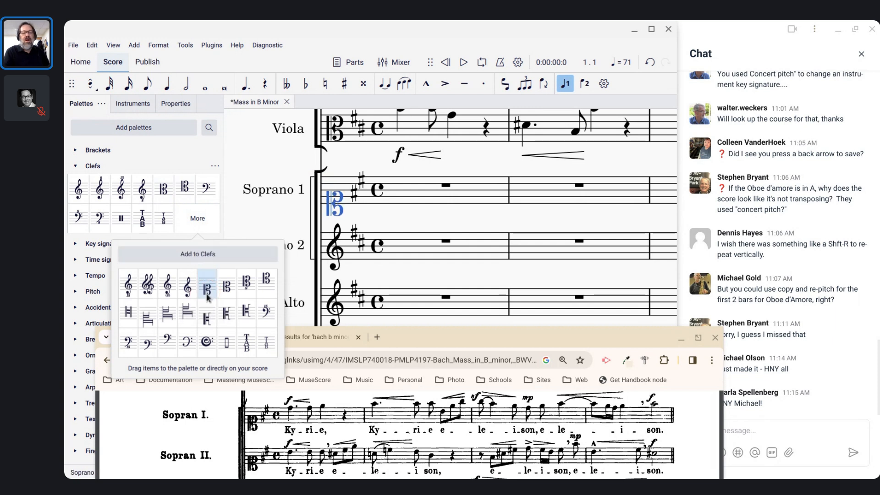
- Check Sopran II in the reference score and change the Soprano 2 staff's clef to the soprano clef
left_click(286, 417)
scroll(287, 422, "down", 2)
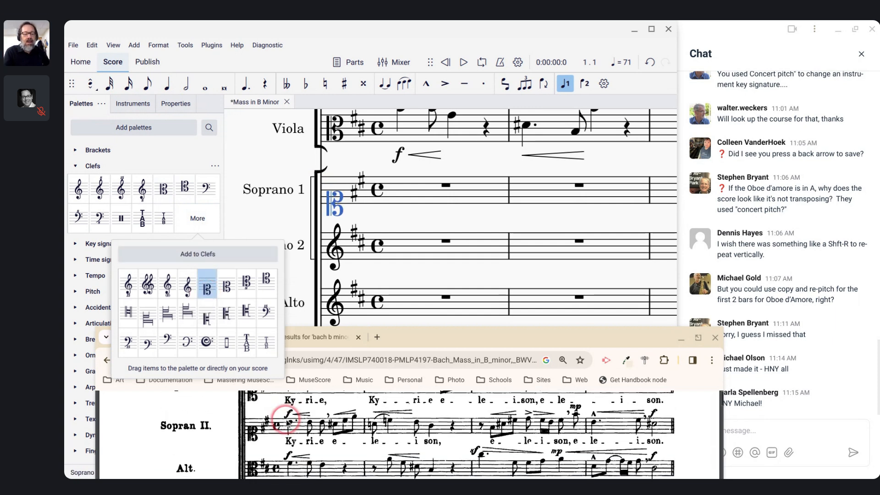
left_click(334, 247)
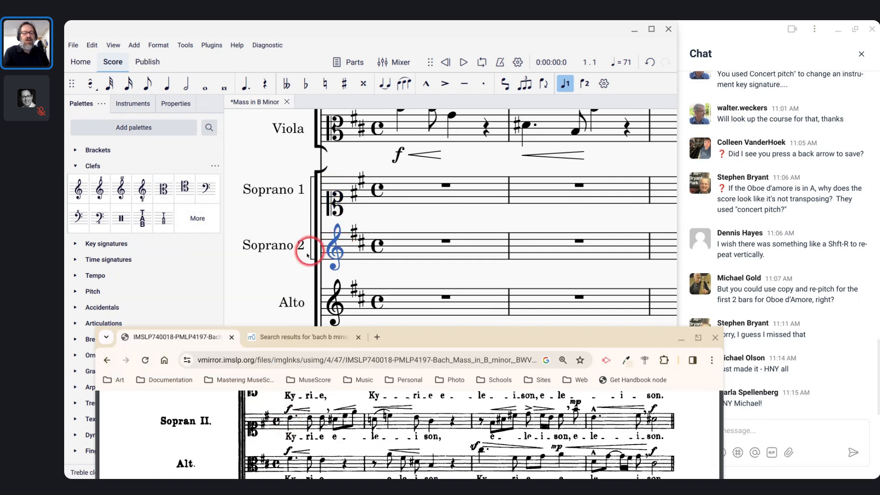
left_click(120, 180)
left_click(197, 214)
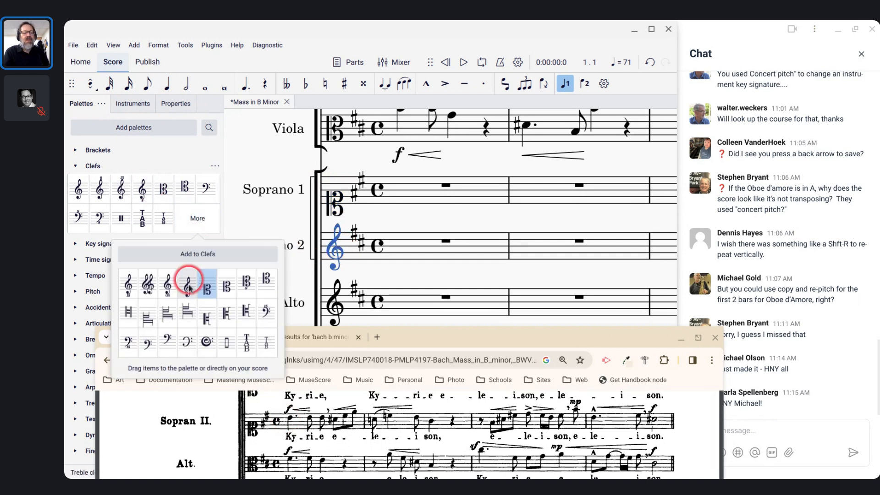
left_click(206, 293)
- Check the Alt line in the reference score and change the Alto staff's clef to the alto clef
left_click(344, 470)
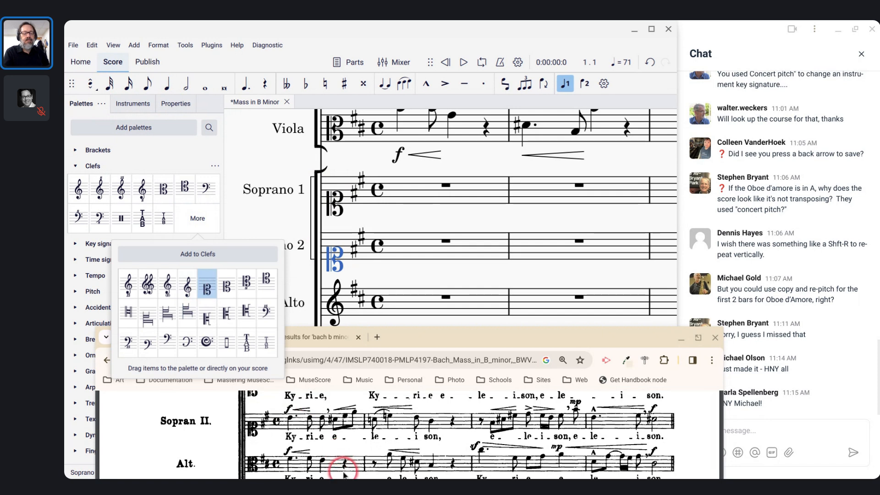
scroll(343, 469, "down", 2)
left_click(333, 306)
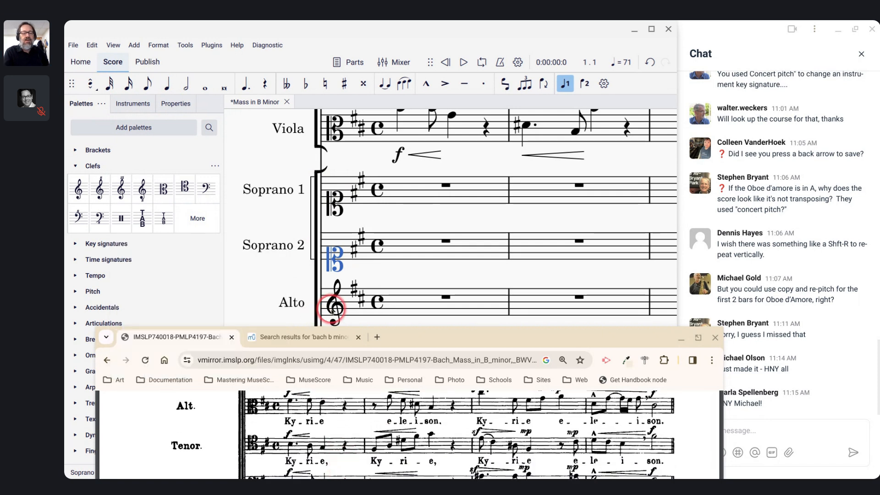
left_click(163, 188)
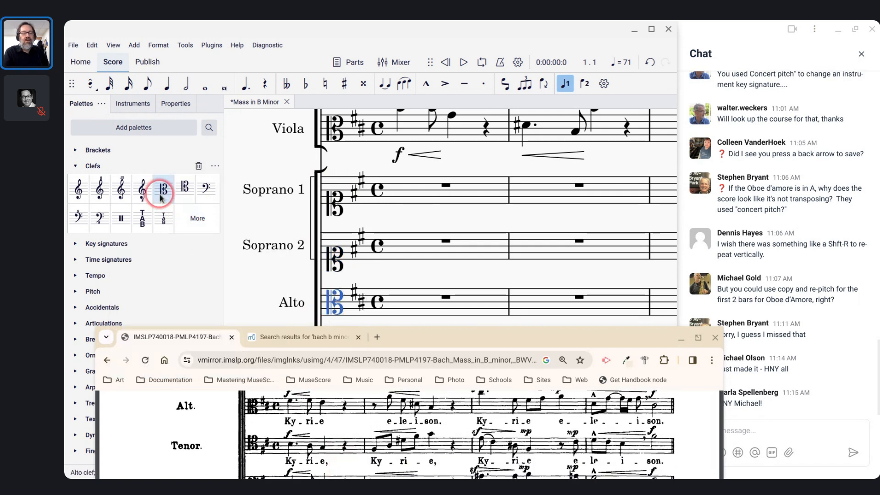
- Check the Tenor line in the reference score and change the Tenor staff's clef to the tenor clef
left_click(283, 407)
scroll(297, 435, "down", 1)
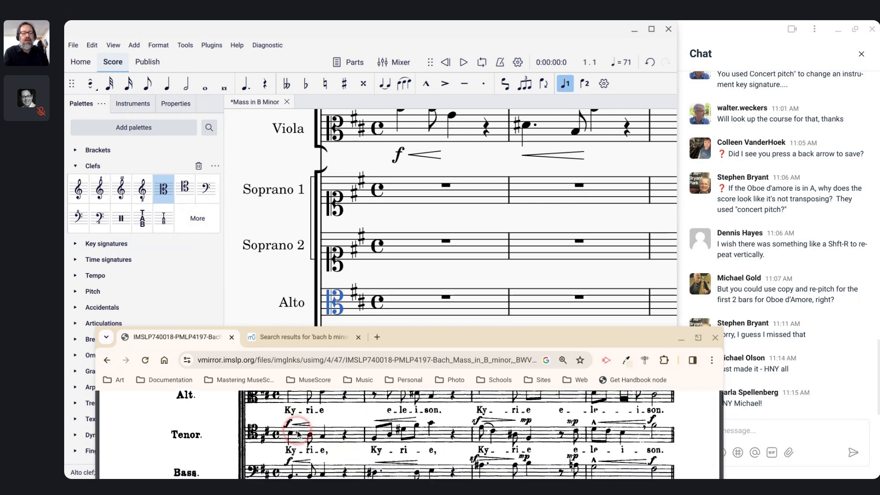
scroll(335, 275, "down", 2)
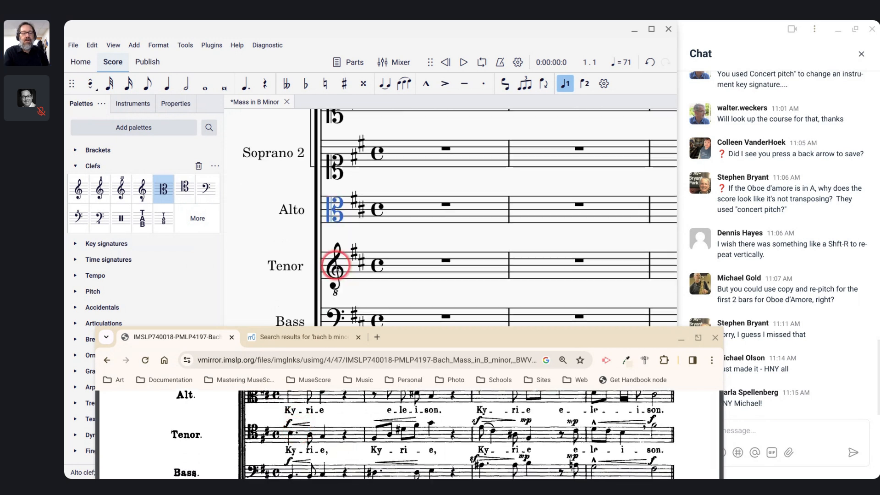
left_click(335, 267)
left_click(184, 185)
- Compare the Bass line's clef in the reference score with the Bass staff, and return both scores to the Soprano 1 part
left_click(366, 398)
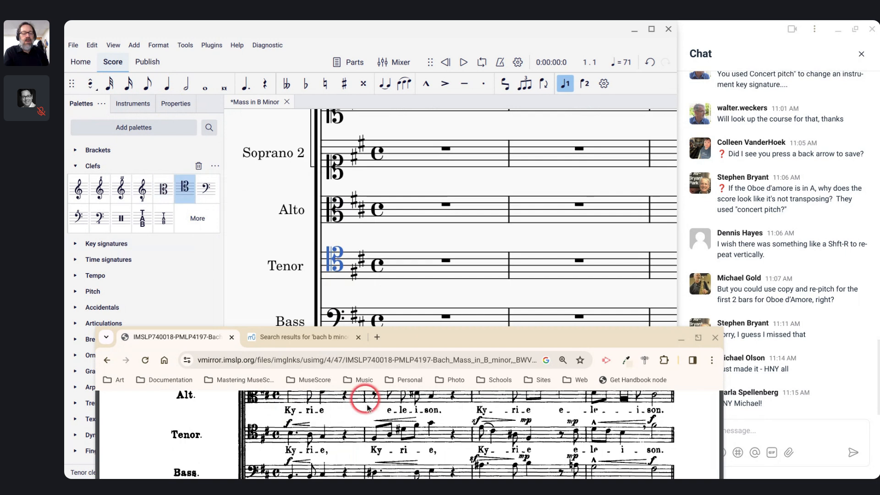
scroll(372, 417, "down", 2)
scroll(371, 419, "up", 1)
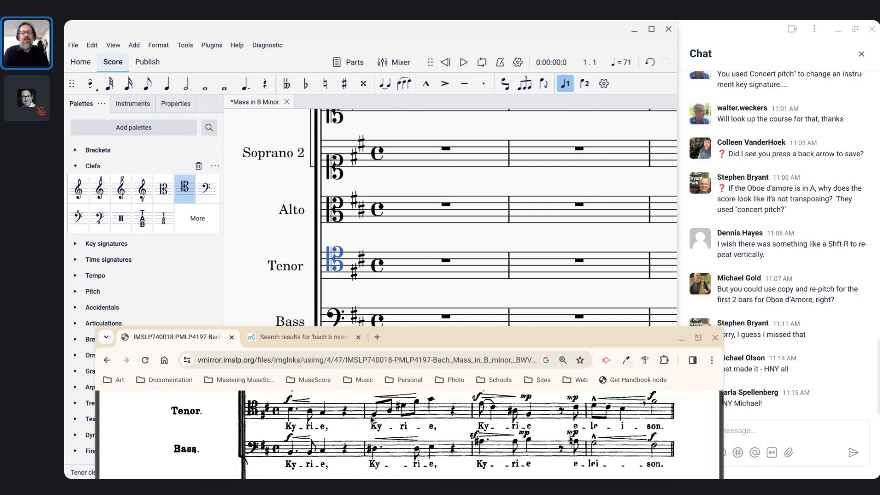
scroll(407, 226, "up", 1)
scroll(407, 227, "up", 1)
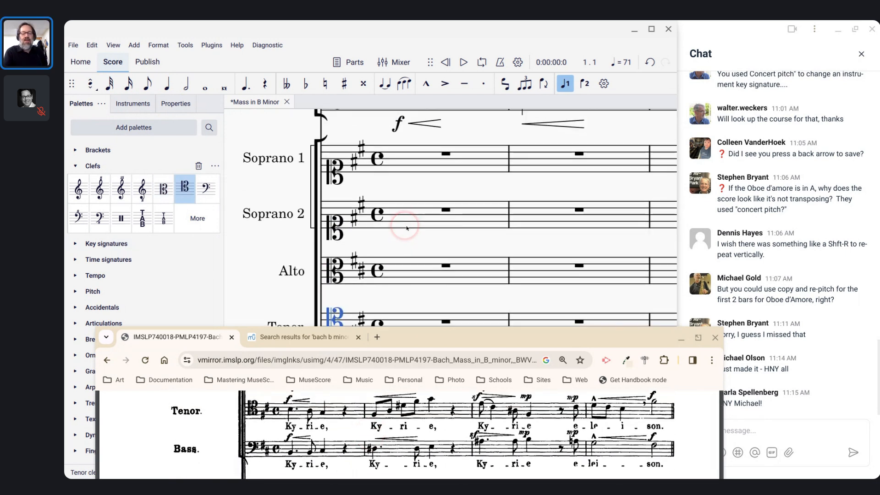
scroll(352, 434, "up", 3)
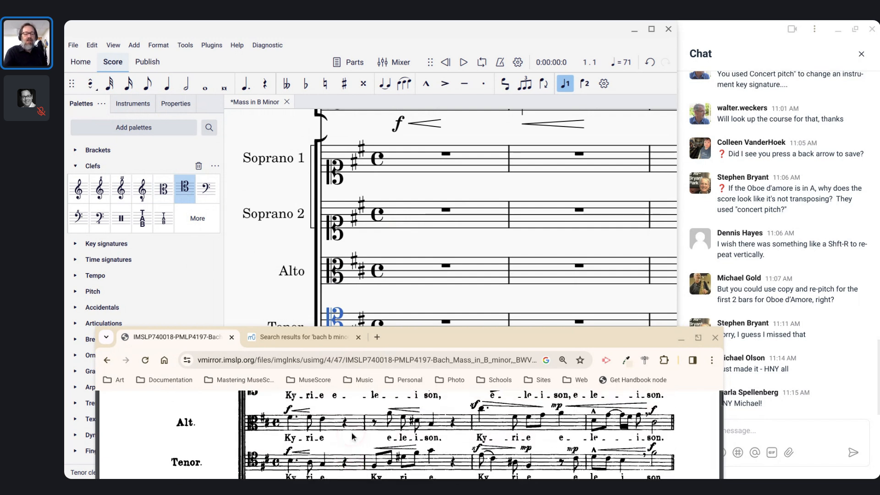
scroll(352, 434, "up", 2)
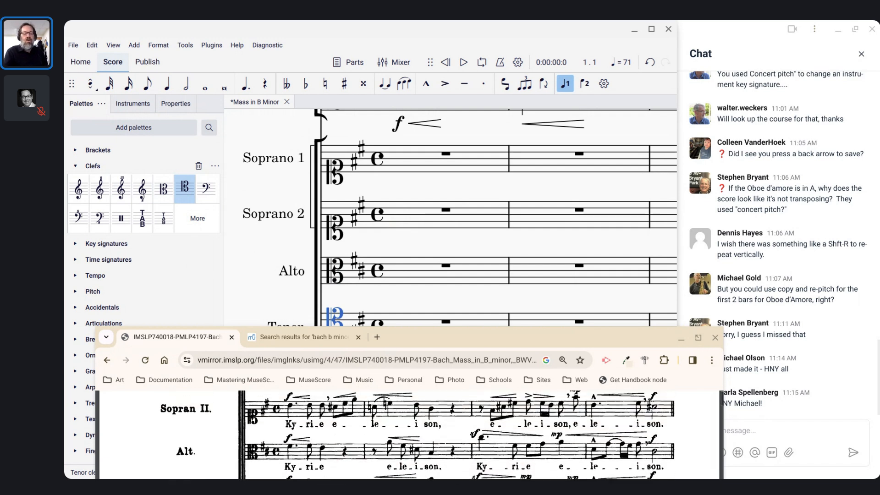
scroll(352, 434, "up", 3)
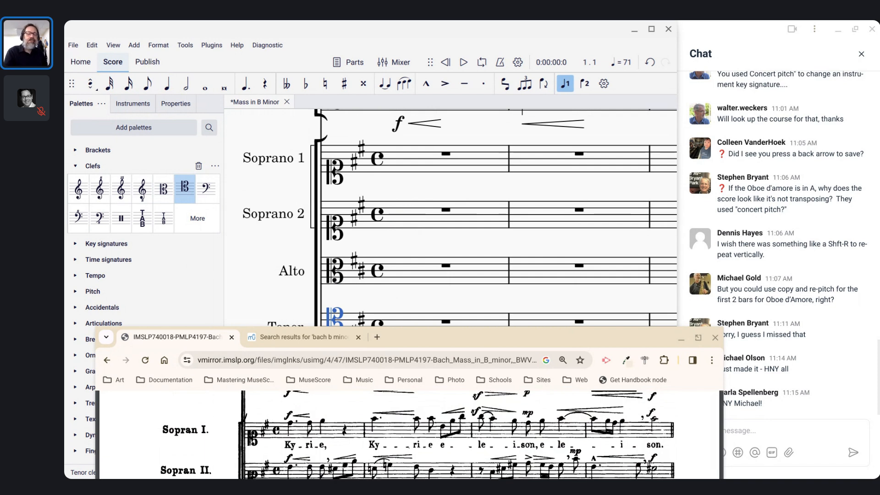
- Save the Mass in B Minor score with the Soprano 1 staff in view
scroll(404, 263, "up", 1)
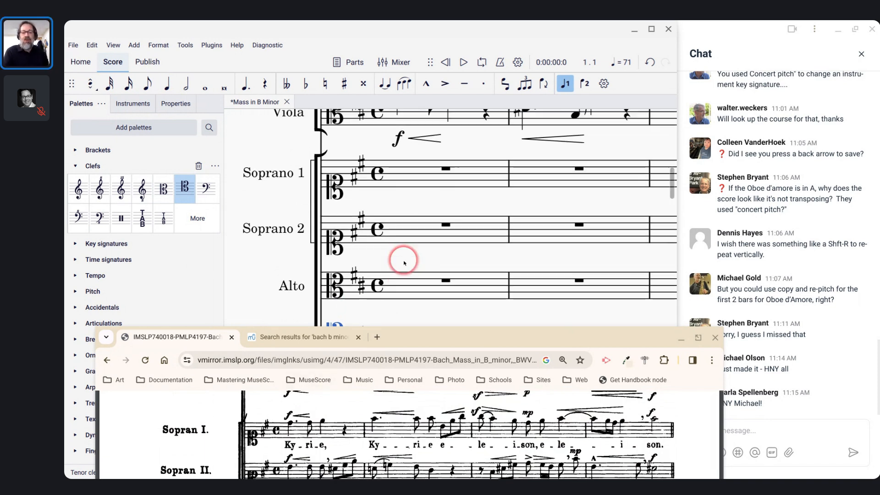
scroll(405, 263, "up", 1)
scroll(404, 263, "up", 3)
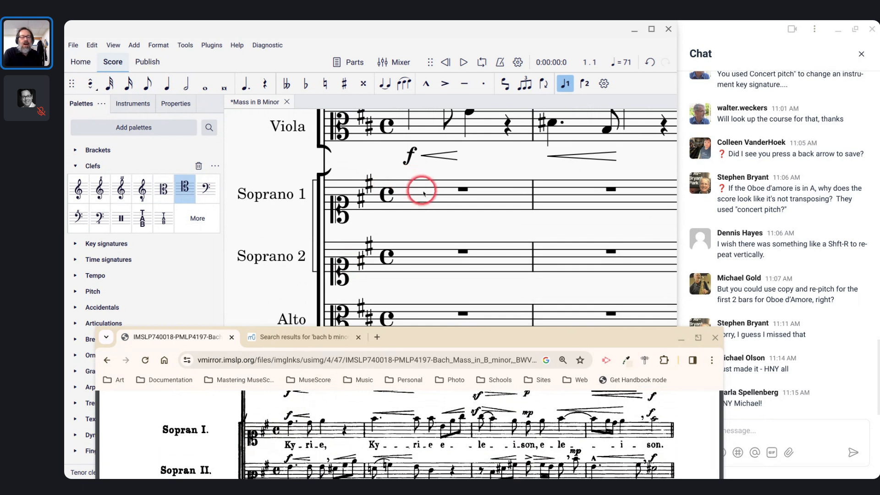
key("ctrl+s")
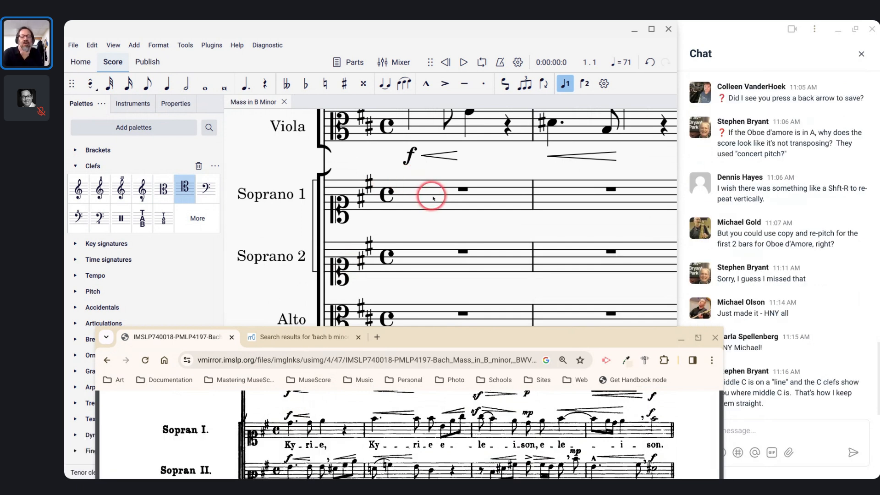
- Try to enter a dotted quarter note at the start of Soprano 1's first measure
left_click(433, 198)
key("n")
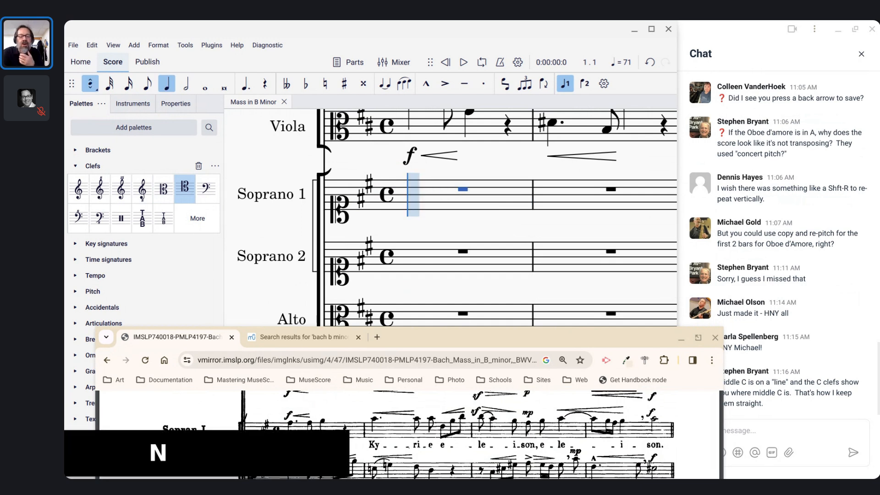
left_click(415, 322)
scroll(460, 415, "down", 1)
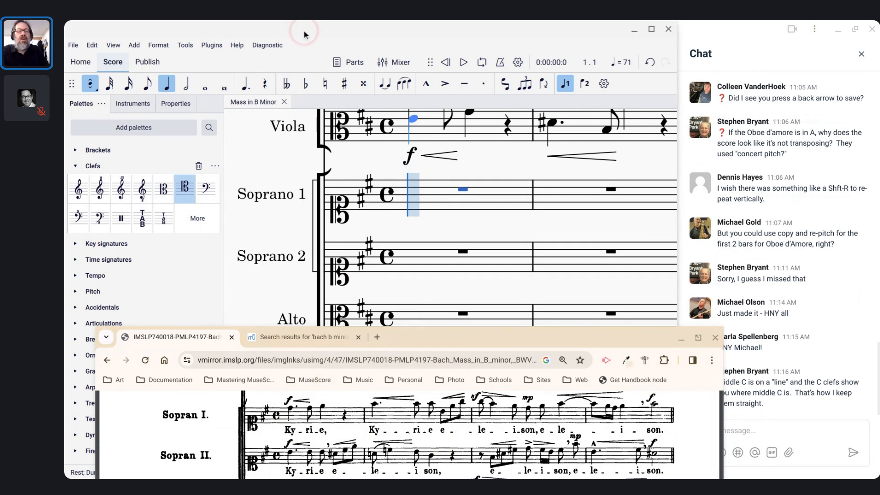
key("5")
key("period")
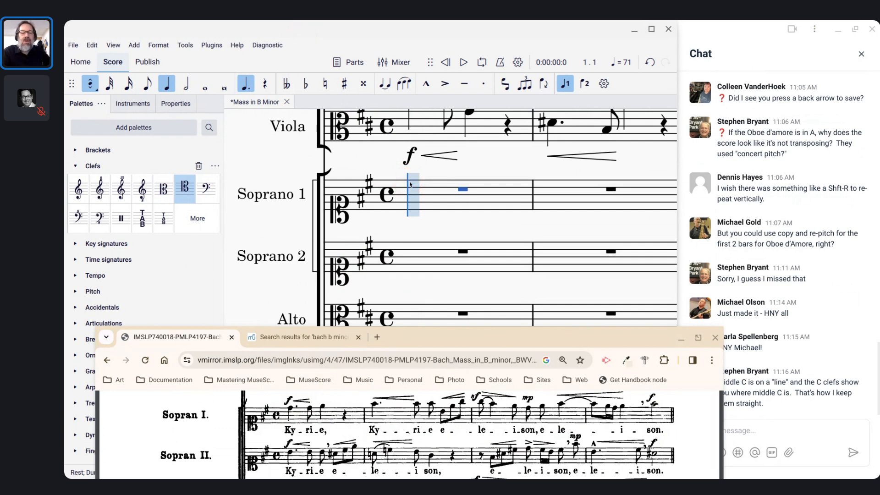
left_click(411, 182)
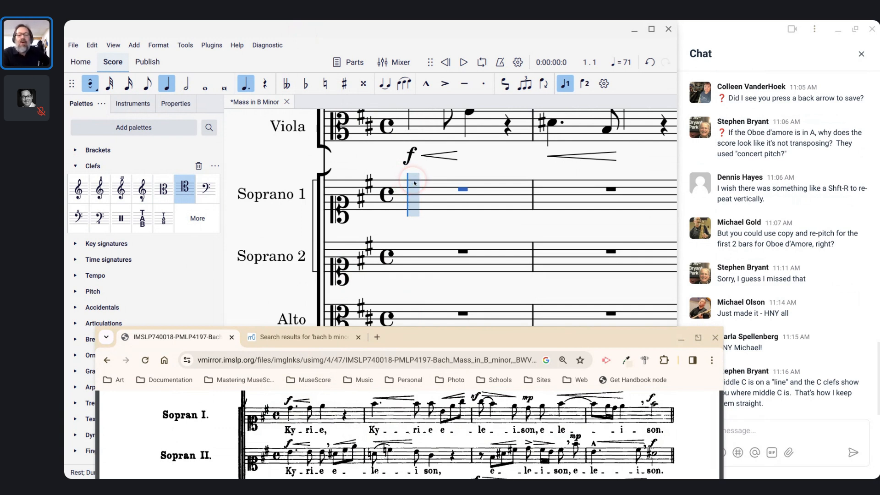
left_click(413, 183)
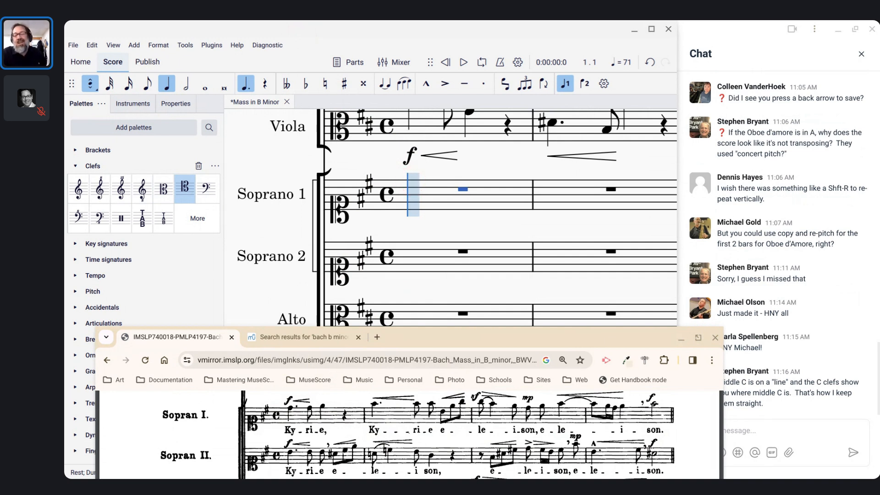
- Review the available note input modes and their shortcuts, and leave note input
left_click(92, 87)
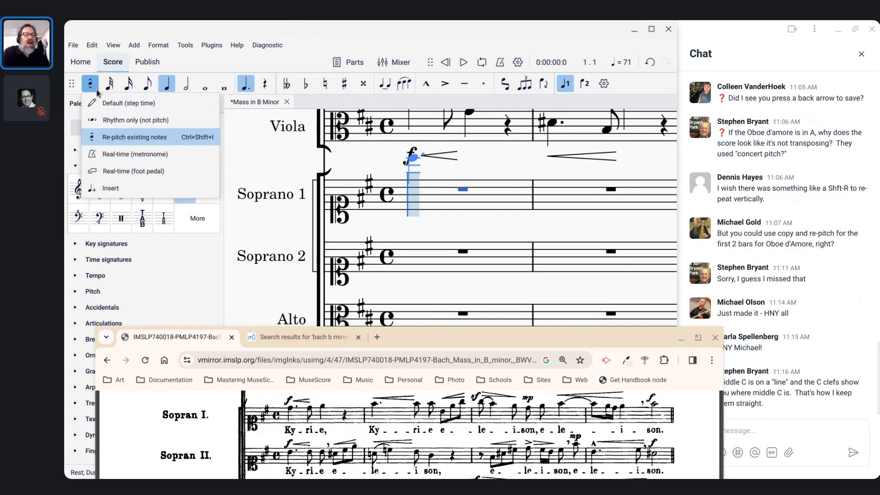
left_click(110, 106)
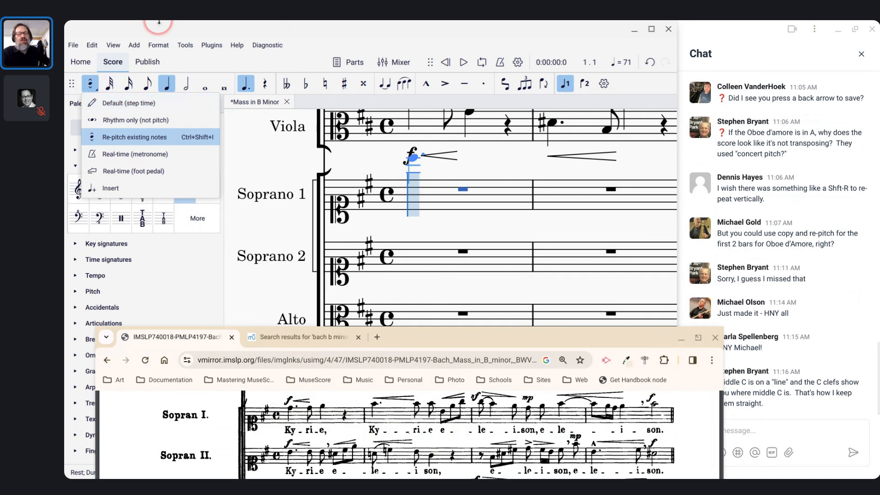
key("Escape")
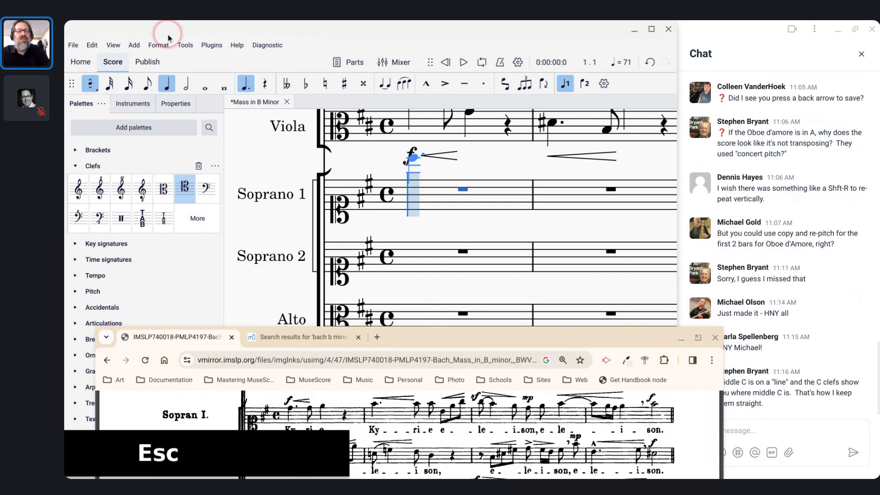
key("Escape")
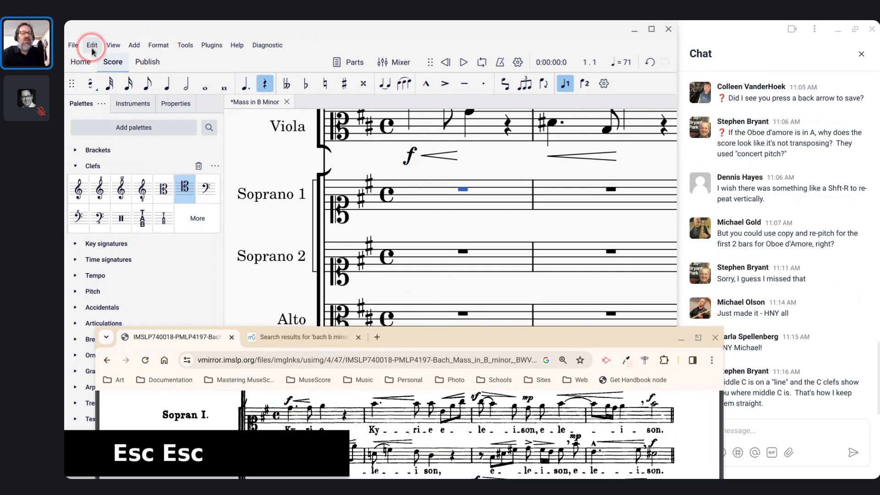
- Search the keyboard shortcut preferences for "step" and select the action that toggles the default (step-time) note input mode
left_click(92, 48)
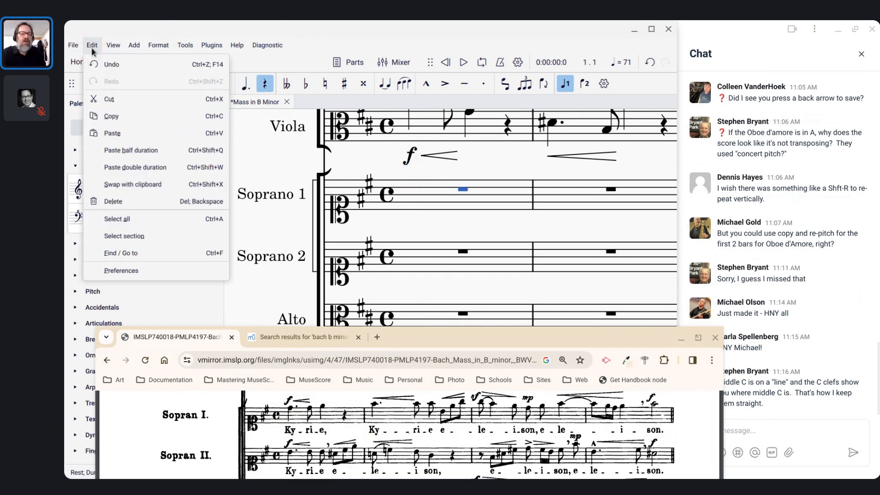
left_click(138, 271)
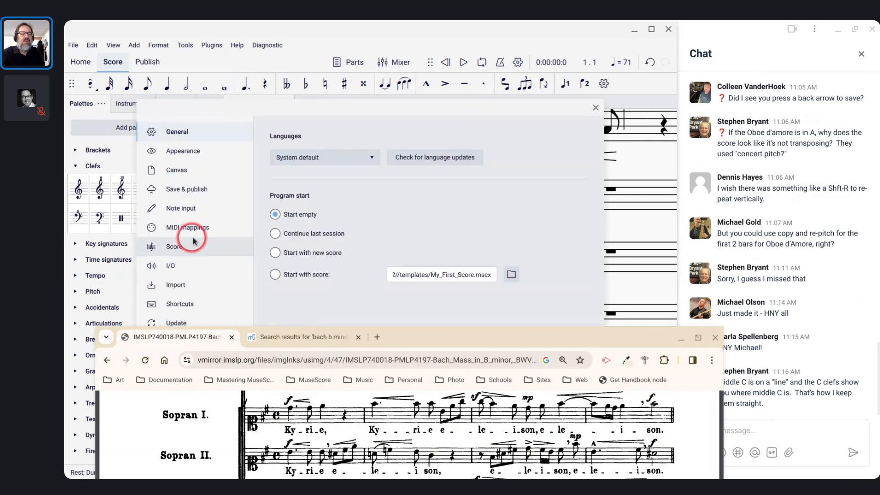
left_click(186, 304)
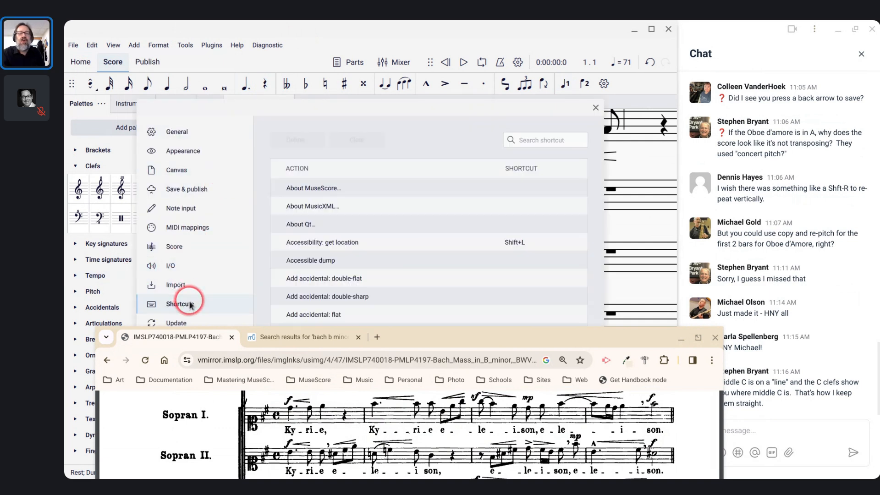
type("step")
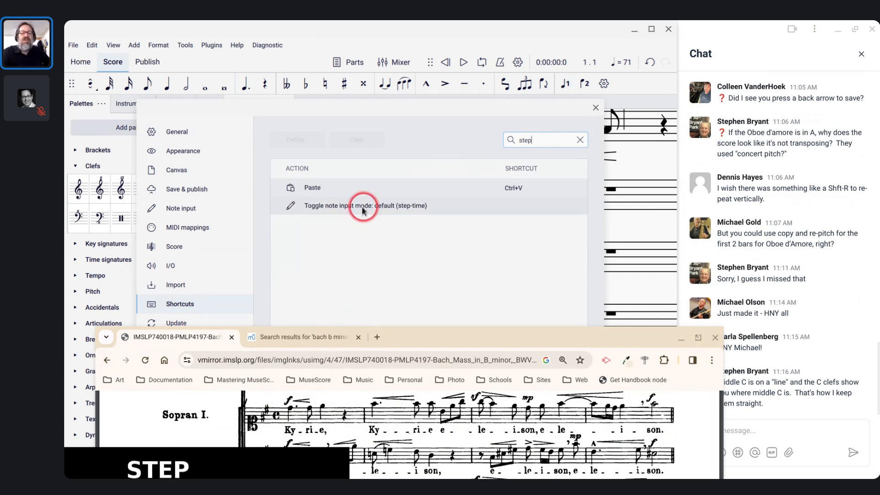
left_click(339, 208)
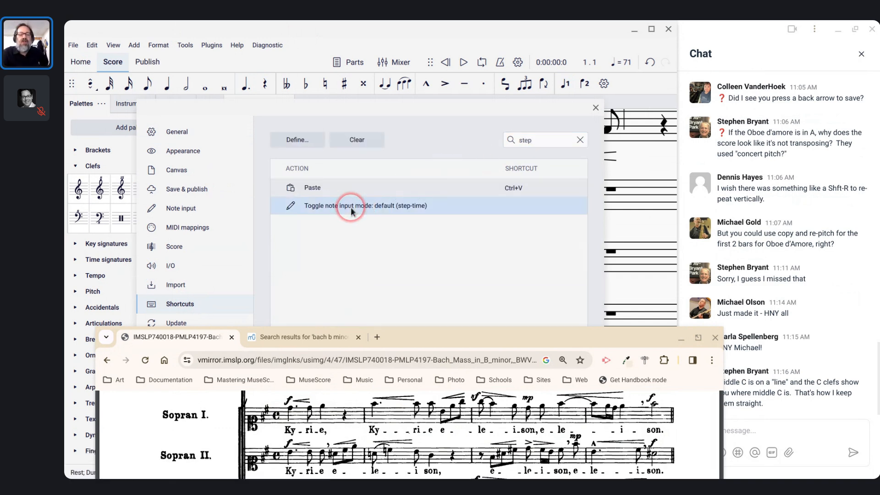
left_click(354, 144)
left_click_drag(330, 108, 385, 76)
left_click(387, 176)
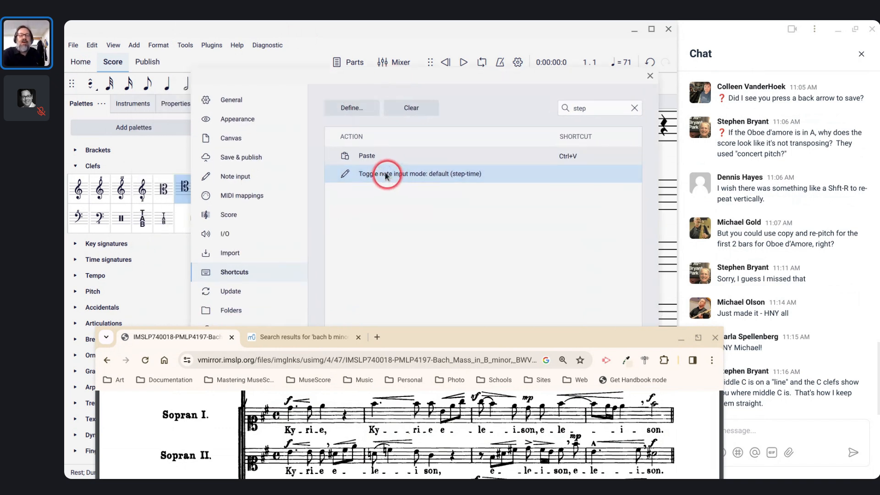
- Assign the shortcut Ctrl+Shift+N to the default (step-time) note input mode and apply the preferences
left_click(354, 114)
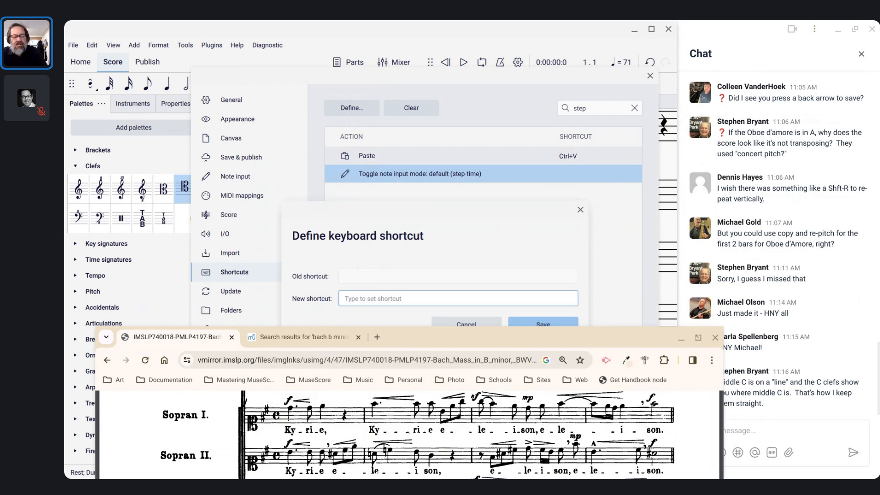
key("ctrl+shift+s")
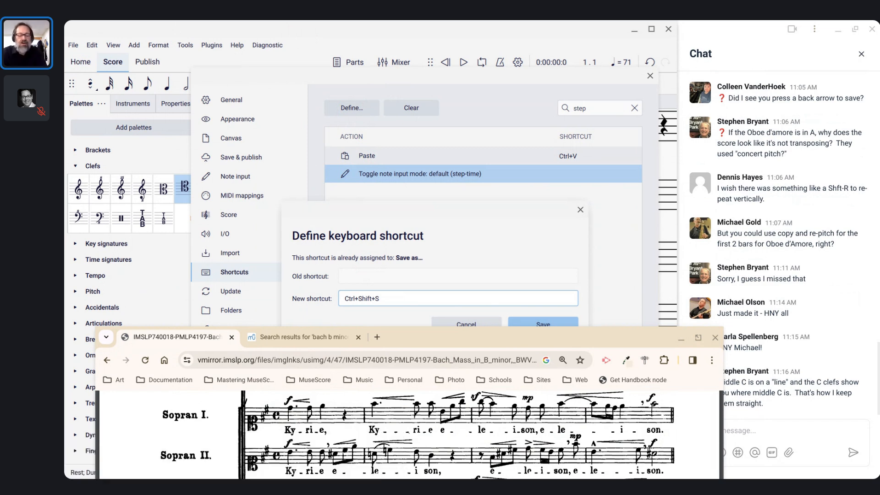
key("ctrl+shift+n")
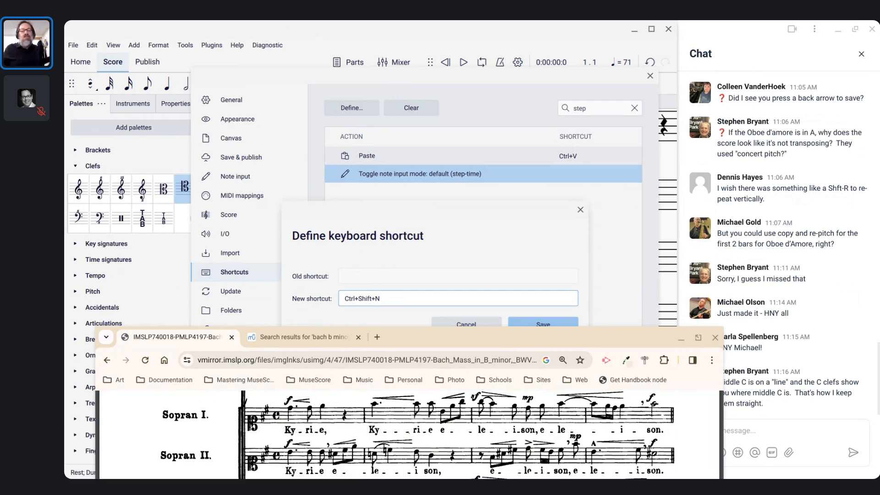
left_click(528, 324)
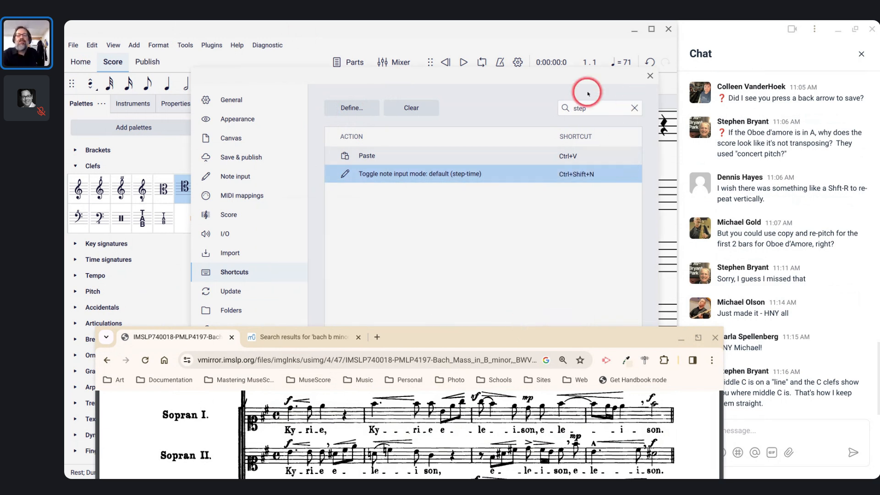
left_click_drag(582, 81, 749, 39)
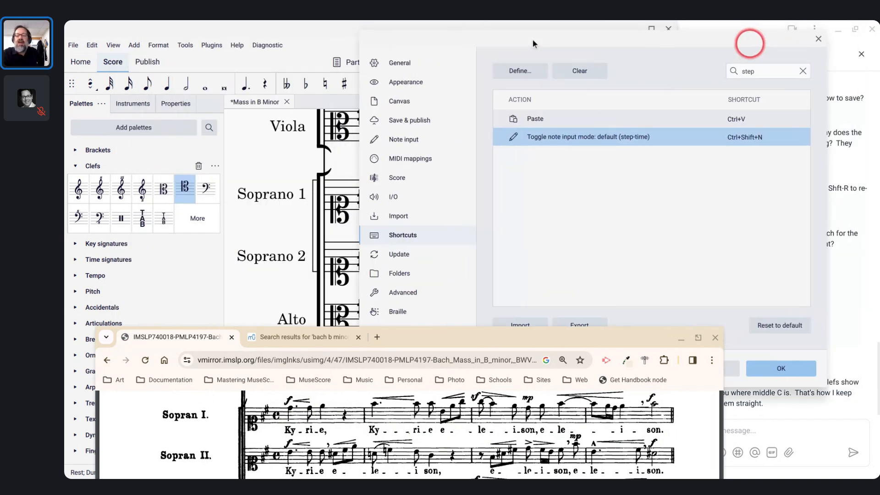
left_click(794, 368)
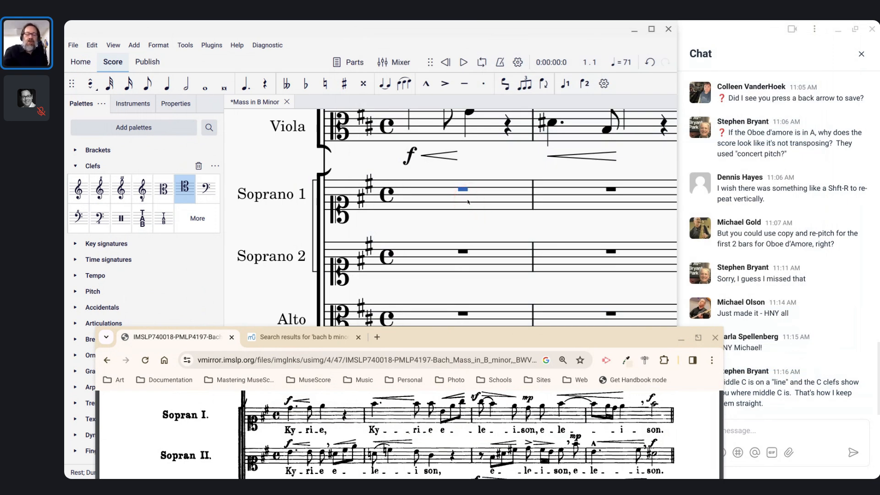
- Start default step-time note input at Soprano 1's first measure and enter a dotted quarter note D on the top staff line
left_click(461, 194)
key("n")
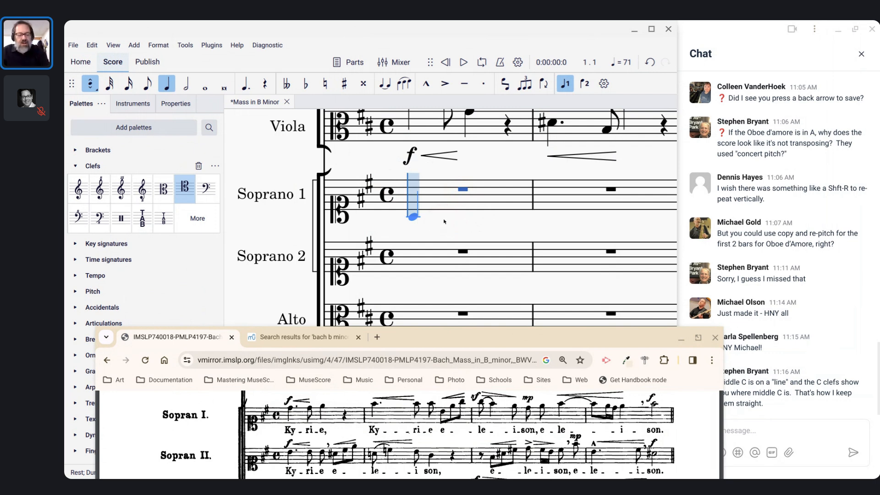
key("ctrl+shift+n")
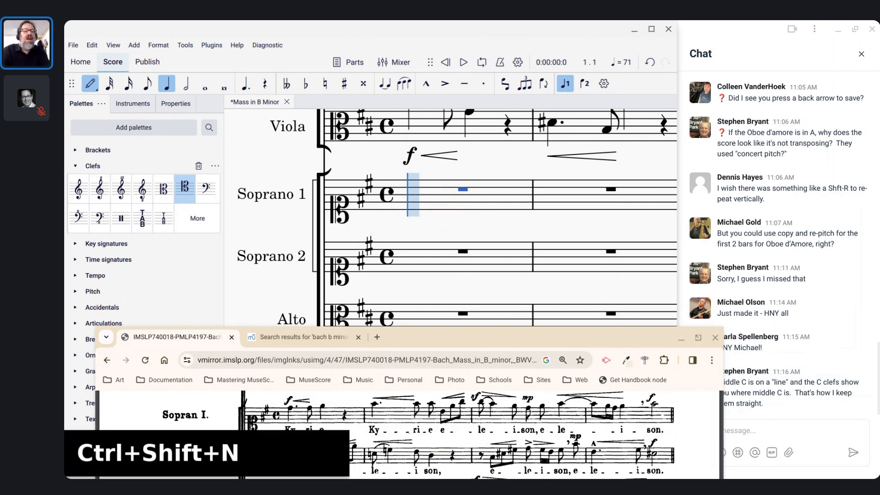
left_click(92, 86)
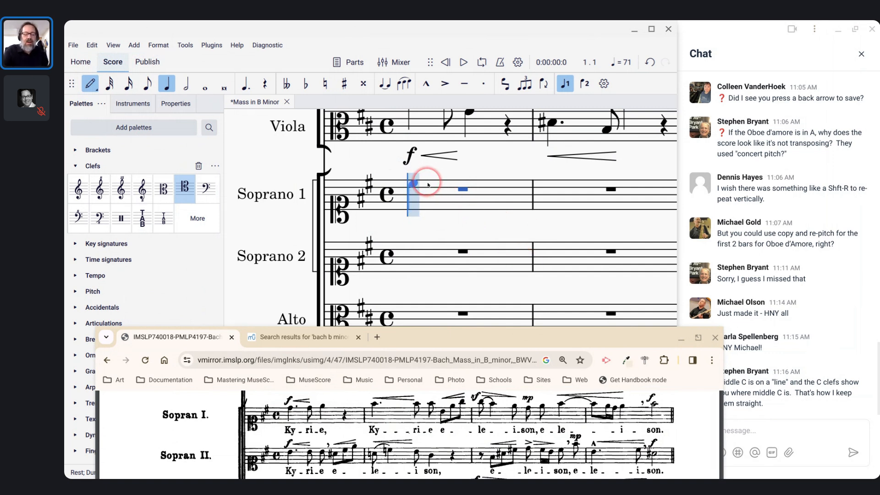
key("5")
key("period")
left_click(411, 182)
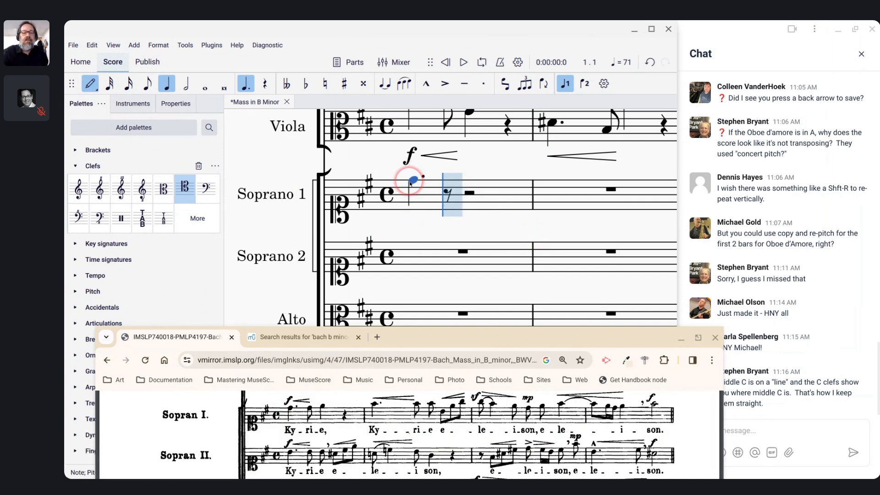
- Add an eighth note D and a quarter note E after the dotted quarter note in Soprano 1's first measure
key("4")
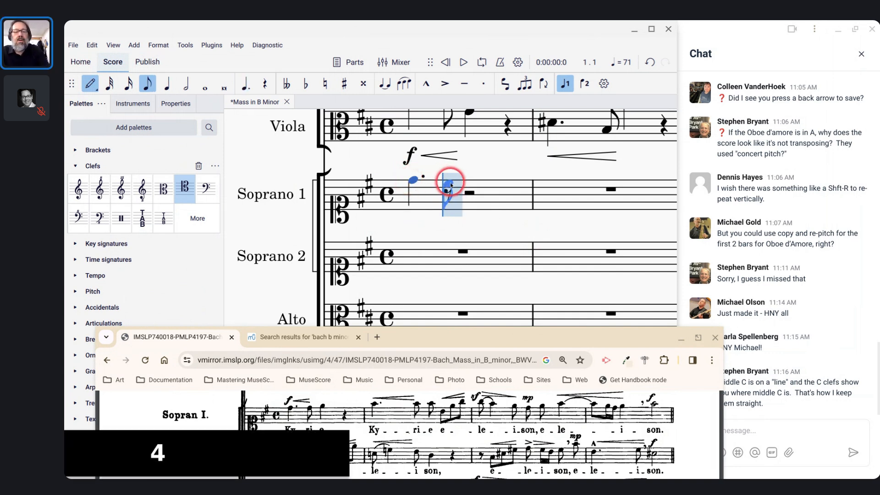
left_click(449, 183)
key("6")
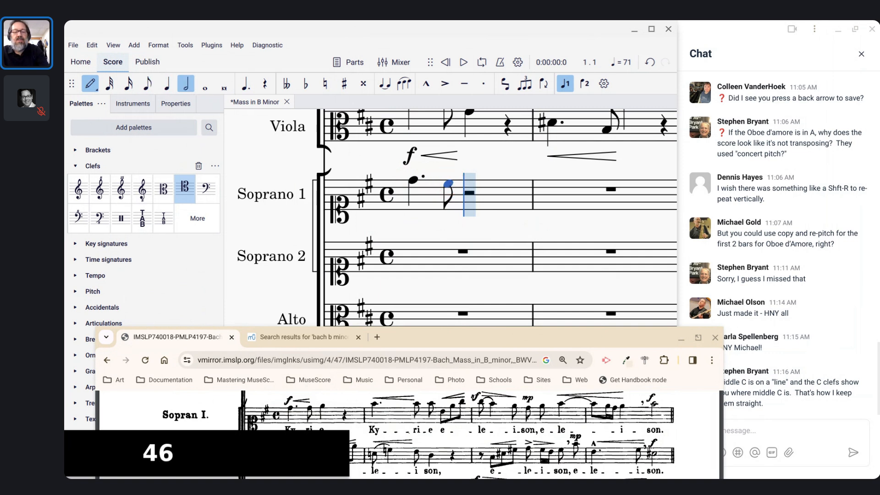
left_click(449, 184)
key("ctrl+z")
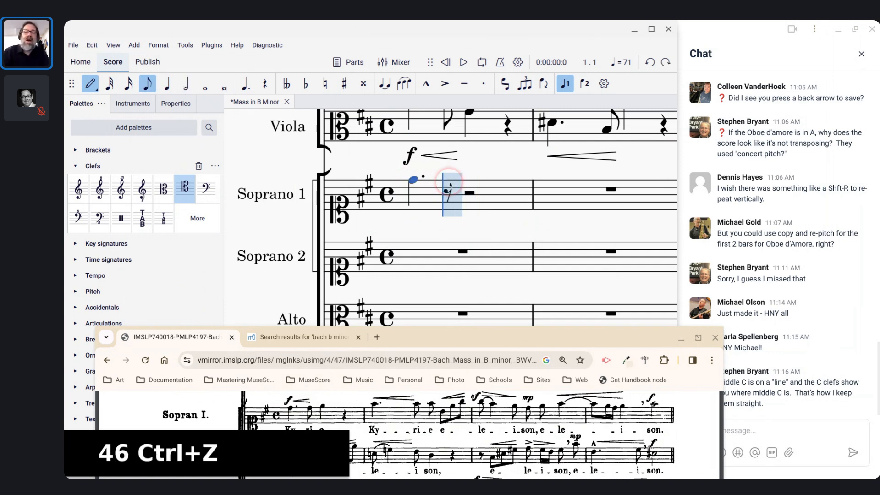
scroll(450, 185, "up", 2)
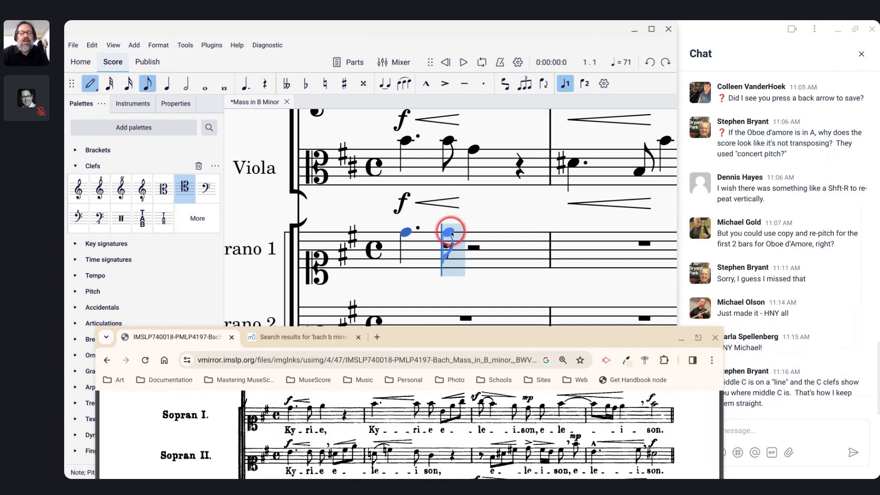
left_click(450, 232)
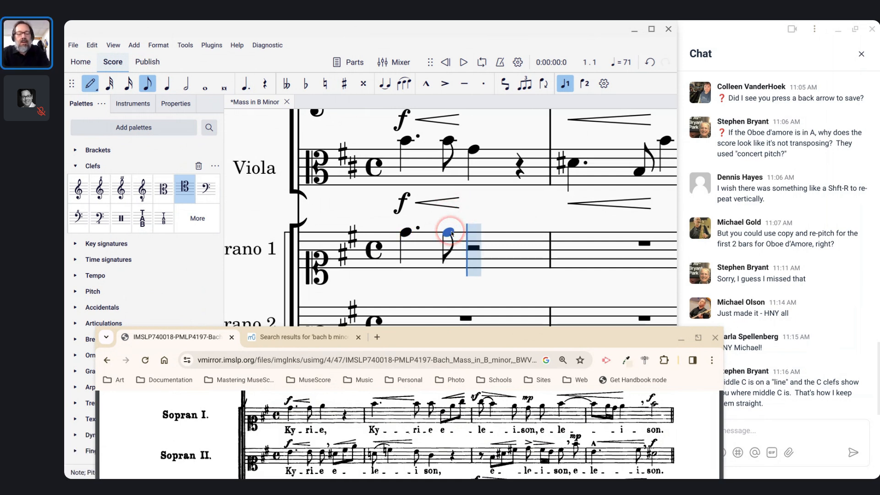
key("5")
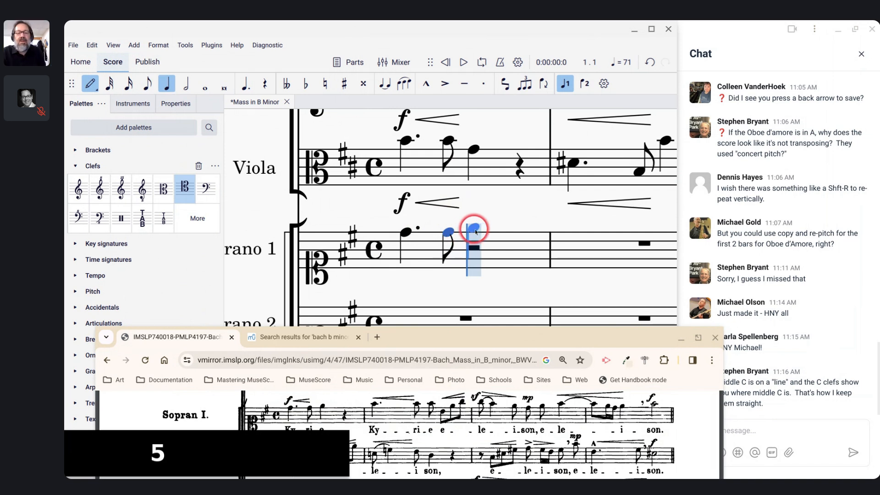
left_click(475, 231)
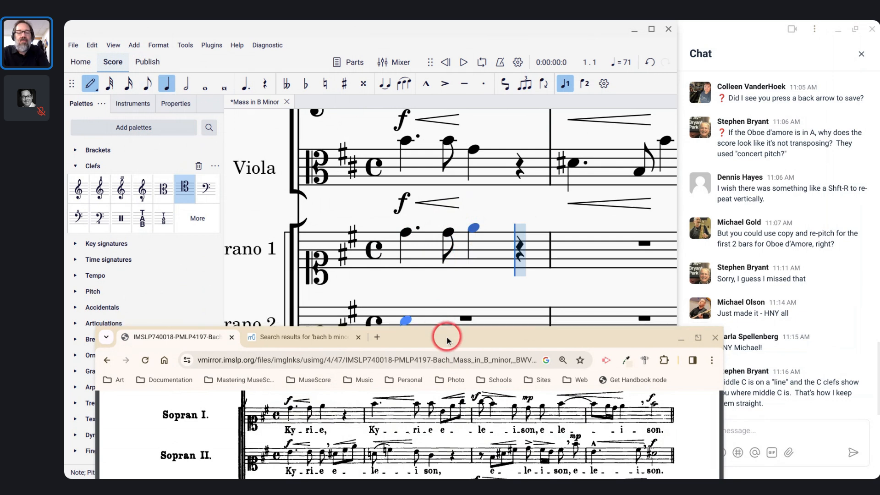
- Enter a dotted quarter note F sharp above the staff at the start of Soprano 1's second measure
left_click_drag(444, 334, 513, 290)
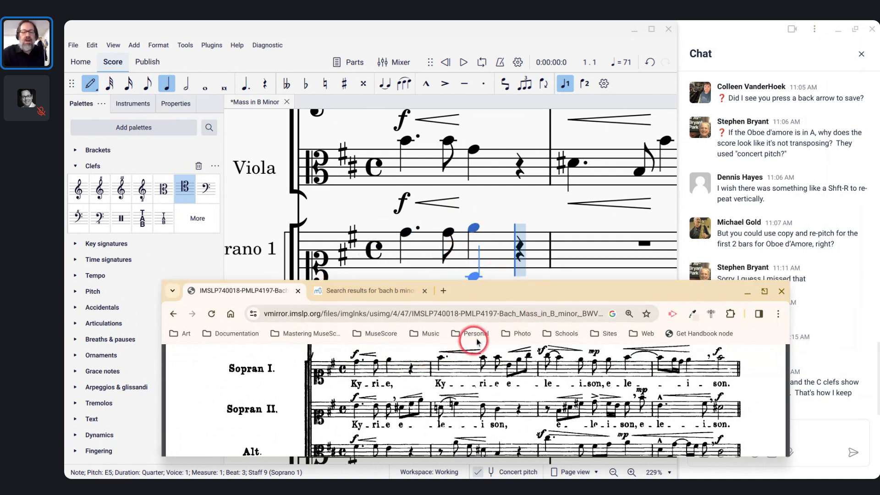
left_click_drag(551, 290, 487, 304)
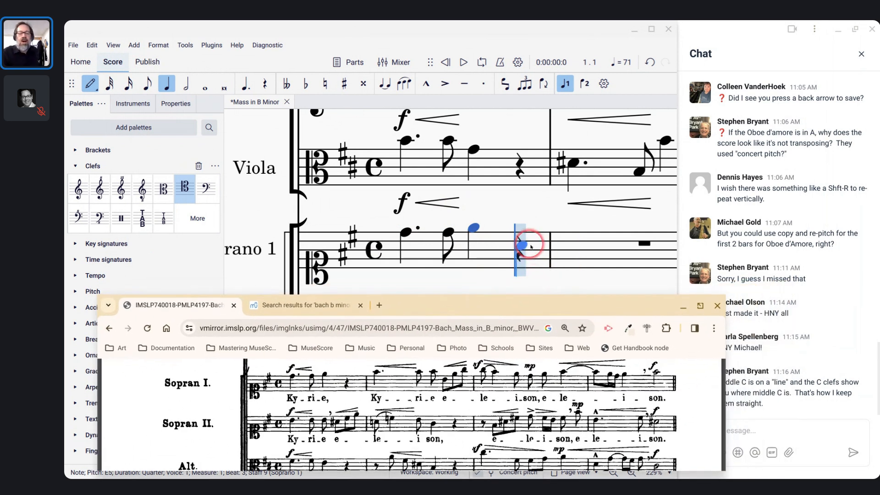
left_click(475, 259, "shift")
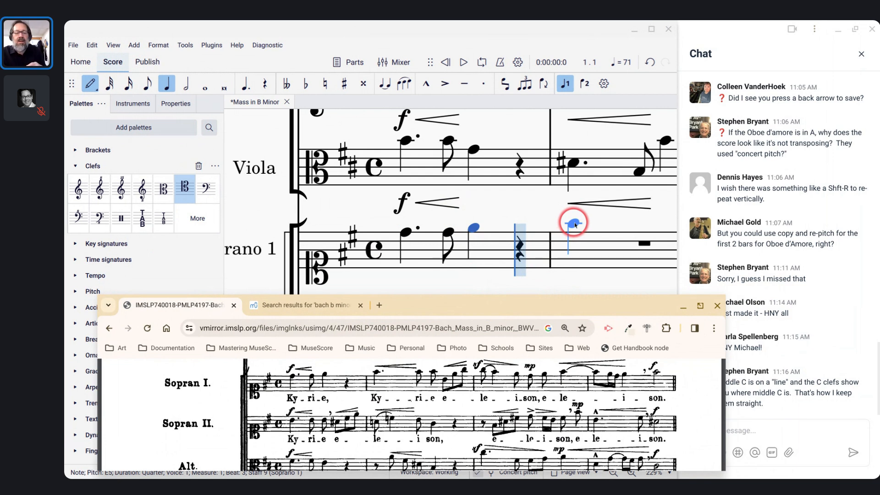
left_click(575, 224)
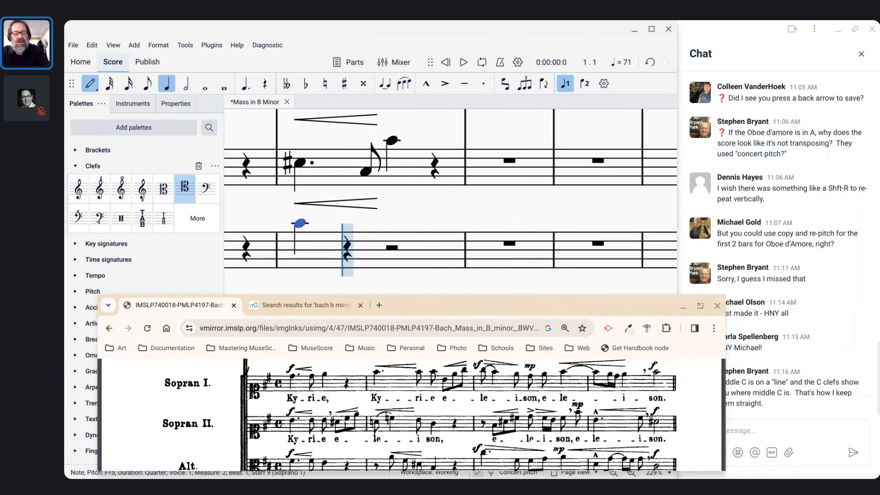
key("shift+w")
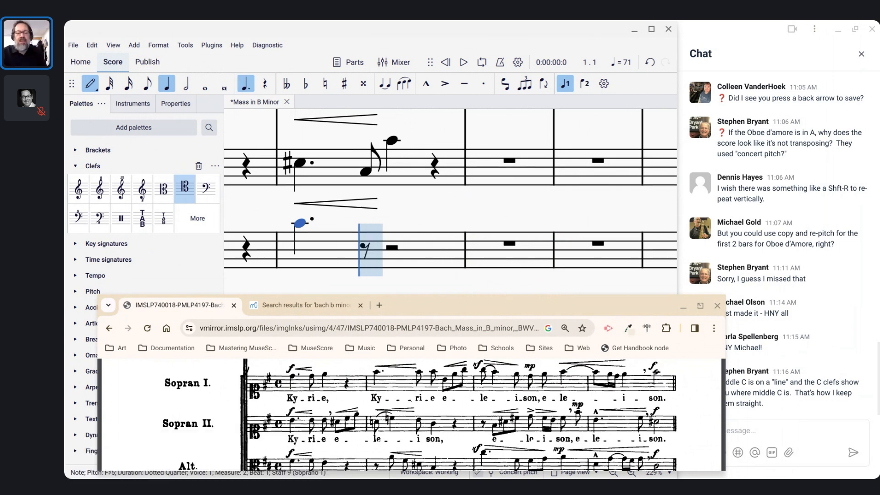
- Complete Soprano 1's second measure with eighth notes F sharp, F sharp, B, E and G, and leave note input
key("4")
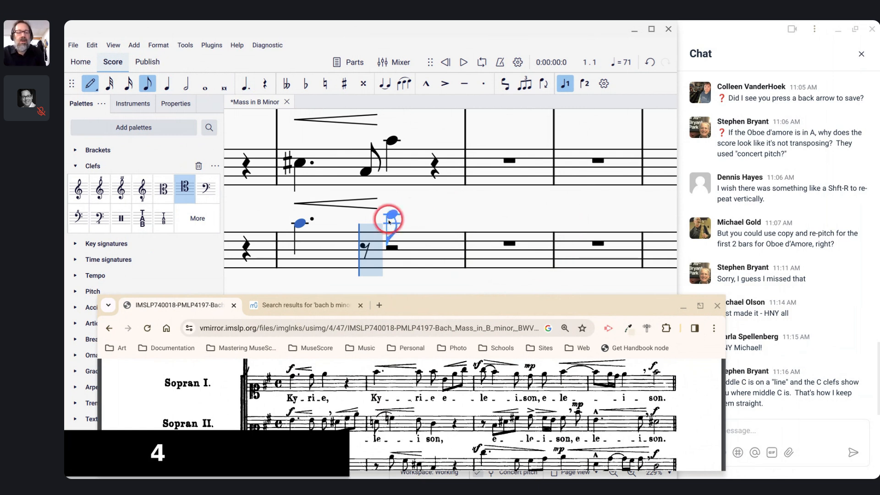
left_click(366, 223)
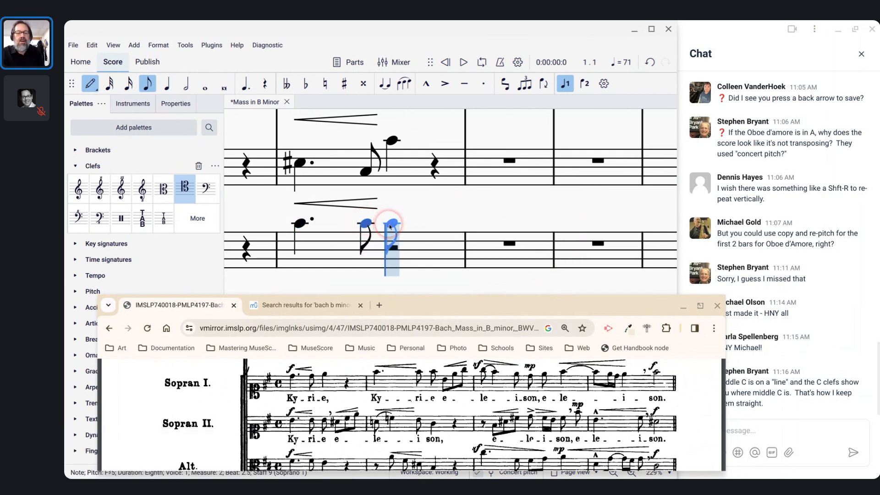
left_click(390, 224)
left_click(409, 241)
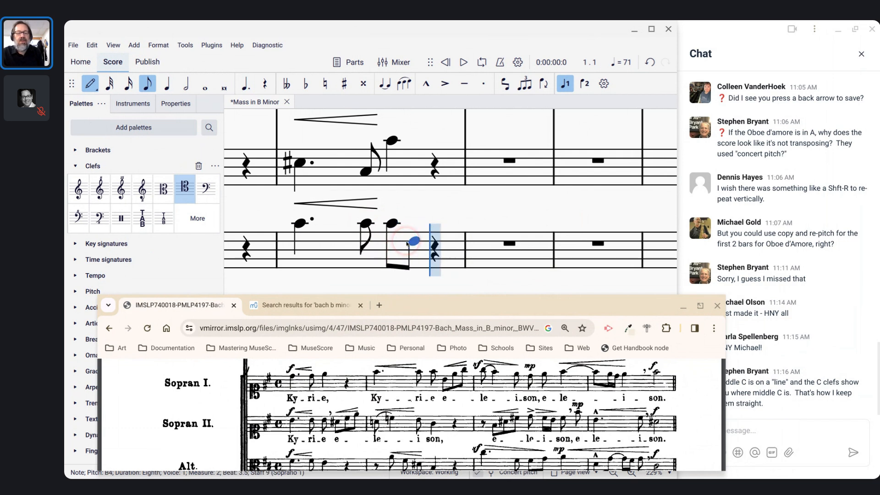
left_click(434, 228)
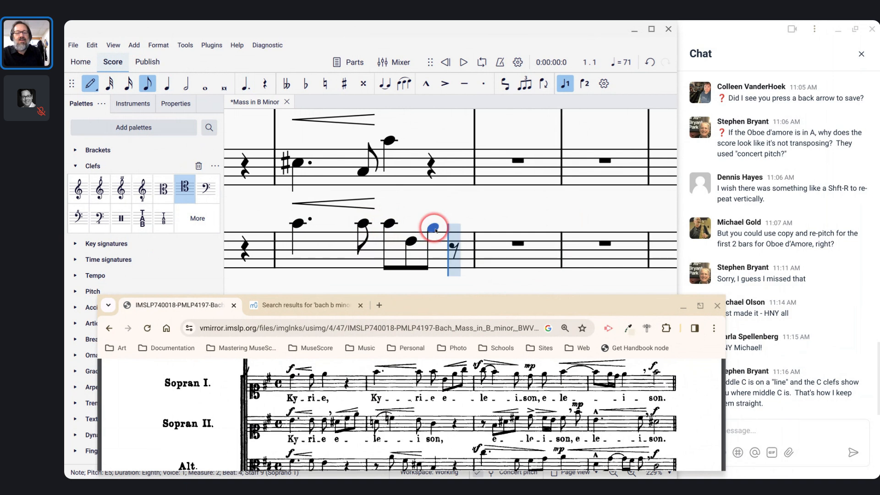
left_click(455, 220)
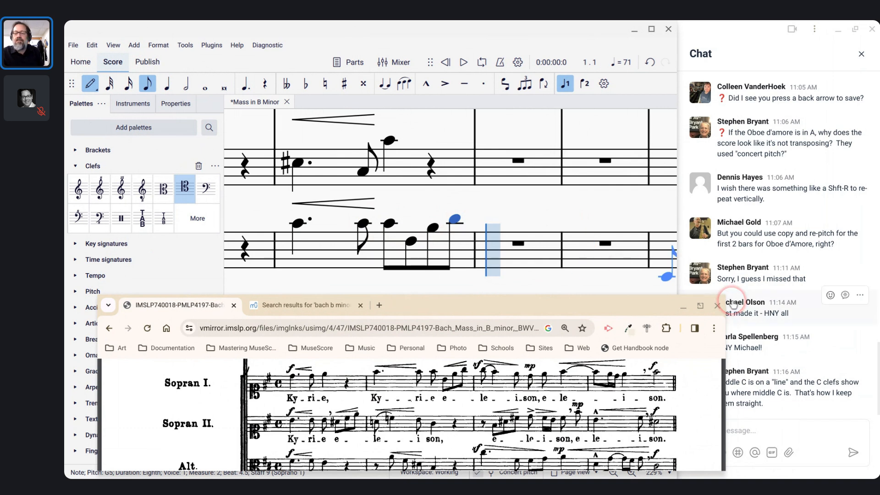
mouse_move(669, 304)
left_mouse_down()
mouse_move(653, 313)
mouse_move(651, 303)
left_mouse_up()
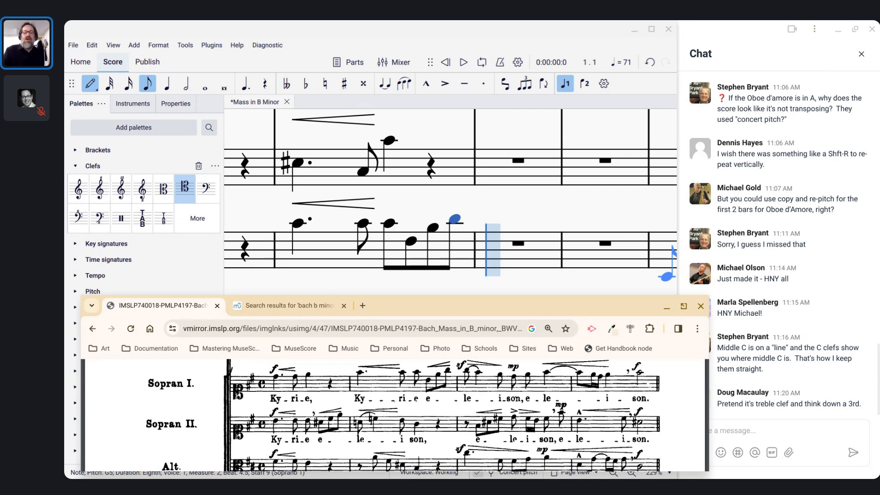
left_click(264, 425)
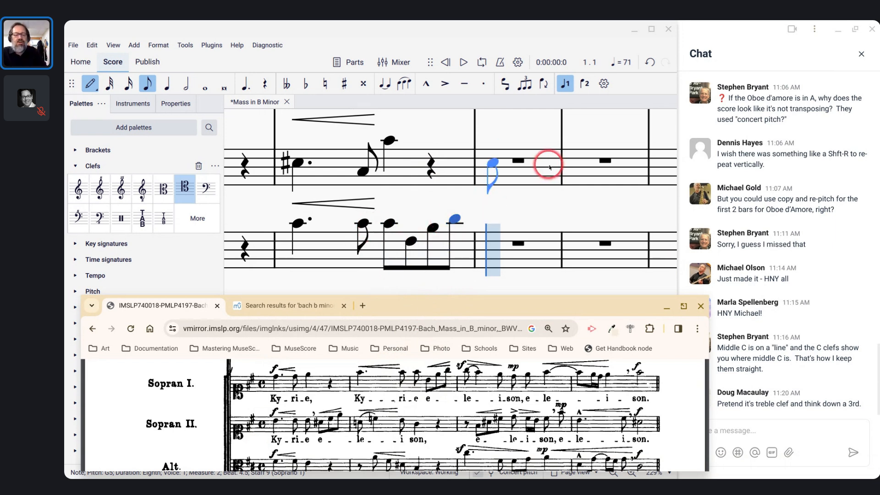
key("Escape")
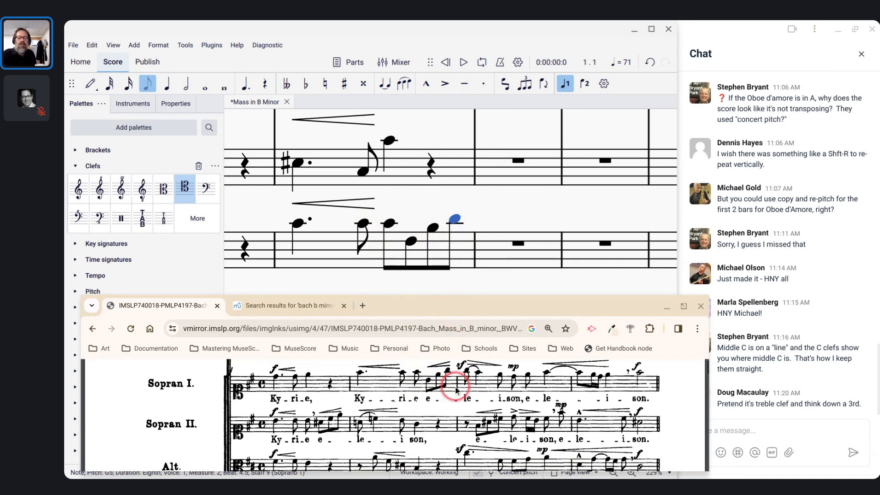
- Examine the opening Kyrie pages of the IMSLP score, comparing the beaming, slurs and dynamics in the vocal and instrumental parts
scroll(456, 378, "down", 3)
scroll(456, 390, "down", 3)
scroll(456, 391, "down", 8)
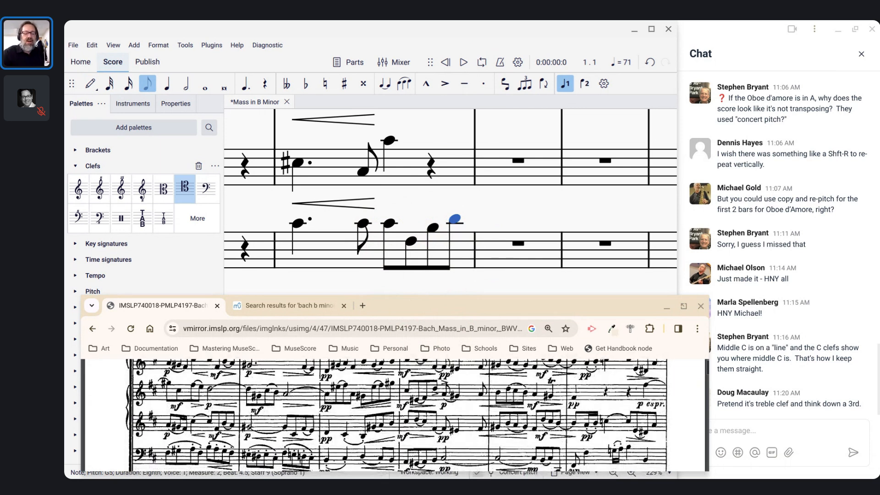
scroll(456, 390, "down", 10)
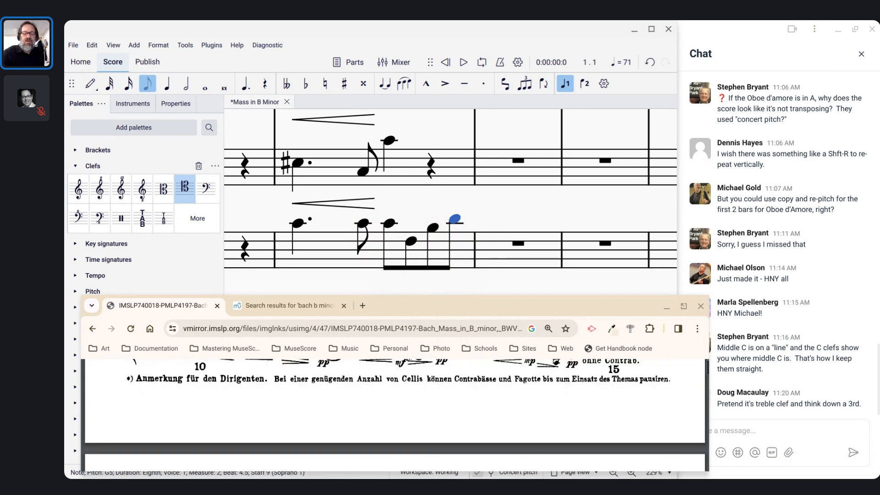
scroll(456, 390, "up", 12)
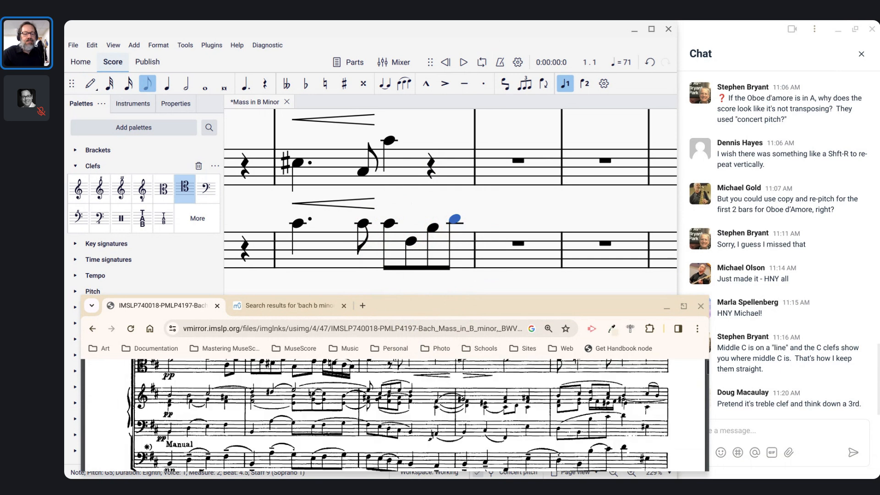
scroll(394, 415, "up", 10)
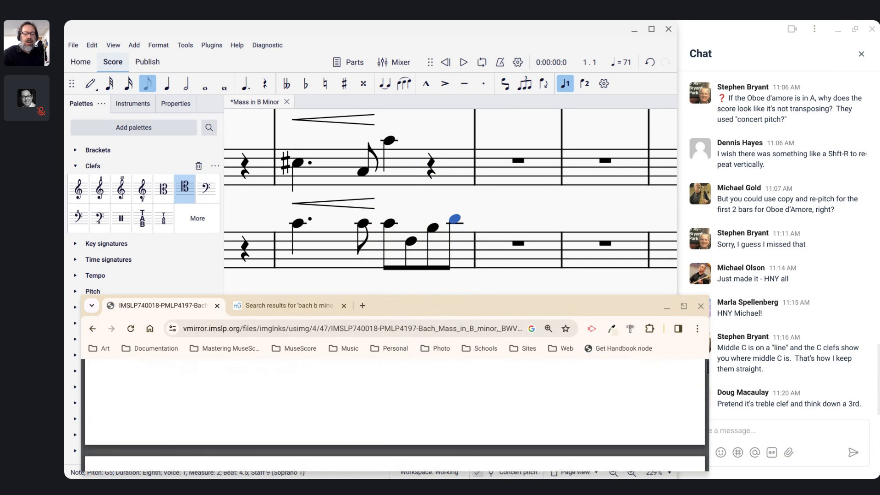
scroll(442, 415, "up", 3)
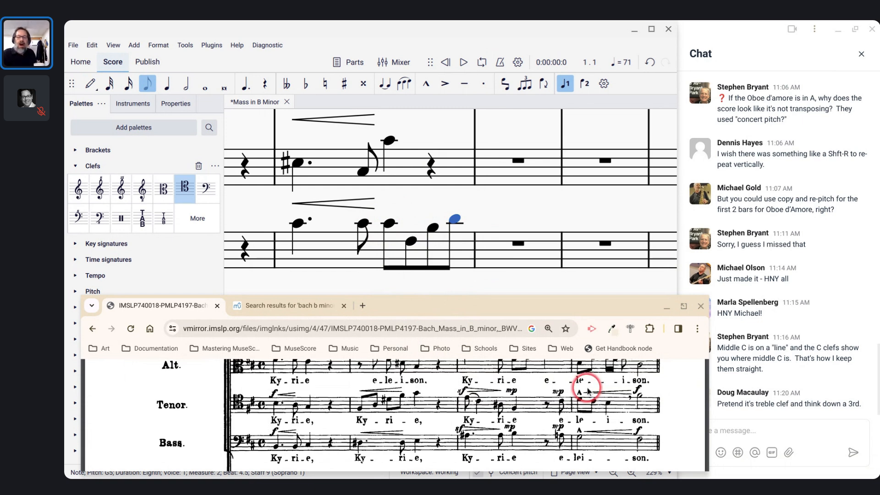
scroll(589, 391, "up", 3)
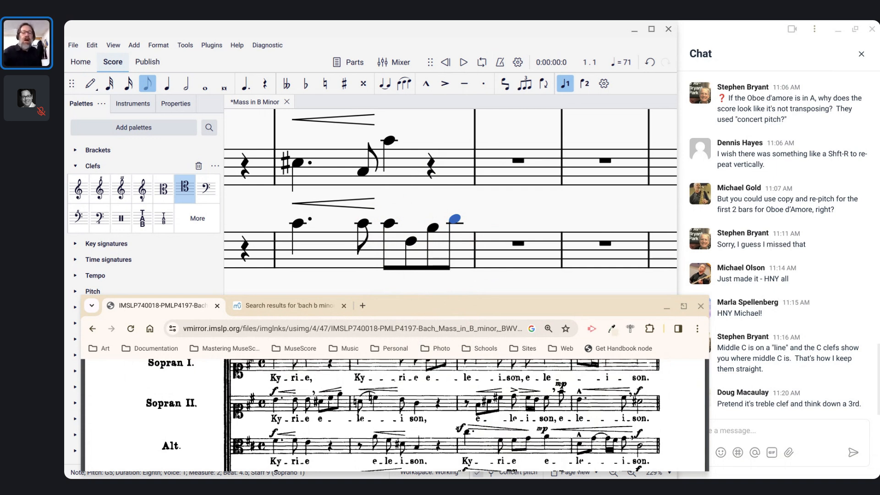
scroll(488, 387, "up", 3)
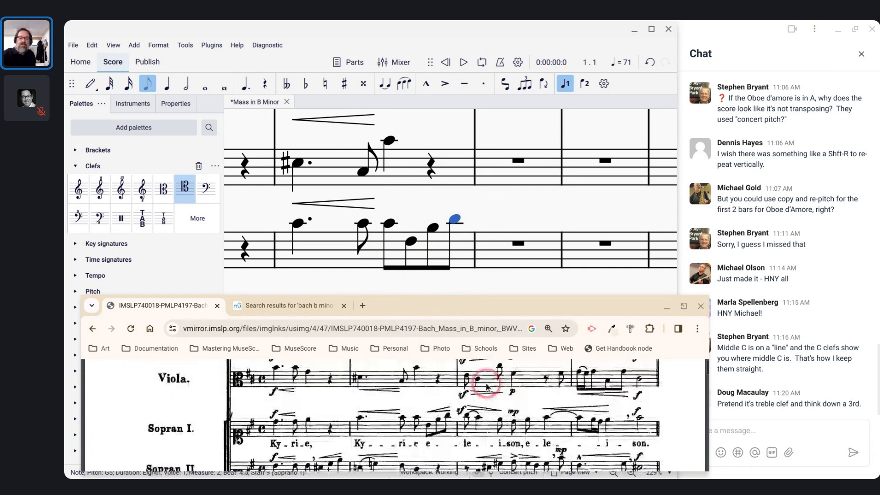
scroll(394, 386, "up", 2)
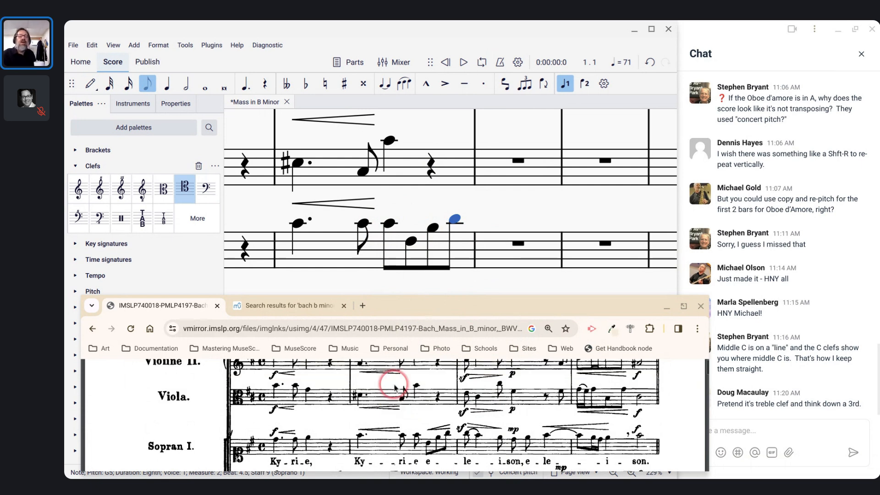
scroll(394, 386, "up", 2)
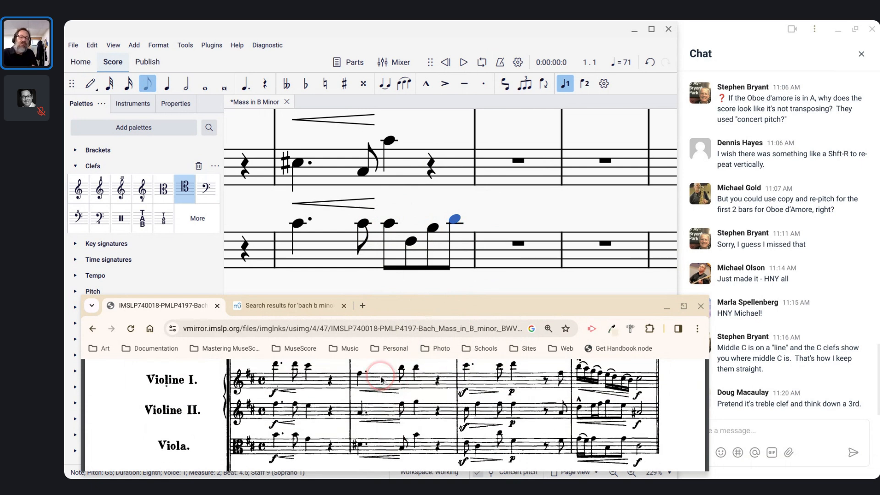
scroll(382, 372, "up", 3)
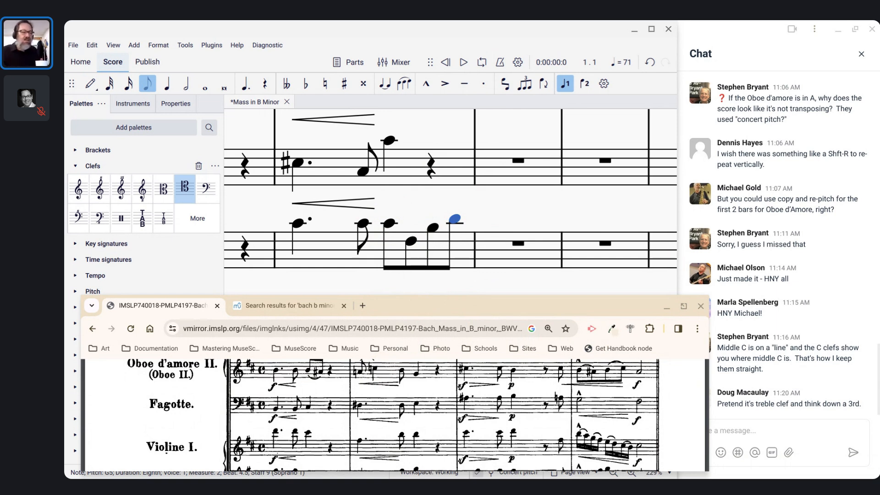
scroll(320, 393, "up", 1)
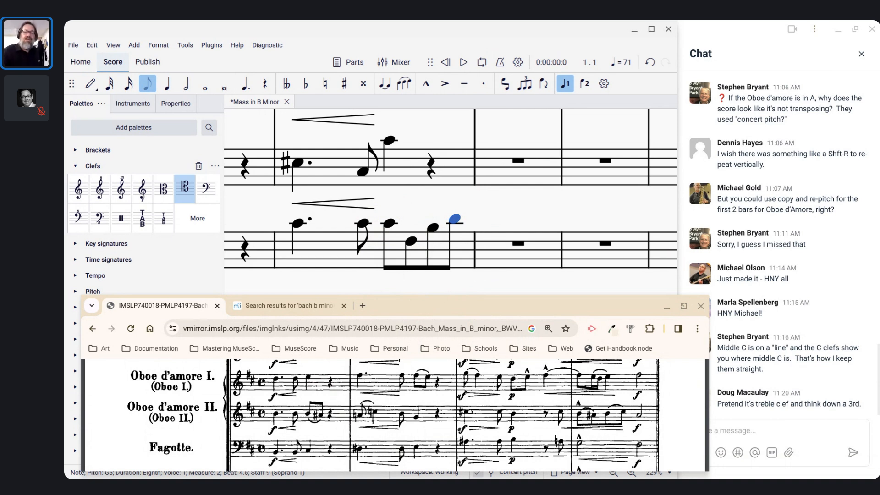
scroll(328, 371, "up", 2)
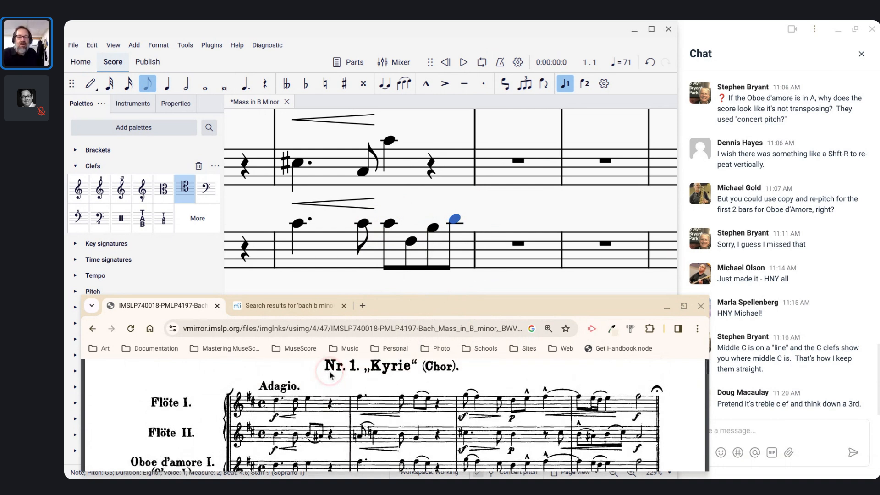
scroll(329, 375, "down", 6)
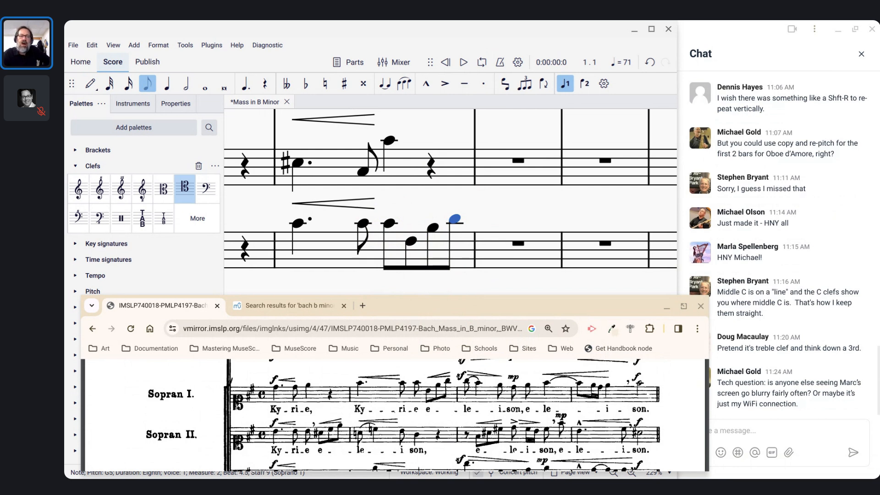
- Try breaking the beam before the eighth note B in Soprano 1's second measure, and undo the beam change
scroll(450, 202, "down", 2)
scroll(450, 201, "left", 1)
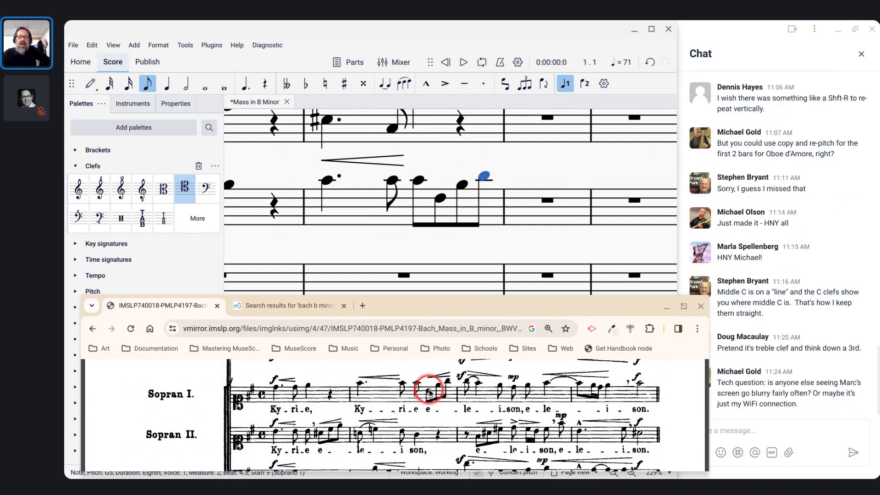
left_click(440, 198)
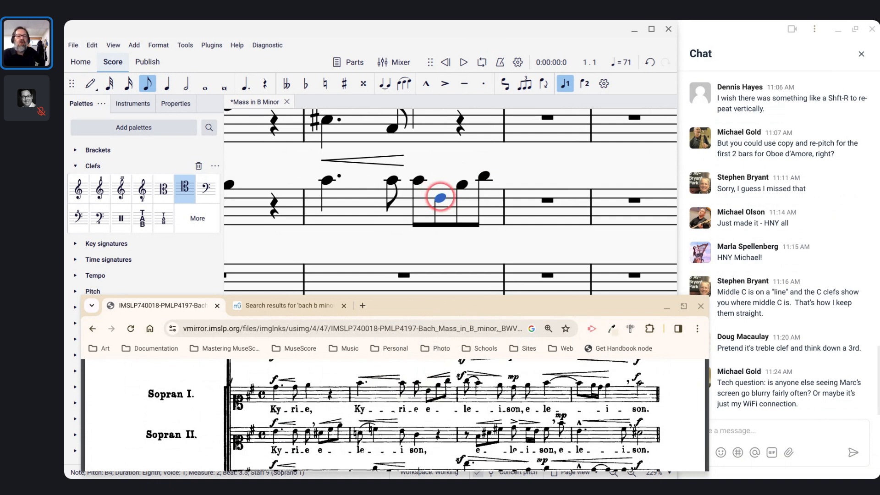
left_click(168, 101)
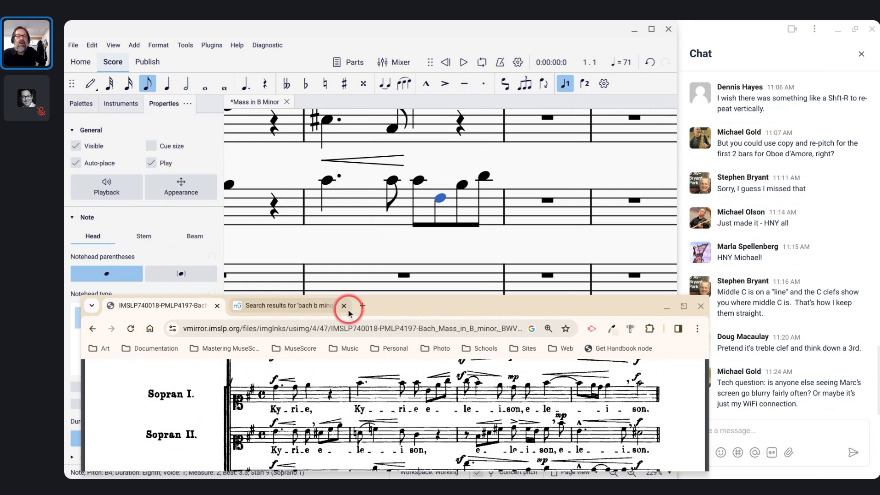
left_click_drag(388, 310, 445, 350)
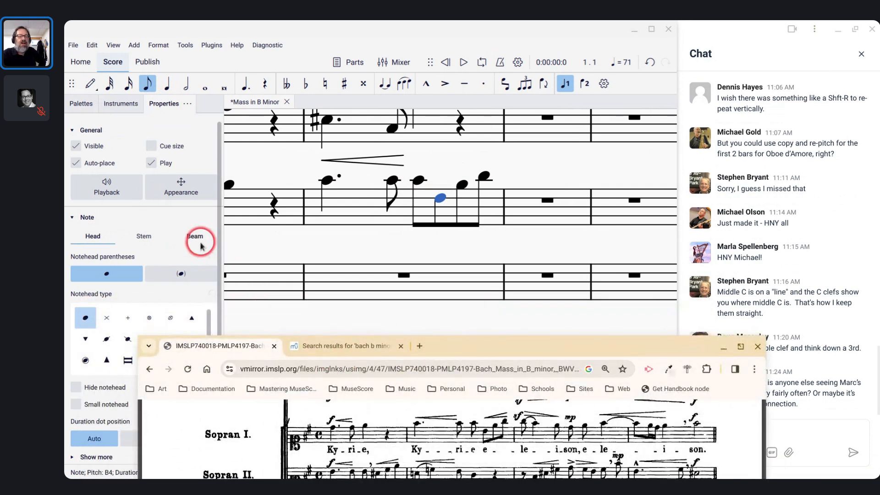
left_click(195, 238)
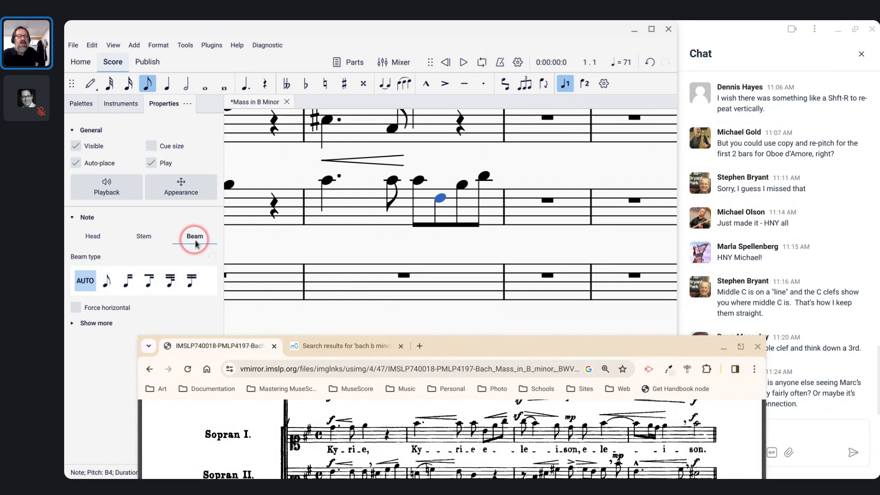
left_click(127, 284)
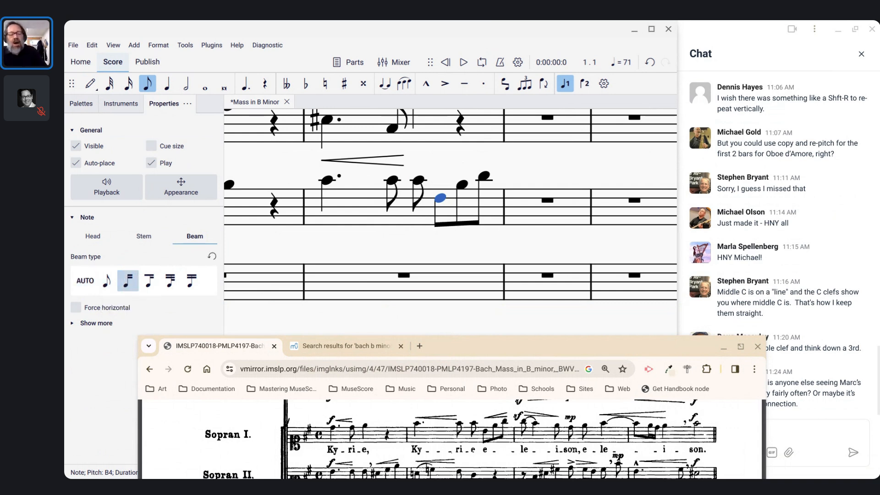
key("ctrl+z")
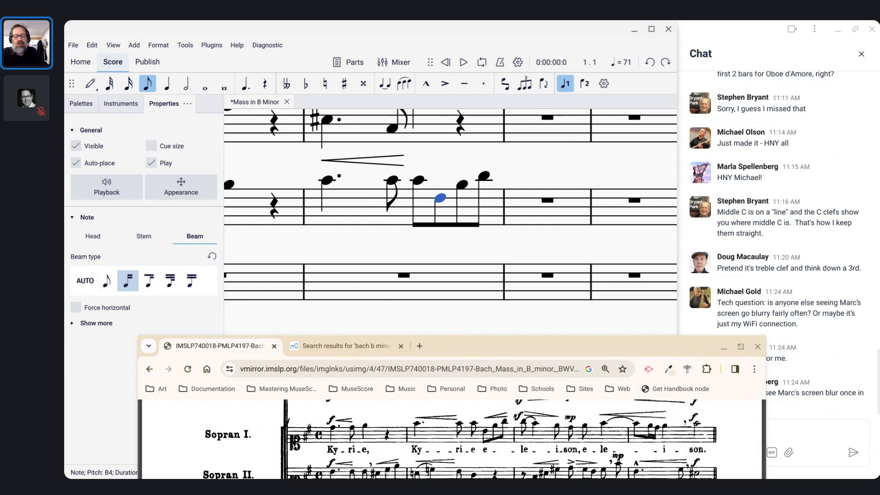
- Bring the window with the MuseScore Cafe 42 score to the front
key("ctrl+shift+comma")
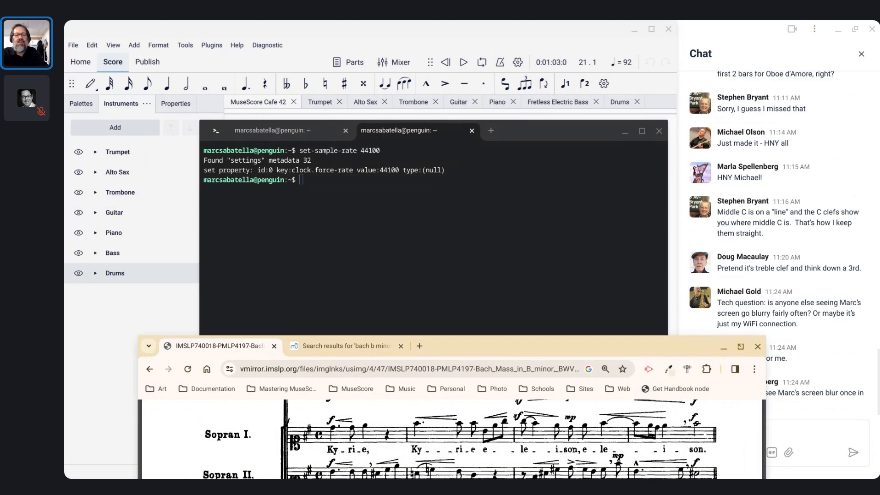
left_click(168, 28)
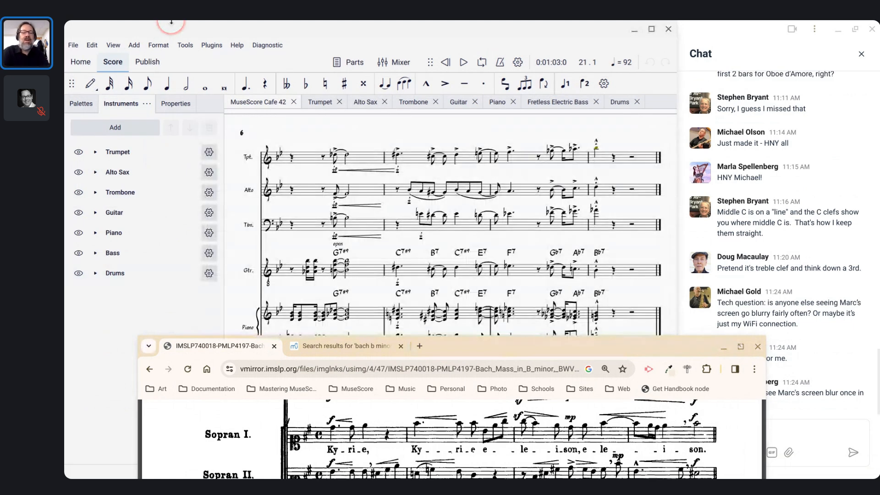
left_click(263, 226)
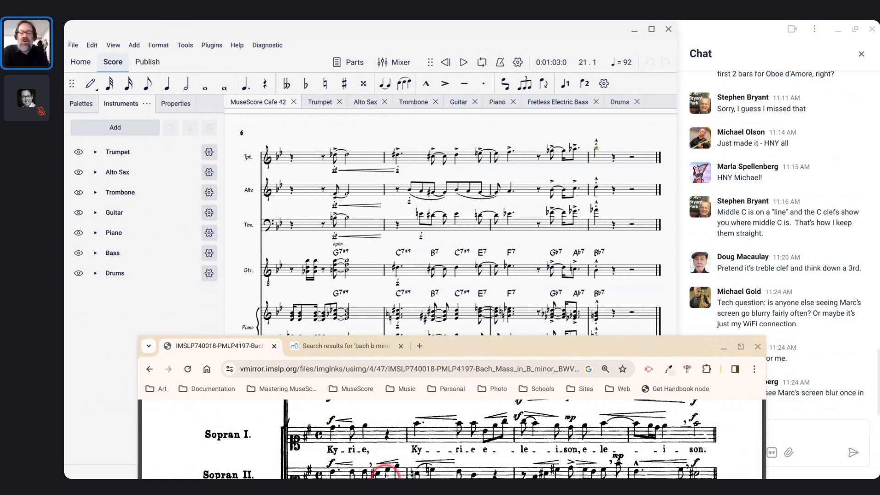
mouse_move(457, 476)
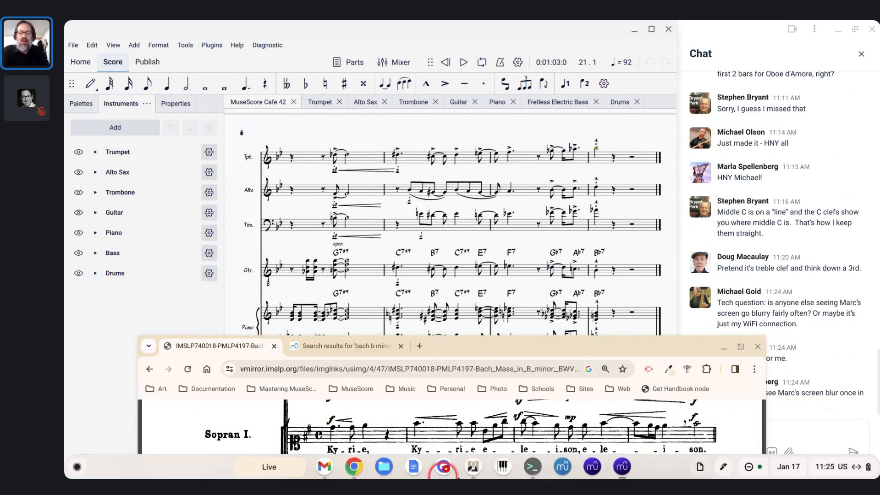
left_click(530, 467)
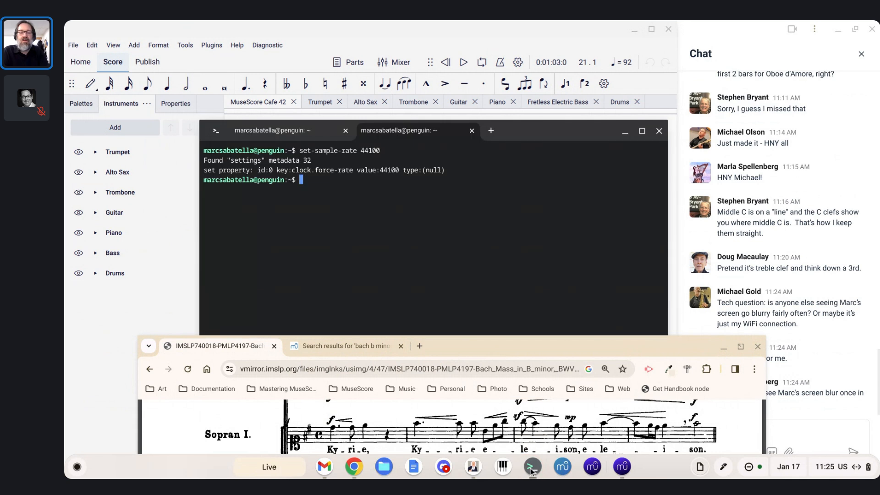
left_click(633, 447)
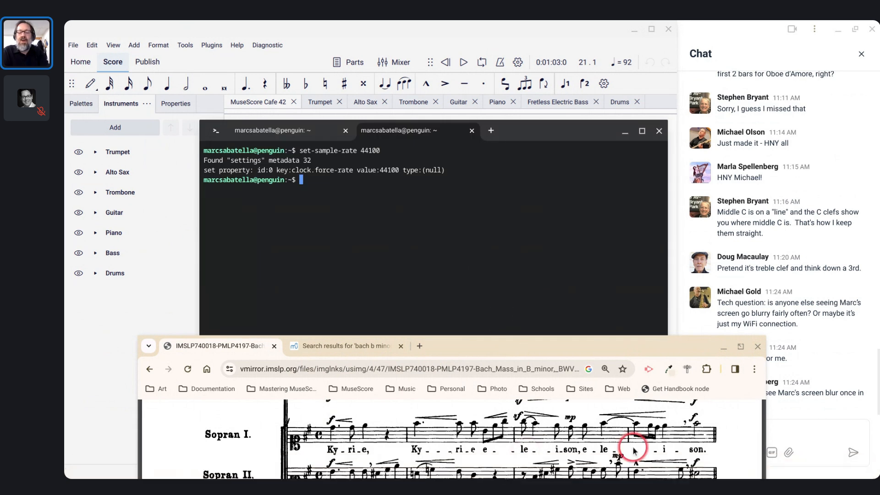
left_click(541, 69)
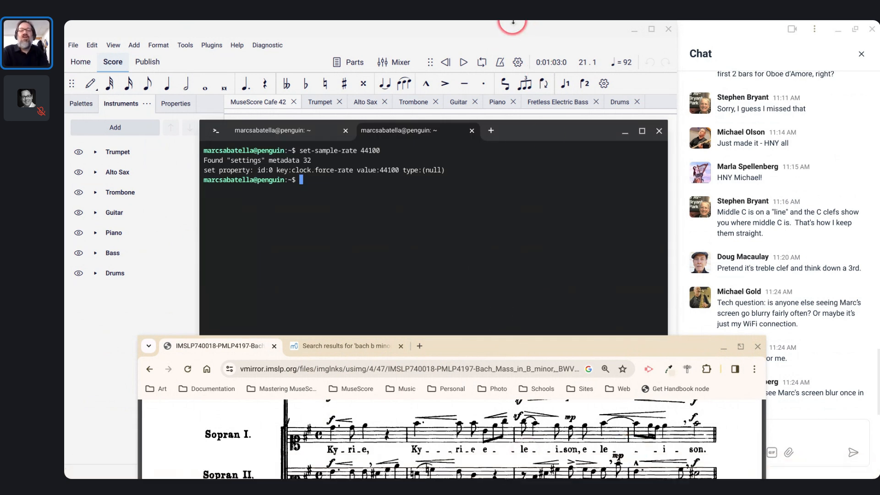
left_click(450, 46)
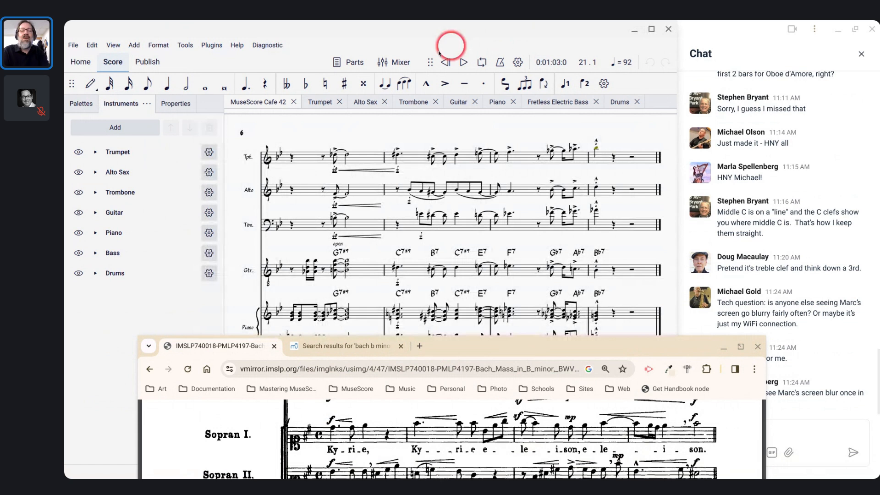
- Reopen the recent score Mass in B Minor and locate Soprano 1's second measure
left_click(84, 67)
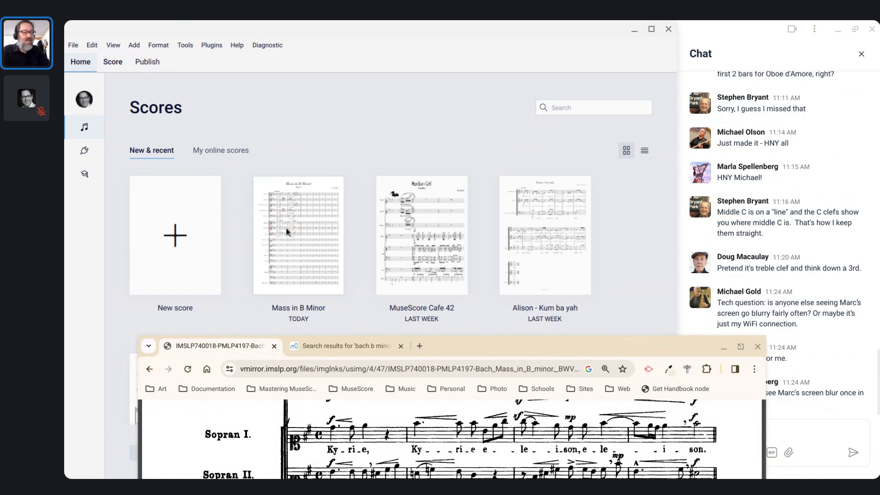
left_click(285, 228)
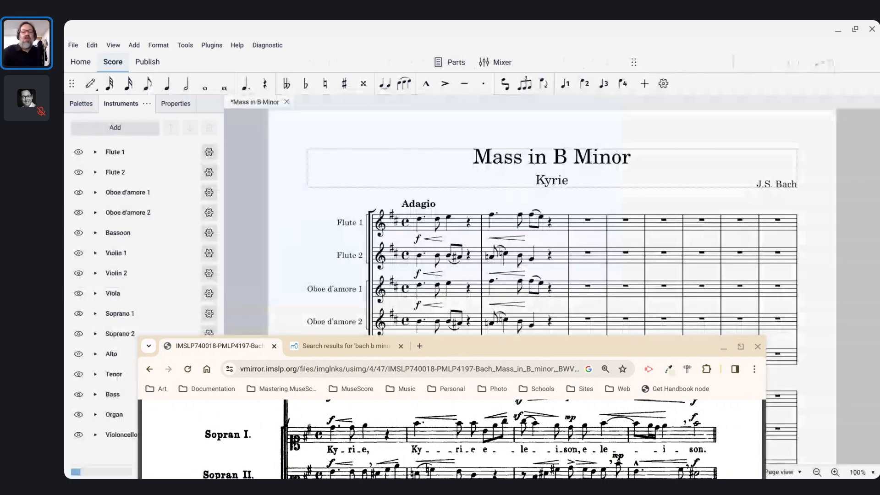
scroll(380, 248, "down", 8)
scroll(379, 248, "down", 3)
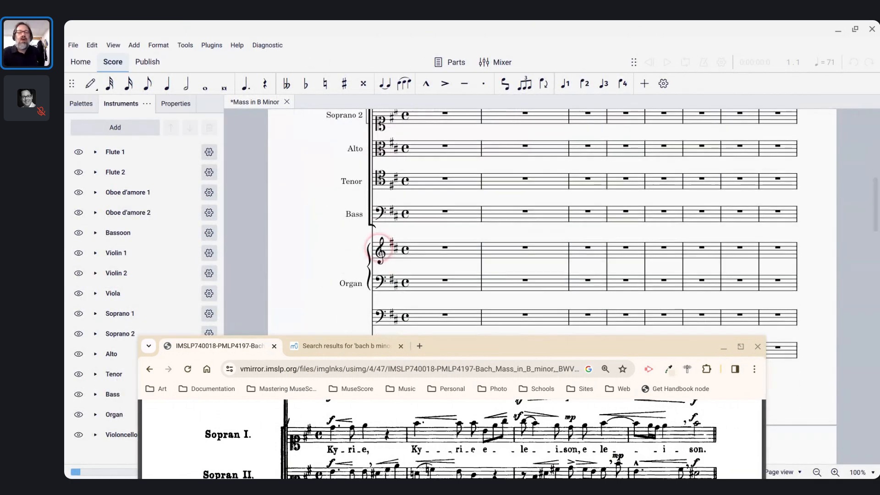
scroll(495, 208, "up", 5)
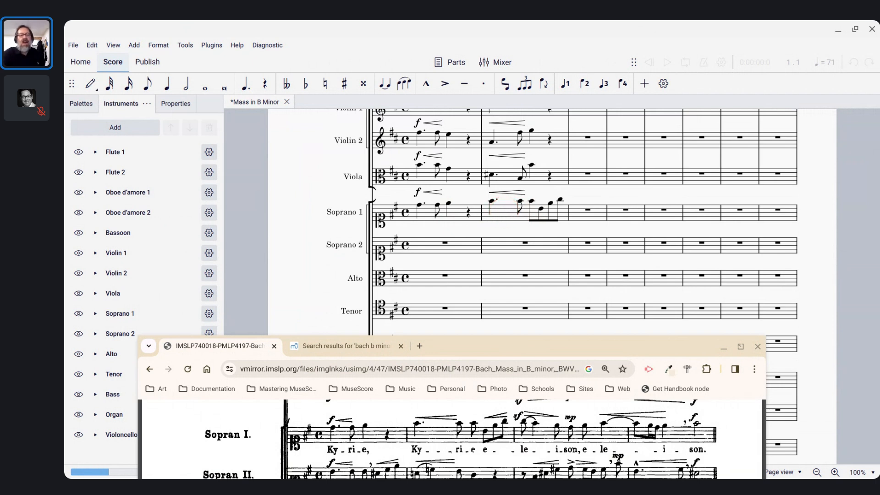
scroll(528, 159, "up", 4)
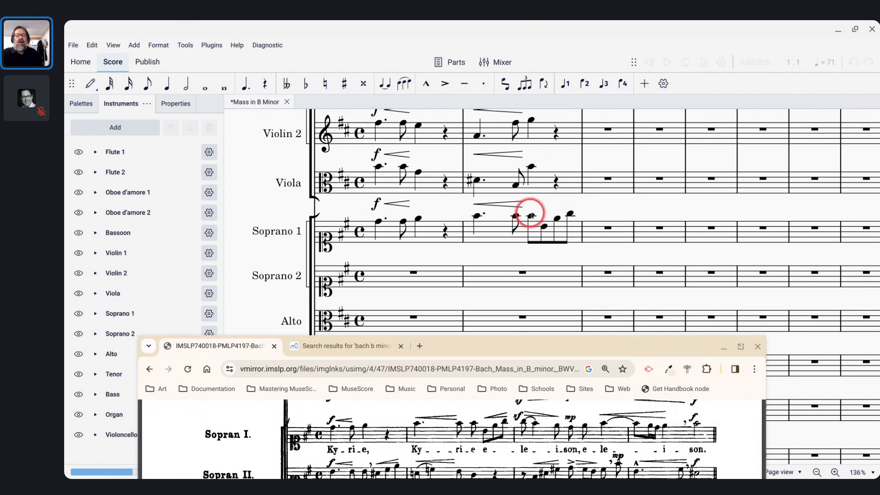
- Look up the keyboard shortcuts for beam commands by searching the shortcut preferences for "beam", and close the preferences
left_click(545, 227)
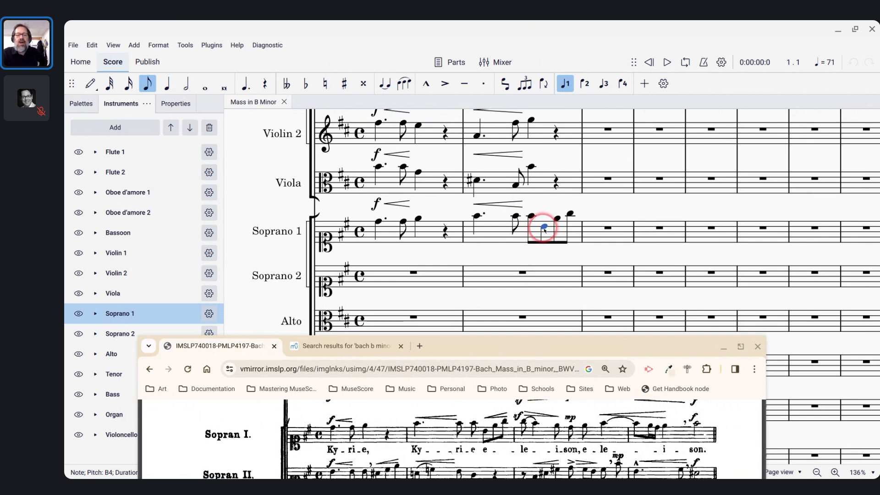
left_click(92, 45)
left_click(123, 271)
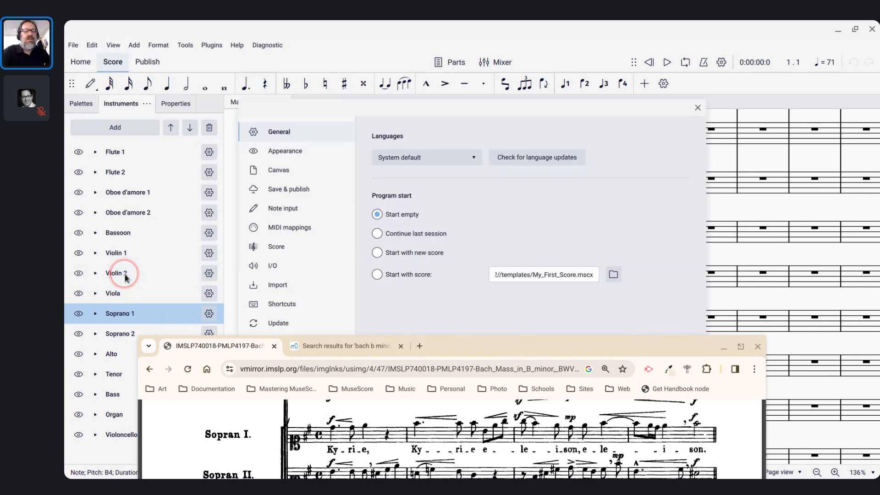
left_click(284, 304)
left_click(634, 151)
type("beam")
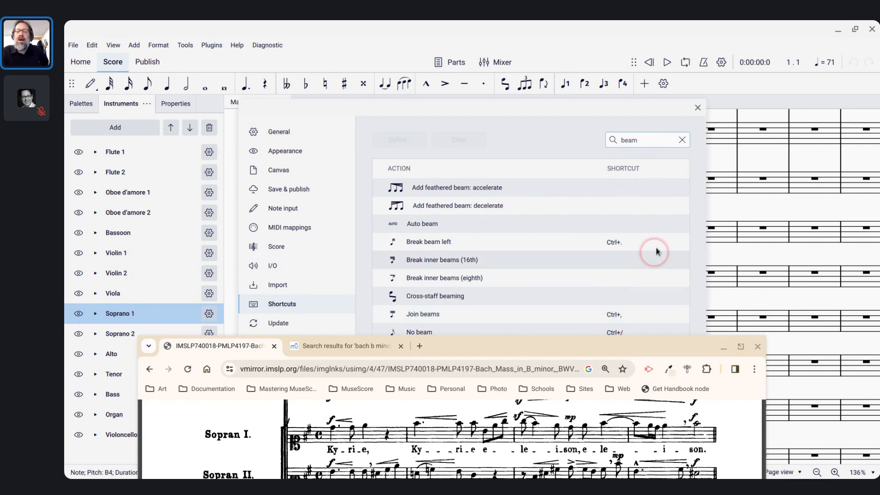
left_click(697, 109)
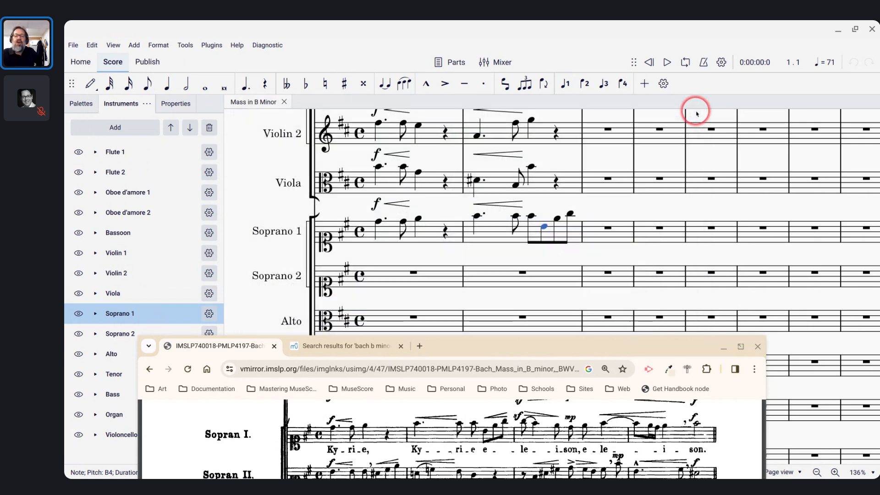
- Break the beam before the eighth note B in Soprano 1's second measure and clear the selection
left_click(543, 226)
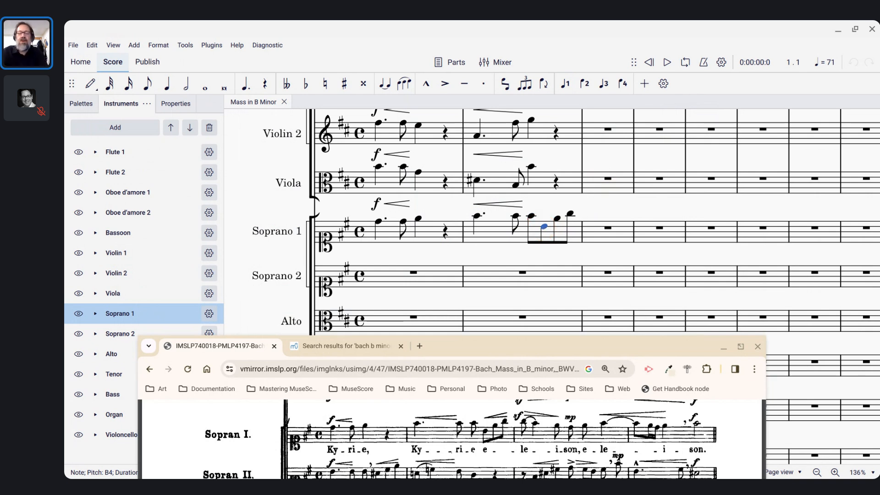
key("3")
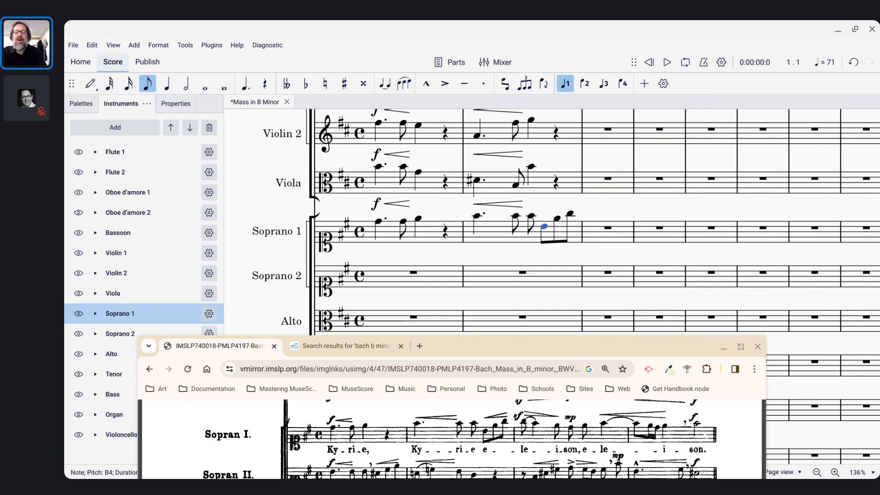
left_click(544, 227)
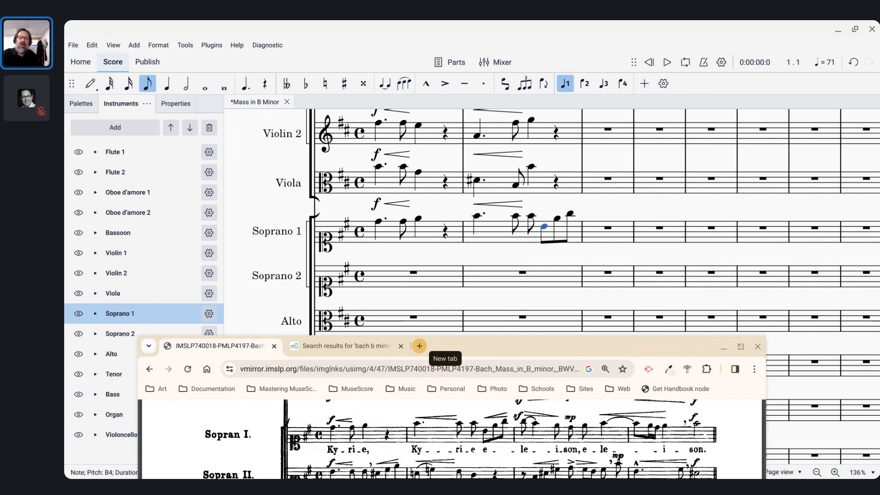
scroll(316, 416, "down", 1)
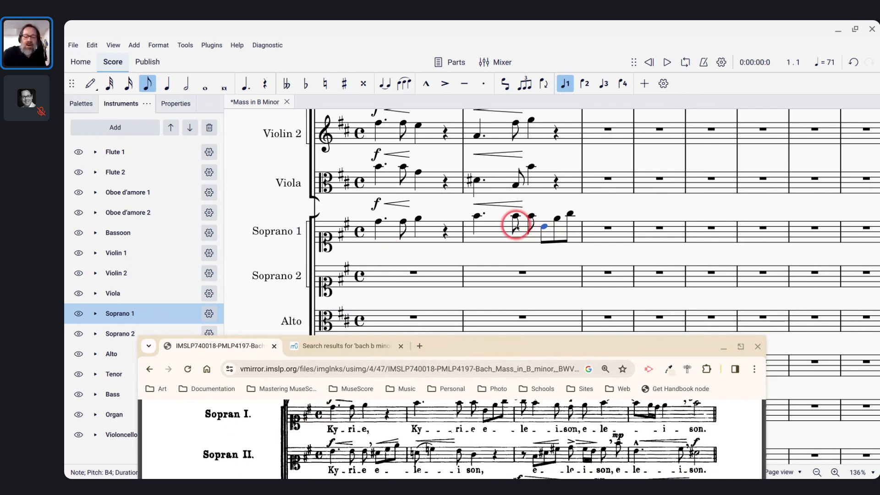
left_click(684, 160)
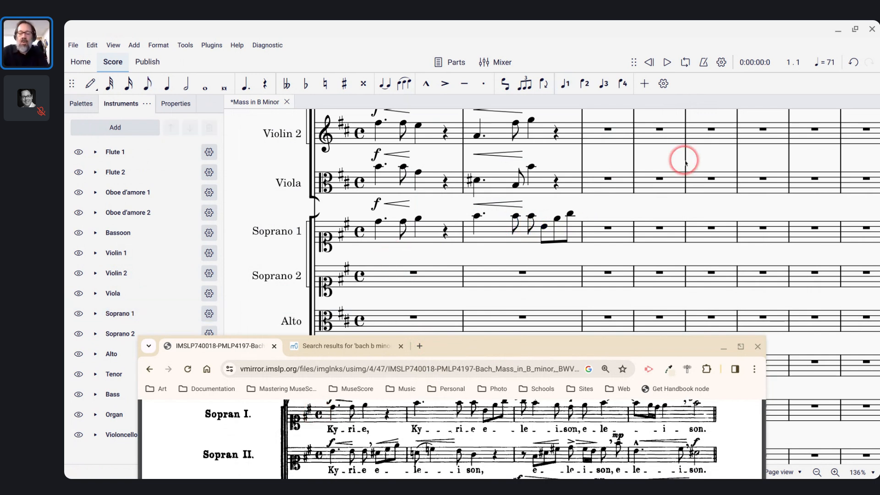
- Dock the score window beside the meeting chat, widen it to the chat's edge, and move the IMSLP browser window clear of the messages
key("alt+bracketleft")
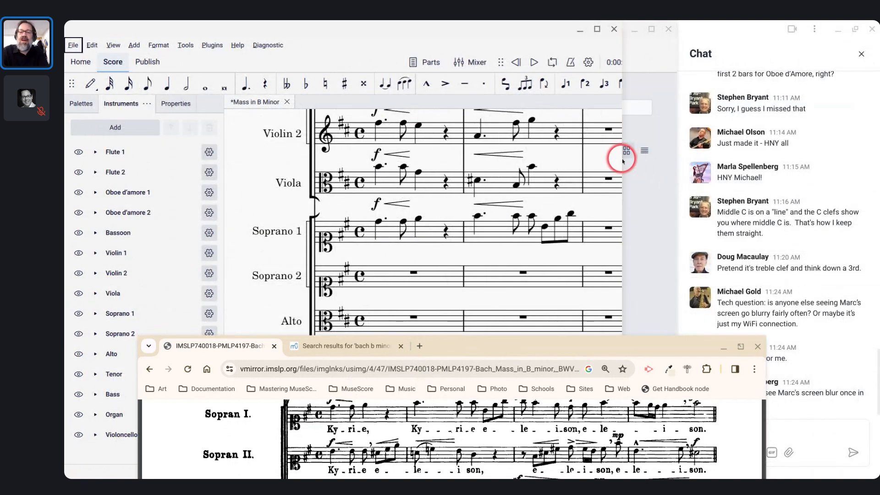
left_click_drag(623, 161, 681, 172)
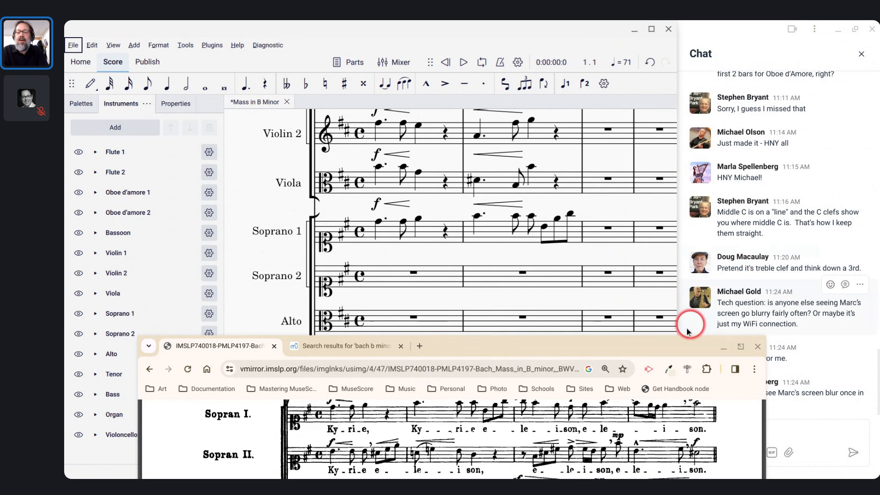
left_click_drag(673, 346, 624, 352)
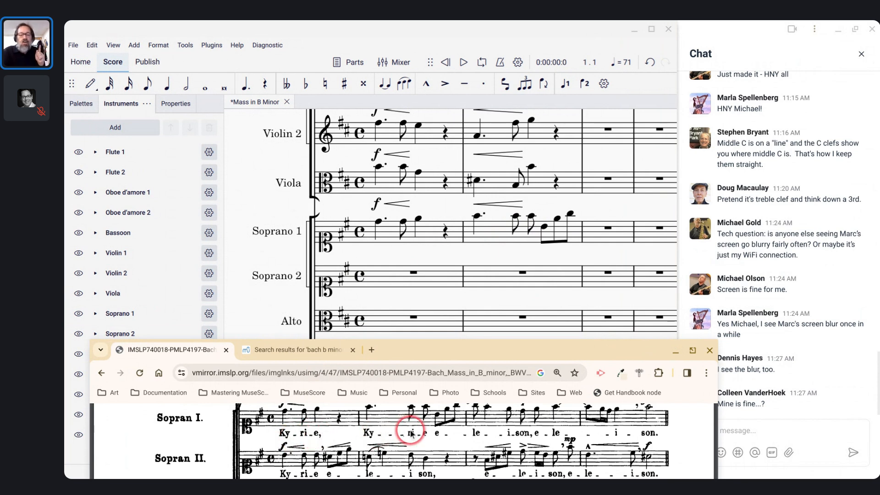
- Examine the lyrics under the Soprano, Alto and Tenor parts in the IMSLP score, ending at Soprano I
scroll(438, 431, "down", 1)
scroll(442, 430, "down", 2)
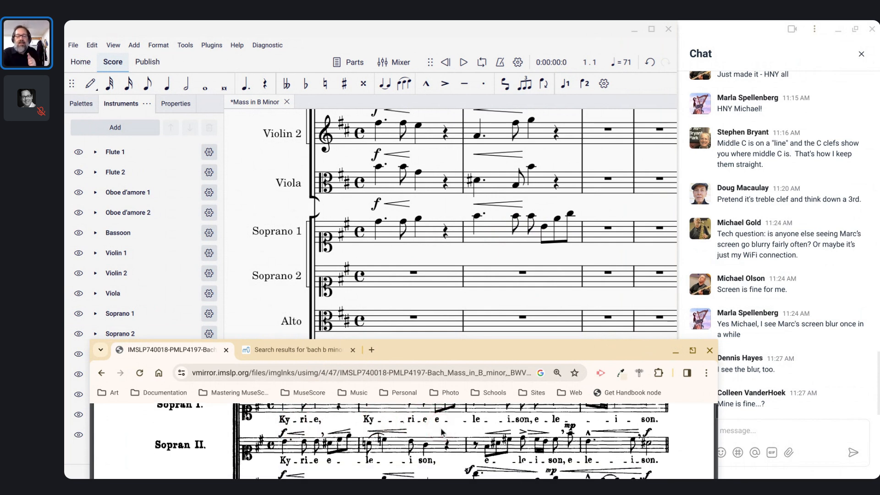
scroll(297, 440, "up", 1)
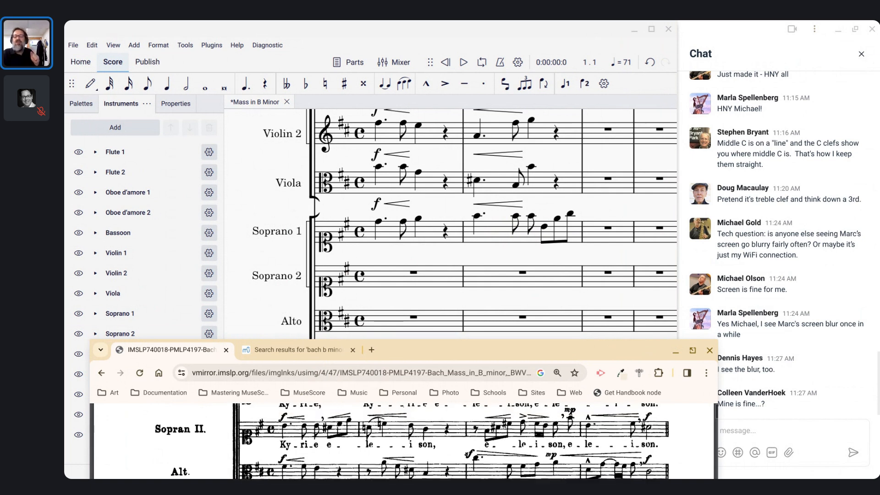
scroll(451, 441, "down", 3)
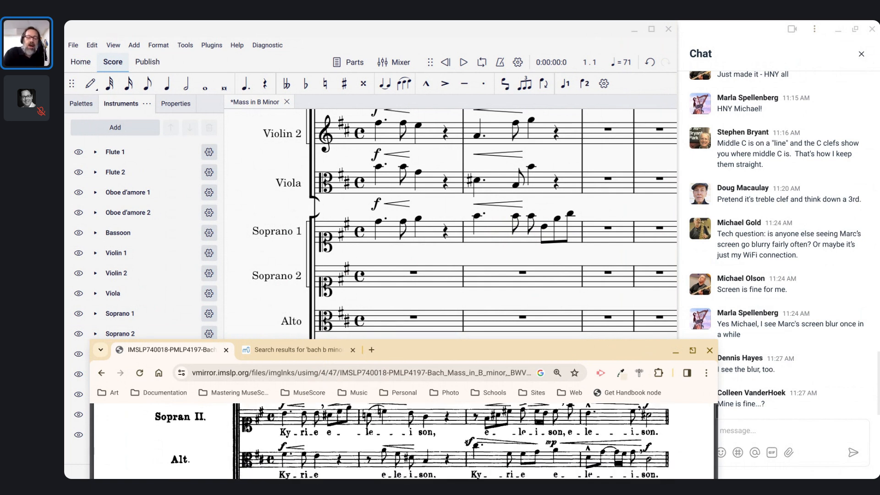
scroll(451, 442, "down", 4)
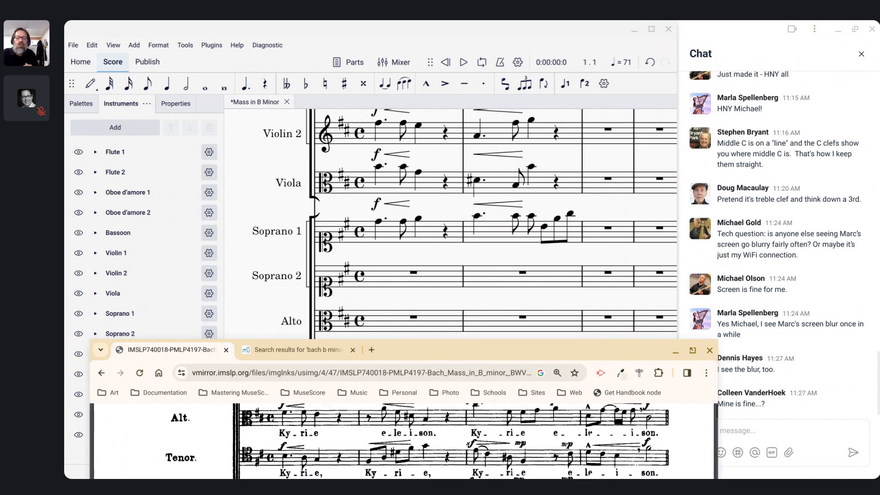
scroll(451, 441, "up", 7)
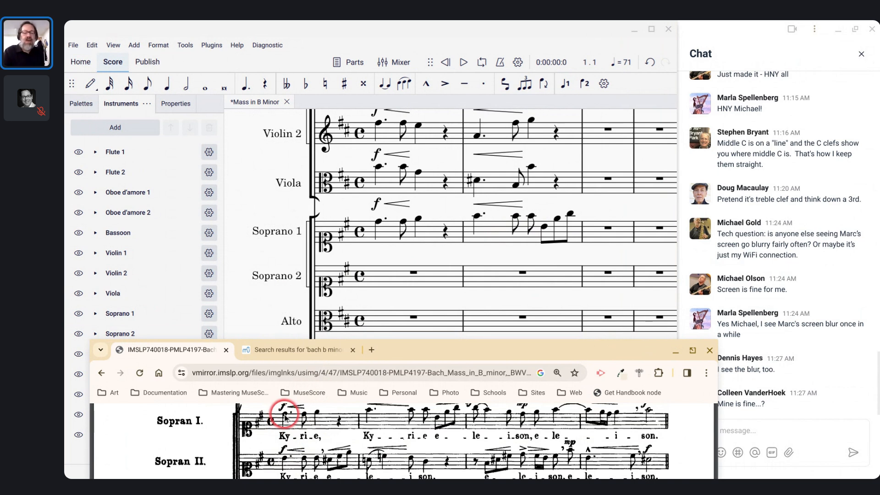
left_click(379, 229)
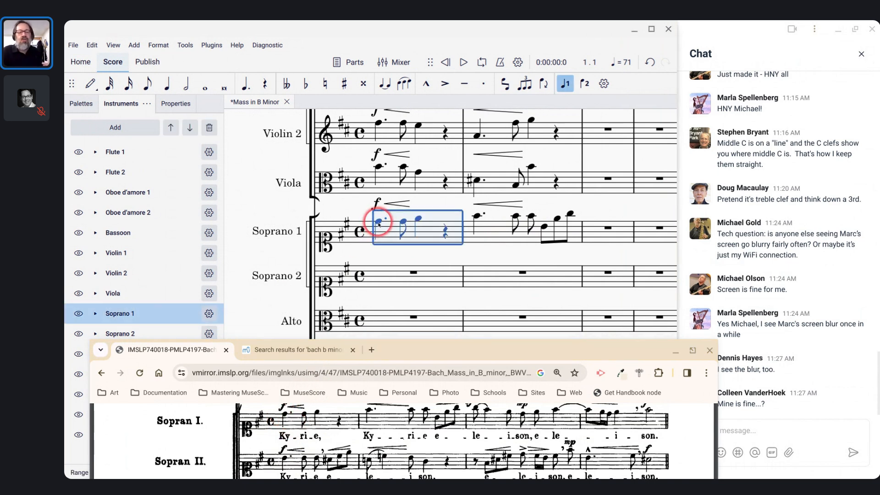
left_click(378, 225)
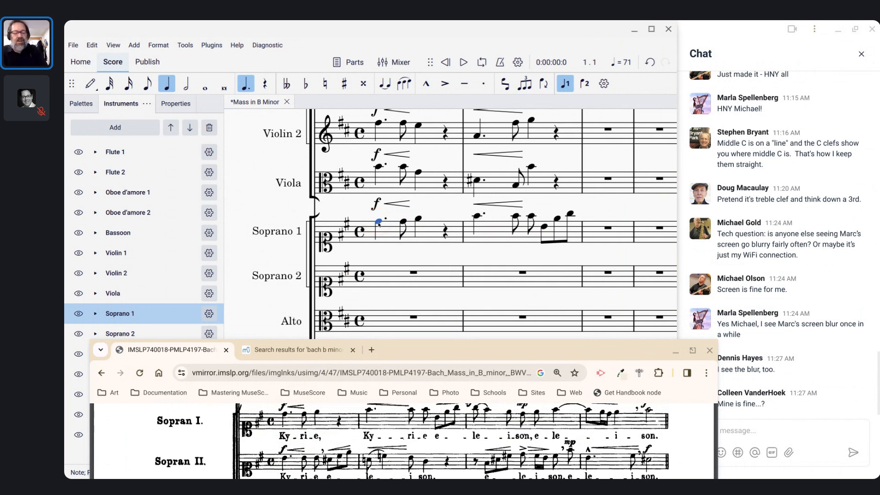
key("ctrl+k")
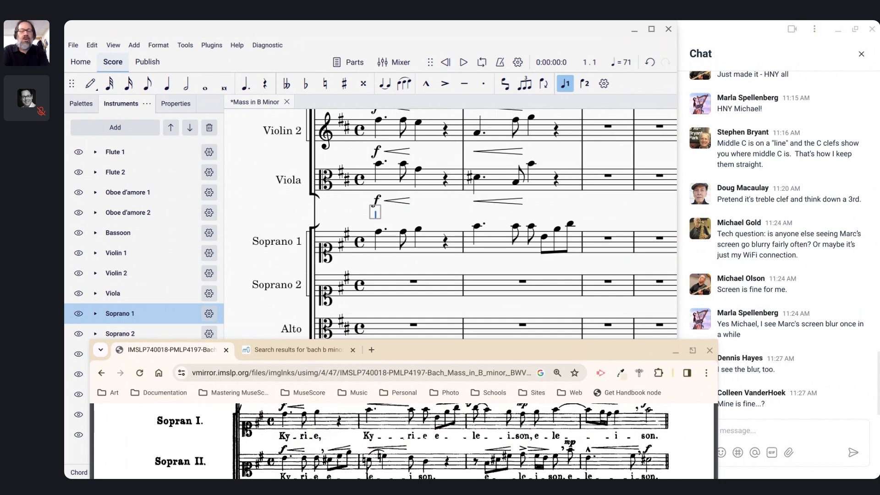
key("Escape")
- Add the hyphenated lyrics "Ky-ri-e," under the three notes of Soprano 1's first measure
left_click(378, 221)
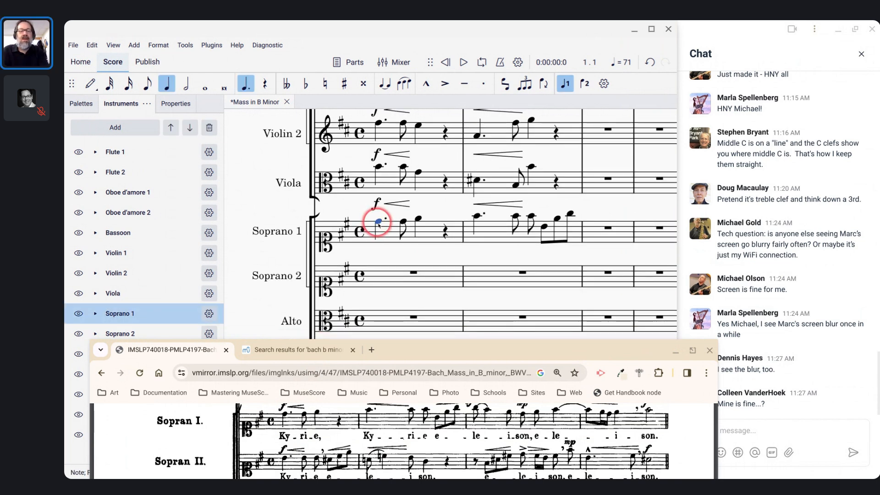
key("ctrl+l")
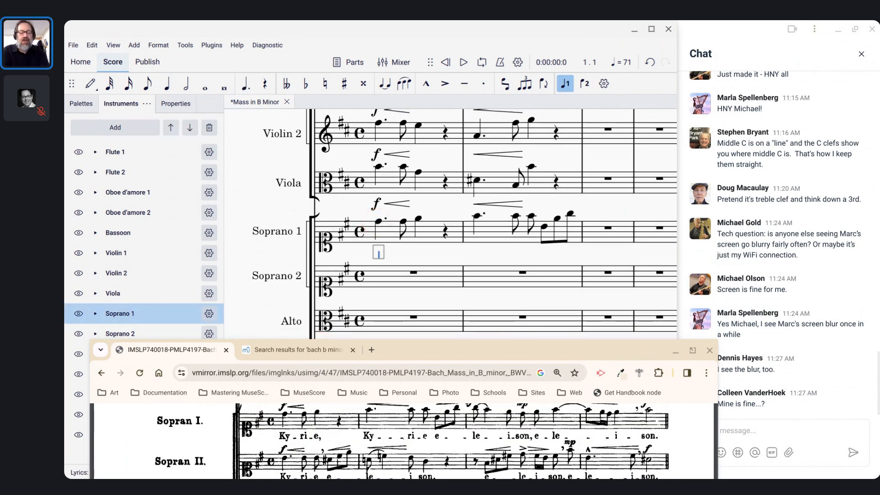
type("Ky ")
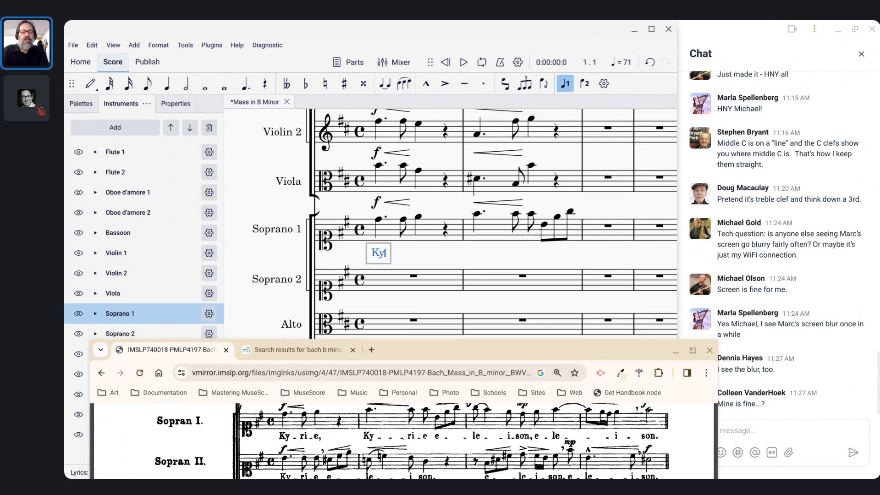
type("- ")
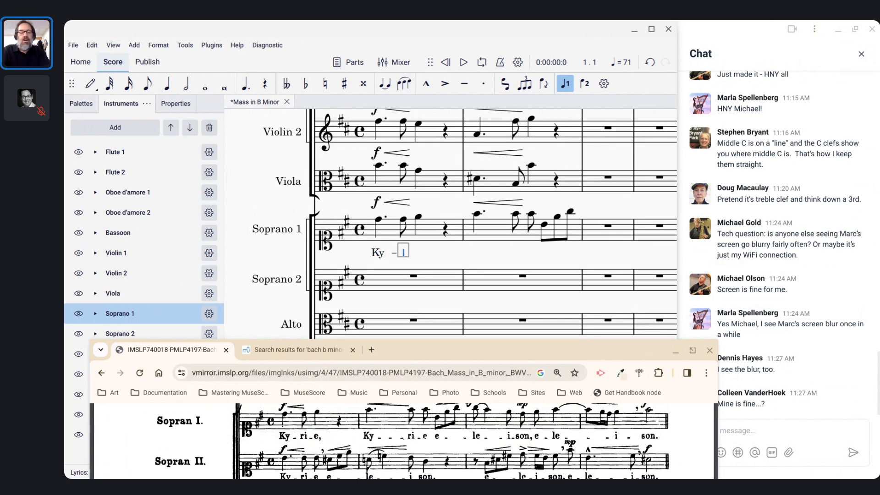
type("ri - ")
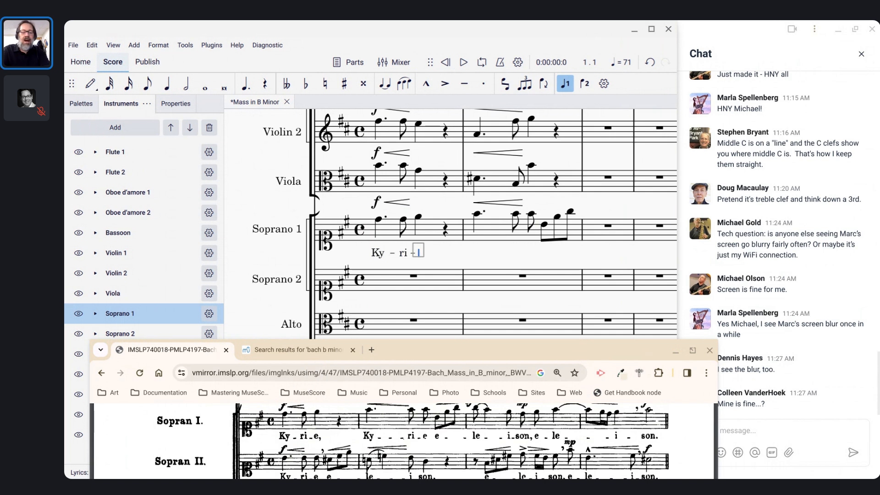
type("e,")
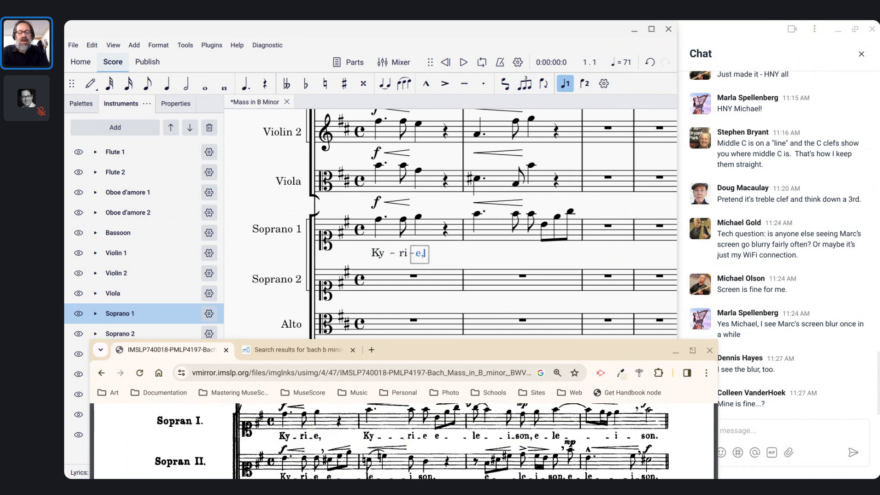
key("space")
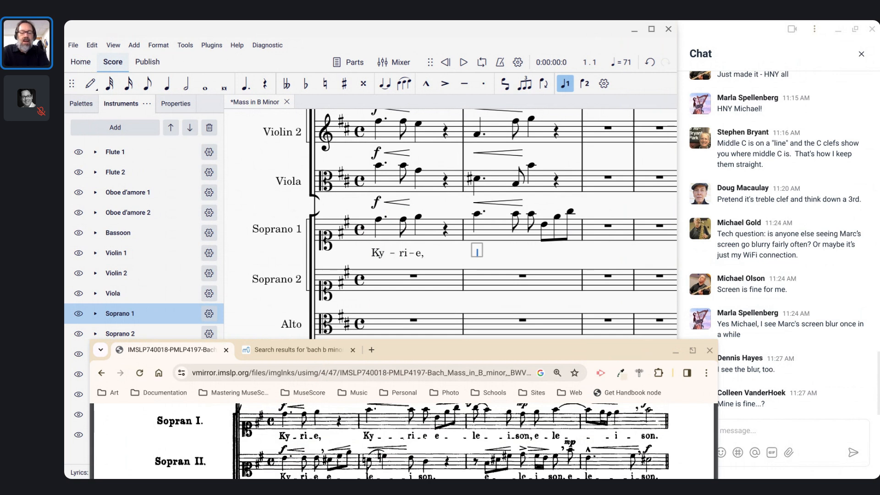
- Continue Soprano 1's lyrics in the second measure with hyphenated "Ky-ri-e" and a hyphenated "e-" on the beamed eighth notes
type("Ky")
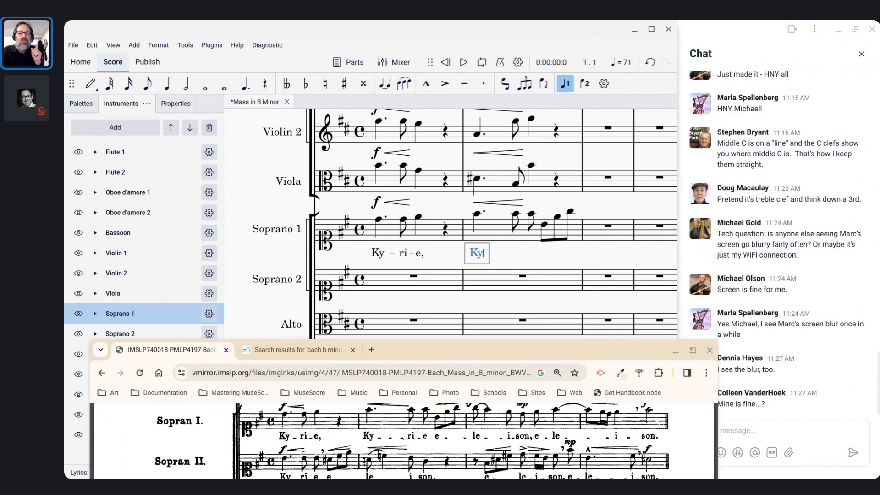
key("minus")
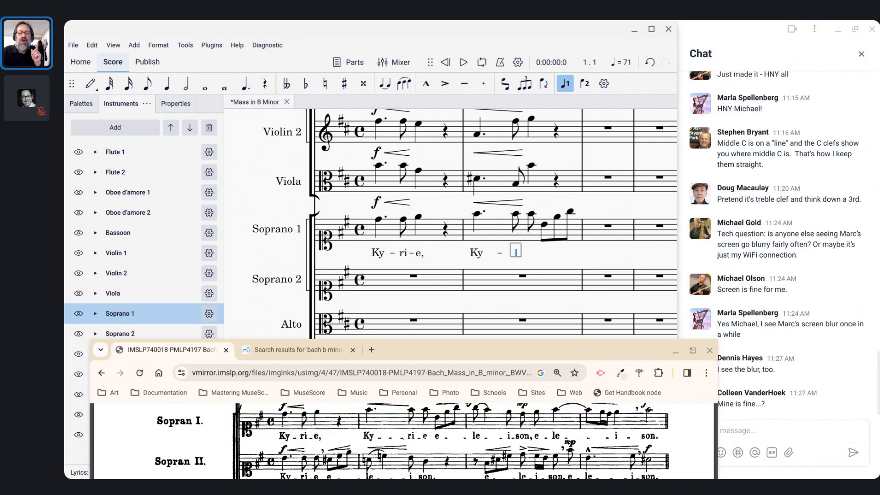
type("ri")
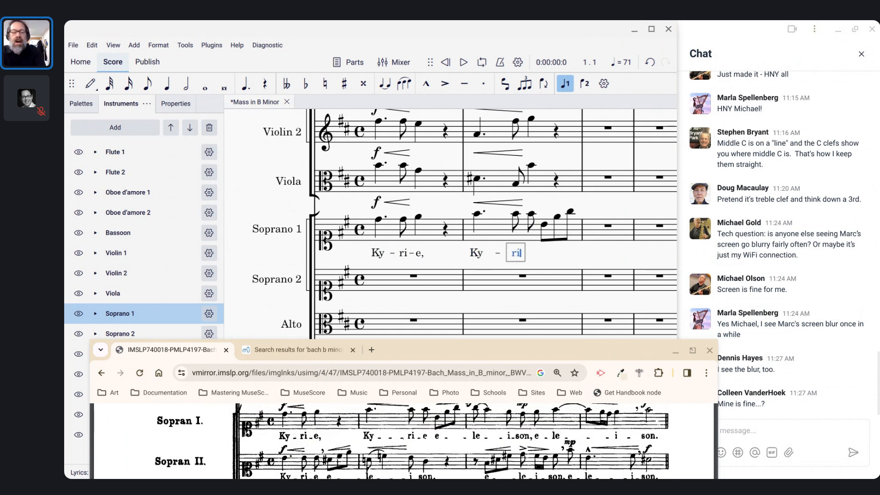
key("minus")
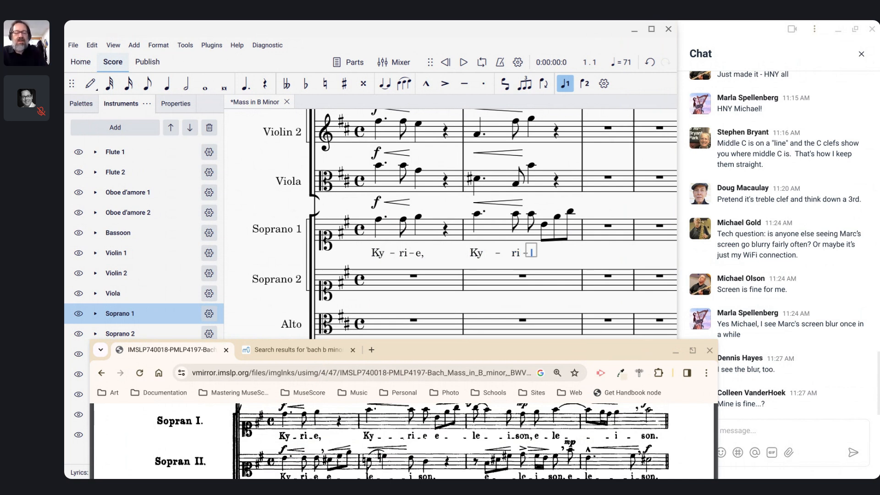
type("e")
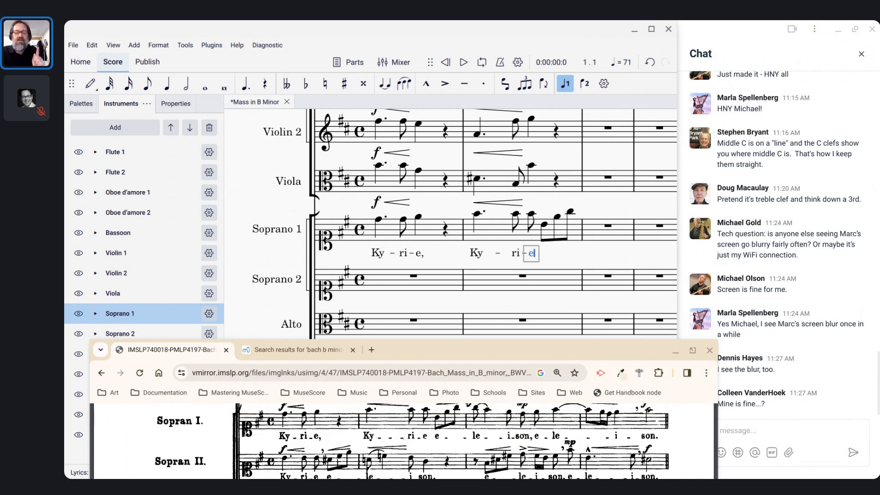
key("space")
type("e")
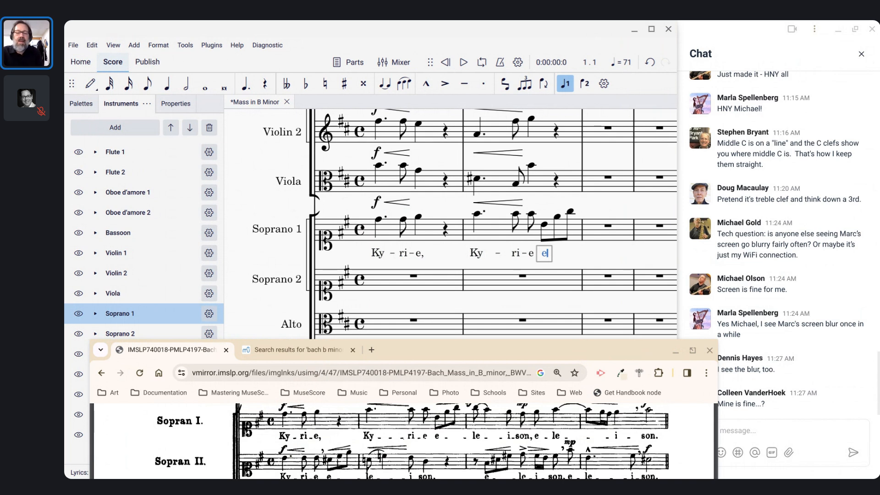
key("minus")
key("minus")
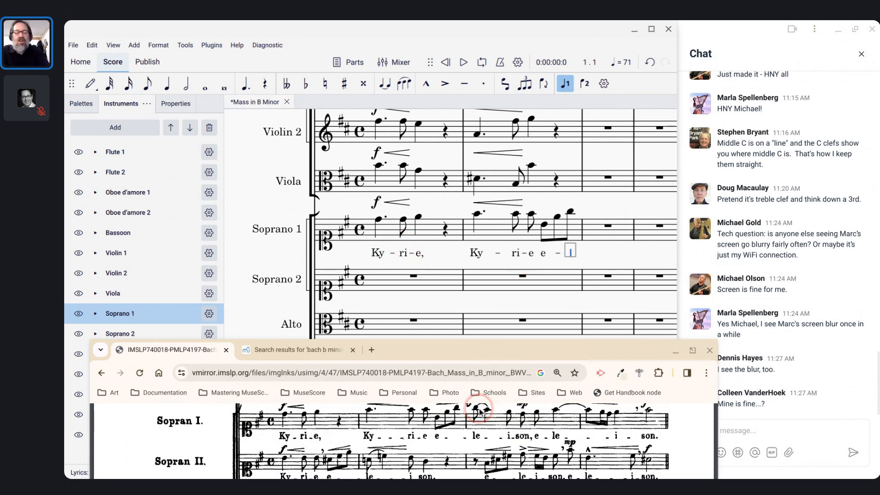
- Enter an eighth note at the start of Soprano 1's third measure, at the same pitch as the note before it
left_click(595, 226)
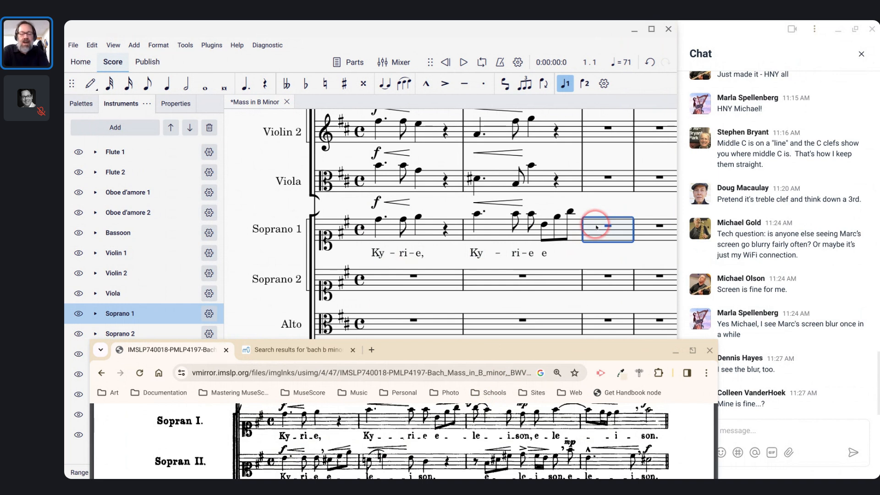
key("n")
key("4")
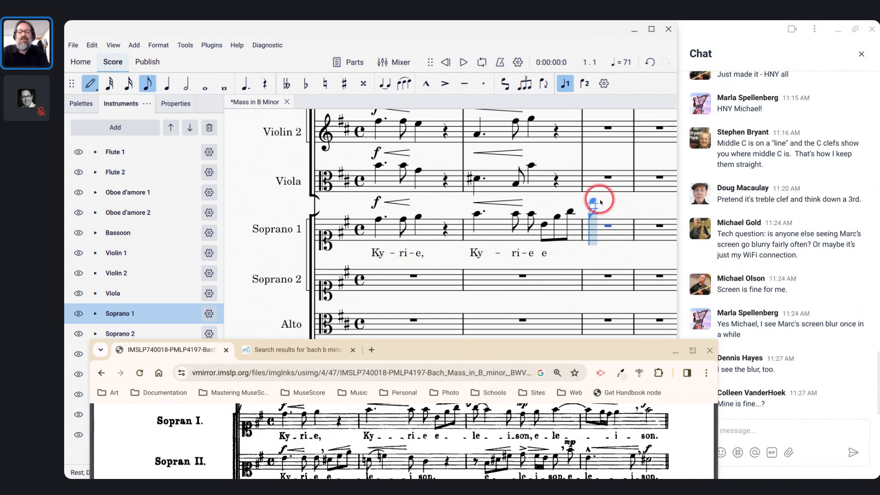
left_click(595, 213)
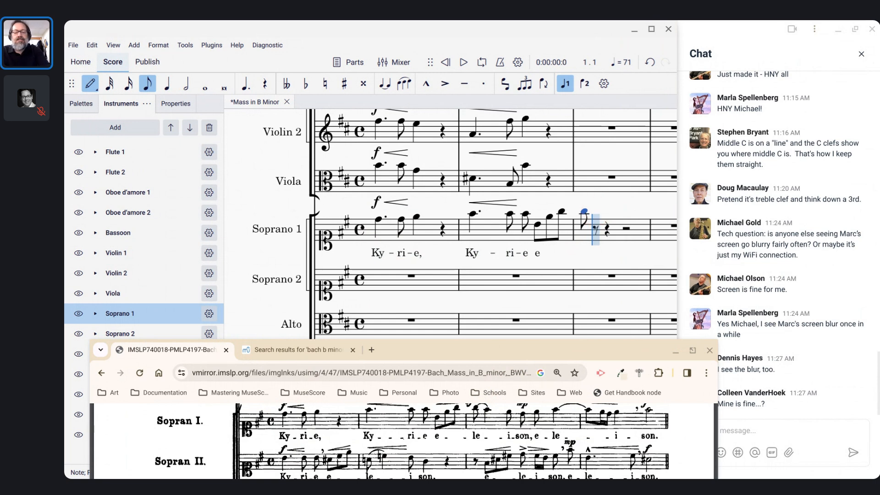
key("Escape")
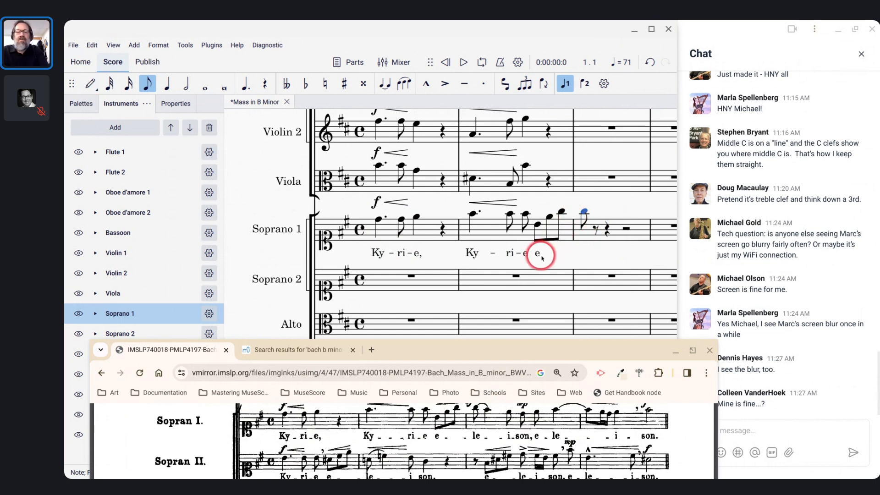
- Hyphenate the last "e" of Soprano 1's second measure across to the third measure and add the syllable "le" there
double_click(540, 259)
key("minus")
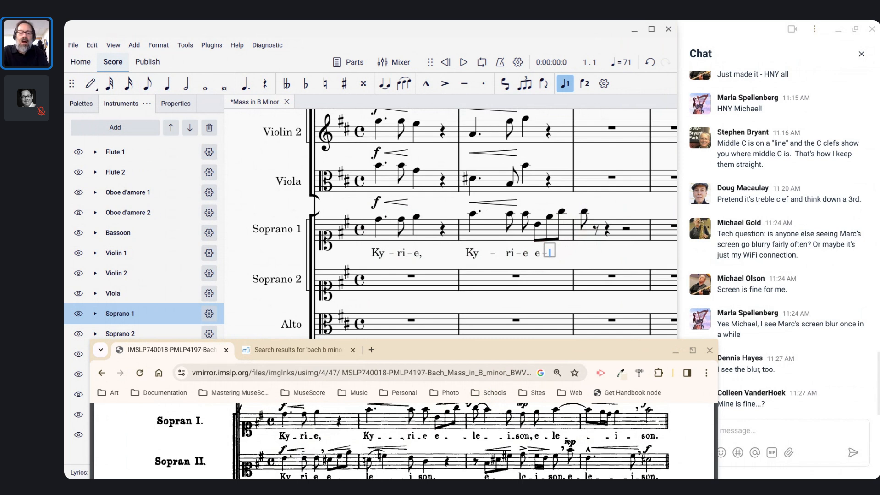
key("minus")
key("minus")
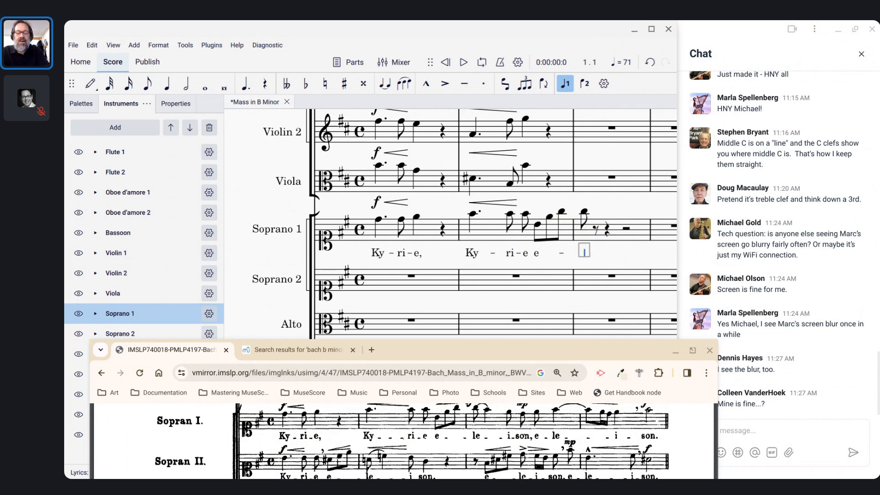
type("le")
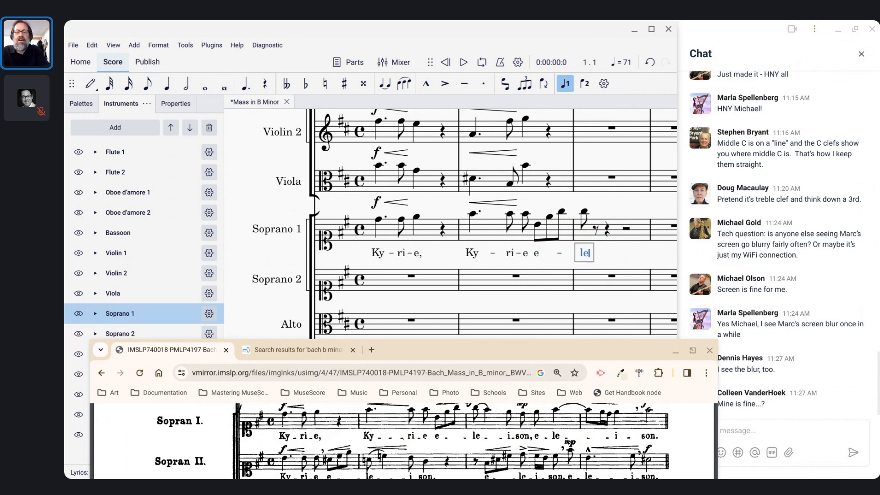
key("Escape")
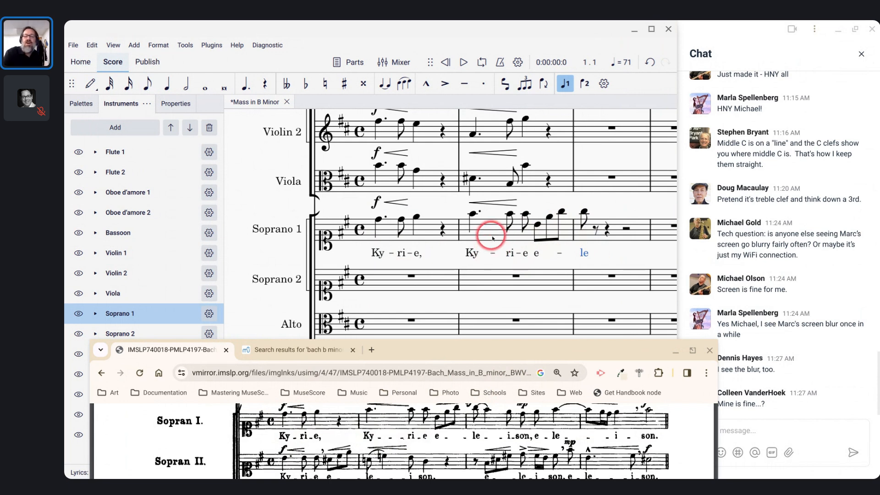
- Open the score's lyrics style settings and move the dialog aside to compare the dash options with the Soprano 1 lyrics
scroll(493, 237, "up", 2)
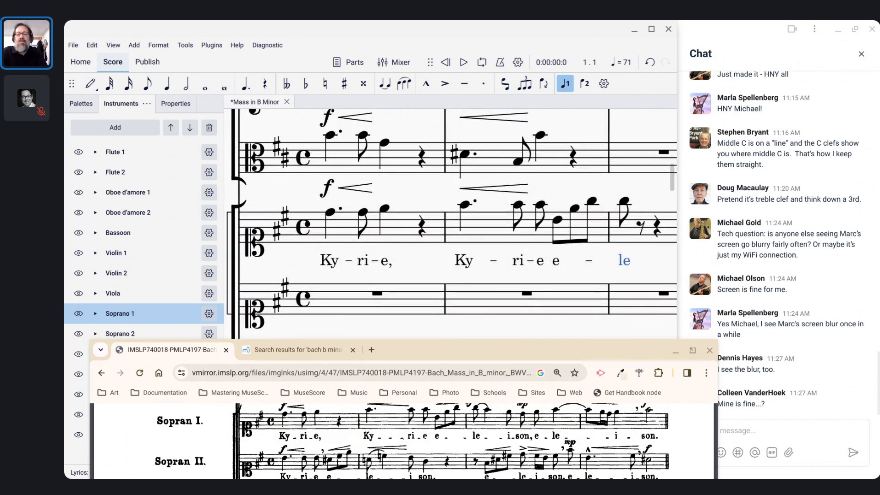
scroll(445, 212, "right", 2)
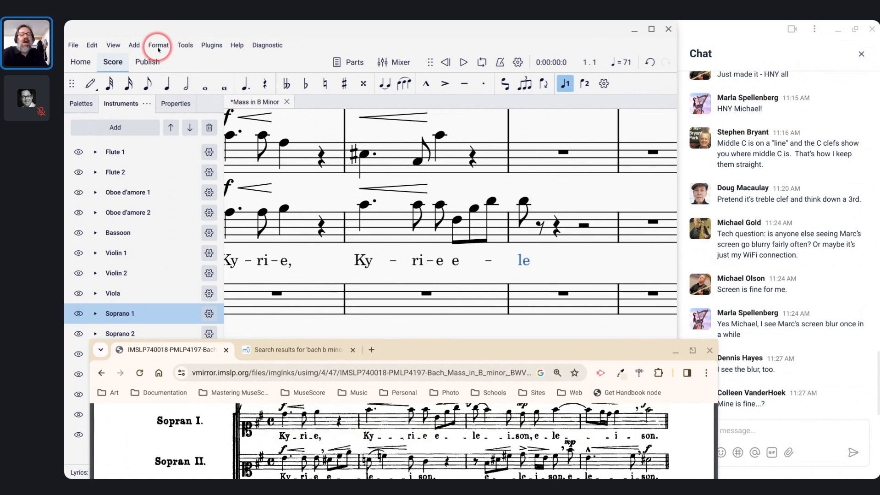
left_click(159, 46)
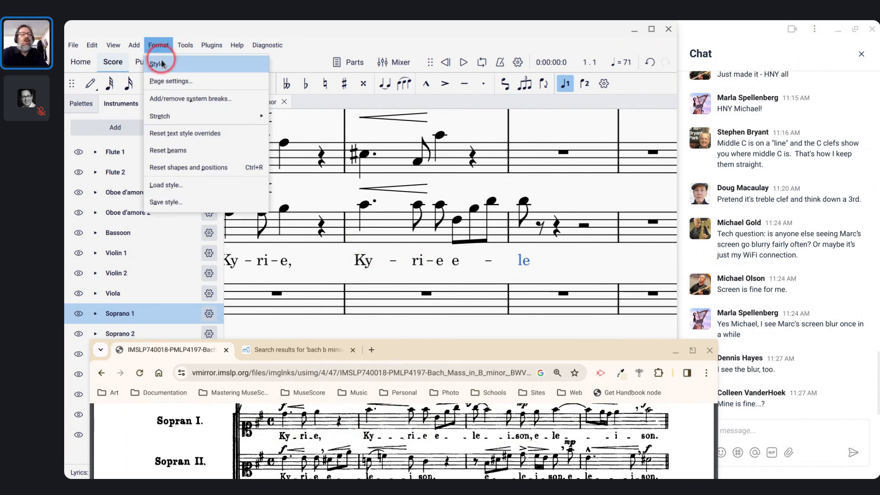
left_click(160, 64)
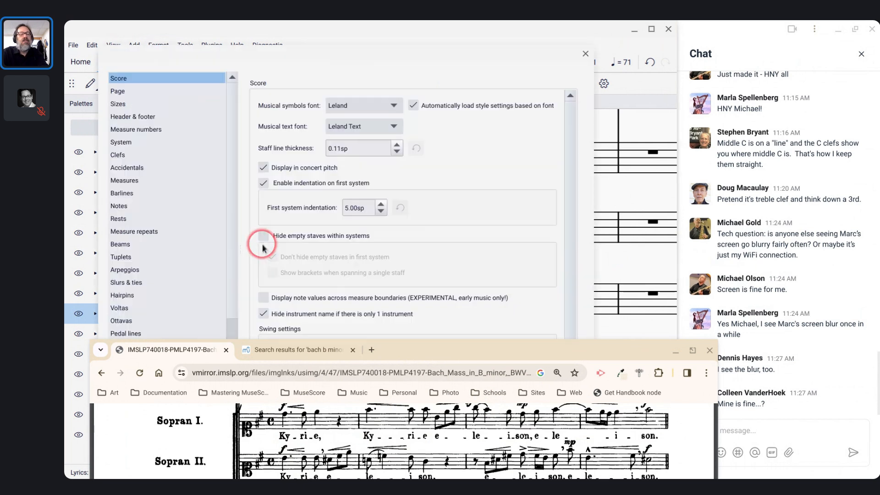
scroll(142, 250, "down", 4)
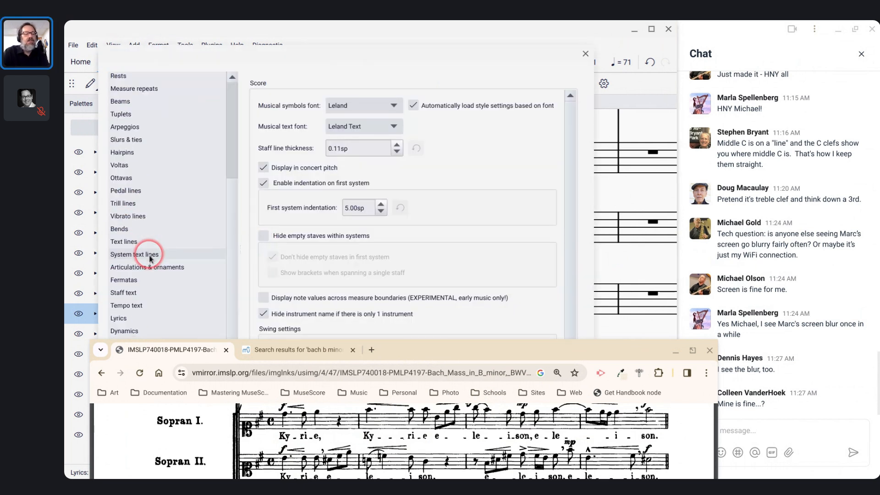
left_click(138, 320)
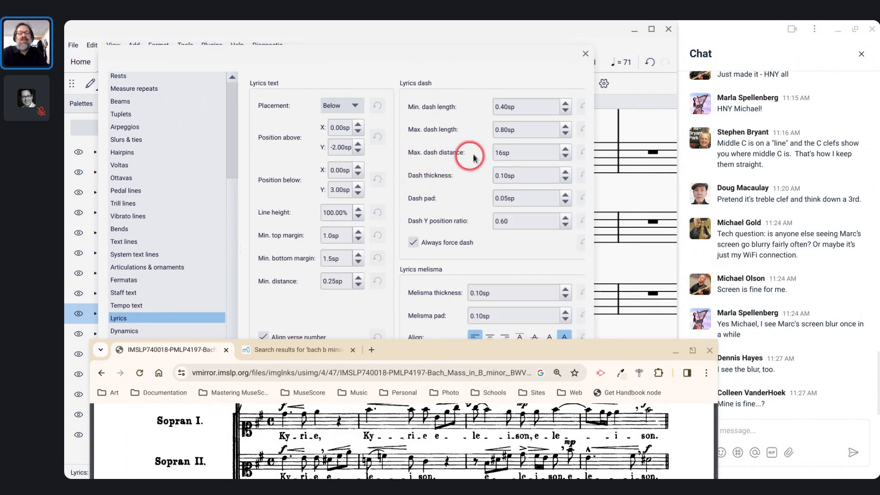
left_click(500, 152)
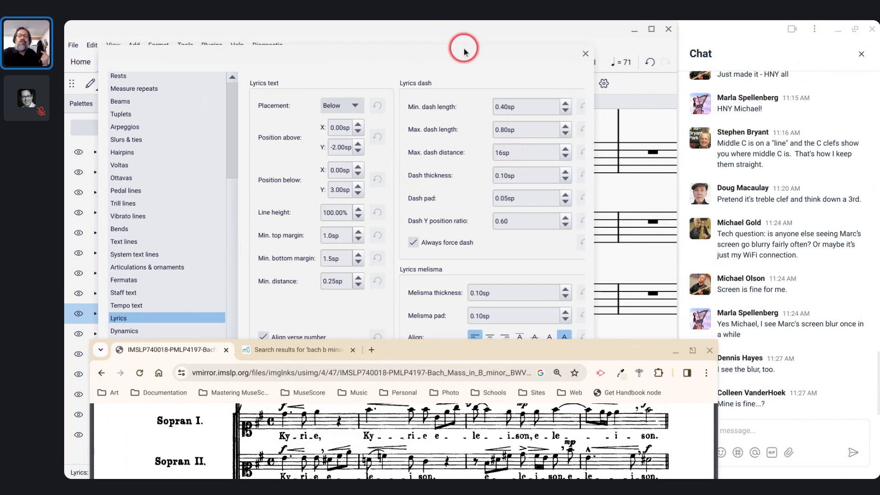
left_click_drag(465, 41, 234, 126)
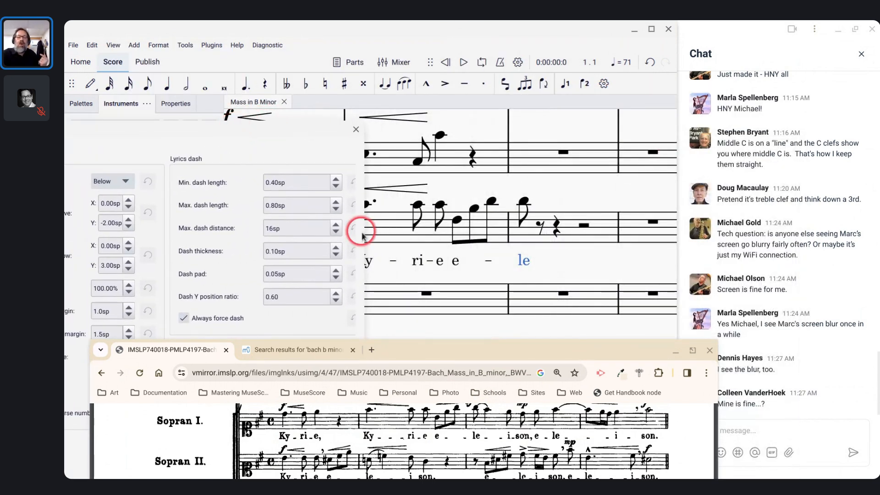
left_click(392, 261)
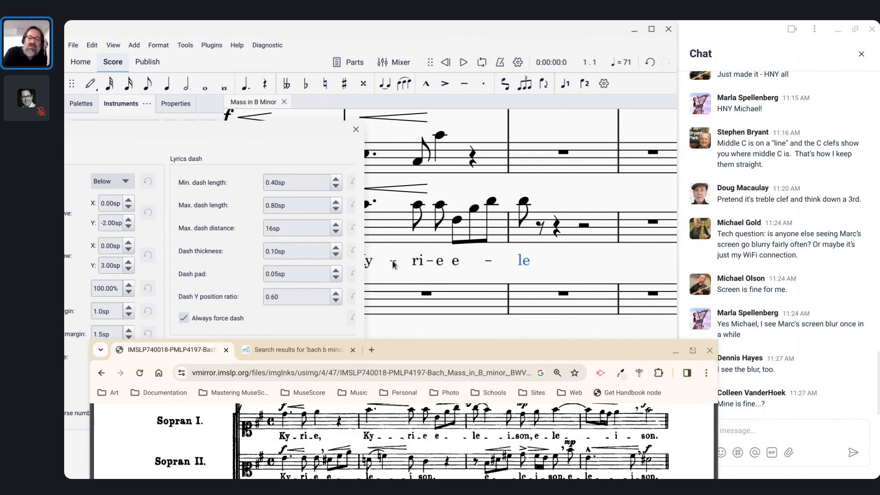
- Try a maximum lyrics dash distance of 2sp, reset it to the default, and move the style dialog back
left_click(289, 228)
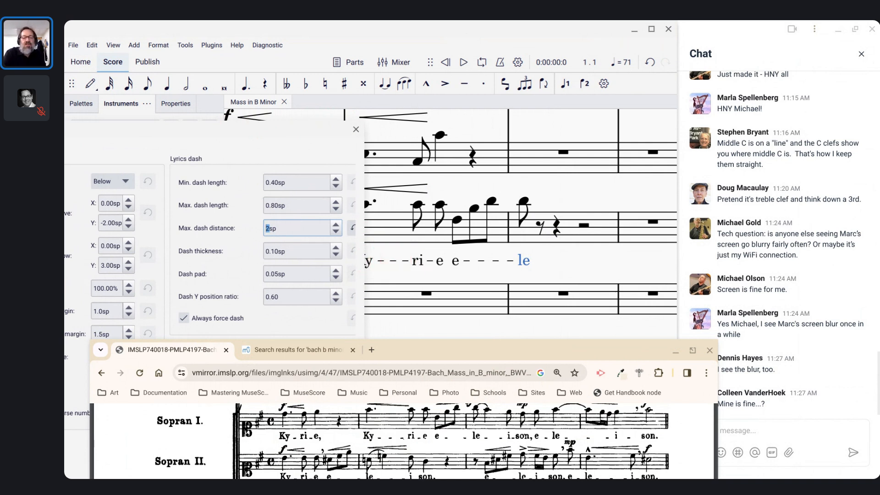
double_click(274, 227)
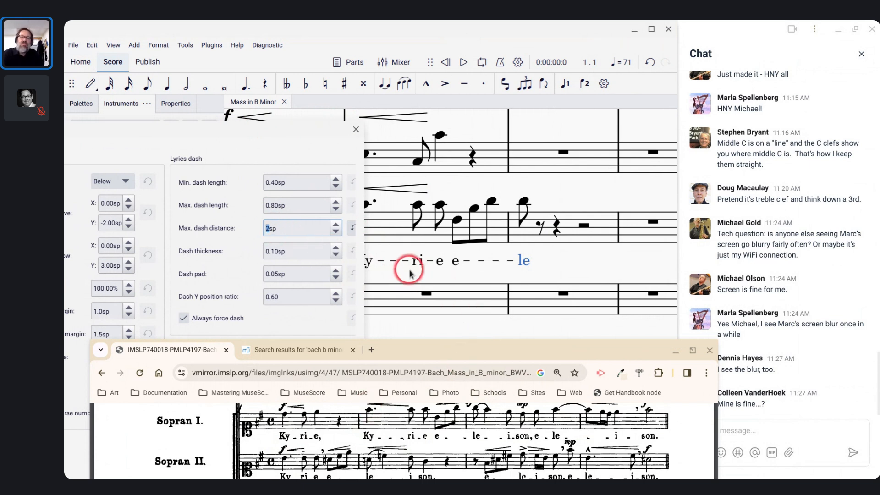
left_click(351, 228)
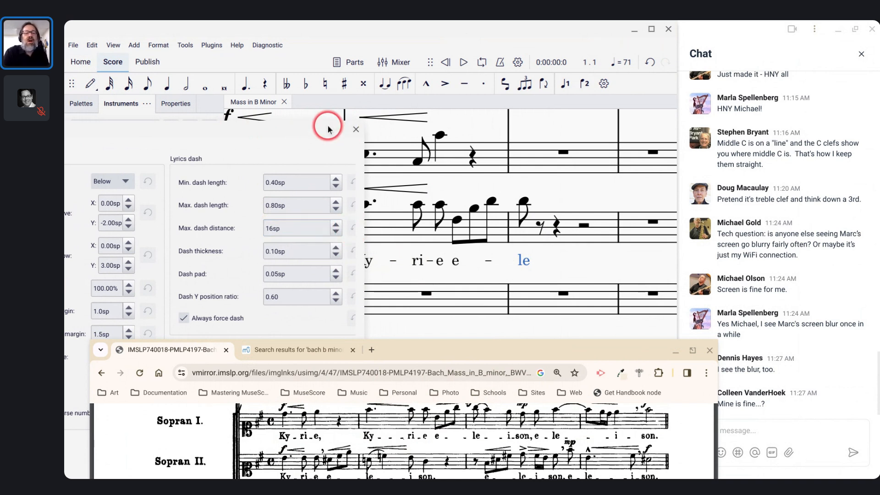
left_click_drag(324, 128, 431, 52)
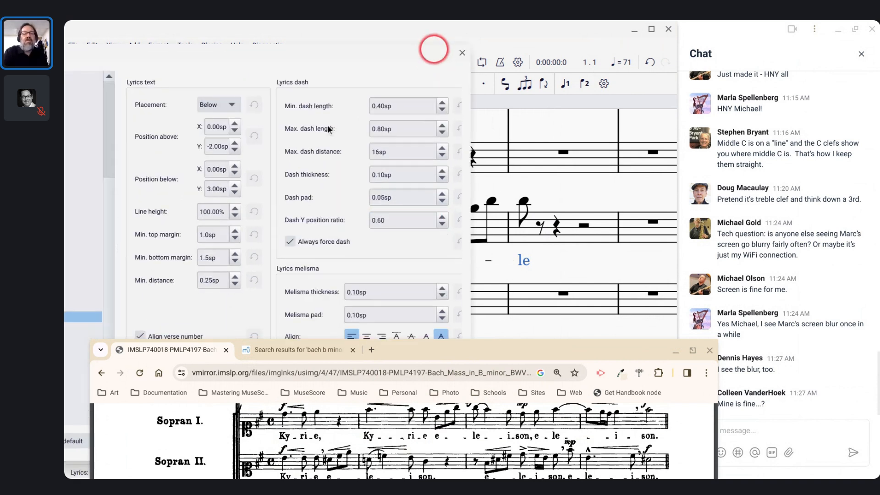
- Close the style settings and set the beam type of the first "e" note in Soprano 1's second-measure three-note beam to automatic
left_click(461, 54)
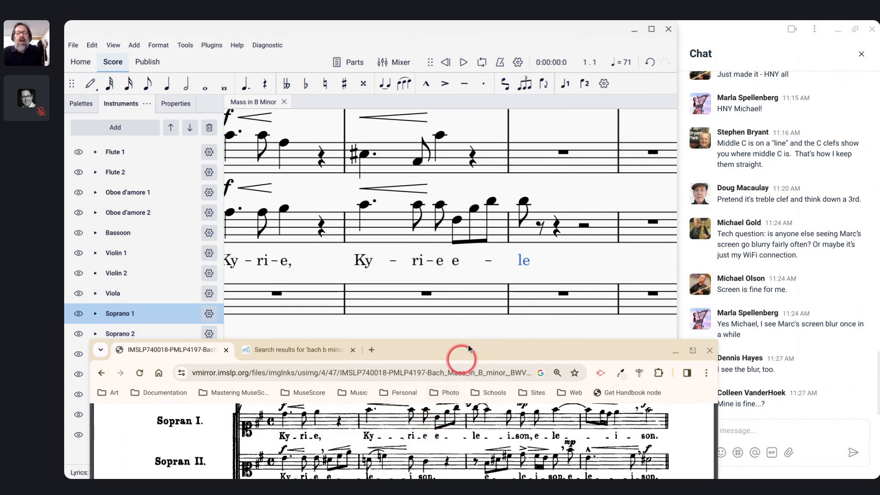
left_click(457, 222)
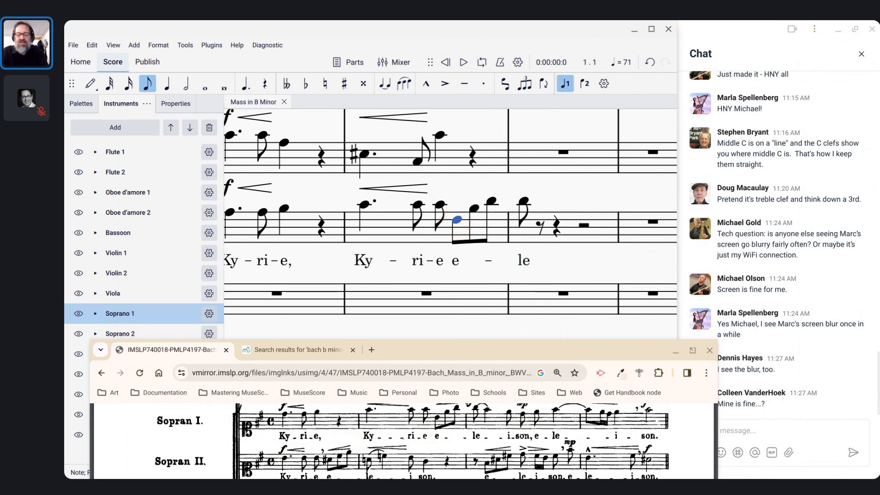
left_click(173, 100)
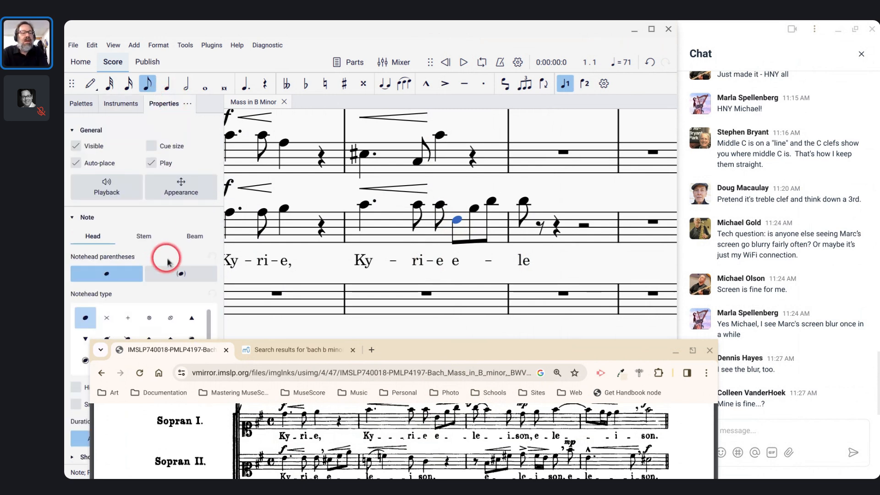
left_click(195, 236)
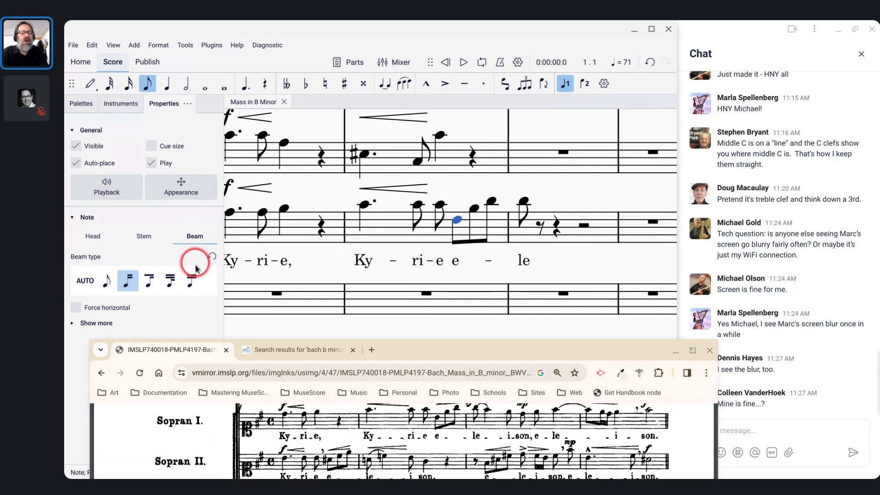
left_click(86, 280)
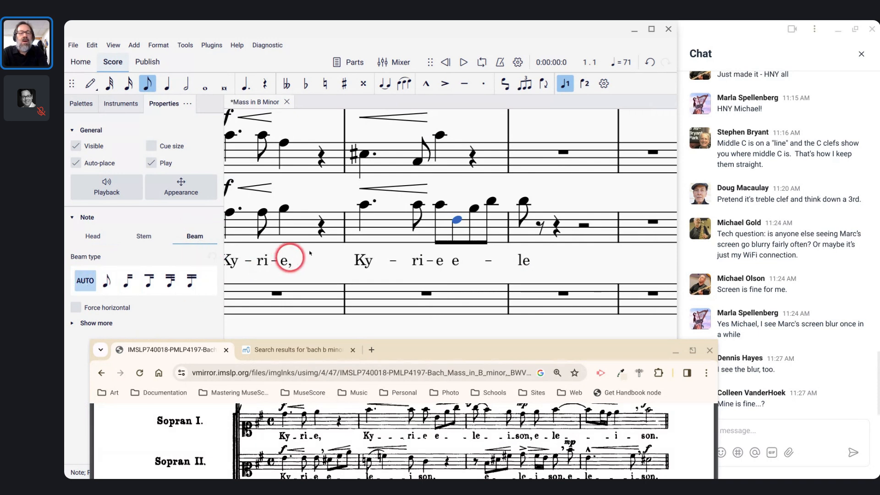
- Run the Traditional Vocal Beaming plugin on Soprano 1's first three measures
left_click(312, 230)
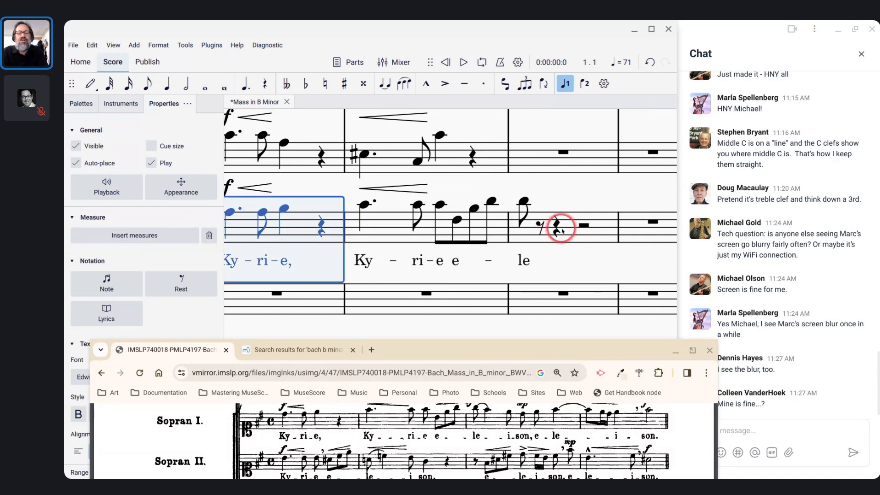
left_click(560, 229, "shift")
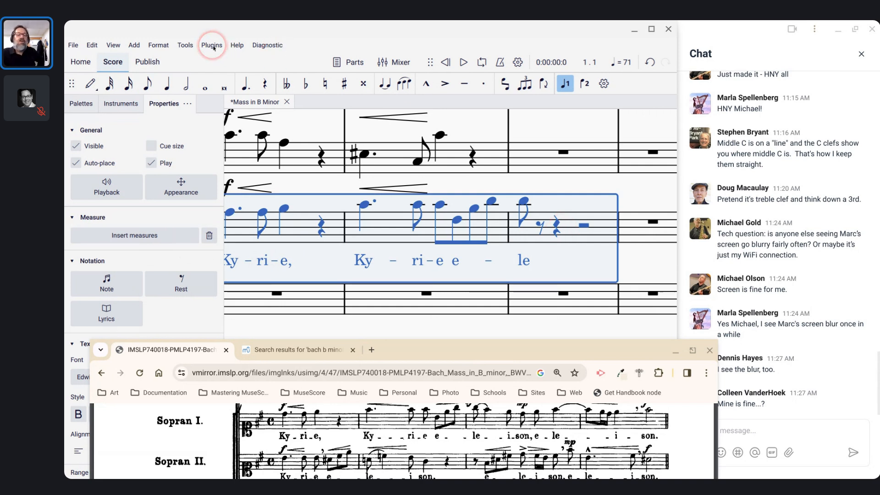
key("ctrl+s")
left_click(212, 46)
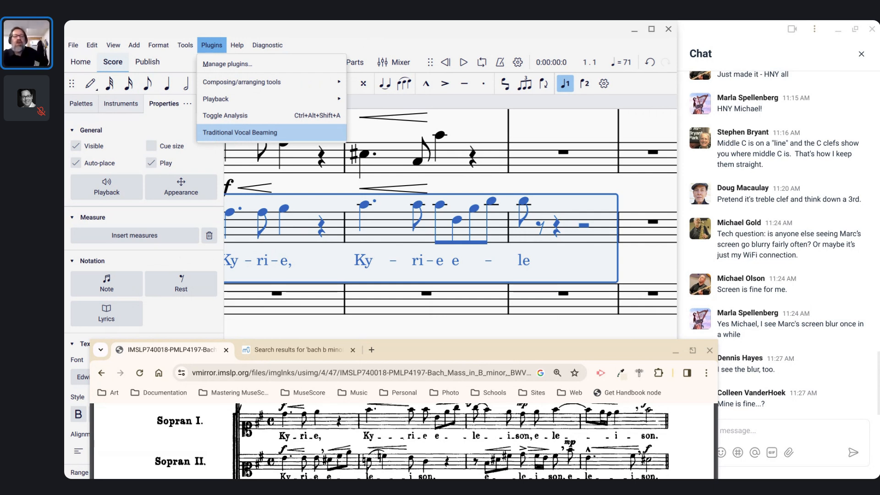
left_click(231, 136)
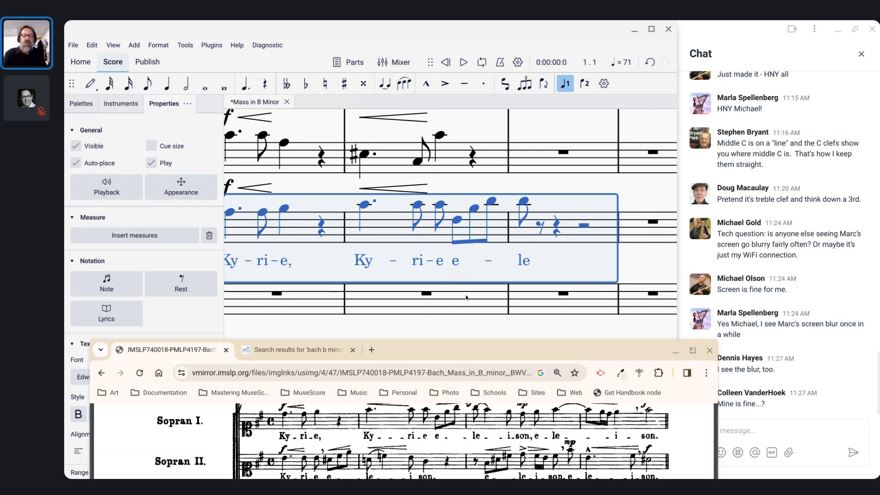
- Reposition the reference score for comparison and add a forte (f) dynamic above the staff at Soprano 1's first note
left_click_drag(504, 349, 493, 290)
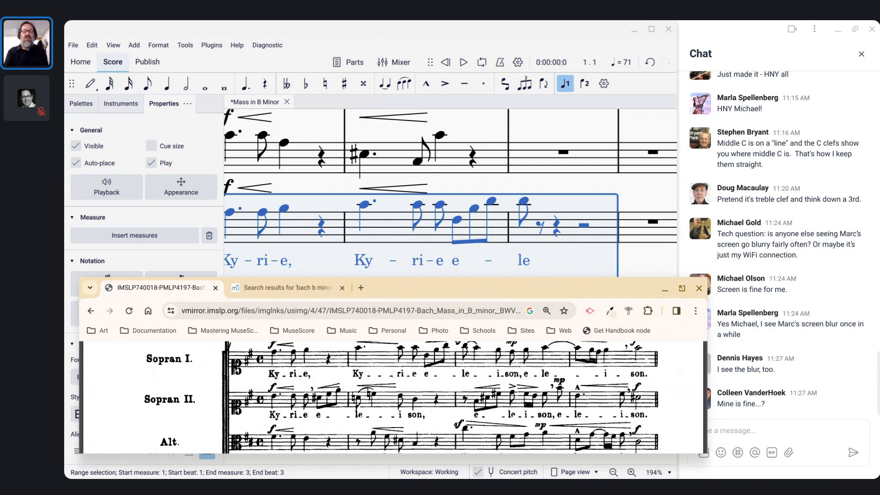
left_click_drag(494, 290, 496, 316)
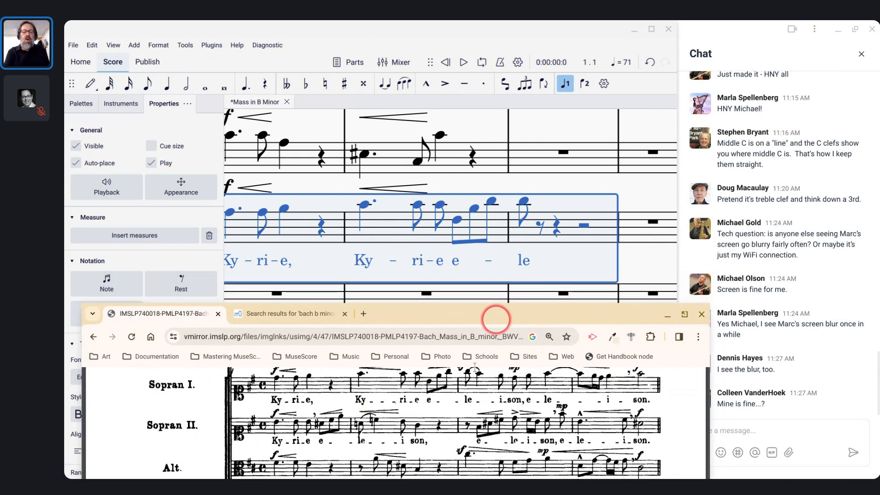
scroll(435, 417, "up", 1)
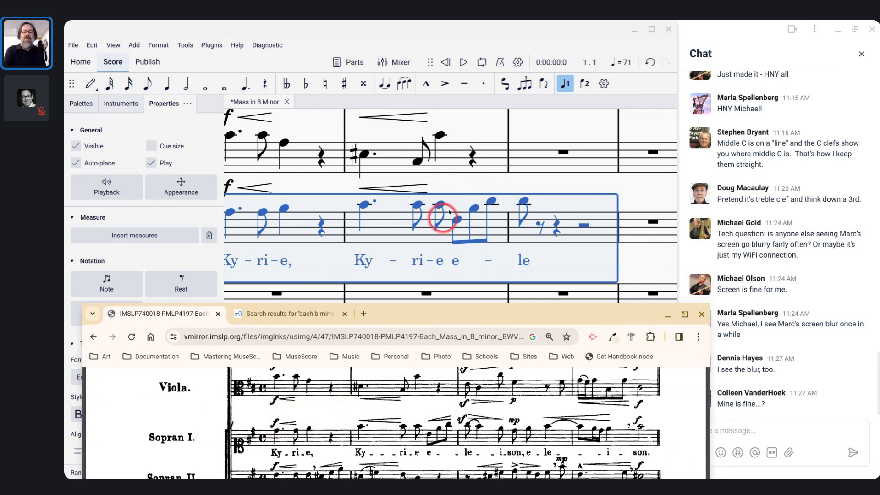
scroll(502, 225, "left", 3)
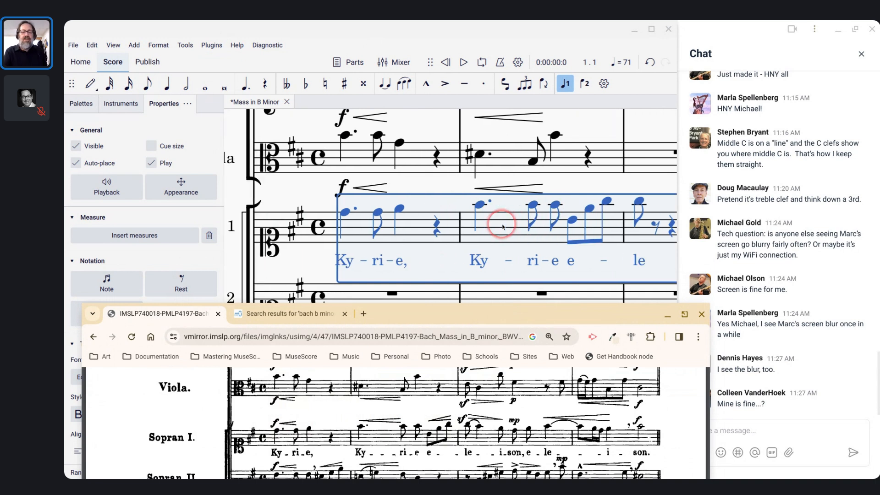
left_click(353, 212)
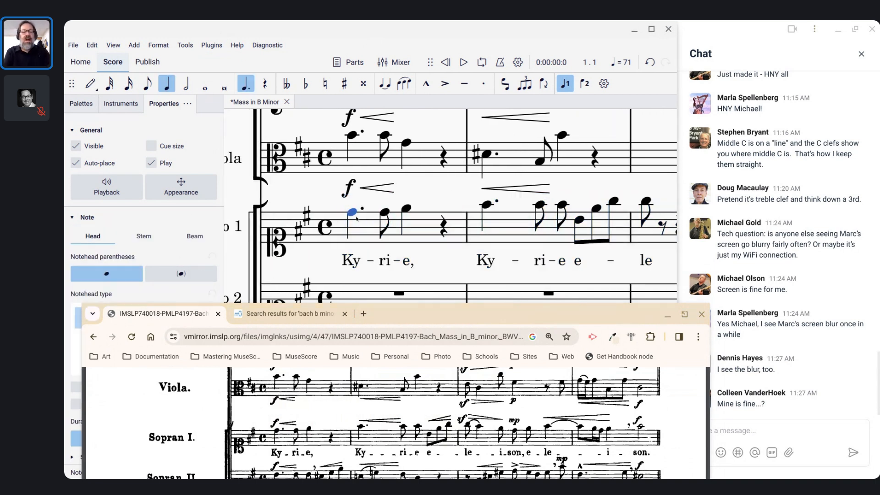
right_click(79, 104)
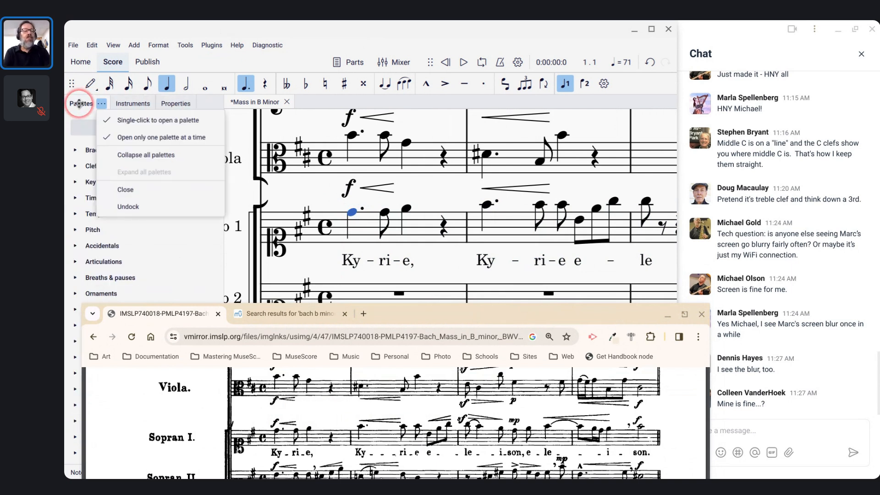
scroll(92, 256, "down", 5)
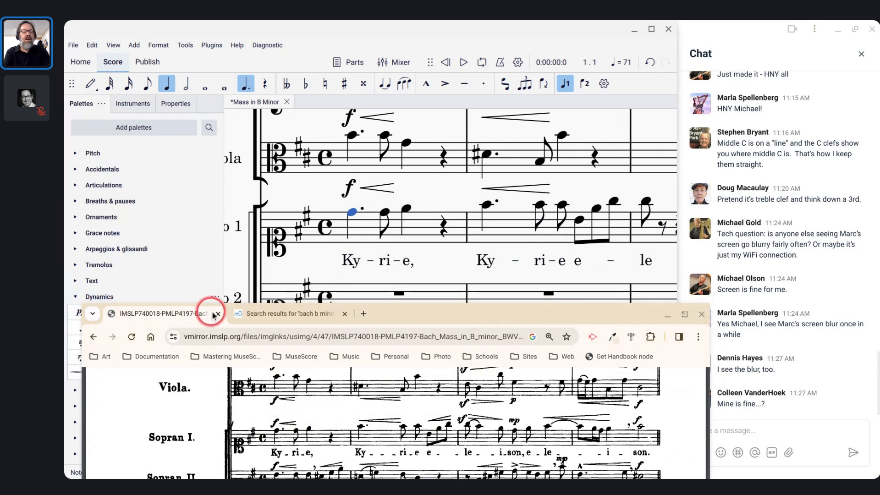
left_click_drag(450, 318, 598, 325)
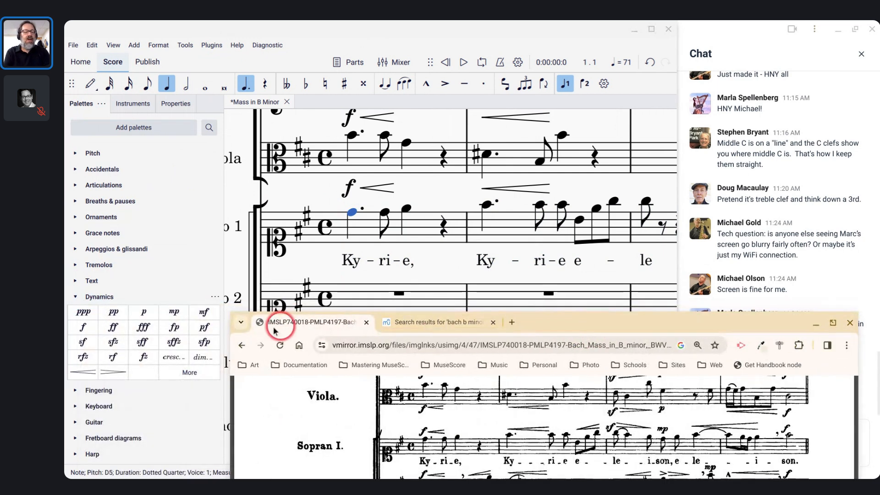
left_click(83, 337)
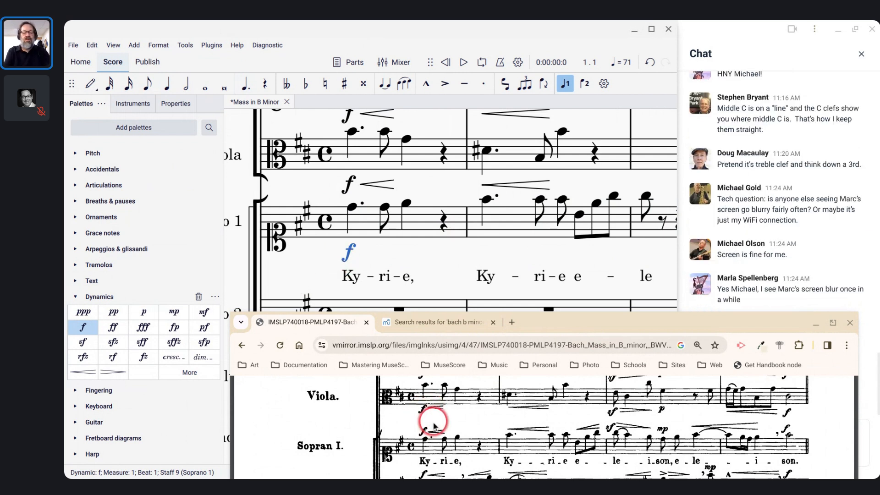
key("x")
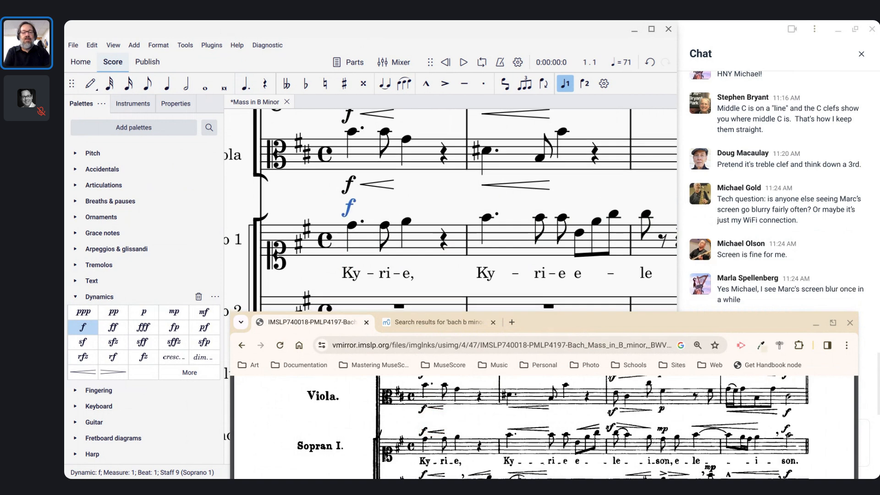
- Add a crescendo hairpin above the staff over the first two notes of Soprano 1's first measure
left_click(352, 225)
key("shift+Right")
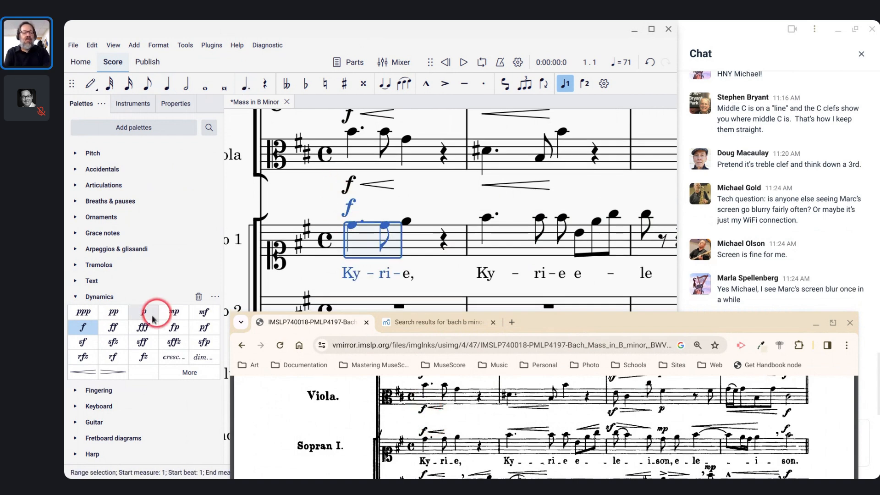
key("shift+comma")
key("x")
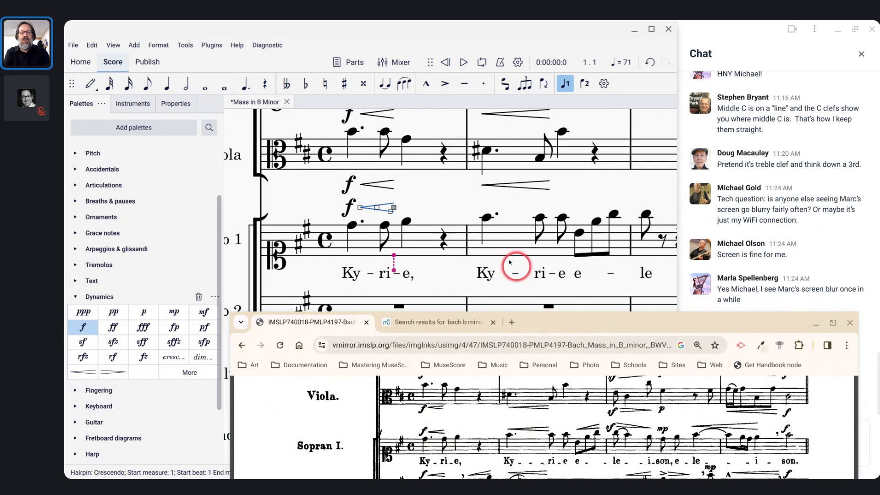
key("Escape")
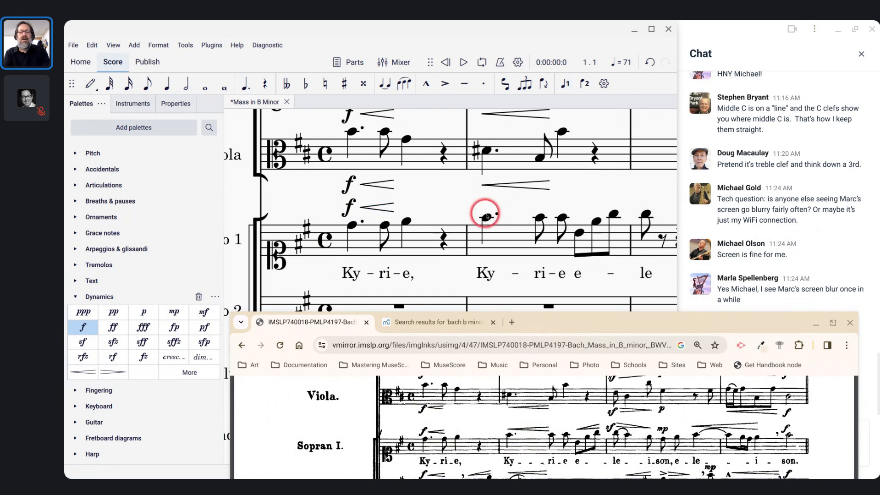
- Add a crescendo hairpin above the staff over the first two notes of Soprano 1's second measure
left_click(486, 216)
key("shift+Right")
key("shift+comma")
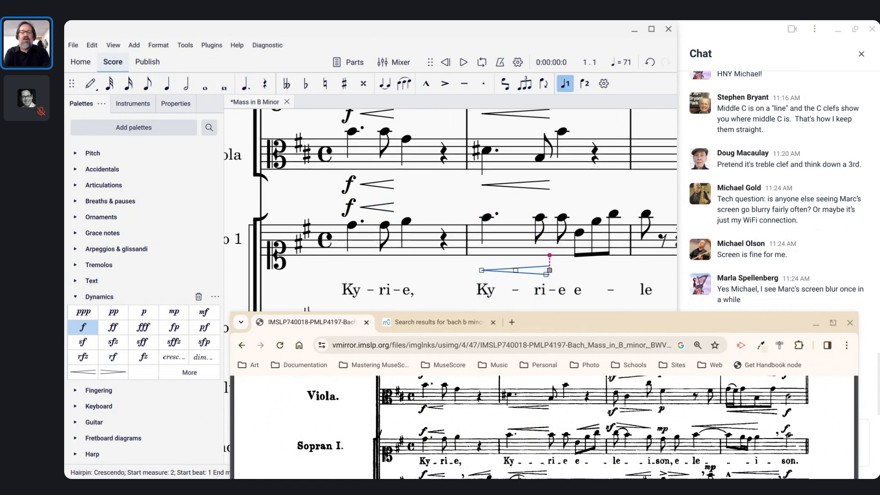
key("x")
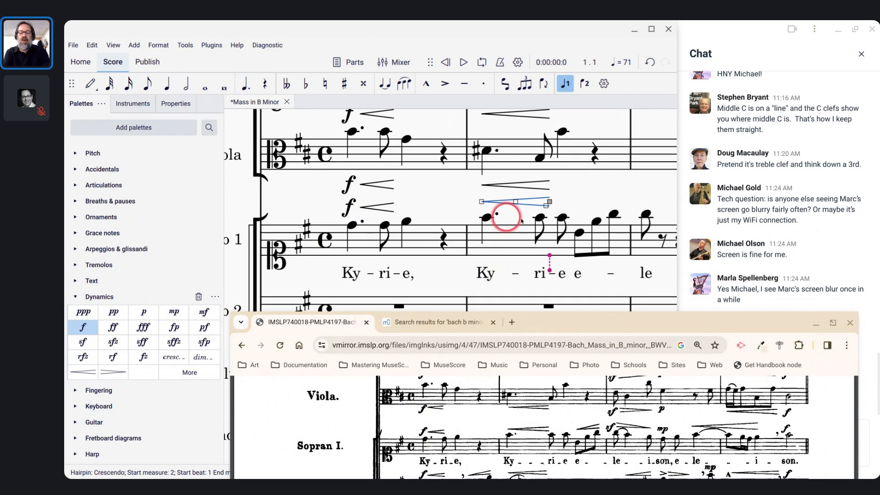
- Add a crescendo hairpin above the staff over the three beamed notes ending Soprano 1's second measure
left_click(579, 232)
key("shift+Right")
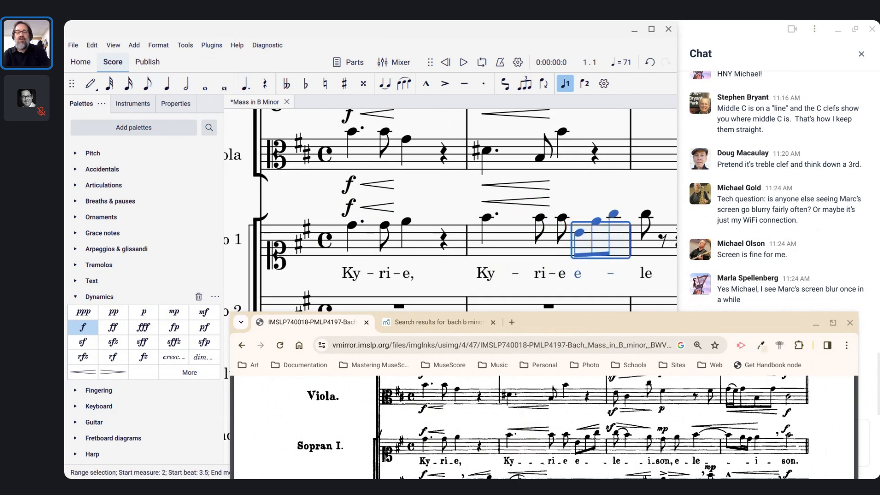
key("shift+comma")
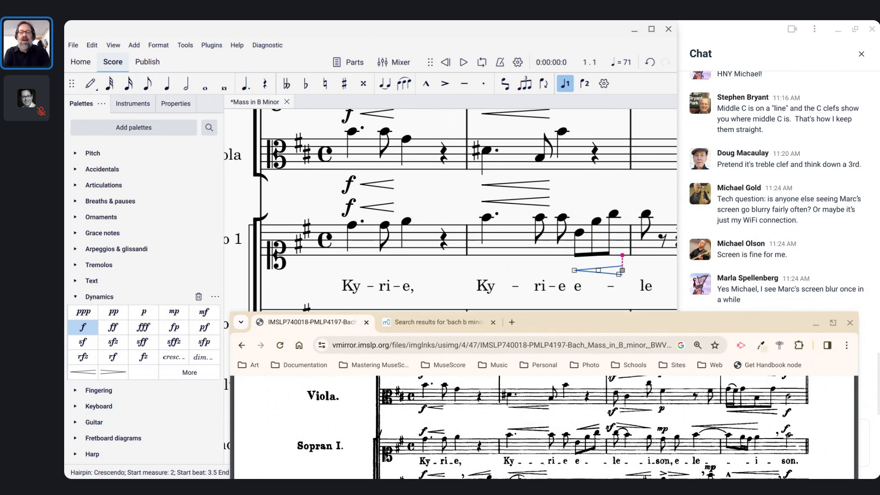
key("x")
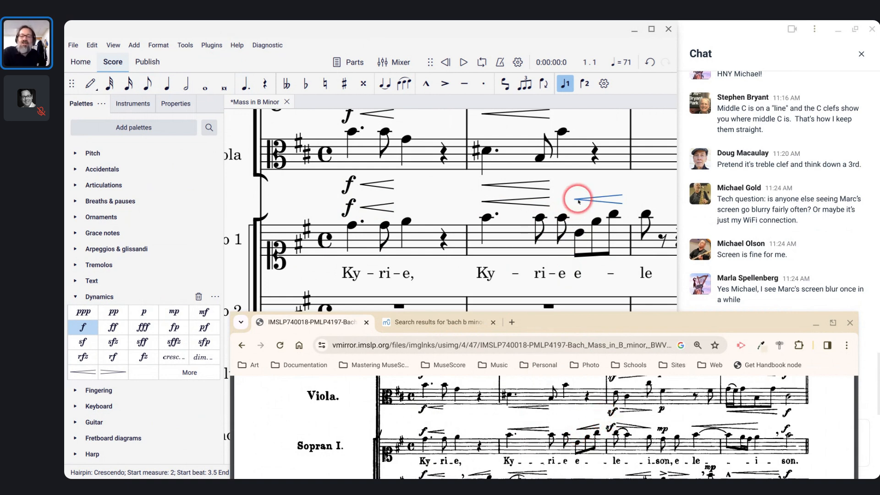
- Try moving the hairpin over Soprano 1's beamed notes, tilting it along their rise, and flipping it below the staff
left_click_drag(577, 202, 577, 206)
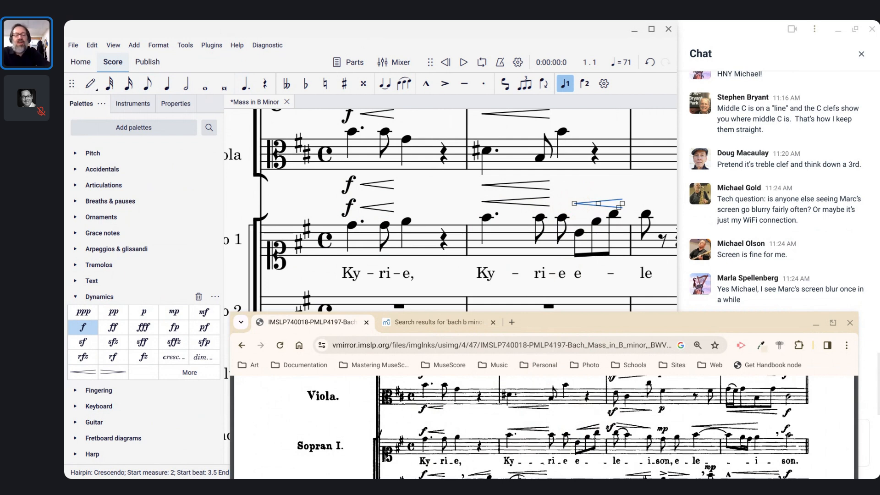
left_click_drag(576, 205, 576, 273)
key("x")
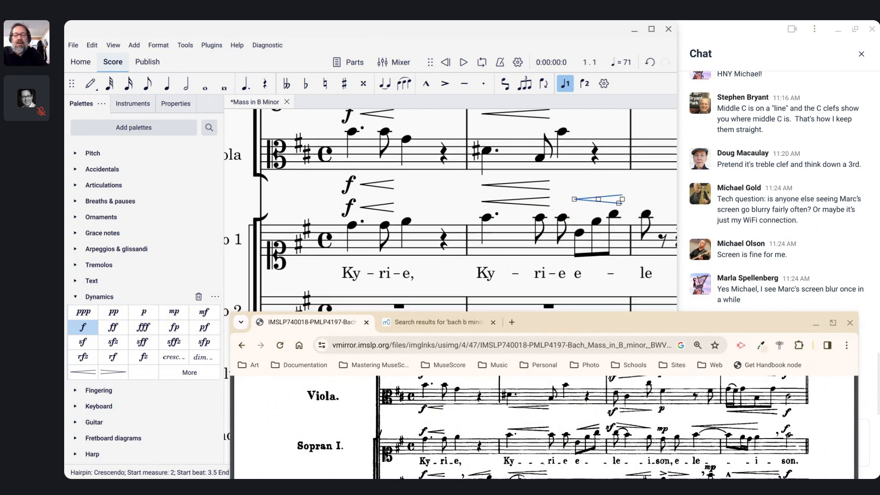
left_click(176, 104)
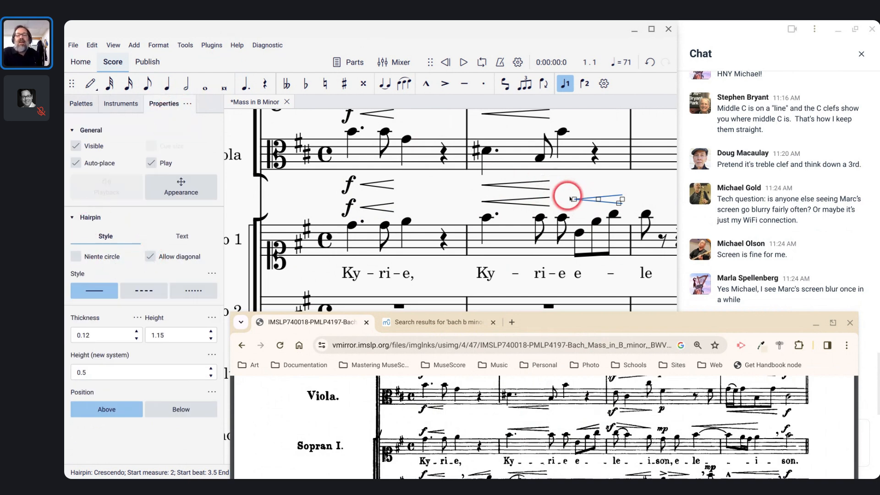
left_click_drag(575, 203, 594, 206)
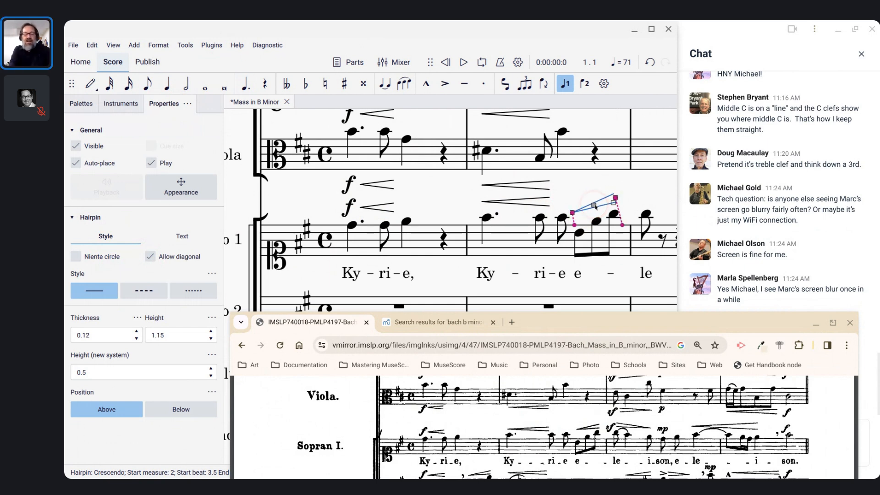
key("x")
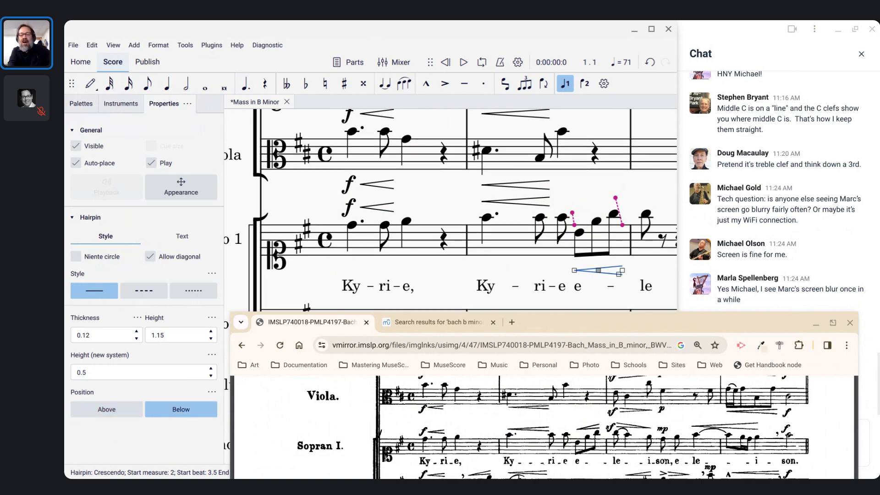
key("x")
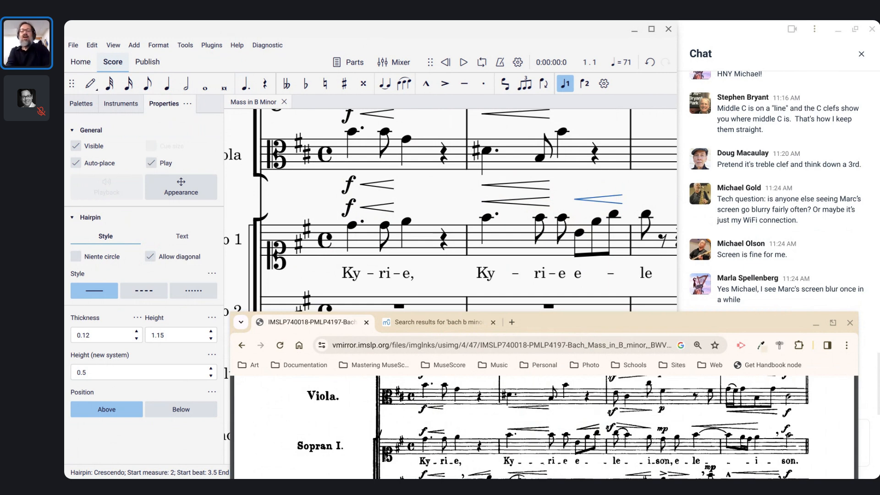
- Minimize the IMSLP browser window, switch to the MuseScore Cafe 42 score and play it back
left_click(815, 323)
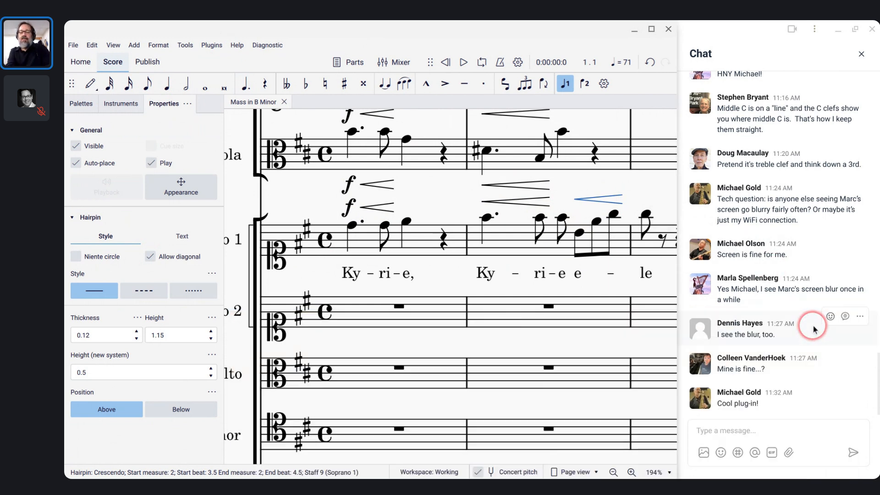
key("alt+Tab")
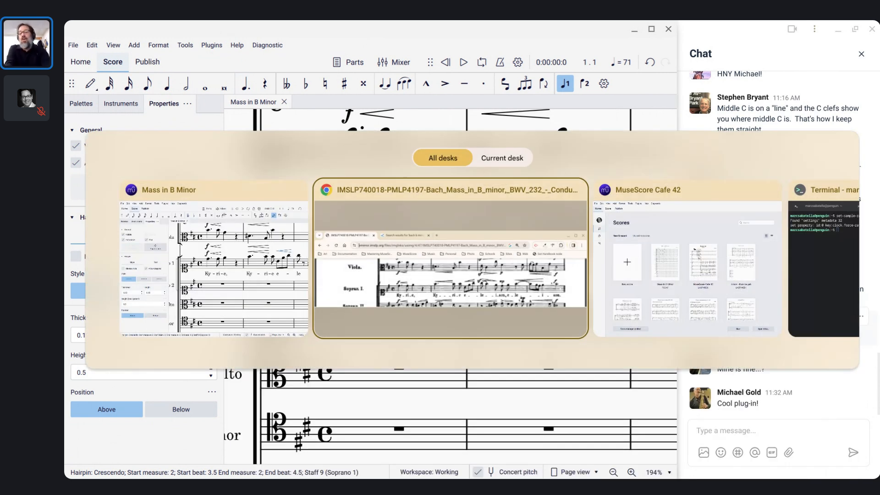
key("alt+Tab")
key("alt+Tab")
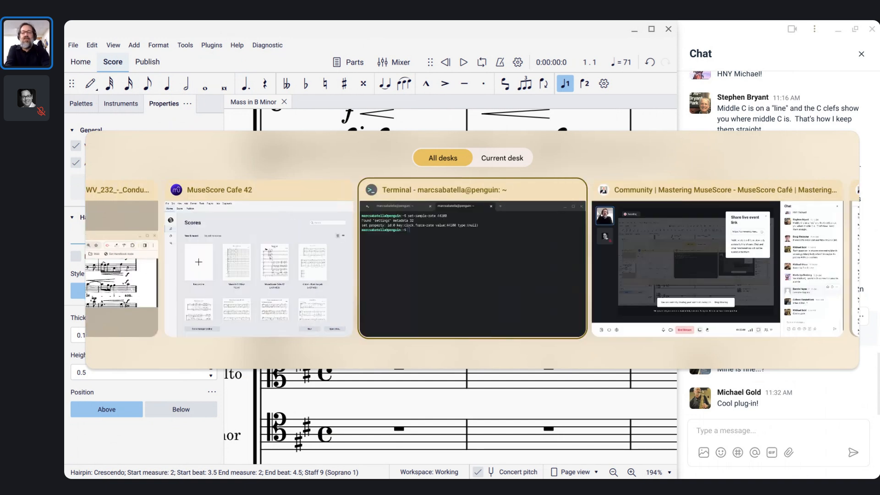
key("alt+shift+Tab")
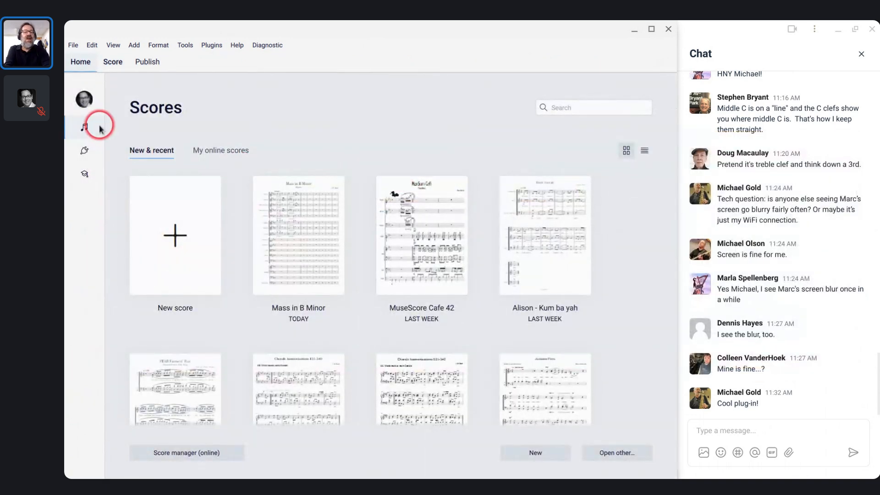
left_click(110, 70)
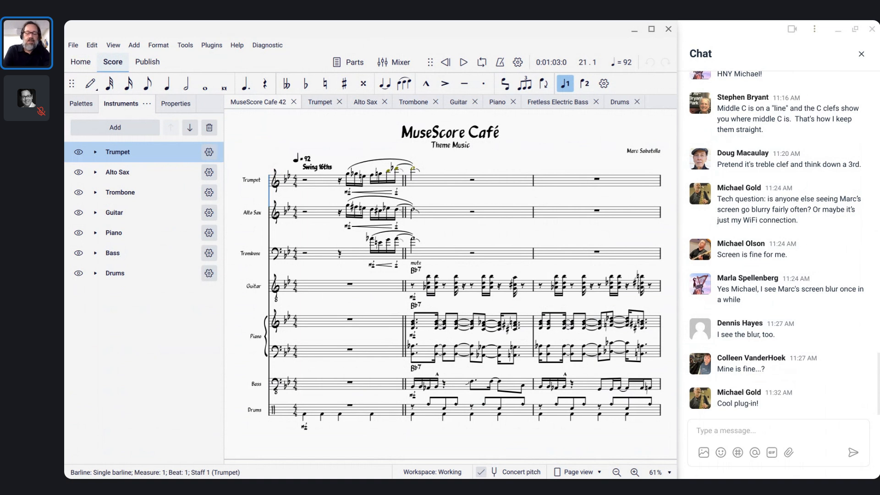
key("space")
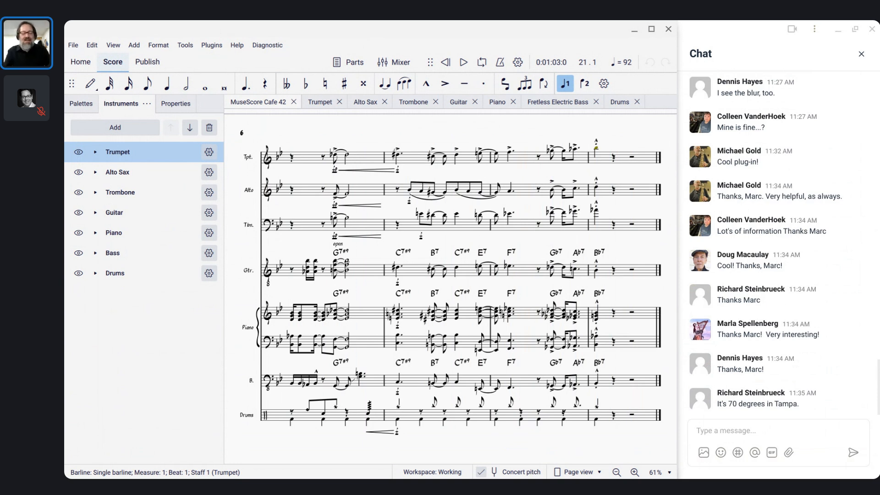
- Switch to the Mastering MuseScore community window and end the live stream for all participants
key("alt+Tab")
key("alt+Tab")
key("alt+Tab")
key("alt+Tab")
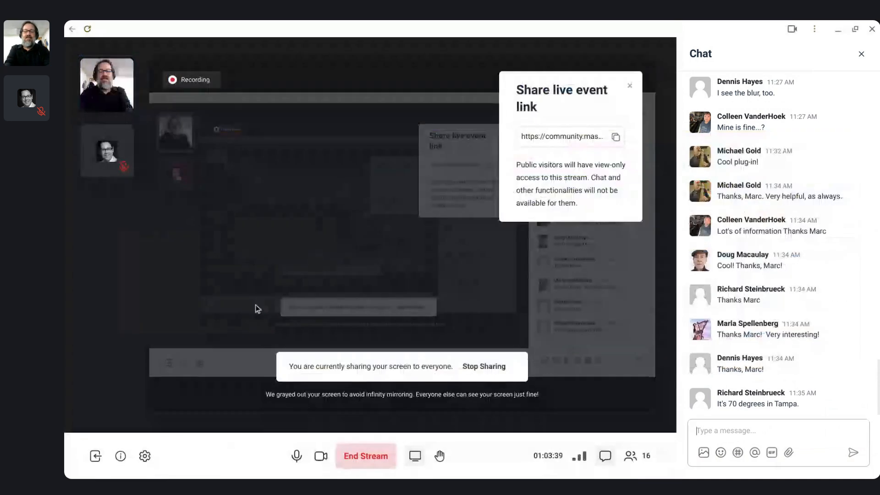
left_click(357, 462)
left_click(497, 272)
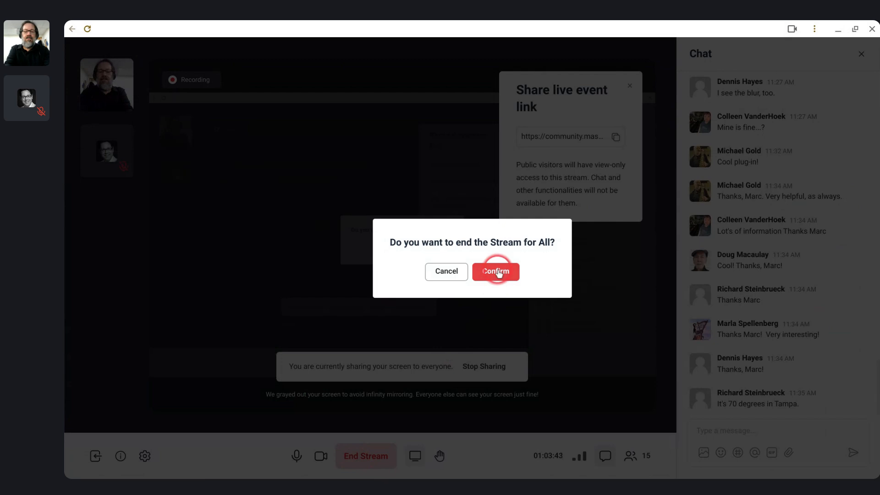